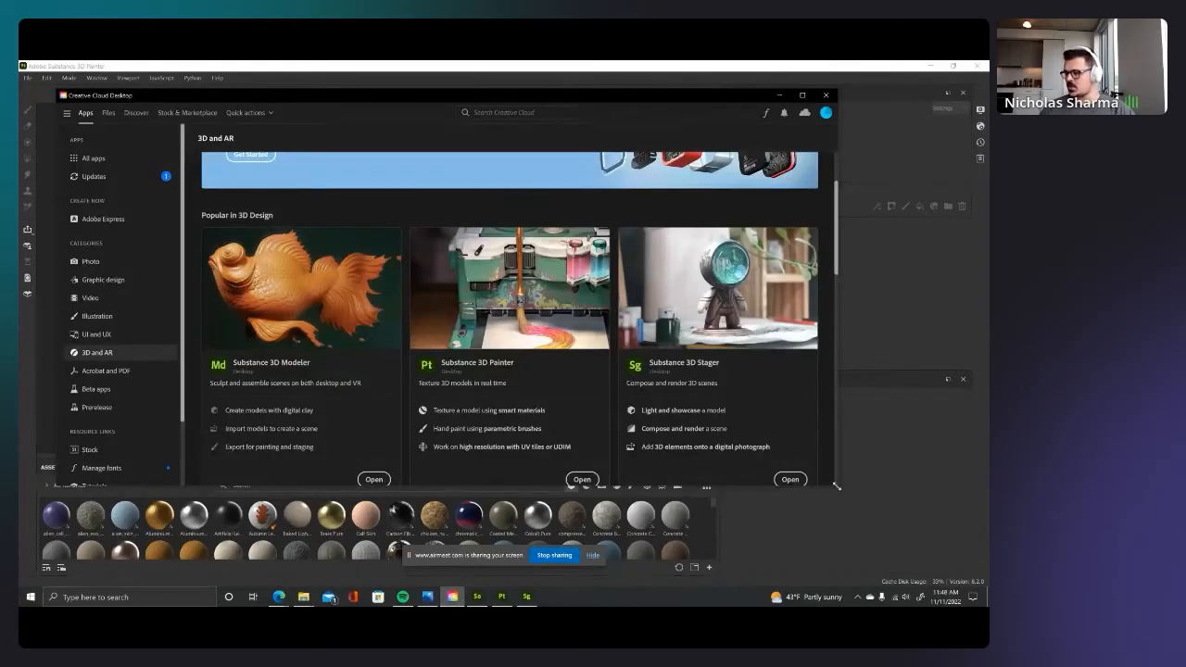
Step: Review the Substance 3D apps listed in the 3D and AR category
drag(837, 486, 892, 535)
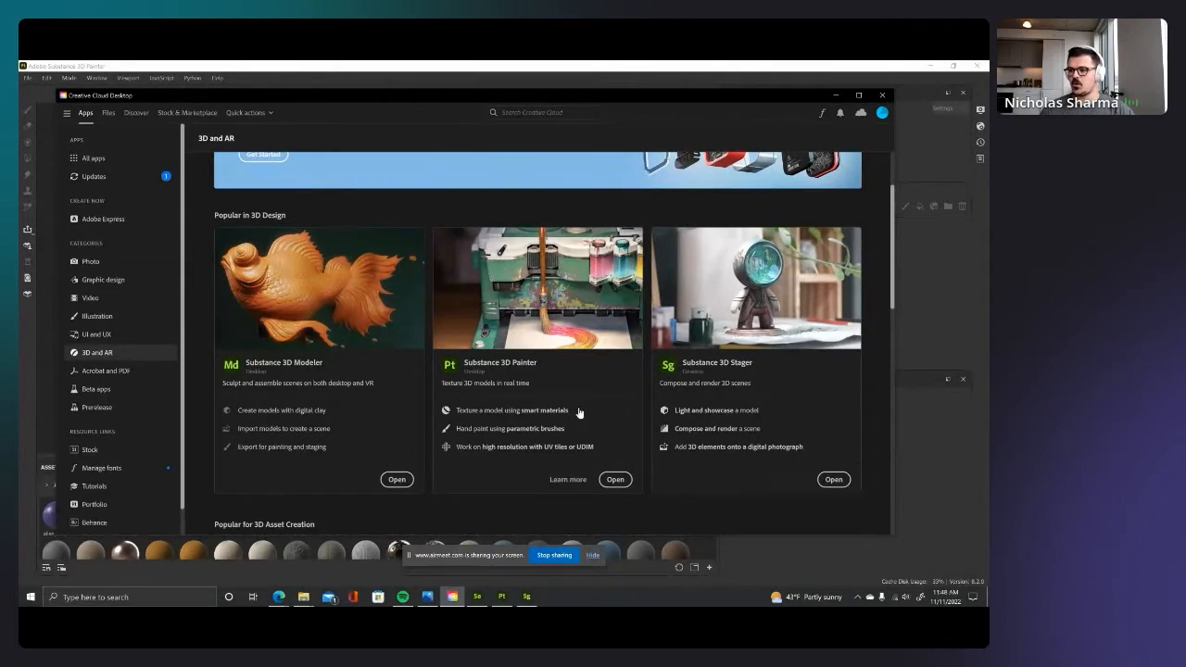
scroll(575, 413, down, 2)
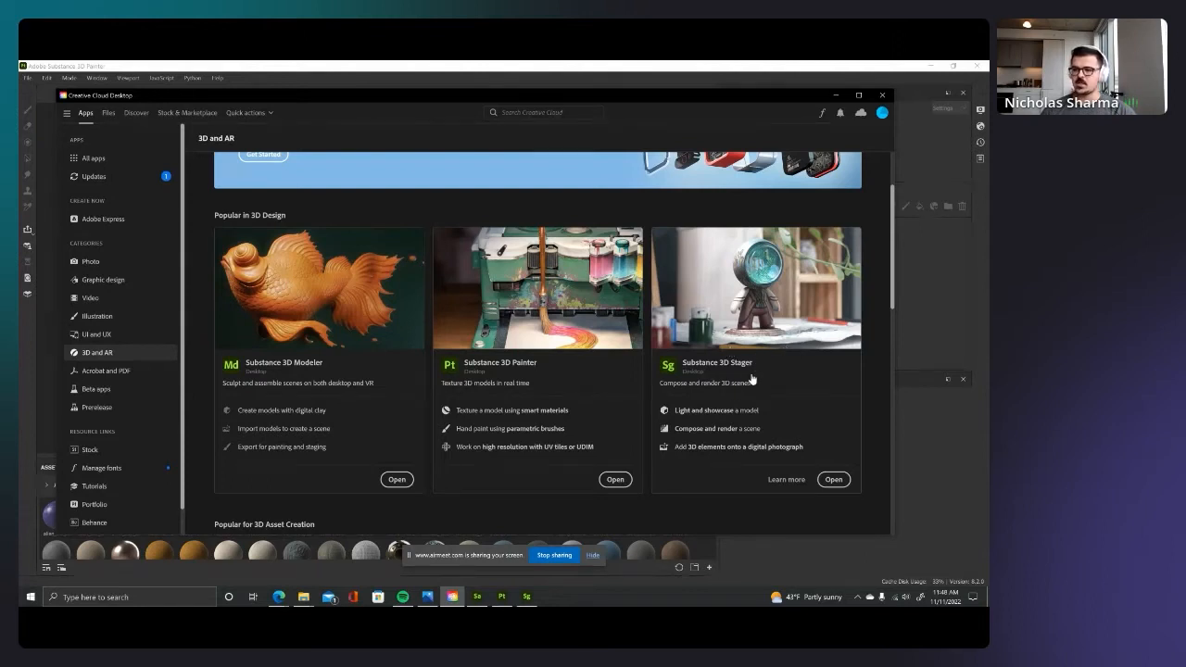
scroll(631, 384, down, 1)
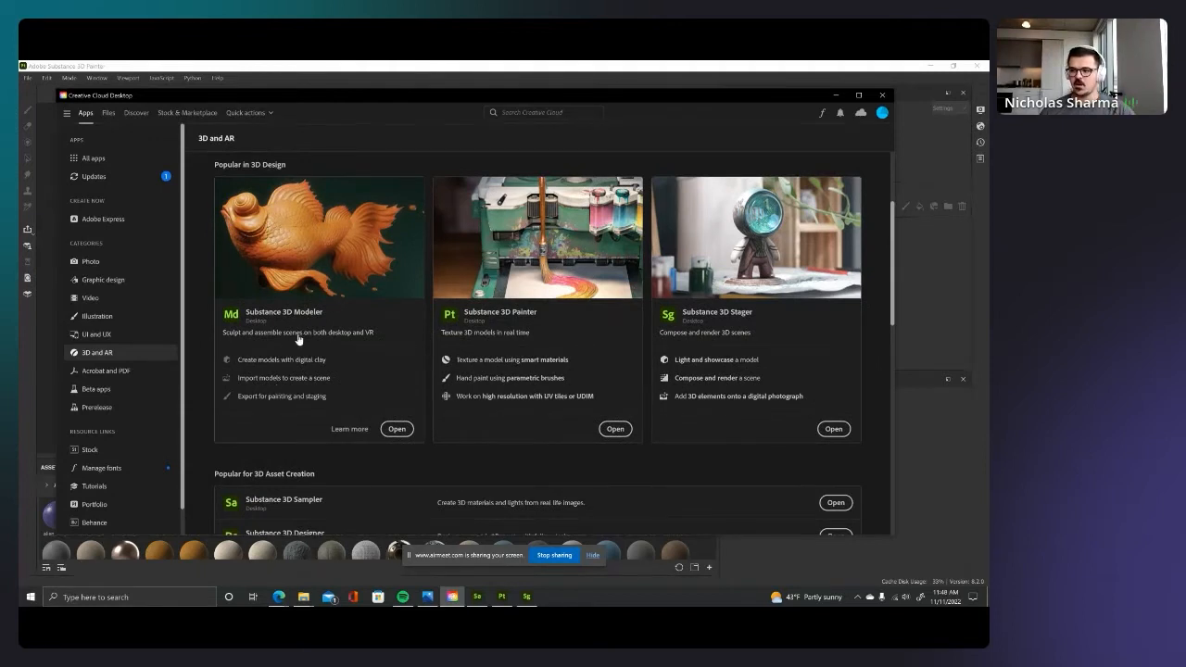
scroll(302, 343, down, 2)
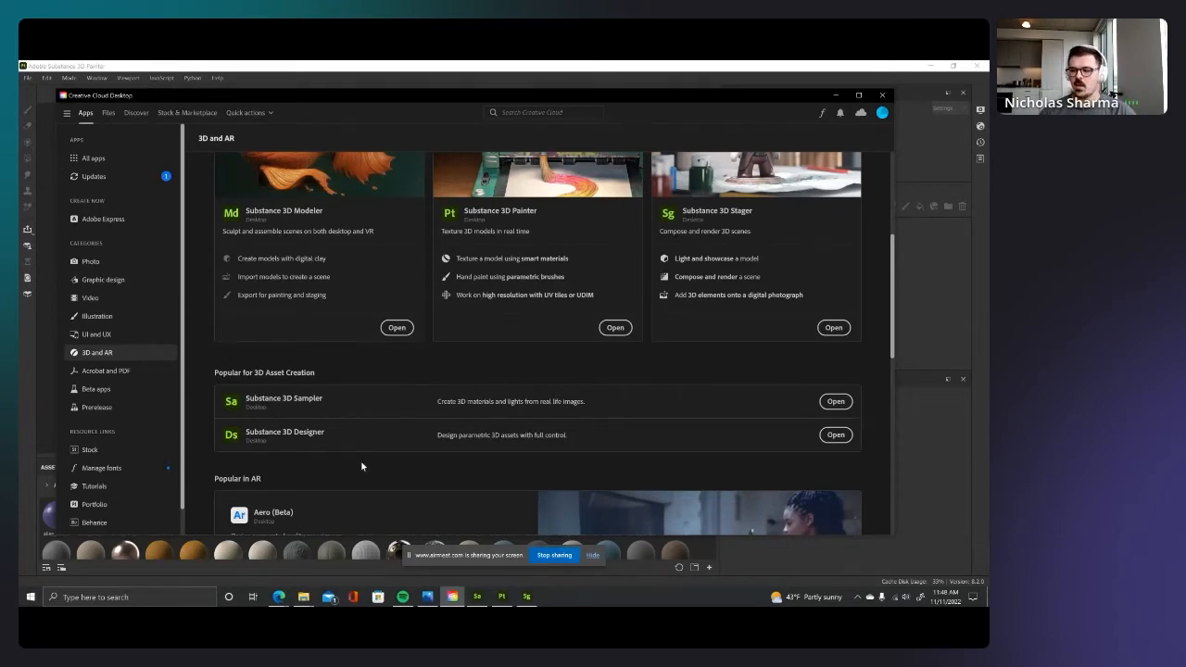
scroll(361, 460, up, 1)
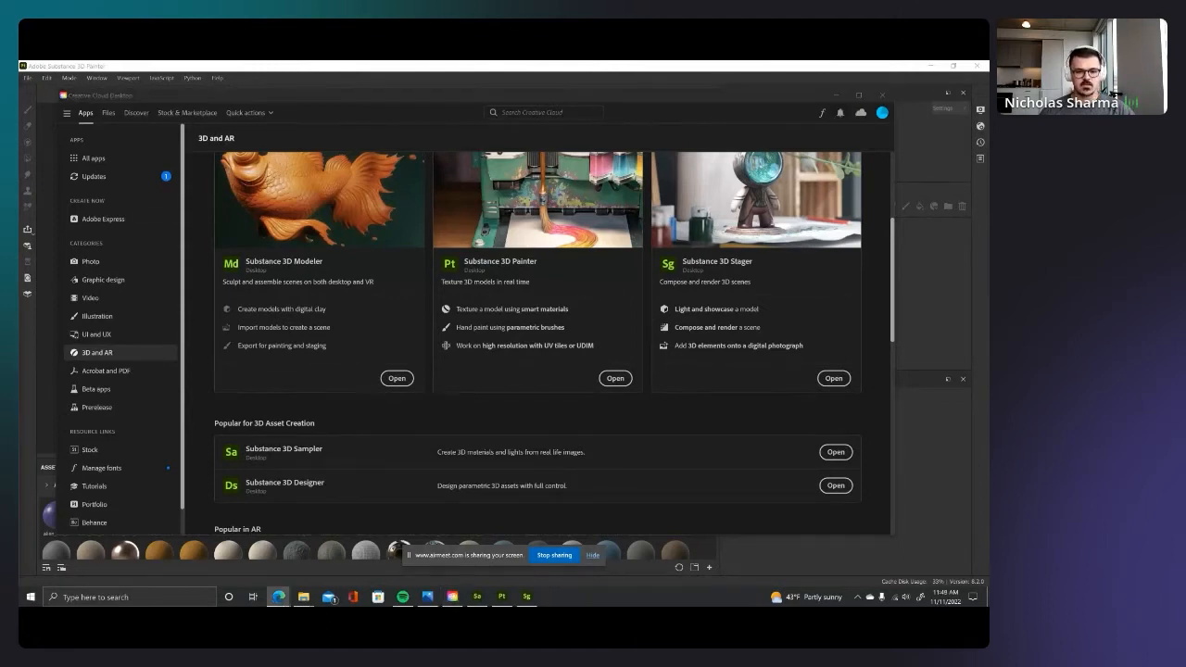
Step: Switch to Substance 3D Painter and start a new project with the seat FBX mesh from the GS Around folder
click(835, 97)
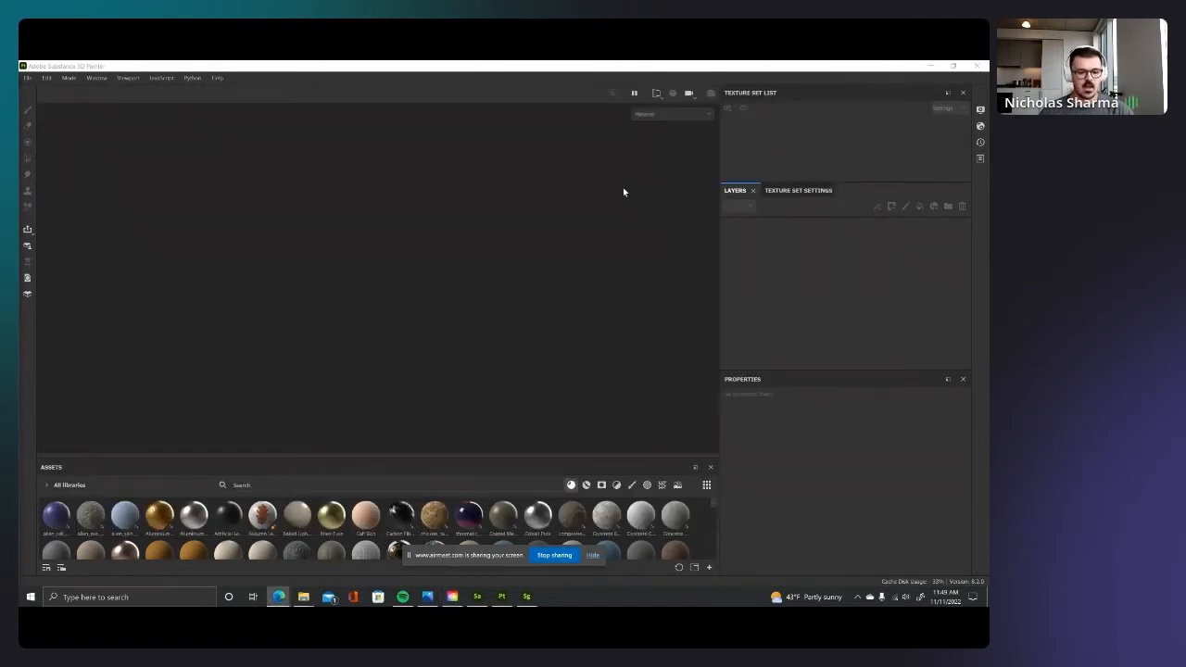
click(348, 232)
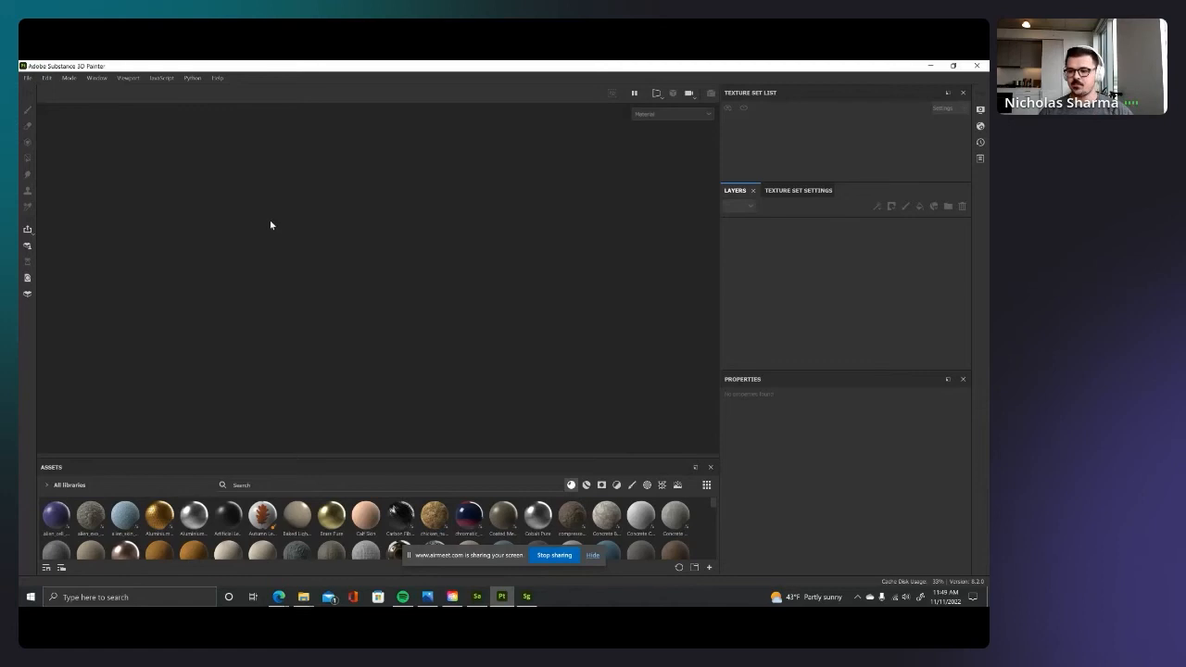
click(28, 79)
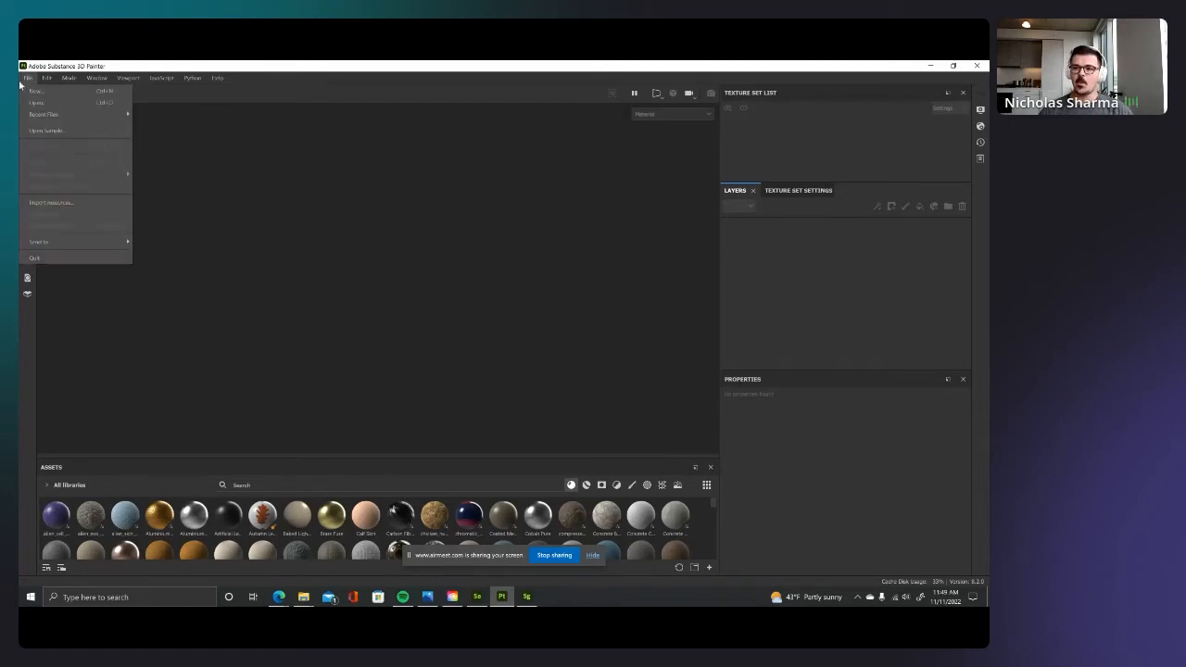
click(35, 91)
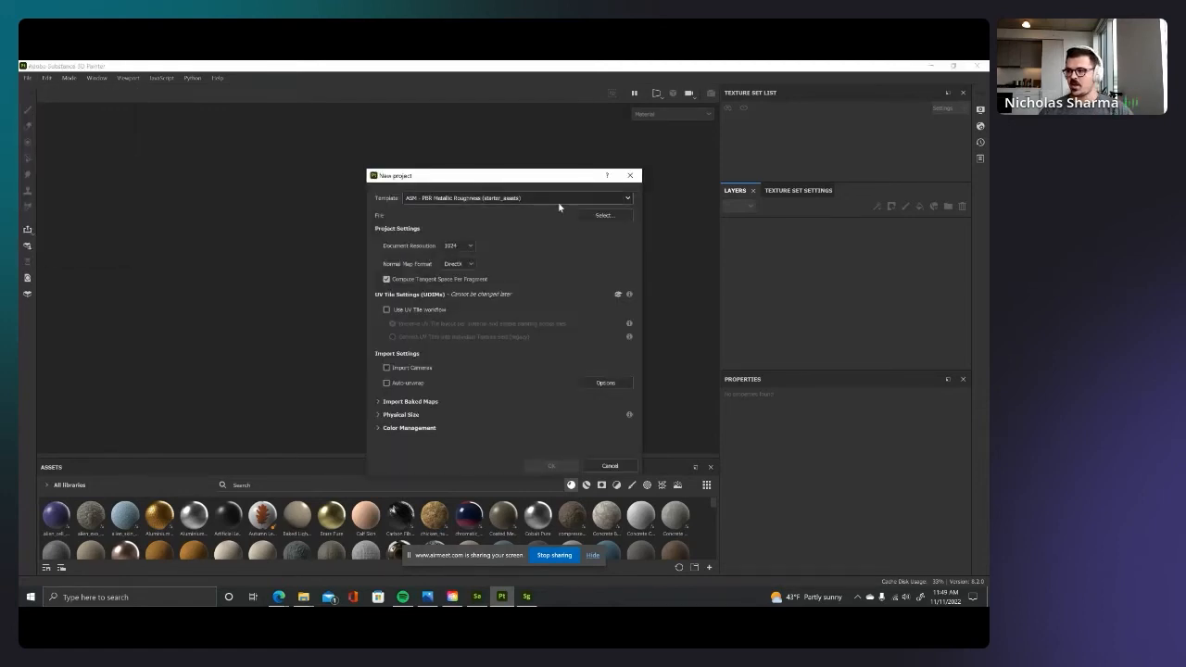
drag(404, 181, 370, 173)
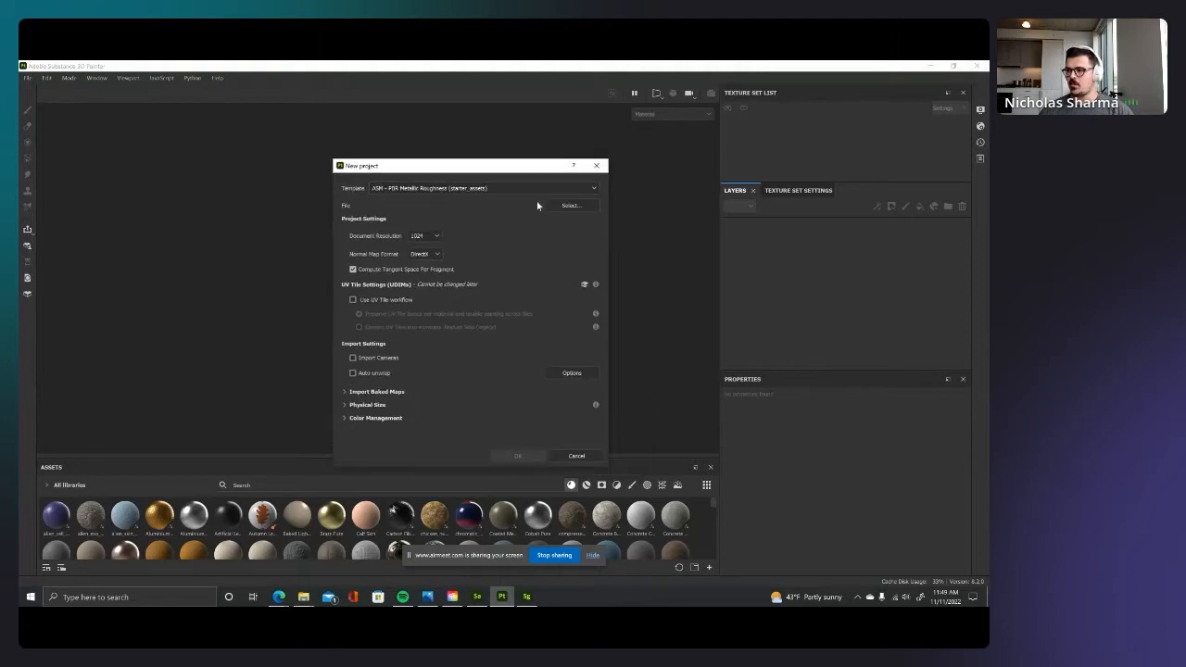
click(584, 206)
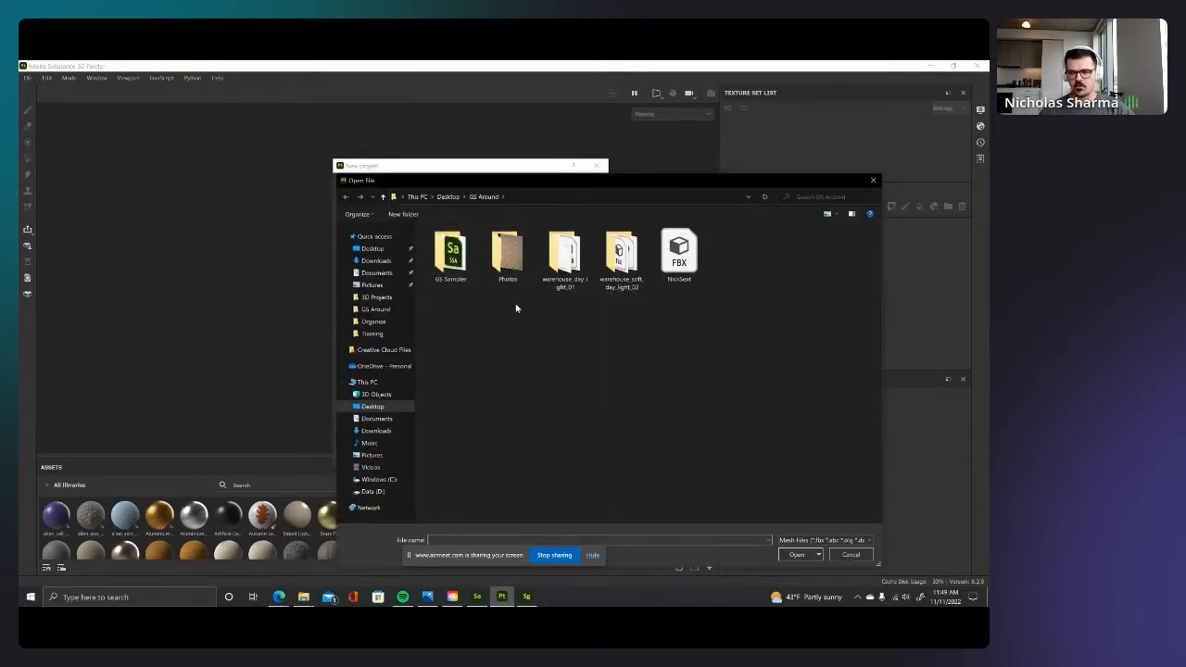
double_click(689, 263)
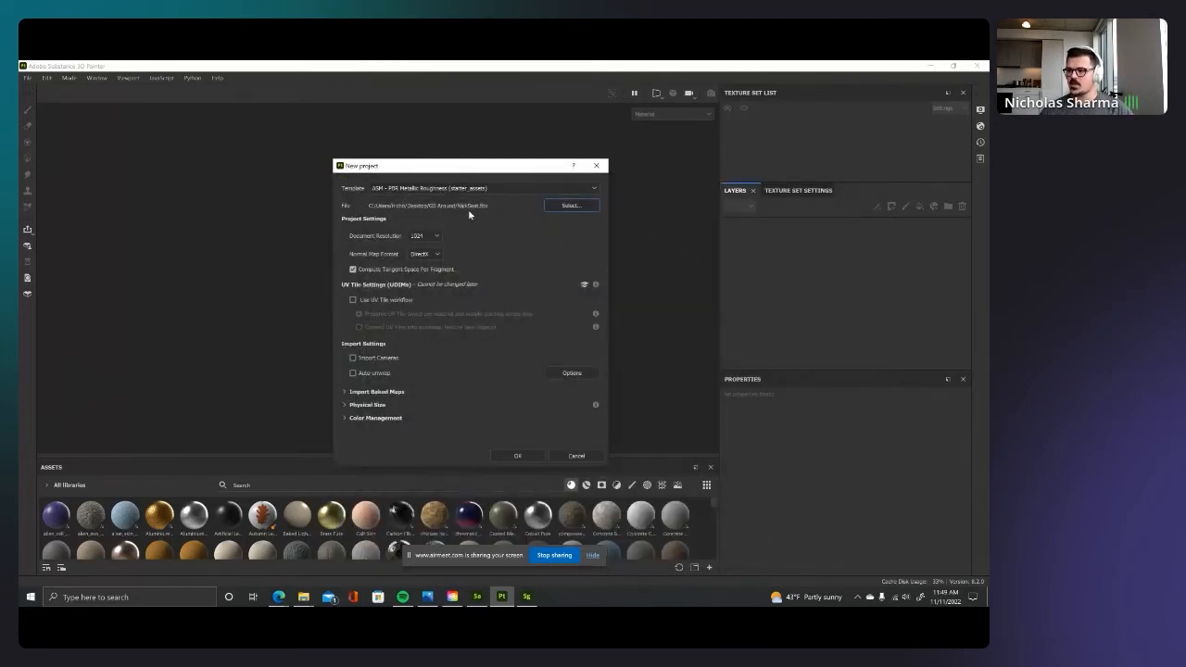
Step: Set the document resolution to 2048 and create the project
click(436, 237)
click(432, 295)
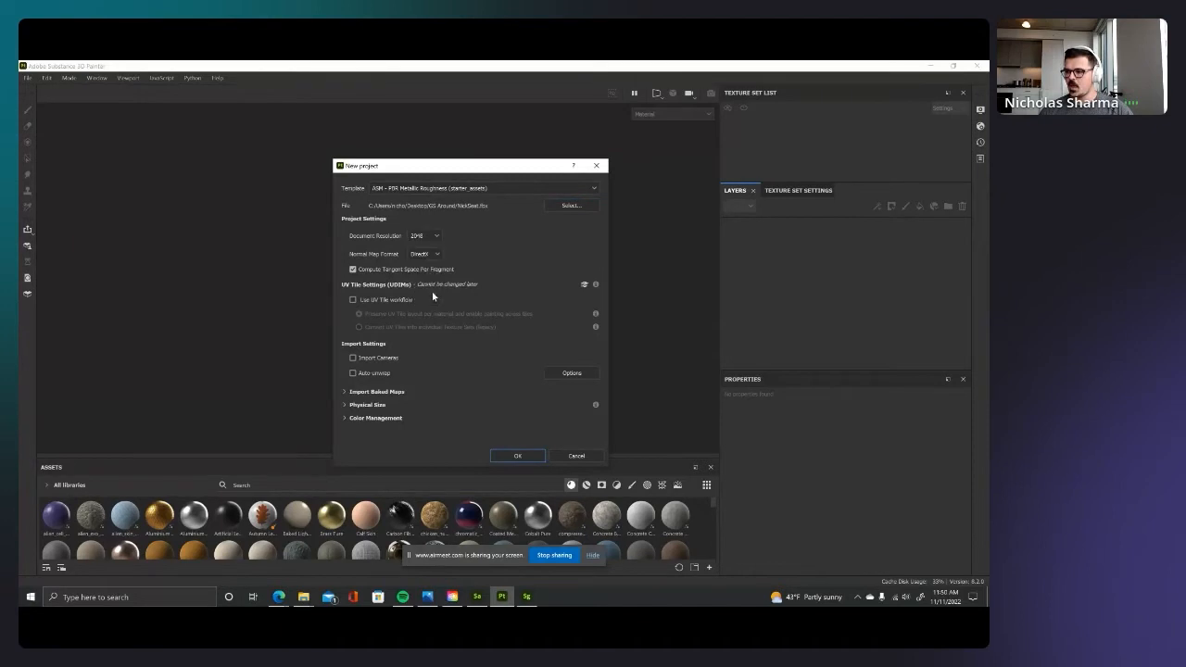
click(517, 455)
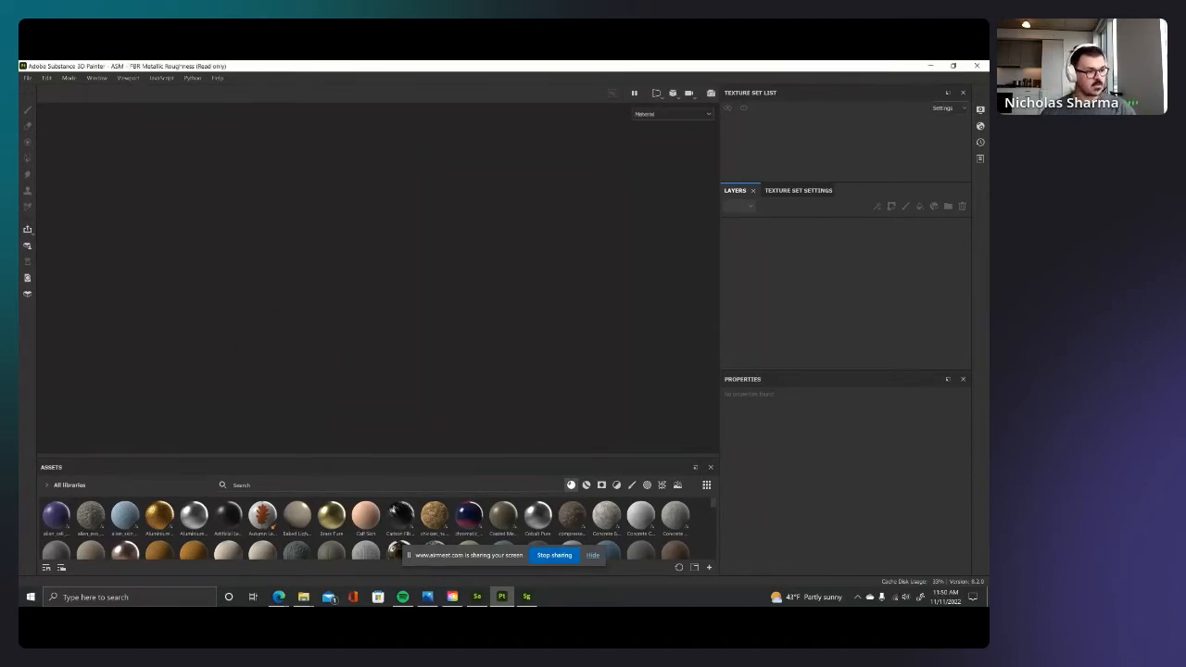
Step: Try white freehand brush strokes across the seat's backrest and cushion
alt+drag(350, 344, 423, 355)
scroll(477, 266, down, 3)
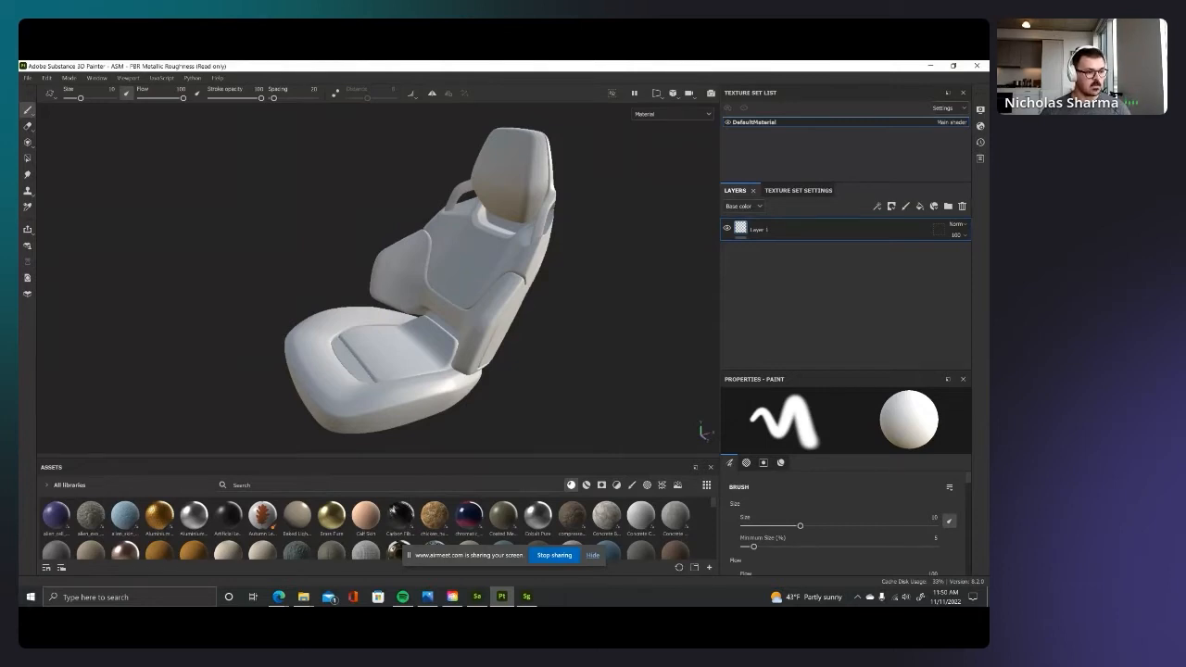
alt+drag(492, 402, 443, 285)
scroll(443, 285, up, 5)
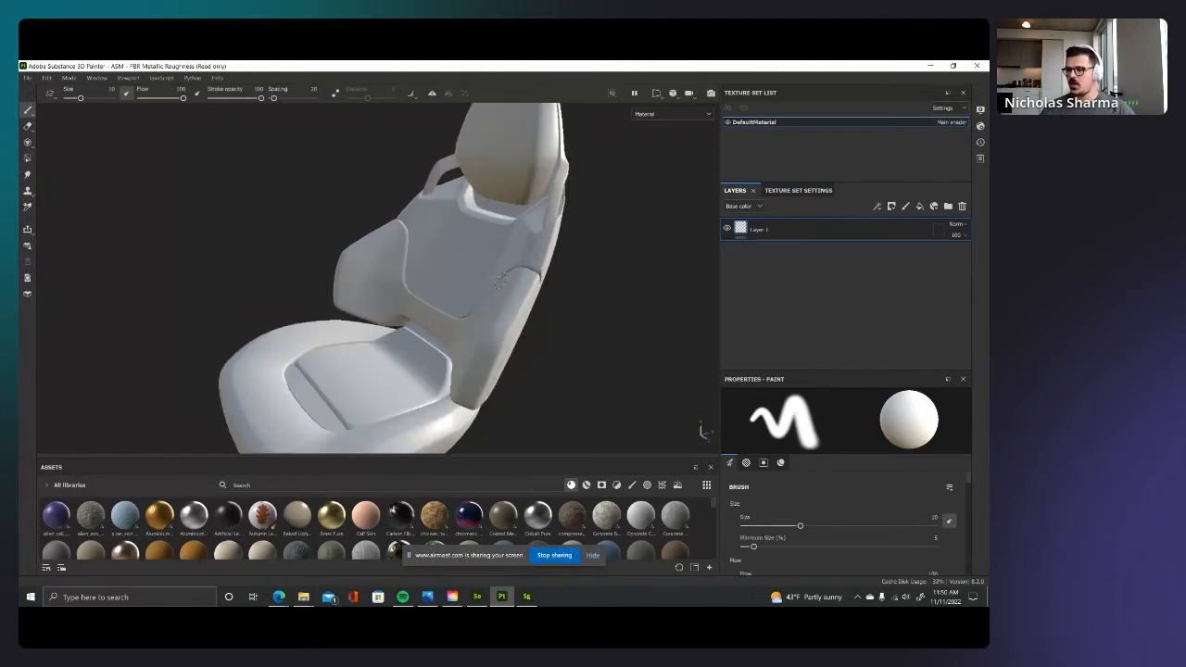
mouse_move(405, 247)
mouse_down()
mouse_move(461, 265)
mouse_move(491, 325)
mouse_move(449, 364)
mouse_move(320, 399)
mouse_move(389, 406)
mouse_up()
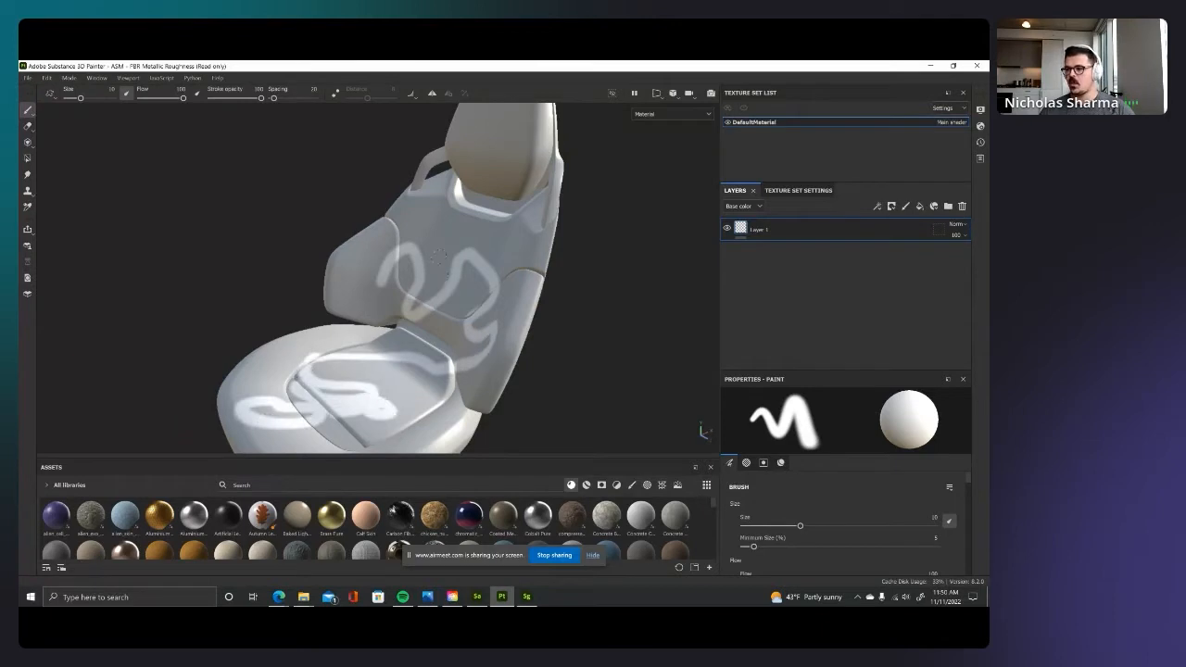
alt+drag(437, 259, 459, 254)
key(ctrl+z)
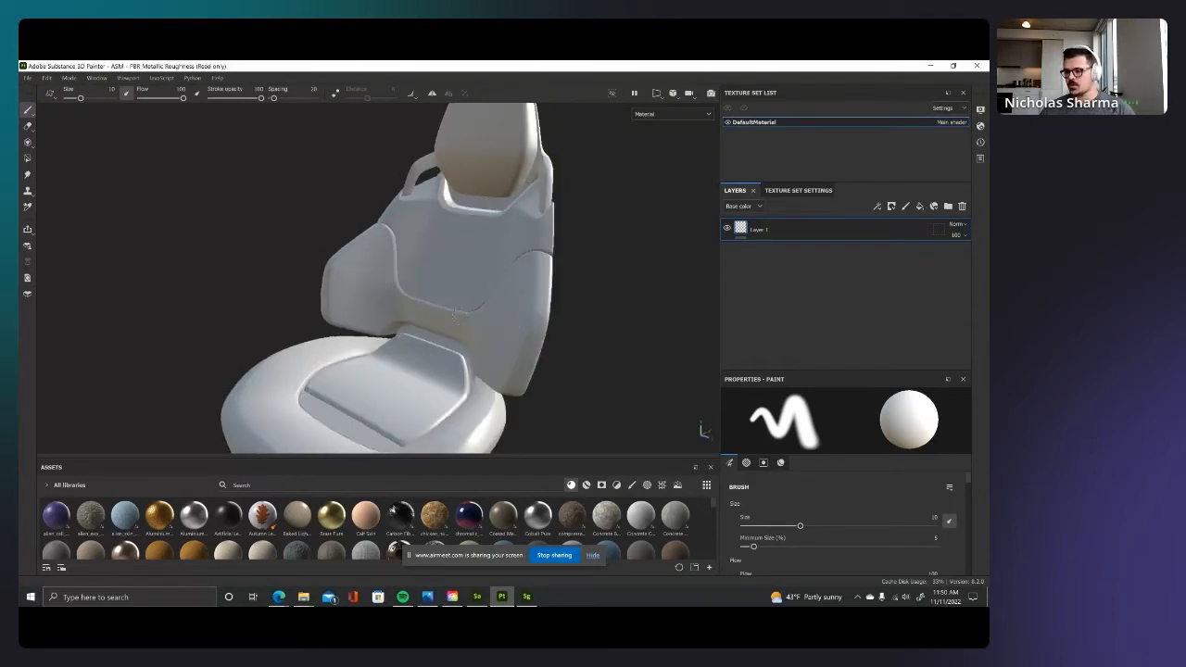
Step: Enlarge the asset library, search its brushes for "photo" and choose a Kyle's Rakes Photoshop brush
drag(466, 458, 466, 414)
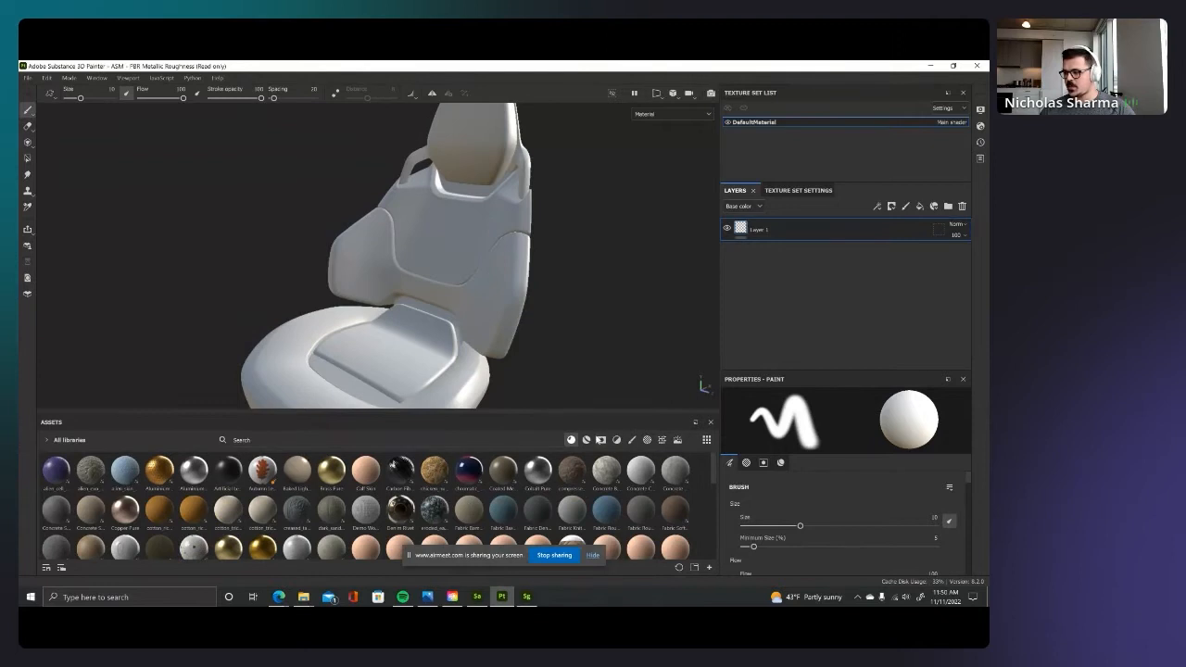
click(631, 440)
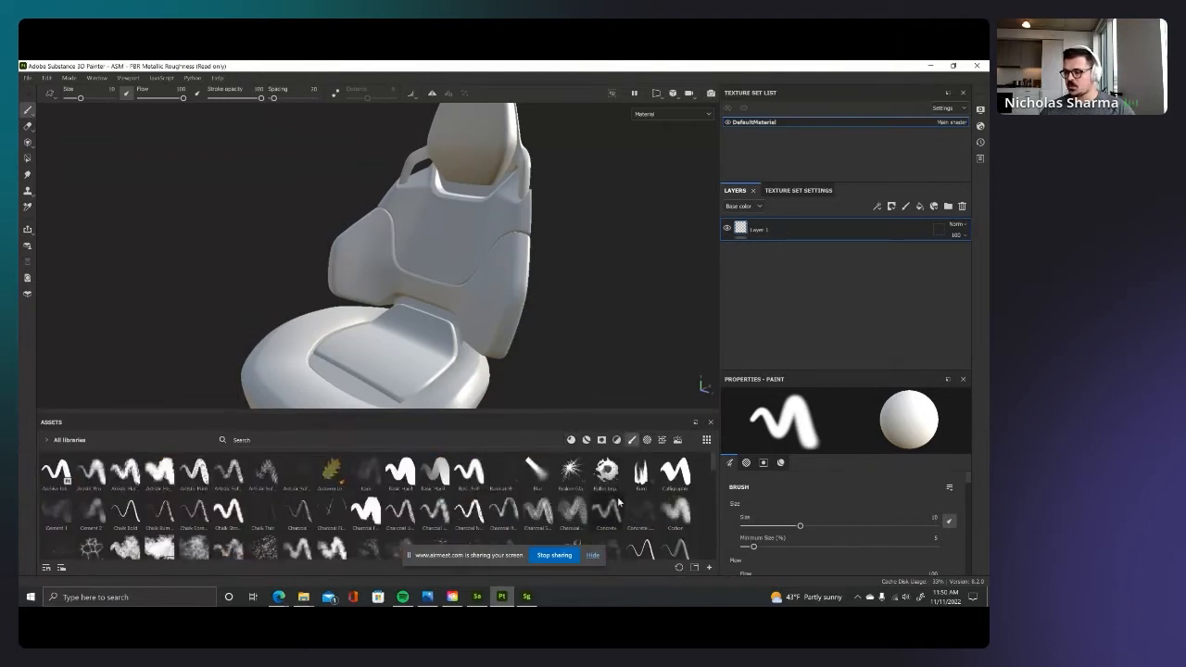
scroll(432, 512, down, 5)
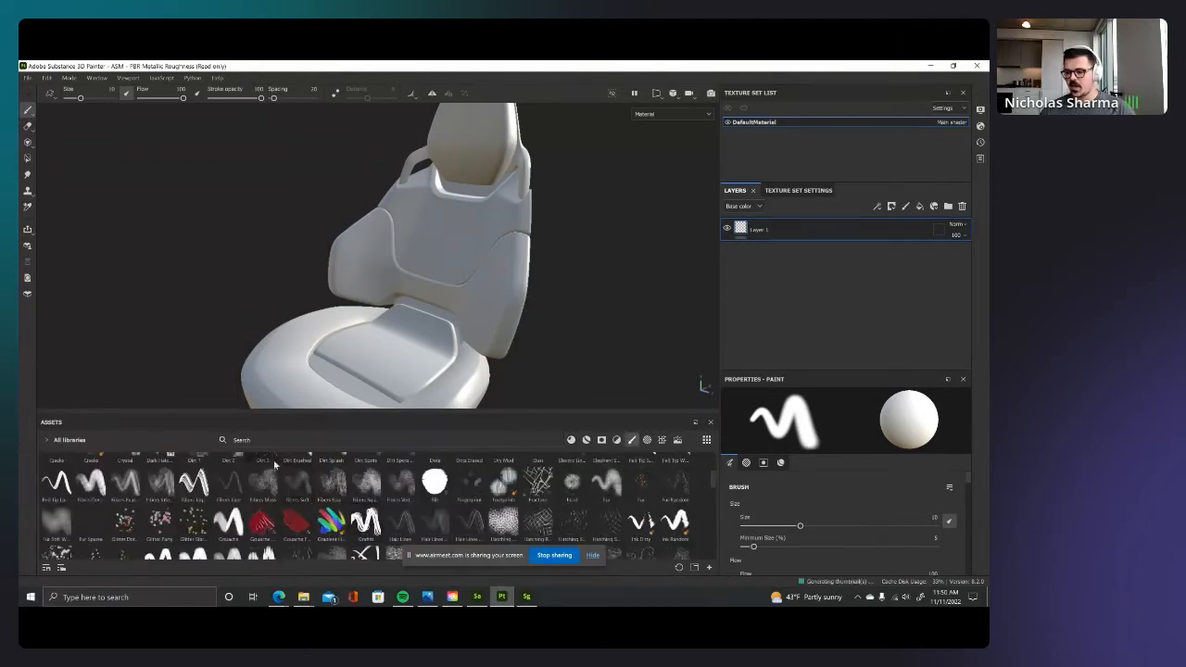
click(269, 439)
text(photo)
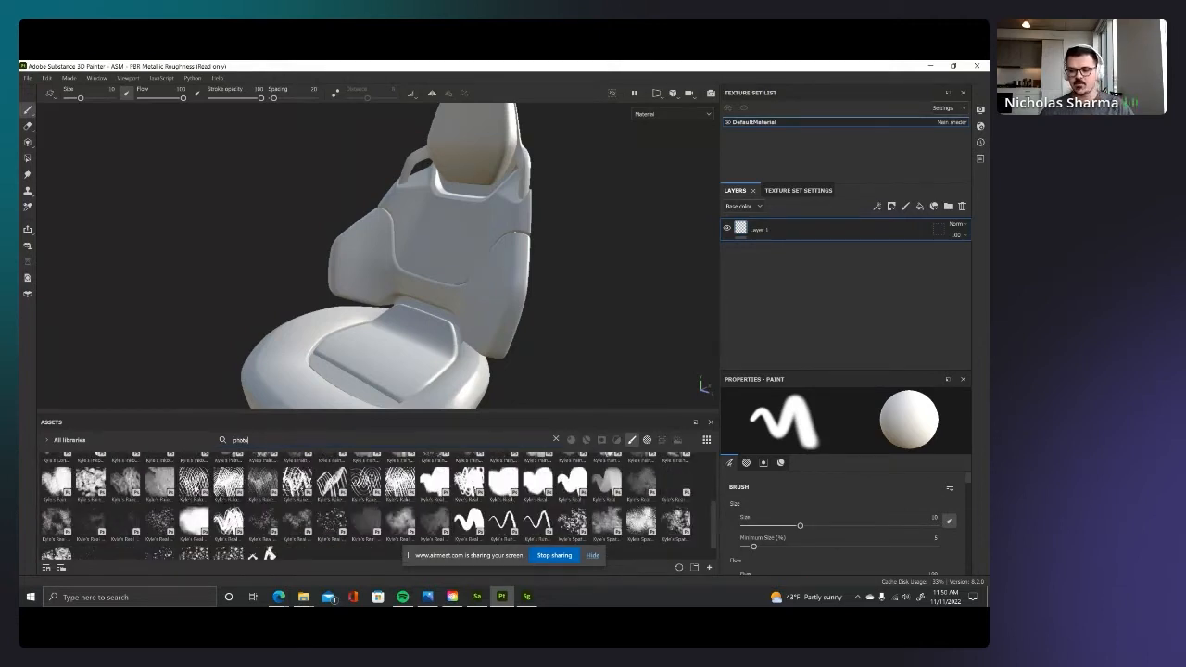
mouse_move(297, 480)
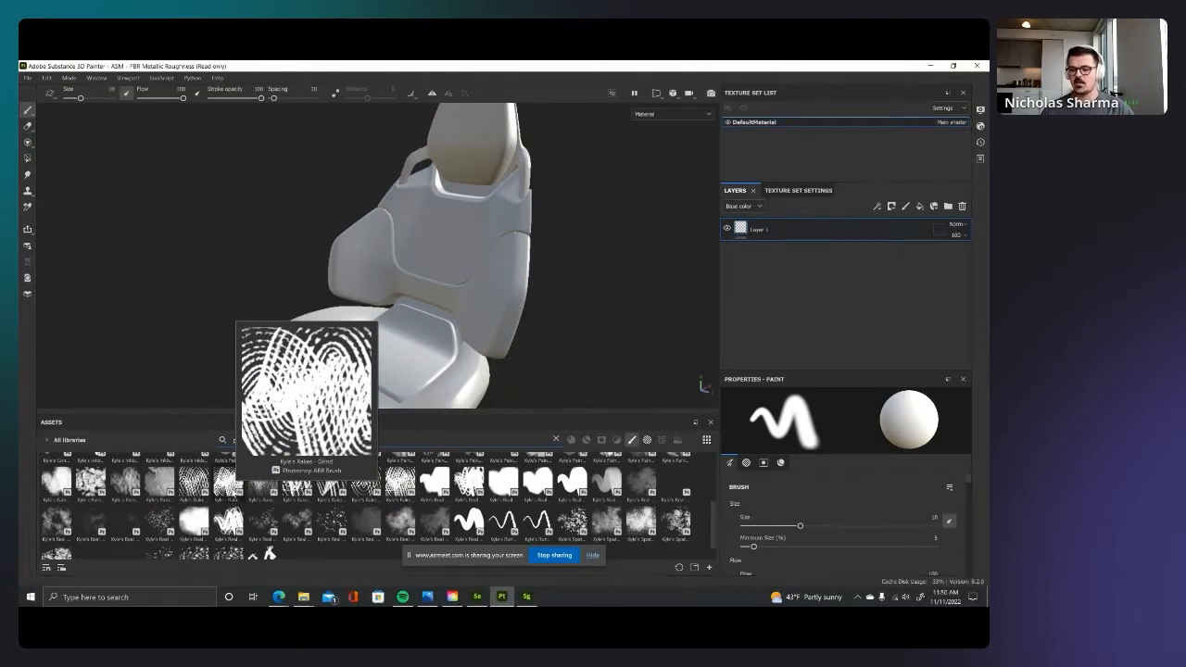
click(228, 480)
Step: Set the brush's base color to a deep red
scroll(812, 500, down, 5)
scroll(816, 517, down, 5)
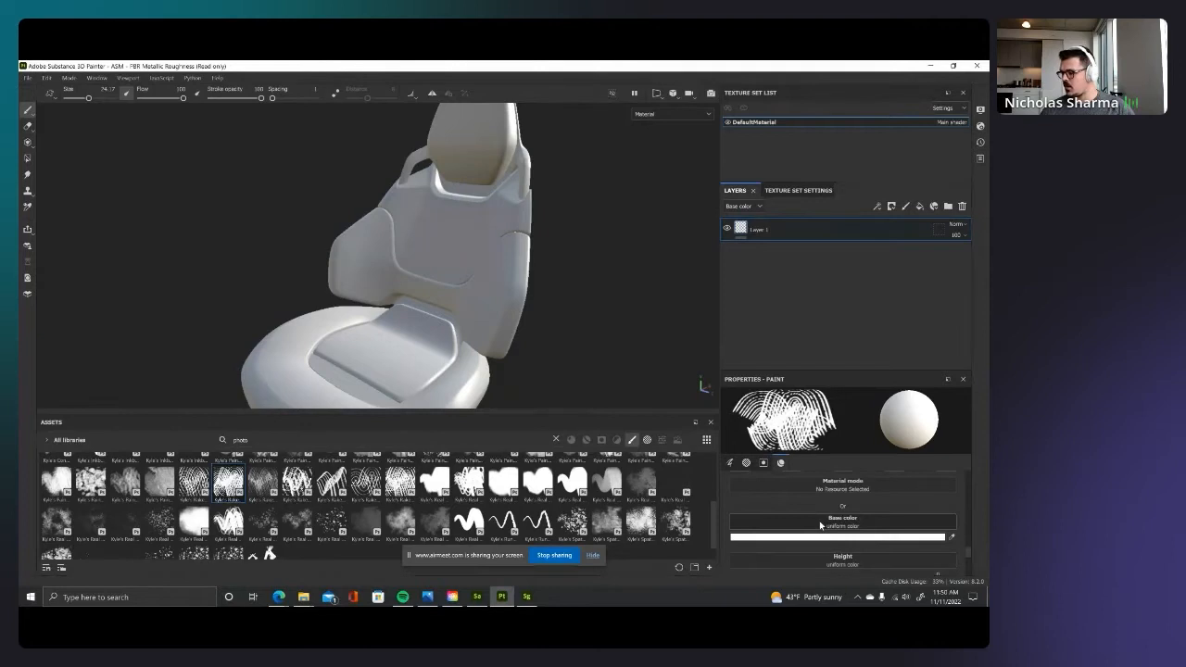
click(862, 507)
click(822, 456)
Step: Try red rake-brush strokes across the seat's backrest and cushion
mouse_move(356, 268)
mouse_down()
mouse_move(375, 255)
mouse_move(426, 255)
mouse_move(371, 382)
mouse_move(508, 237)
mouse_up()
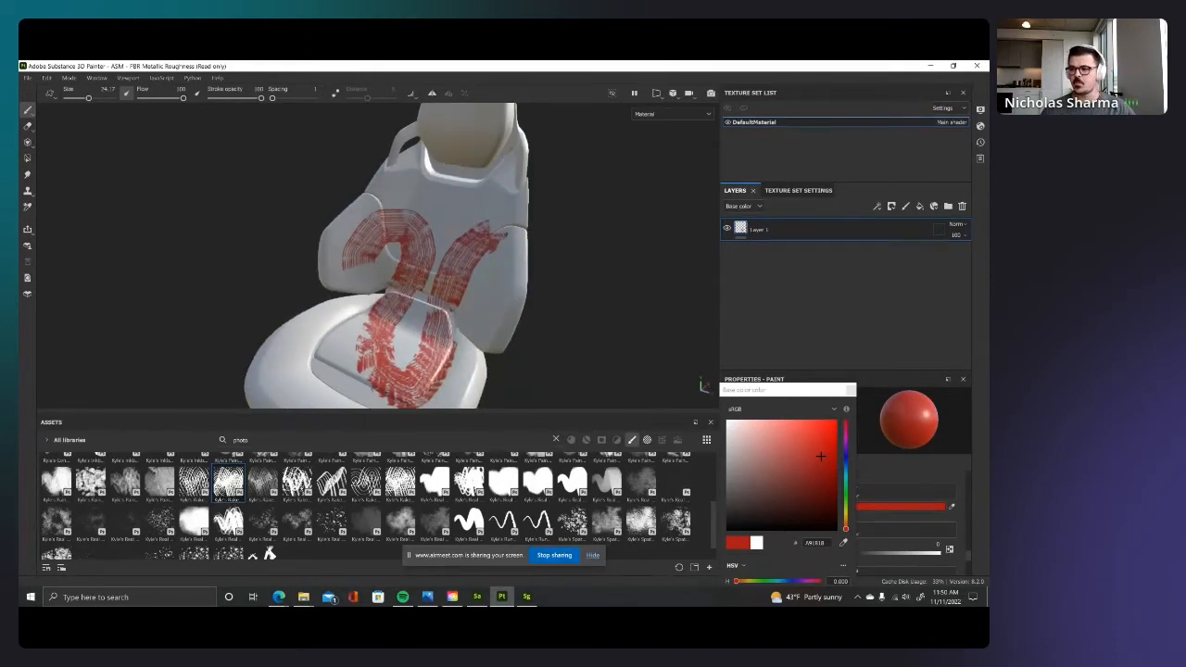
key(ctrl+z)
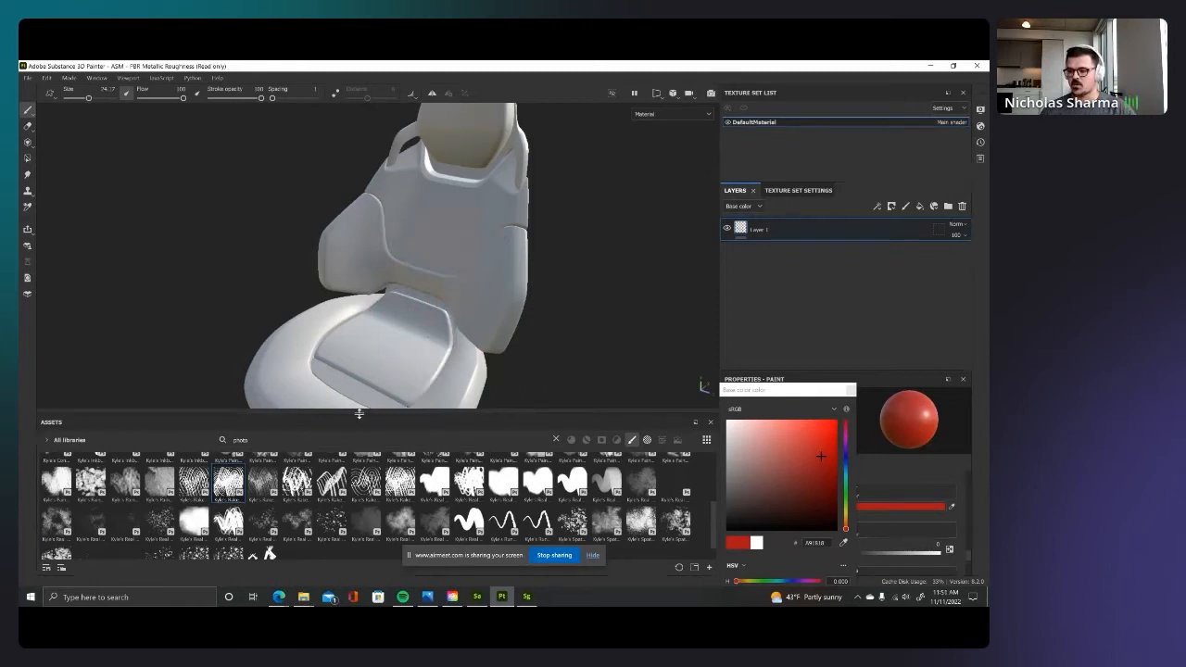
drag(359, 414, 360, 442)
click(850, 391)
alt+drag(493, 251, 470, 240)
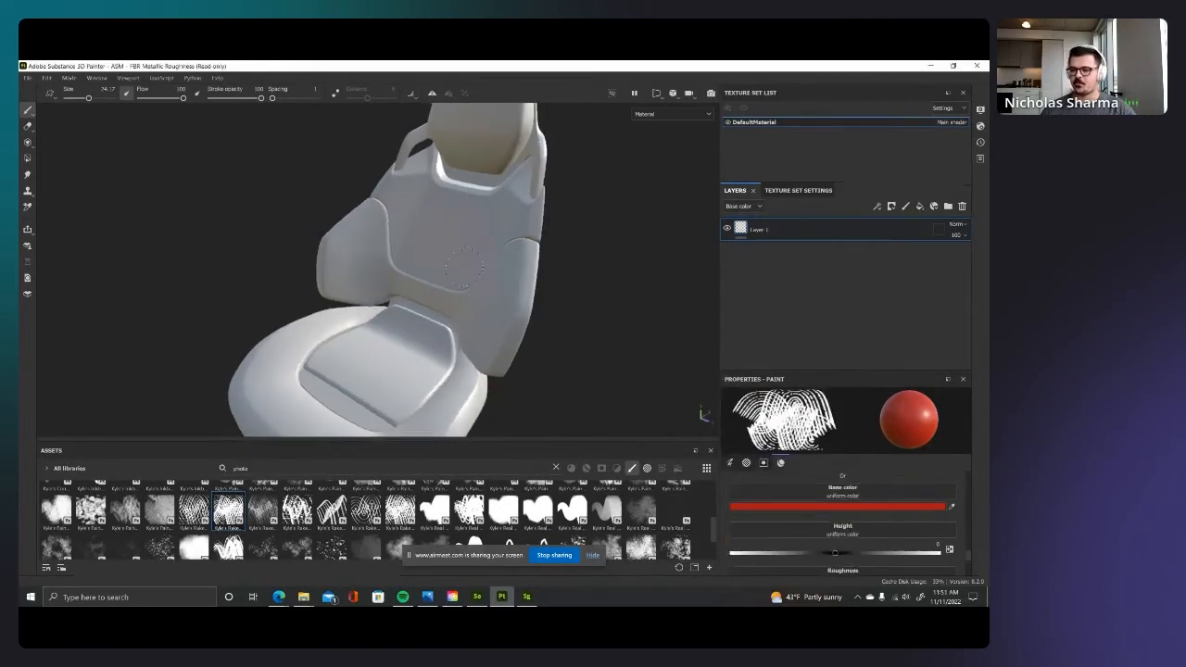
Step: Clear the brush search, limit the asset library to materials and search for "fabric"
click(556, 467)
alt+drag(411, 218, 434, 270)
alt+right_drag(433, 270, 375, 256)
alt+drag(375, 255, 390, 258)
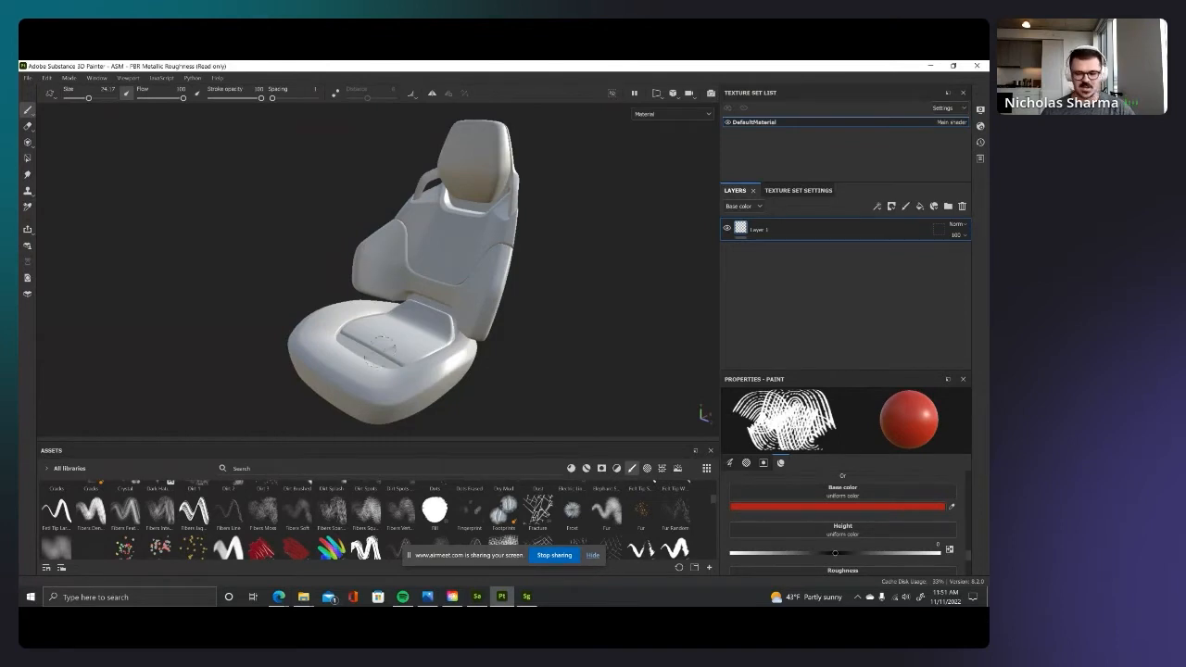
click(571, 469)
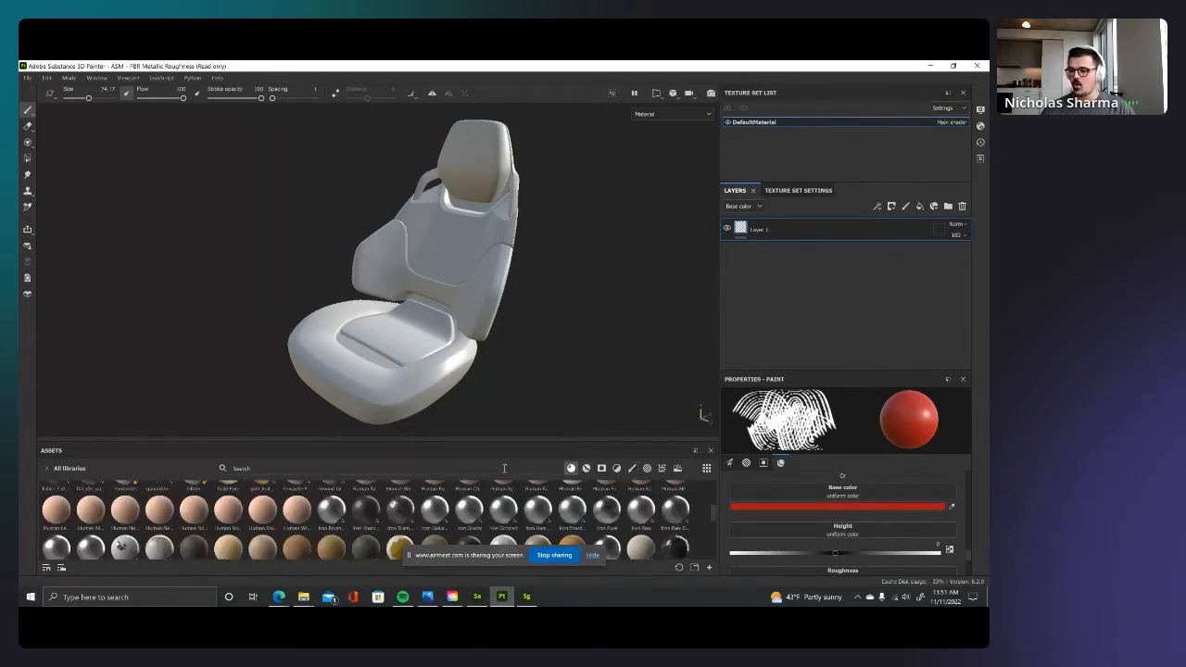
drag(464, 441, 463, 410)
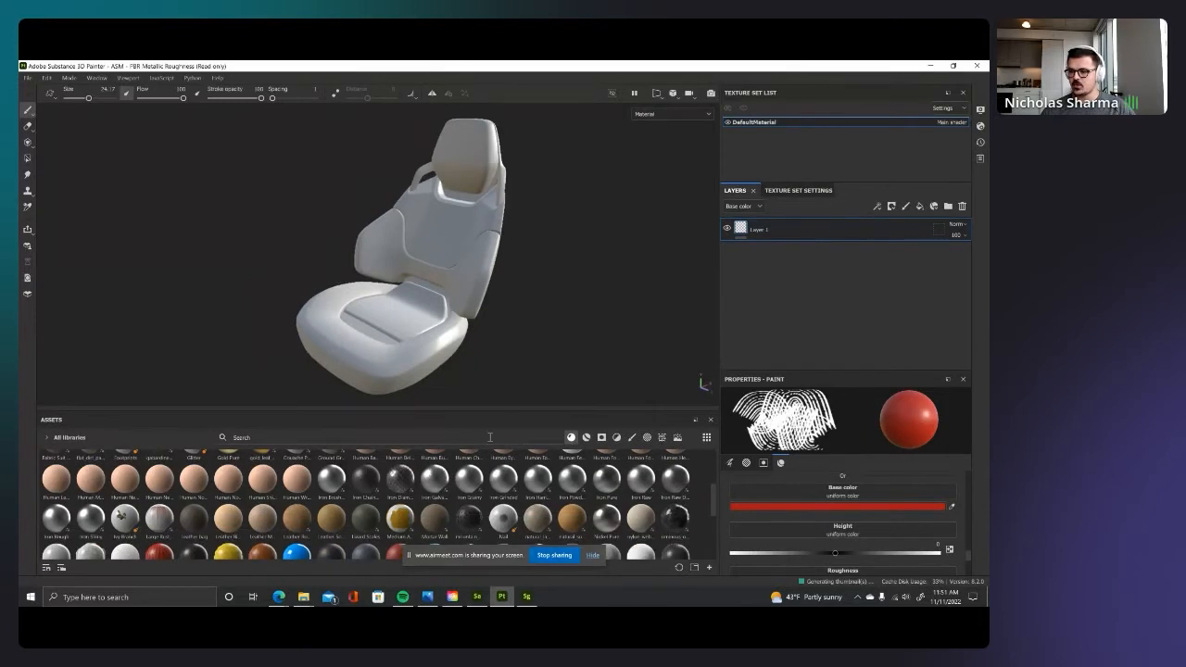
scroll(362, 505, up, 5)
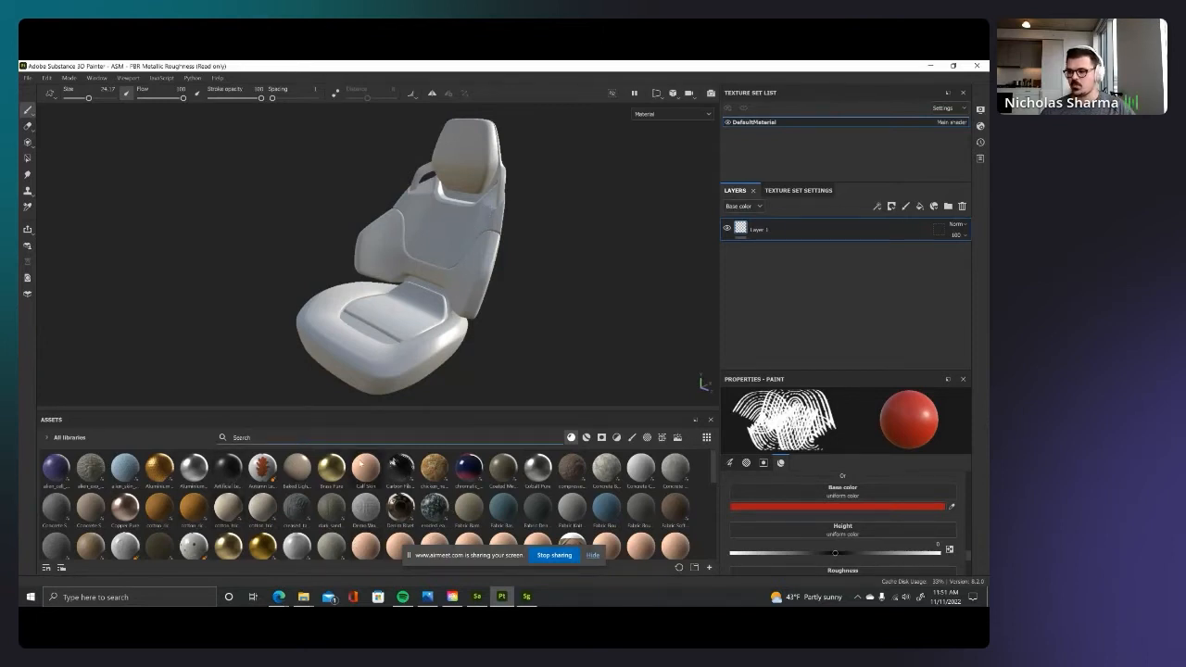
click(243, 438)
text(fabric)
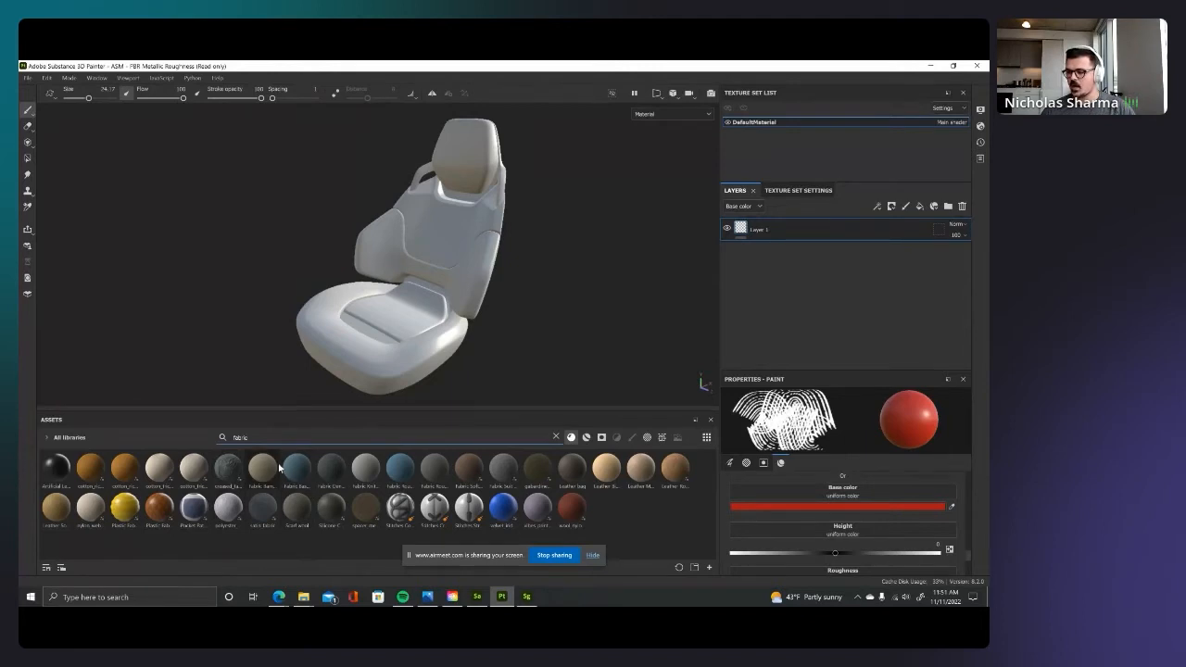
Step: Apply the gabardine fabric material to the whole seat and review its fill and yarn parameters
drag(533, 468, 461, 304)
mouse_move(410, 228)
alt+mouse_down()
mouse_move(445, 228)
mouse_move(472, 276)
mouse_move(363, 307)
mouse_move(388, 264)
alt+mouse_up()
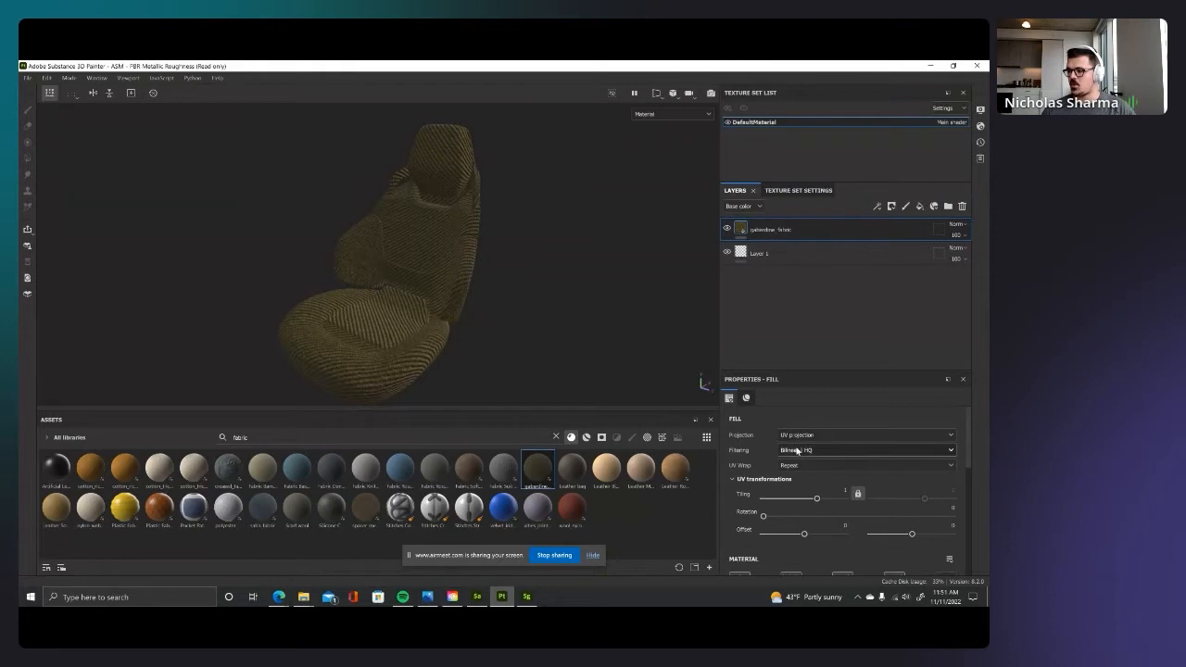
scroll(770, 454, down, 1)
scroll(770, 456, down, 5)
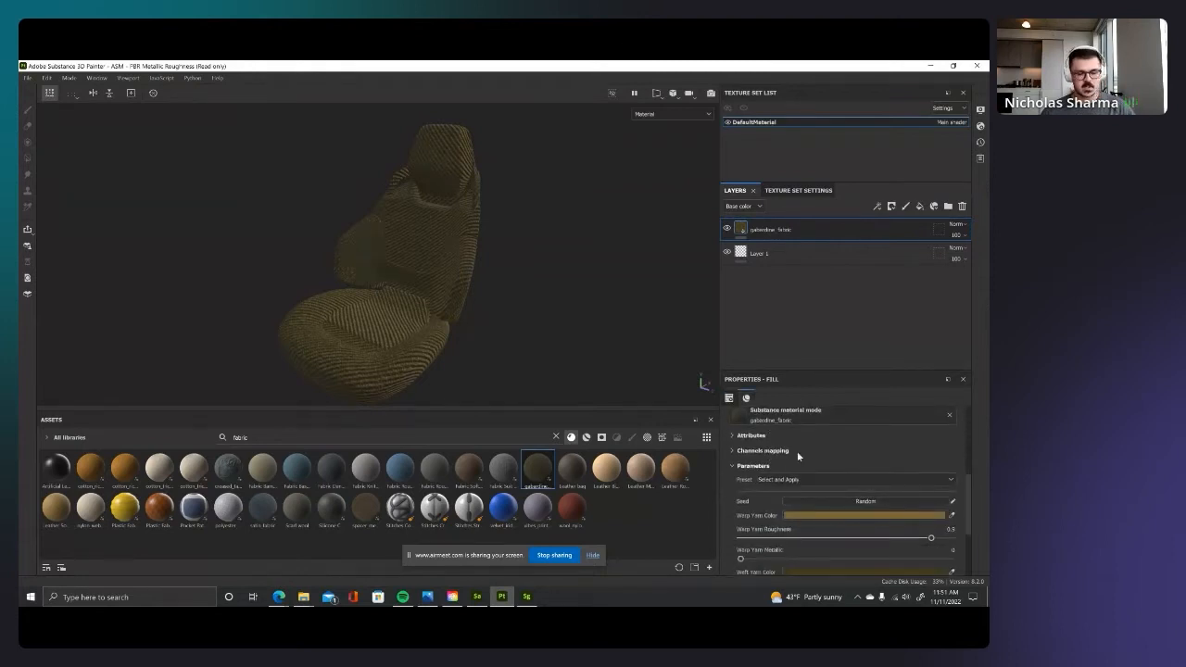
scroll(783, 461, down, 1)
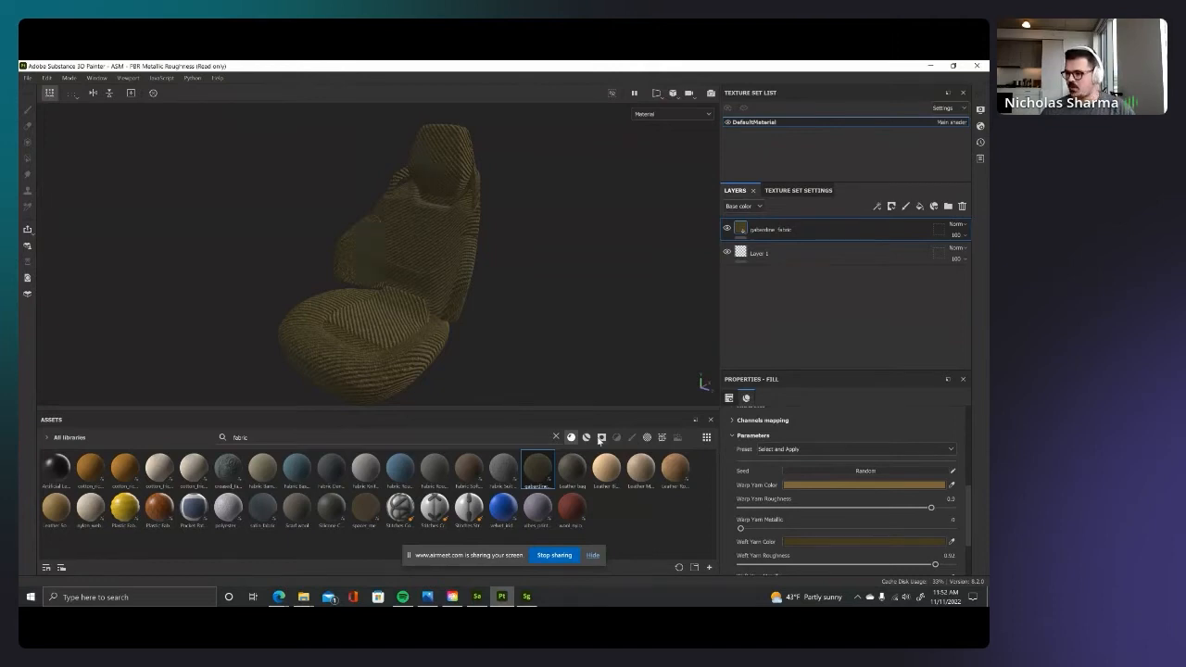
Step: Try green and pink tones for the gabardine fabric's warp yarn color, settling on bright pink
click(792, 489)
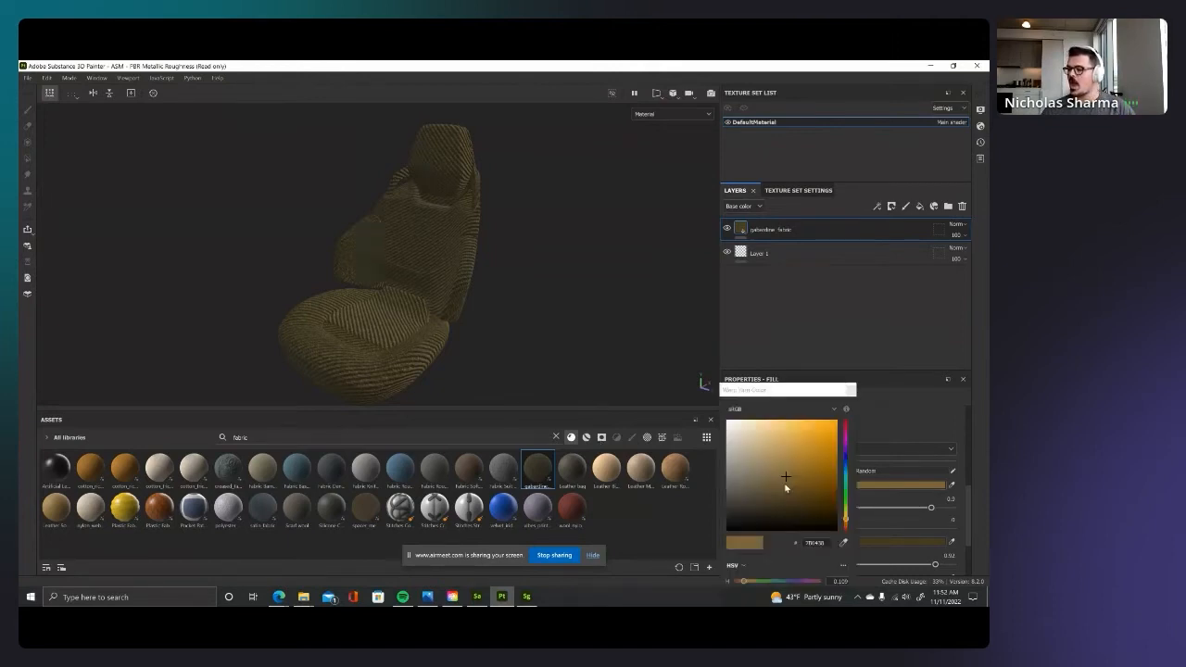
click(823, 433)
click(845, 493)
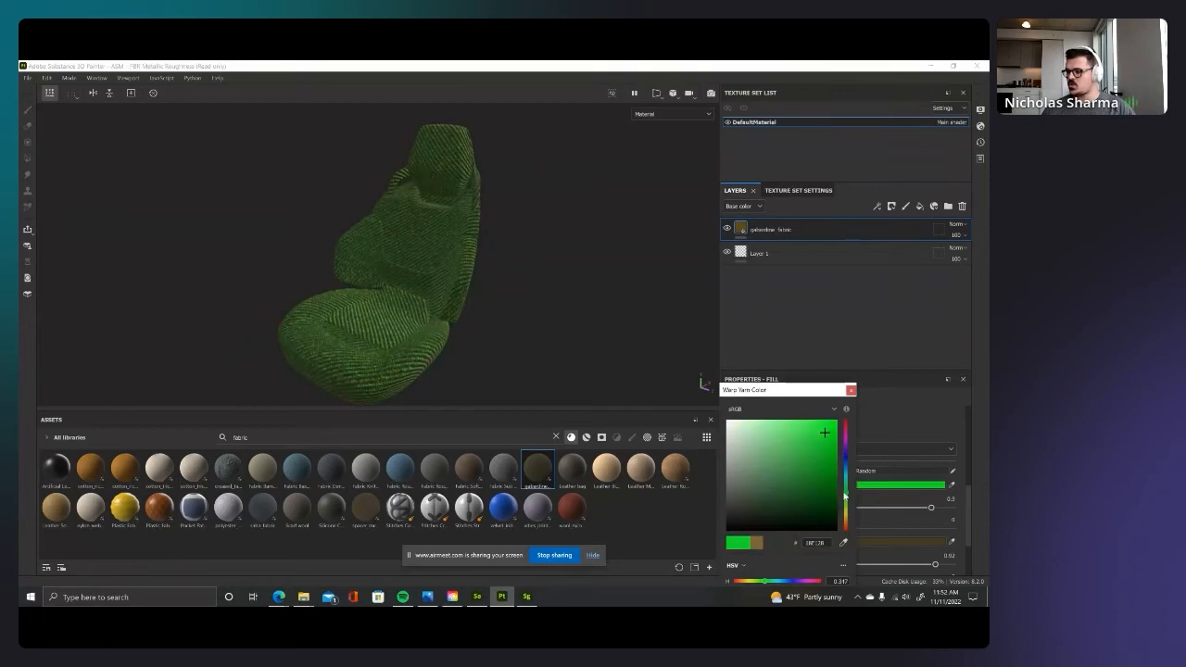
click(774, 434)
click(845, 430)
click(807, 453)
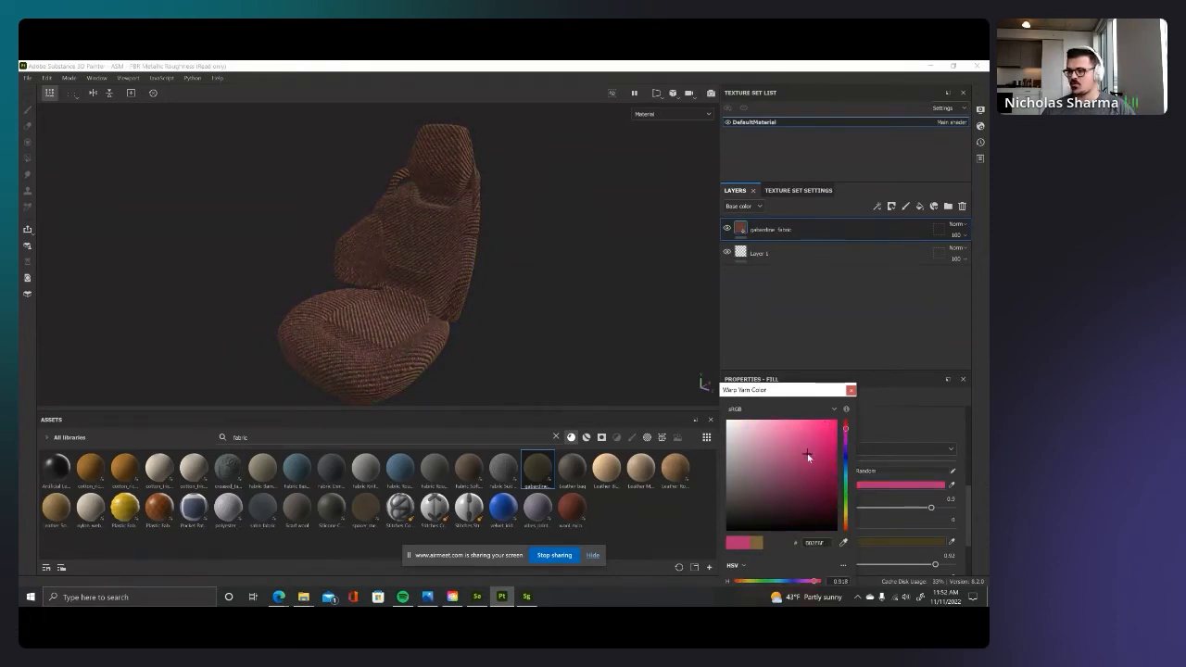
click(851, 390)
Step: Try a golden yellow for the fabric's weft yarn color
click(833, 542)
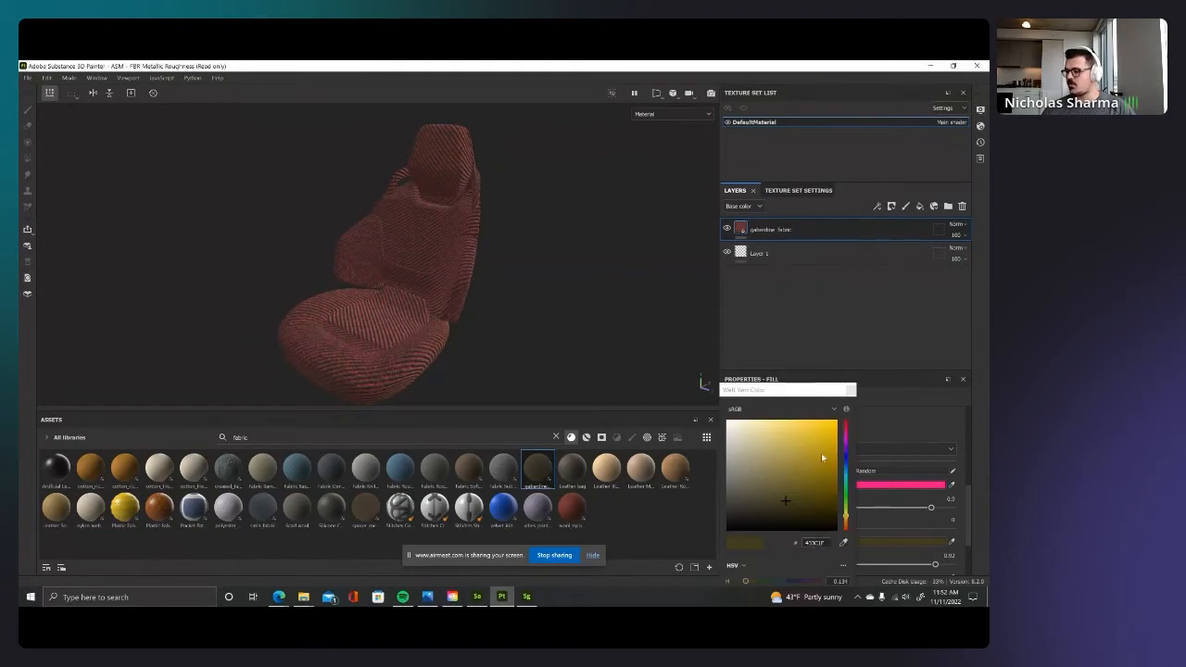
click(826, 432)
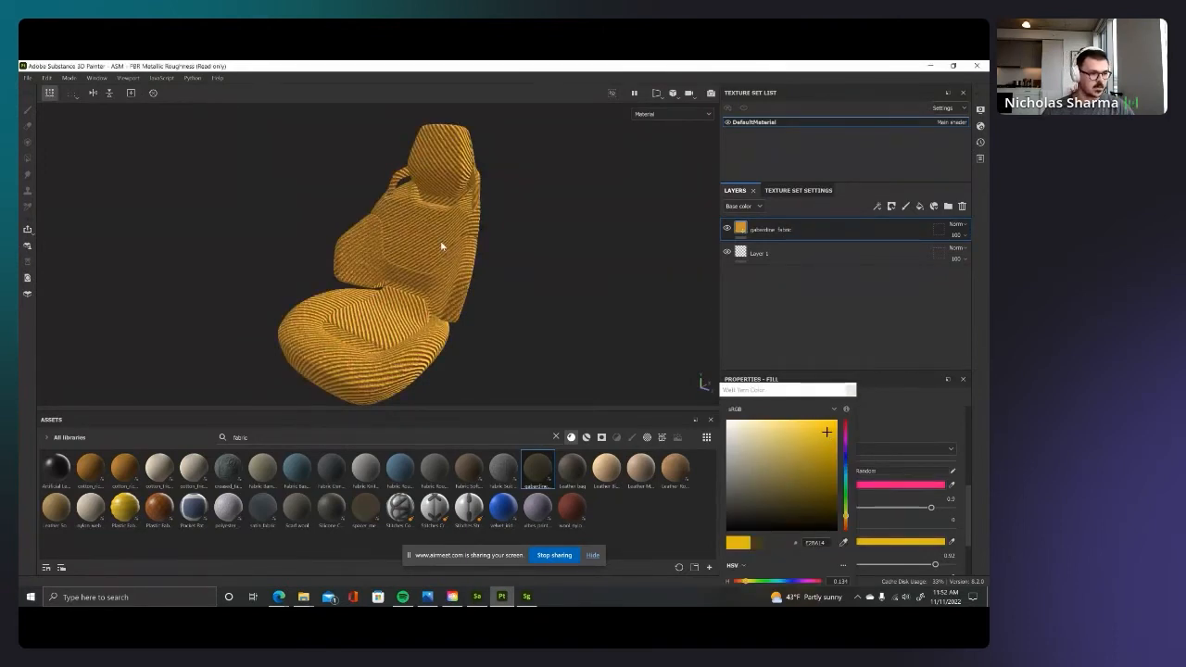
click(851, 390)
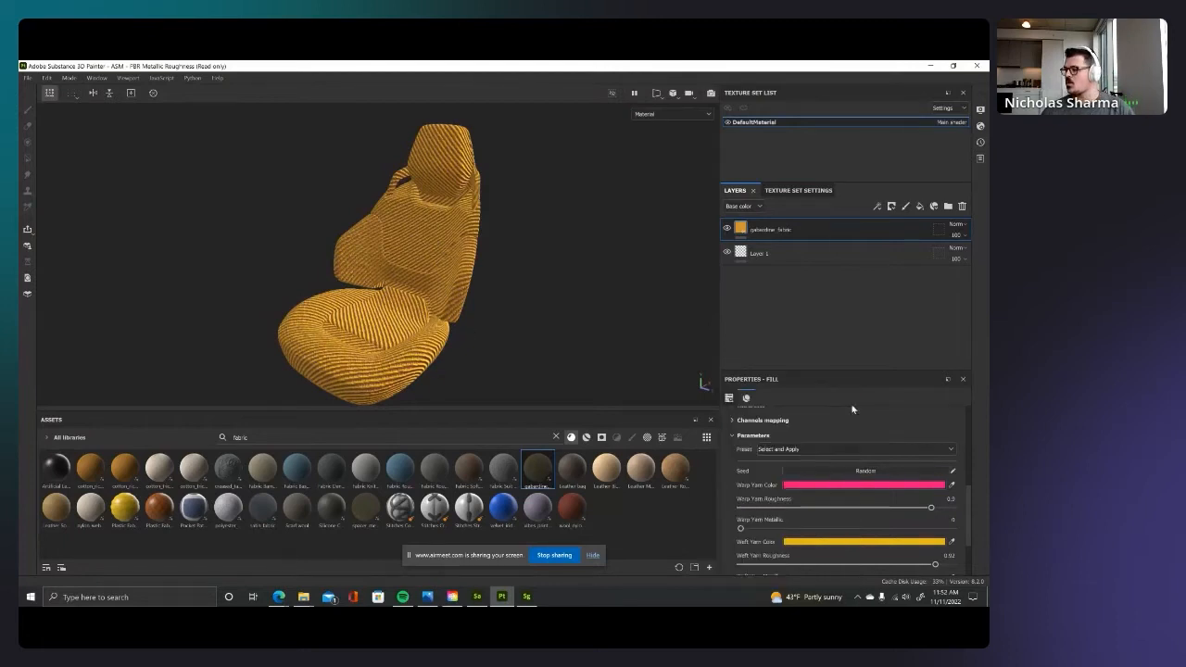
Step: Try bright blue for both the warp and weft yarn colors of the fabric
click(858, 486)
click(845, 458)
click(829, 431)
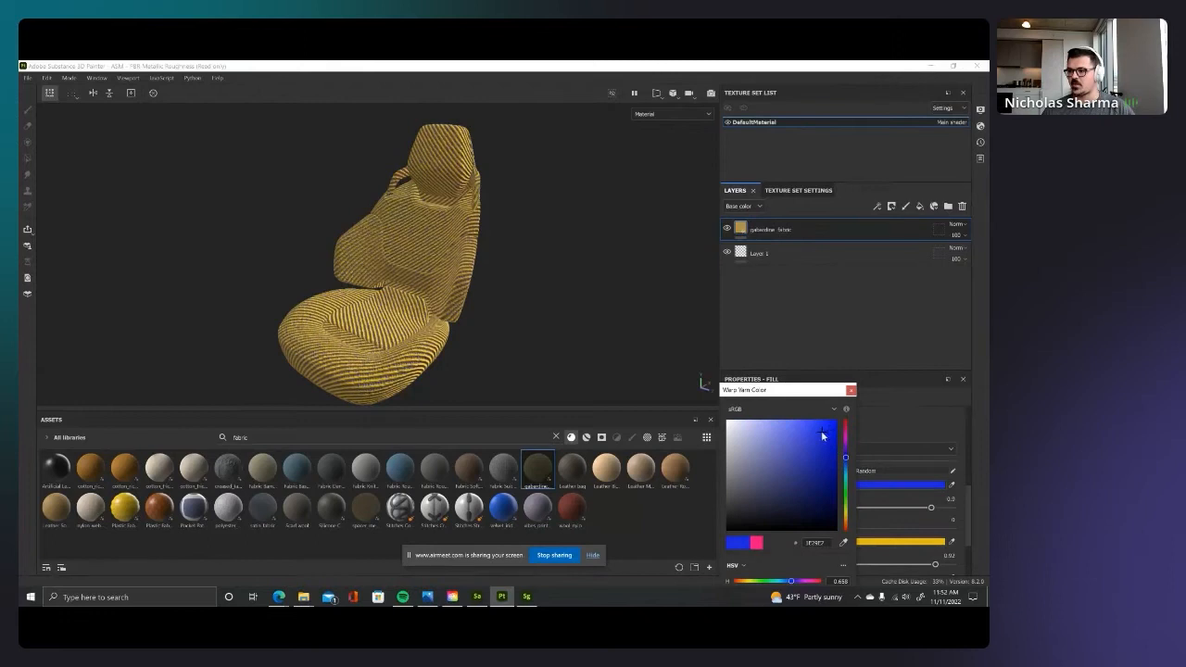
click(851, 391)
click(848, 543)
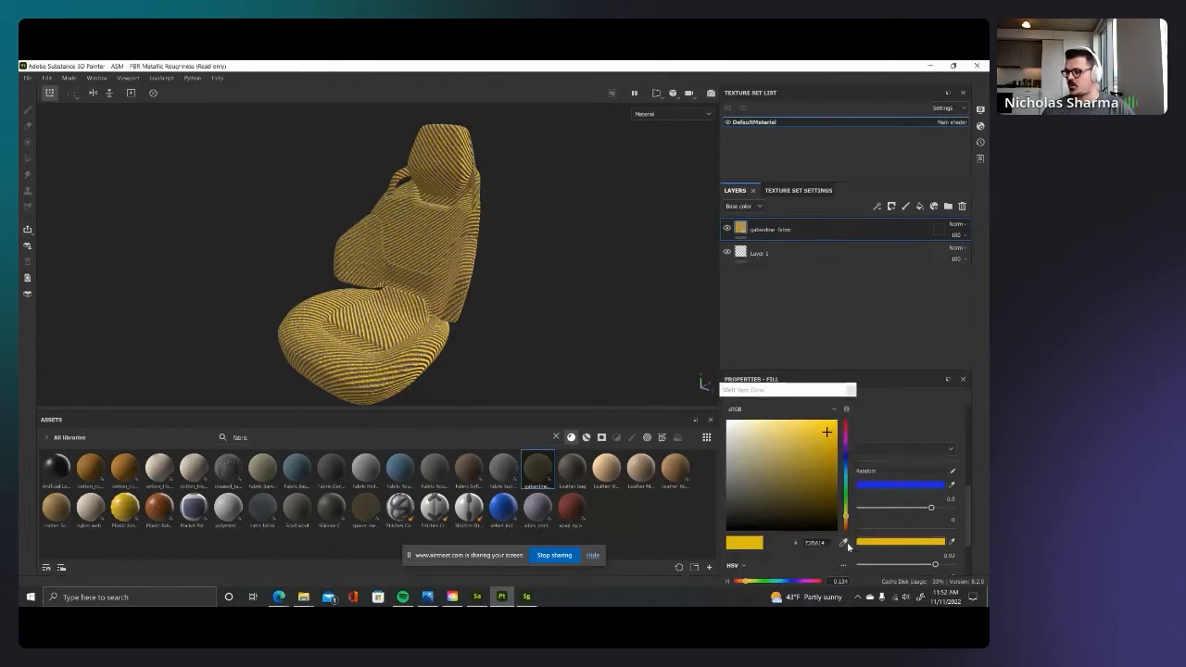
click(845, 456)
click(828, 434)
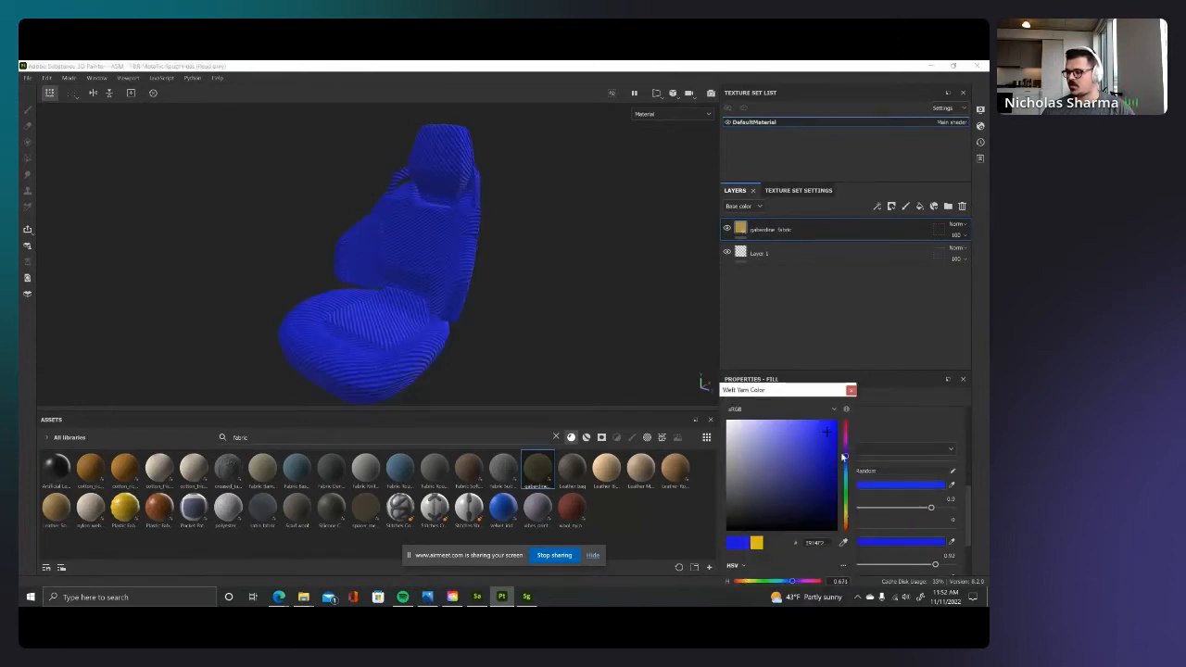
click(851, 390)
Step: Increase the gabardine fill's UV tiling to about 3 for a finer weave
scroll(845, 463, down, 1)
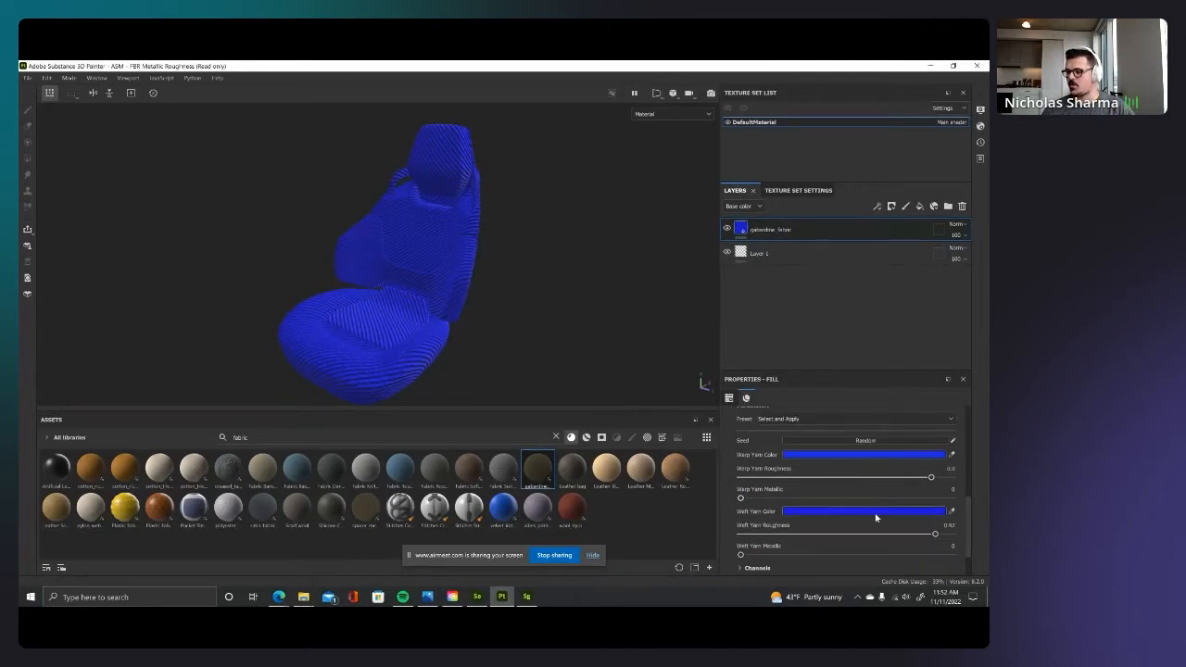
scroll(834, 506, down, 1)
scroll(804, 504, up, 2)
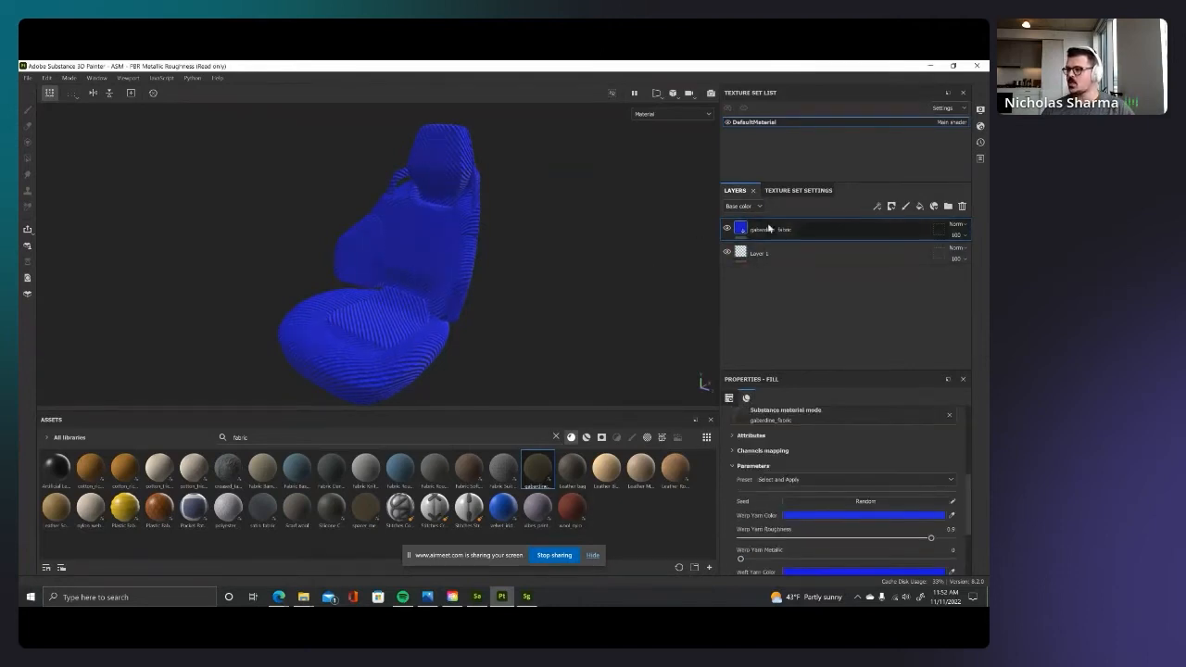
scroll(814, 443, up, 2)
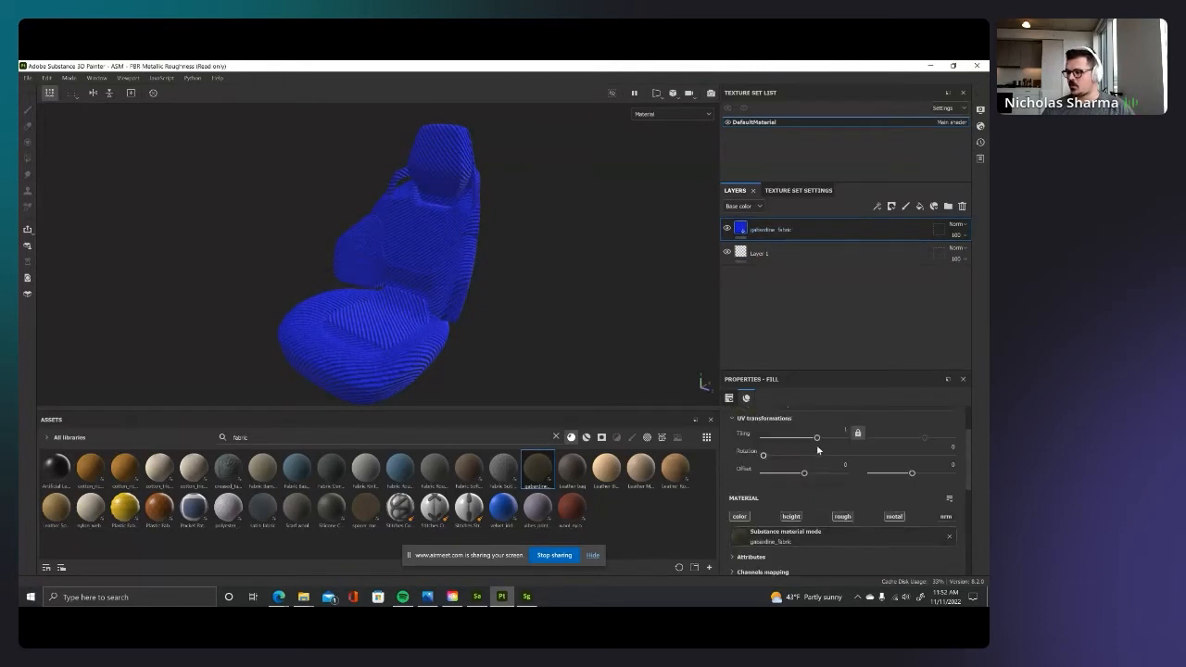
drag(817, 439, 824, 438)
scroll(647, 384, up, 4)
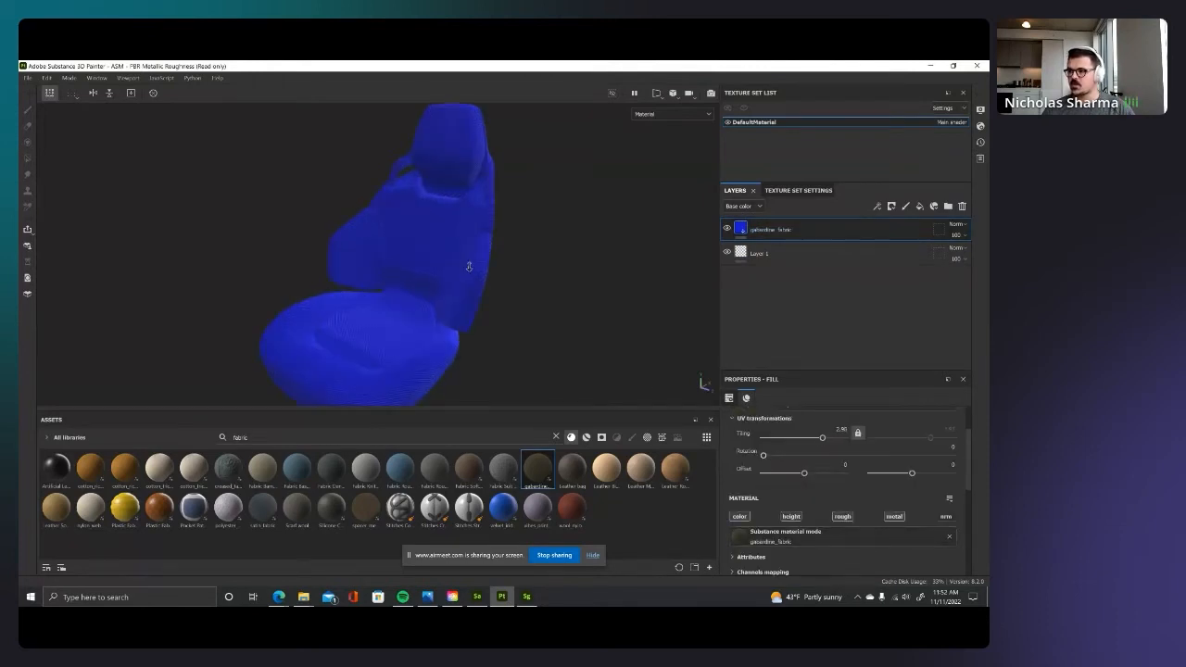
Step: Add a black mask to the gabardine fabric layer
right_click(793, 230)
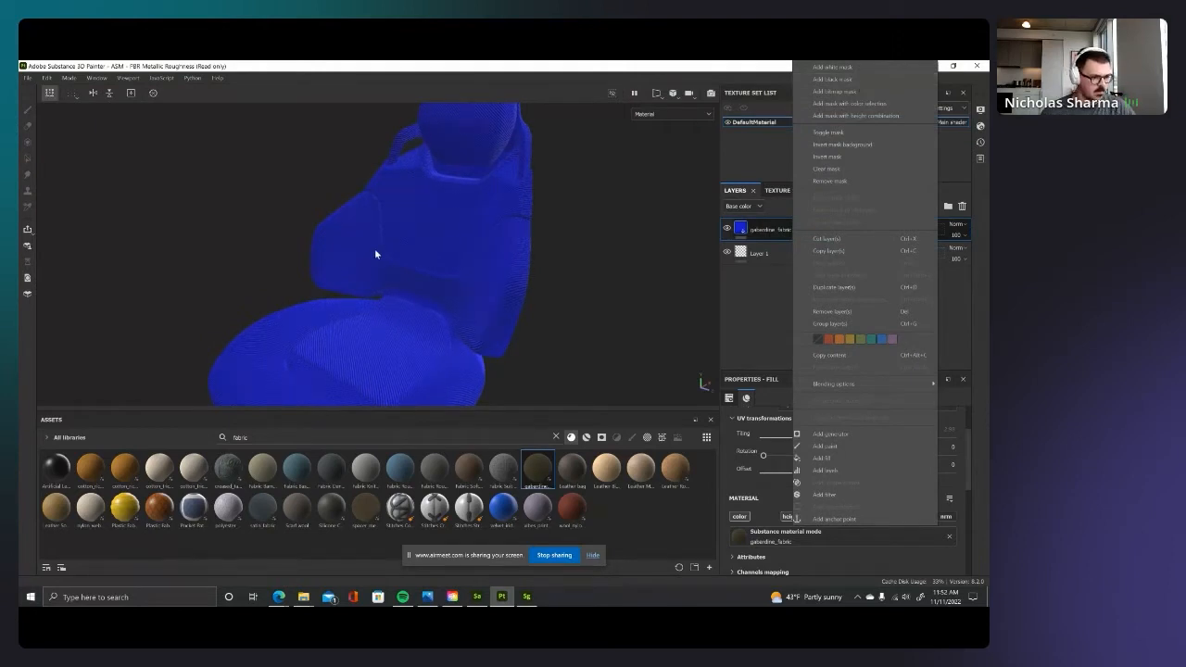
click(823, 80)
alt+drag(438, 297, 404, 319)
alt+right_drag(404, 319, 600, 278)
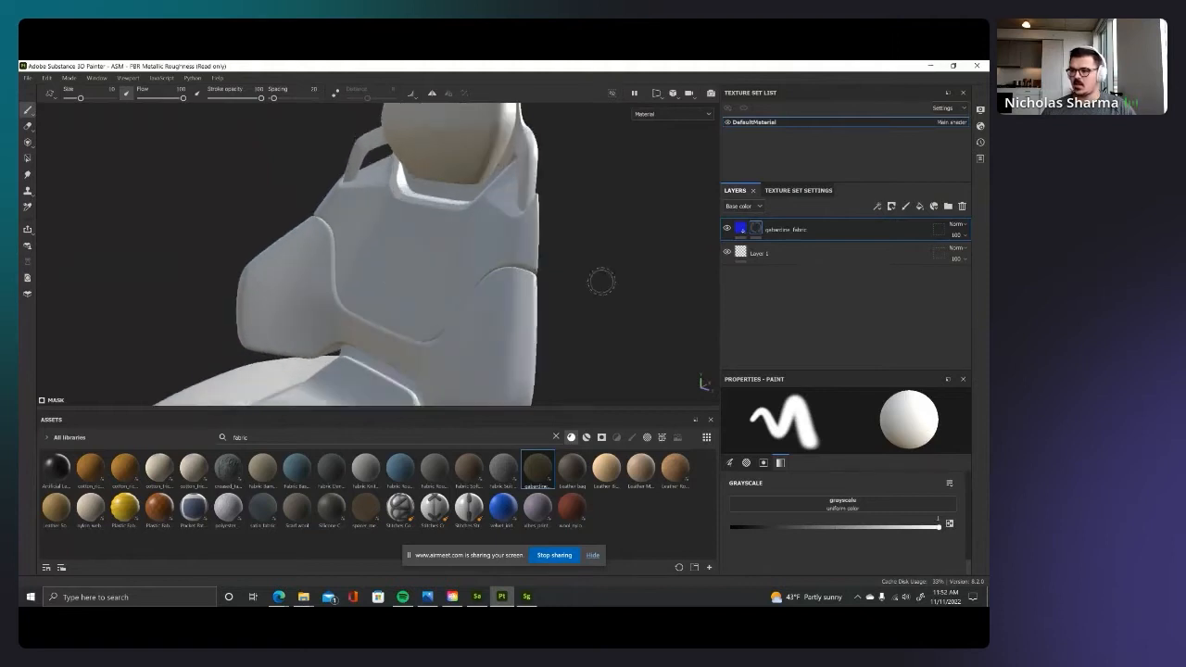
alt+drag(374, 307, 427, 294)
alt+middle_drag(400, 272, 391, 288)
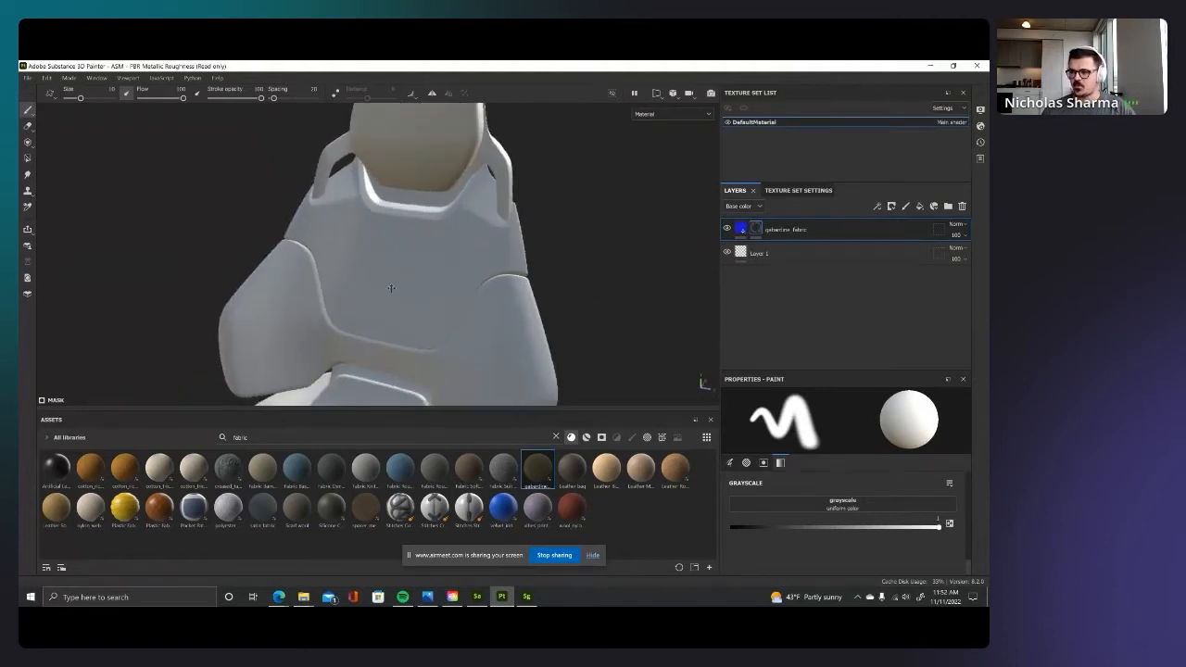
Step: Try brushing the blue fabric into the mask over the backrest's side bolster
mouse_move(289, 342)
mouse_down()
mouse_move(269, 306)
mouse_move(296, 339)
mouse_move(278, 352)
mouse_move(257, 298)
mouse_move(232, 345)
mouse_move(252, 298)
mouse_move(283, 348)
mouse_move(316, 324)
mouse_up()
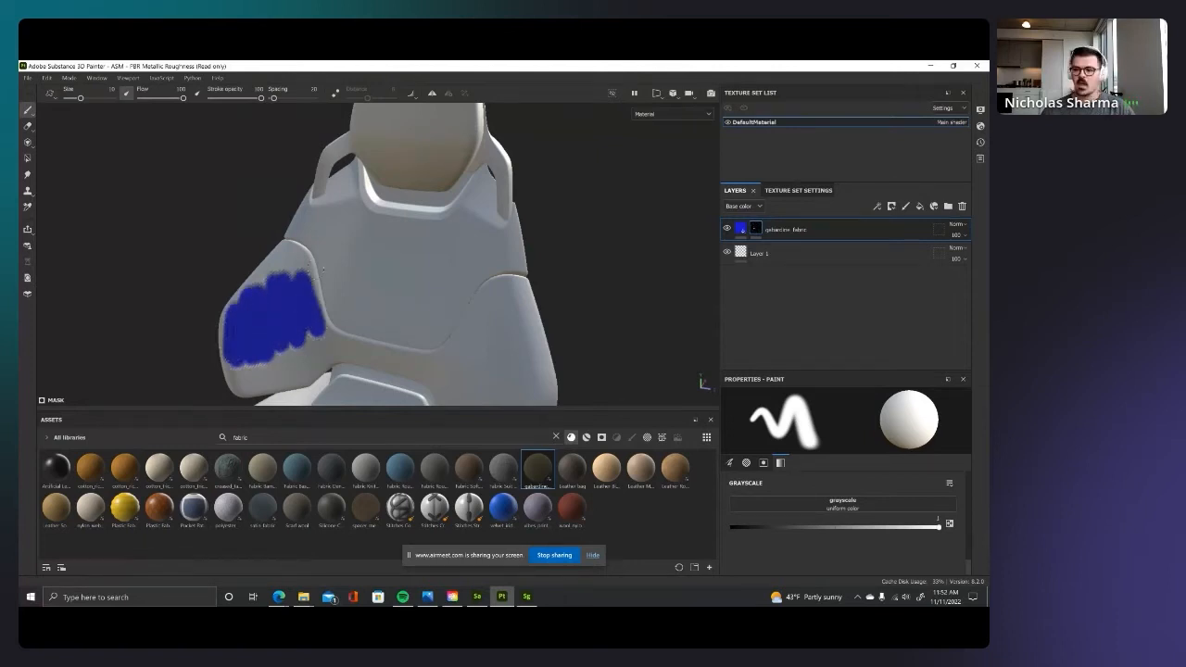
alt+drag(298, 334, 336, 343)
mouse_move(278, 269)
mouse_down()
mouse_move(306, 241)
mouse_move(295, 252)
mouse_move(341, 359)
mouse_move(311, 345)
mouse_move(265, 352)
mouse_move(268, 322)
mouse_up()
Step: Undo all brush strokes painted on the fabric mask
key(ctrl+z)
key(ctrl+z)
key(ctrl+z)
key(ctrl+z)
key(ctrl+z)
key(ctrl+z)
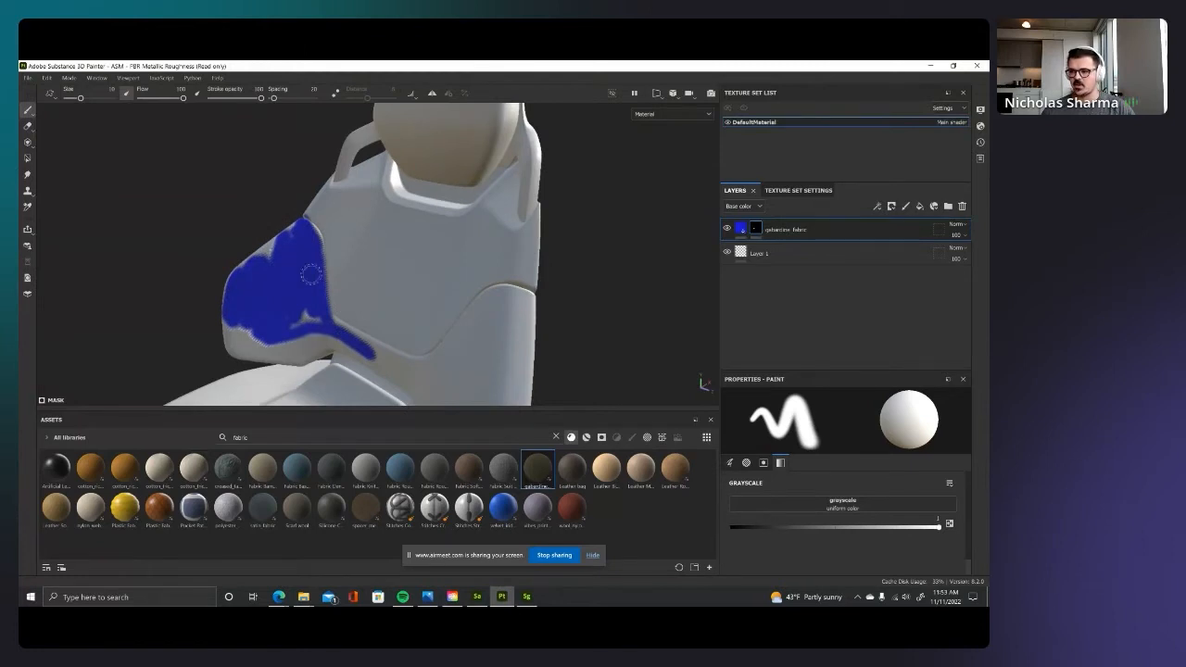
Step: Split the viewport to show the 3D seat and its 2D UV layout side by side
click(657, 94)
click(668, 115)
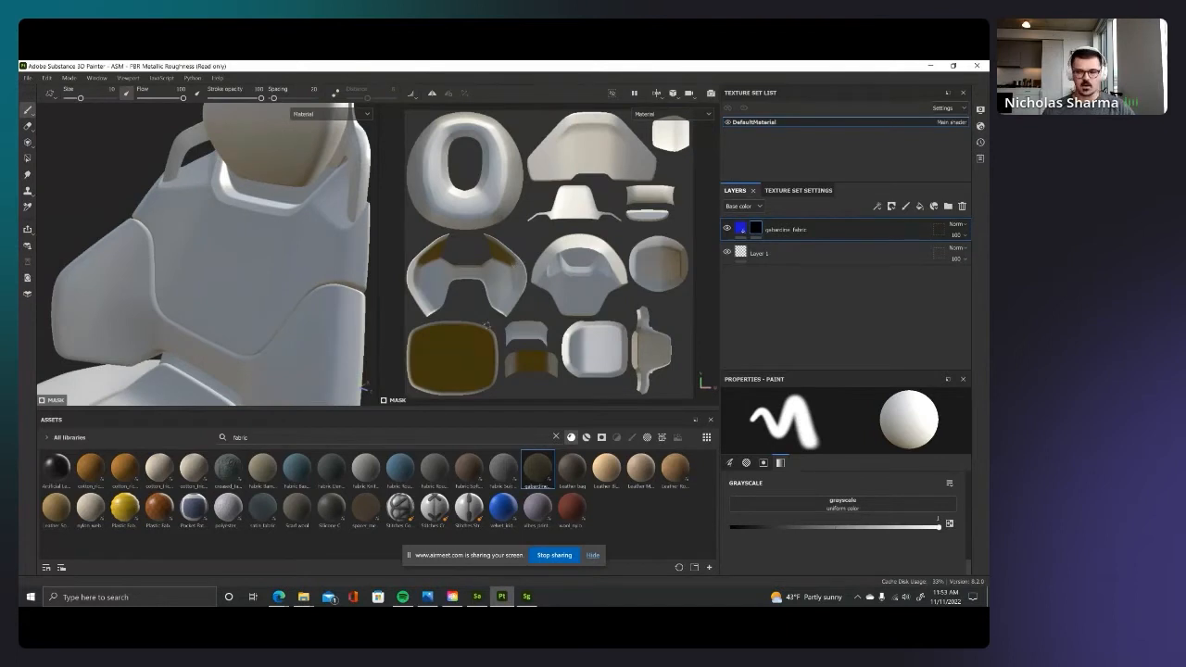
scroll(320, 293, down, 4)
alt+drag(262, 274, 234, 289)
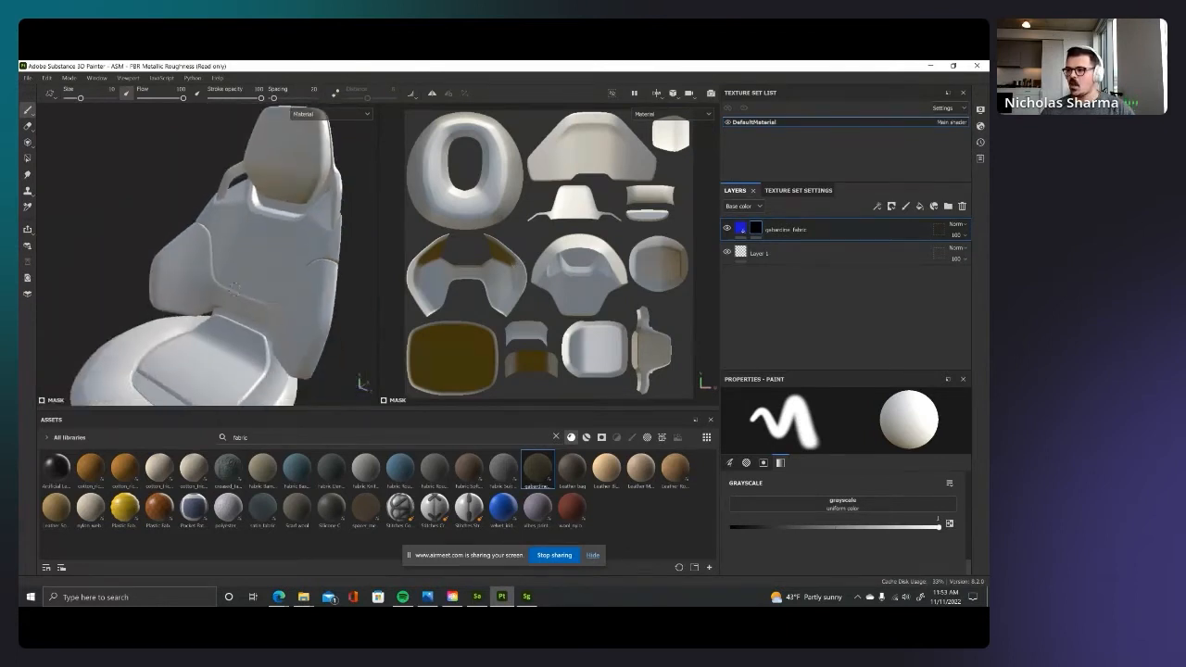
Step: Use Polygon Fill in UV chunk mode to reveal the fabric on the backrest bolsters, outer cushion and headrest
click(27, 157)
click(100, 94)
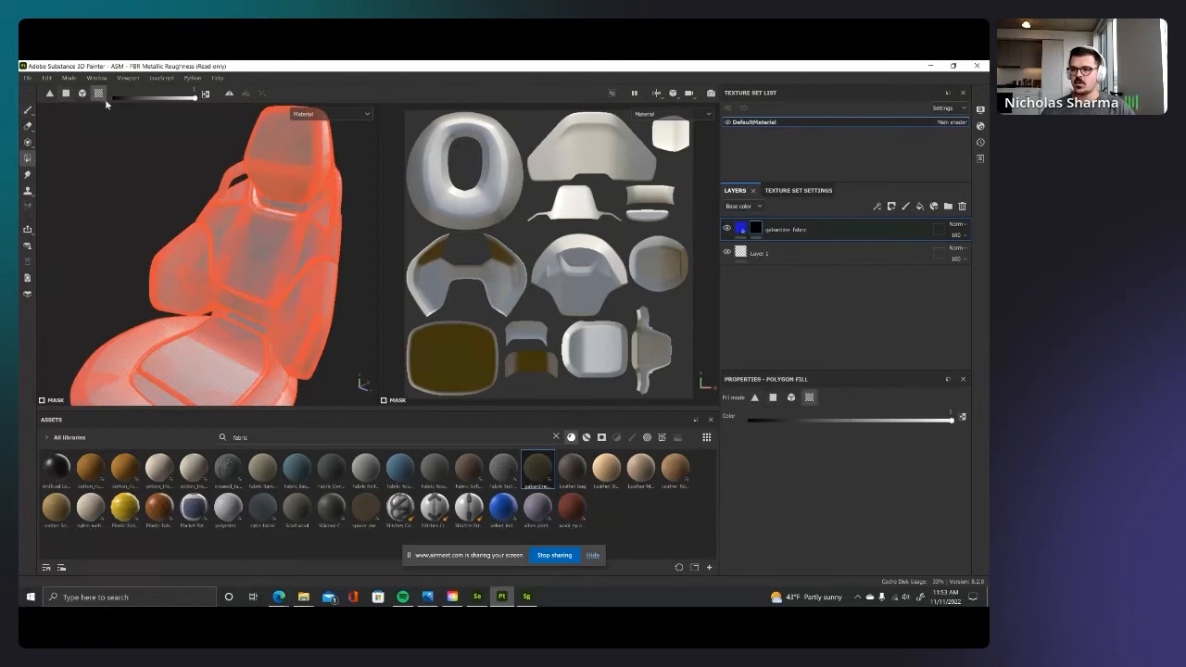
click(195, 270)
mouse_move(194, 271)
alt+middle_down()
mouse_move(215, 223)
mouse_move(257, 282)
mouse_move(253, 305)
mouse_move(241, 239)
alt+middle_up()
click(151, 320)
click(270, 227)
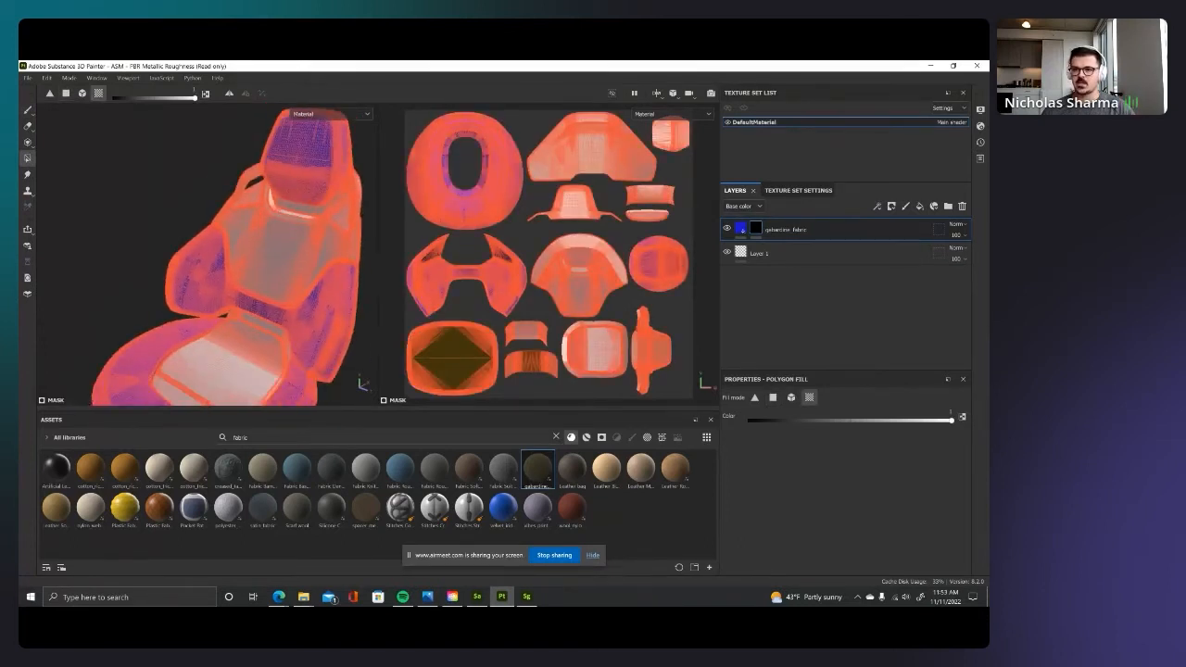
Step: Return to the Paint tool and examine the masked fabric's edges on the bolsters and cushion up close
click(27, 111)
alt+drag(222, 271, 245, 290)
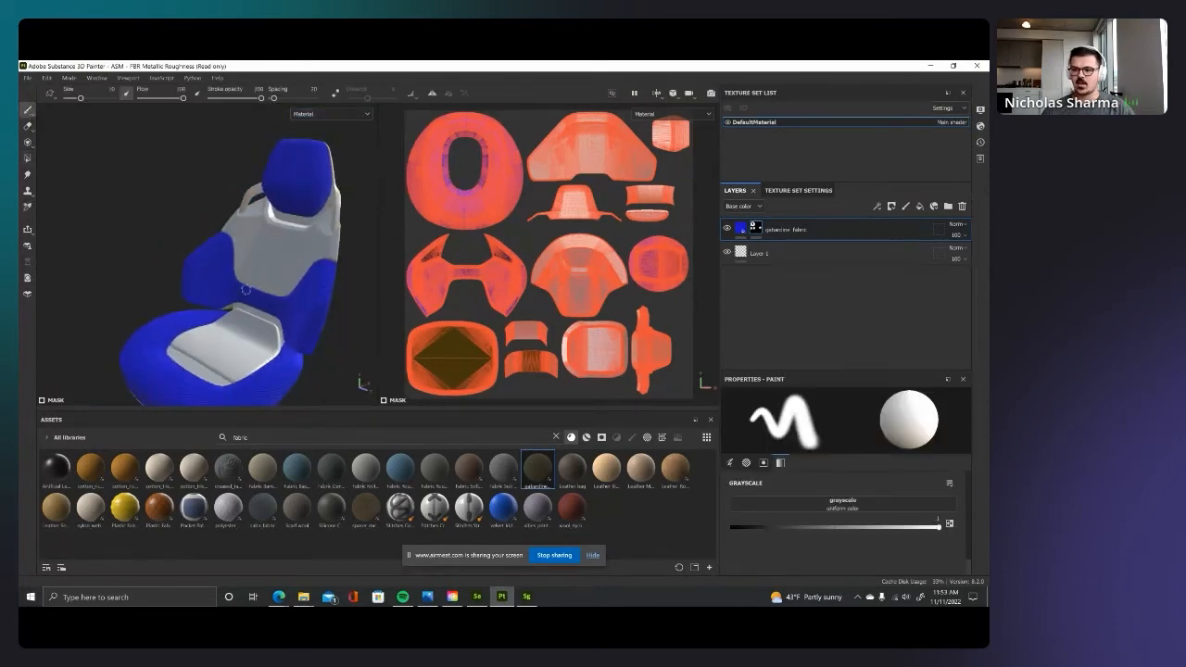
alt+right_drag(288, 180, 206, 275)
alt+middle_drag(207, 275, 185, 245)
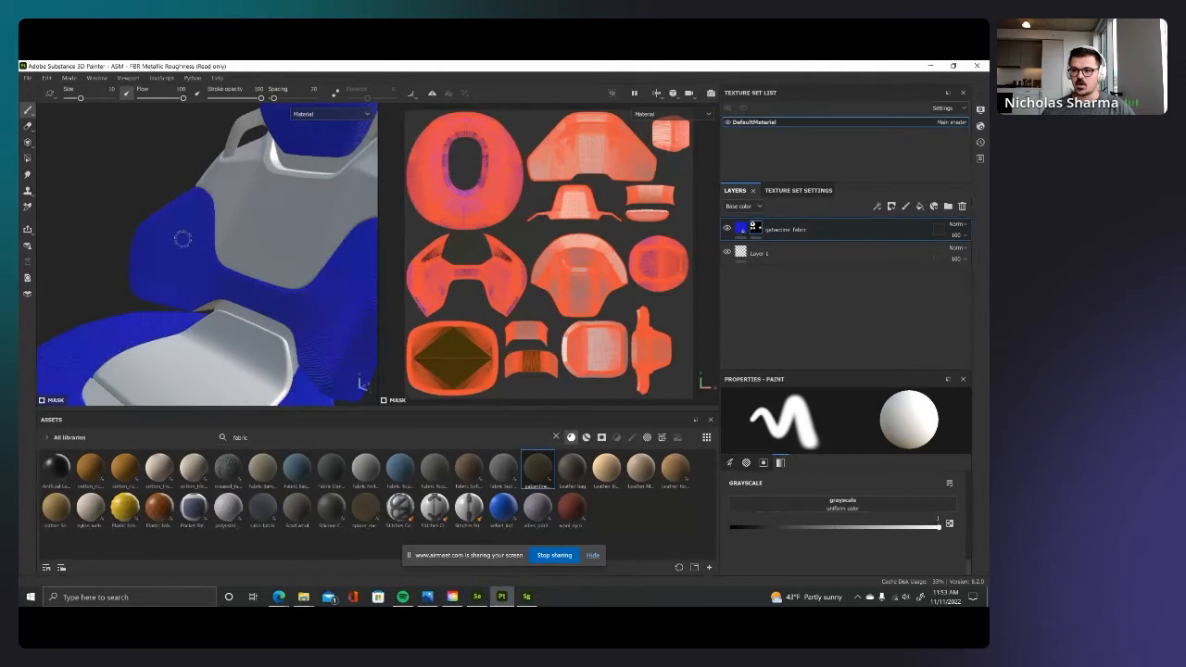
alt+middle_drag(309, 318, 303, 275)
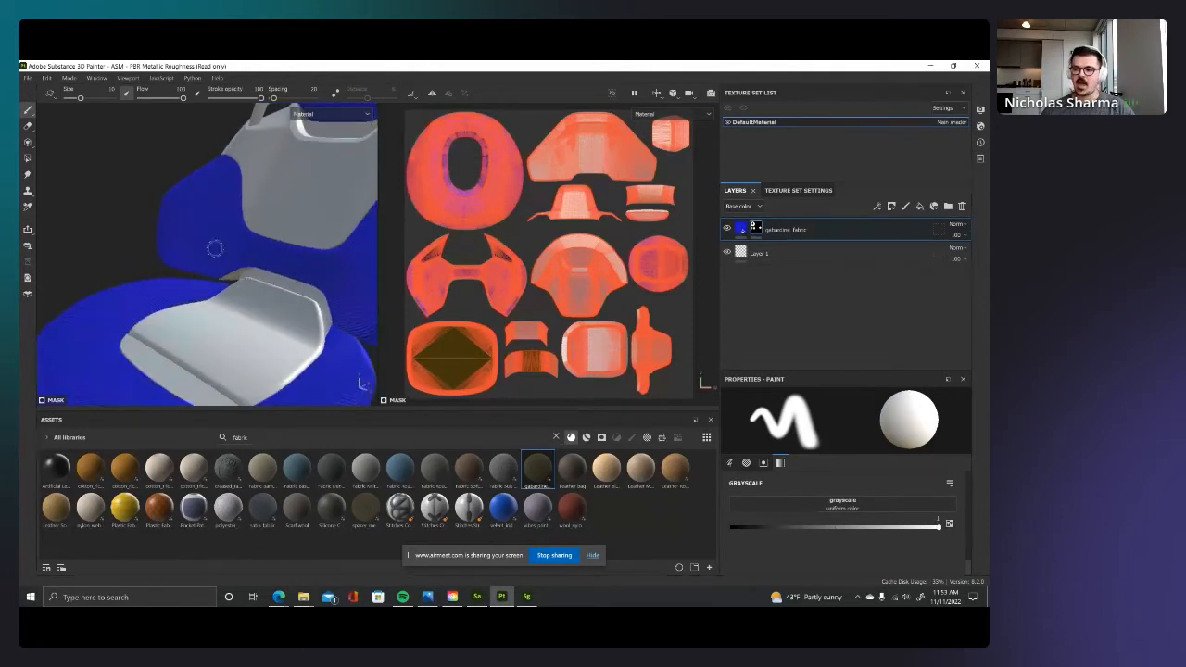
alt+right_drag(214, 246, 252, 269)
mouse_move(272, 237)
alt+mouse_down()
mouse_move(305, 232)
mouse_move(341, 249)
mouse_move(311, 260)
alt+mouse_up()
alt+drag(243, 248, 268, 251)
alt+right_drag(284, 256, 256, 239)
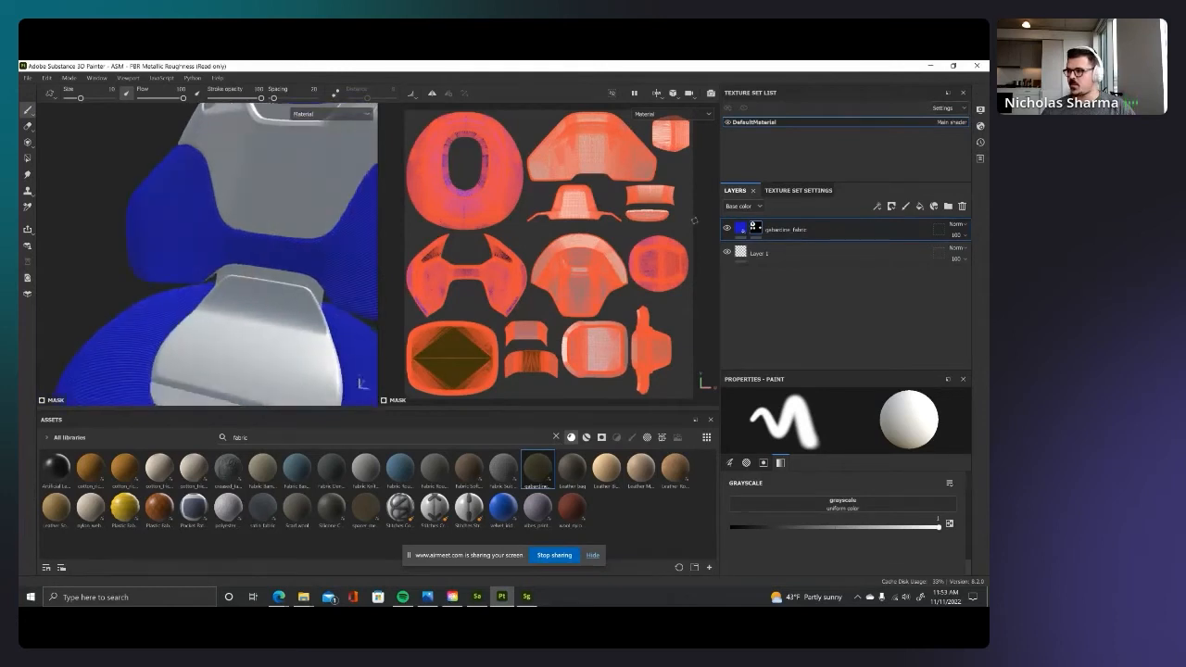
Step: Set the gabardine fill's warp yarn color to bright yellow
click(744, 231)
scroll(828, 483, down, 3)
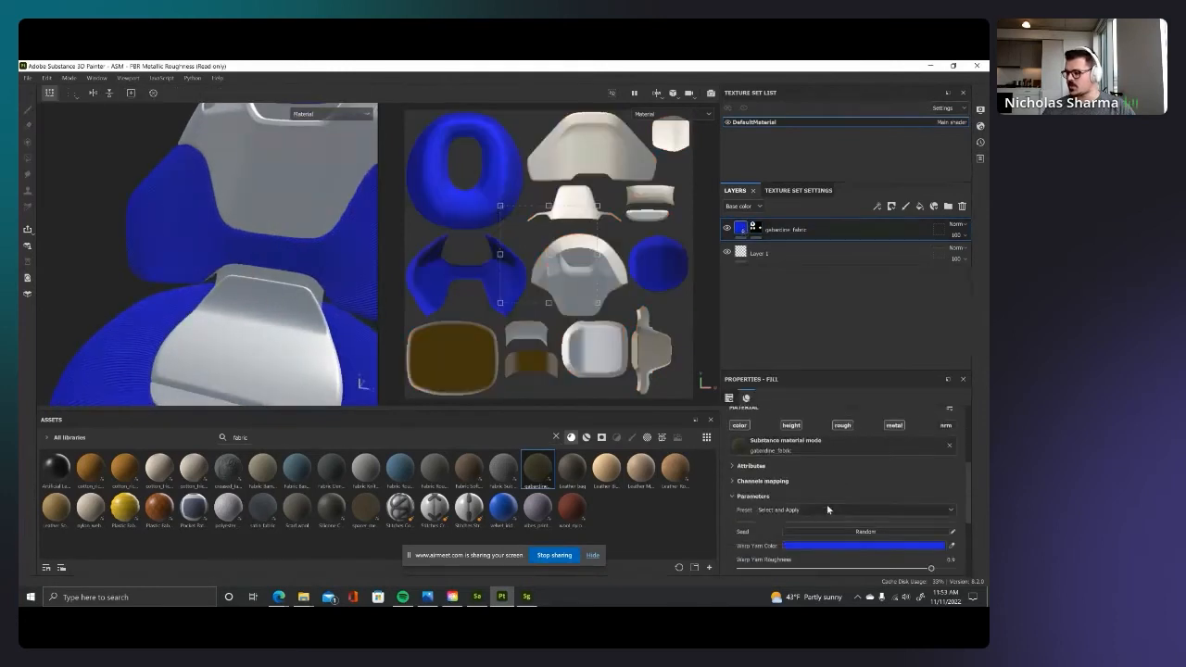
click(822, 546)
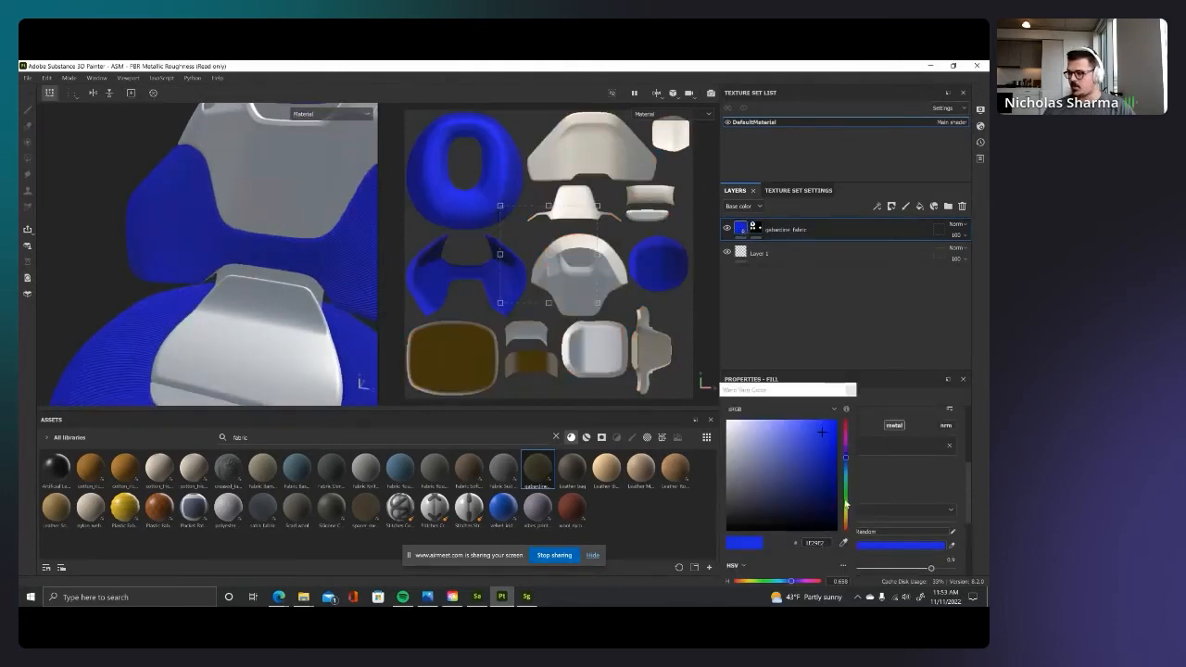
click(846, 511)
click(825, 435)
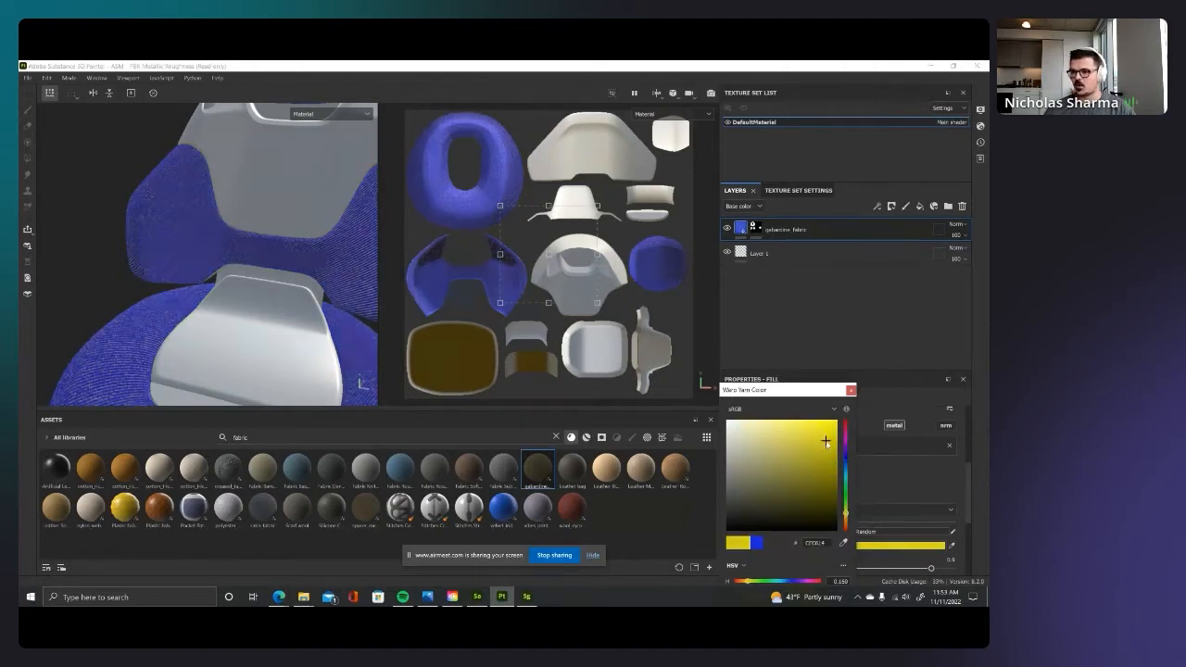
click(851, 390)
Step: Set the gabardine fill's weft yarn color to a yellow-green
scroll(829, 521, down, 2)
click(816, 541)
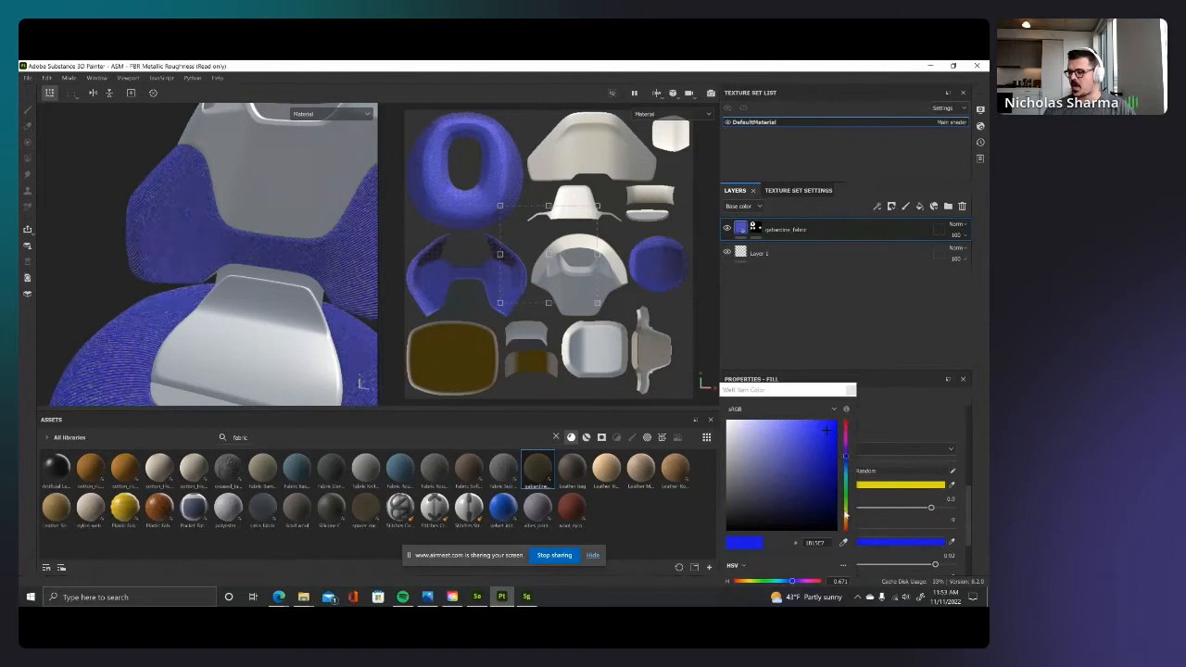
click(846, 510)
drag(825, 429, 807, 440)
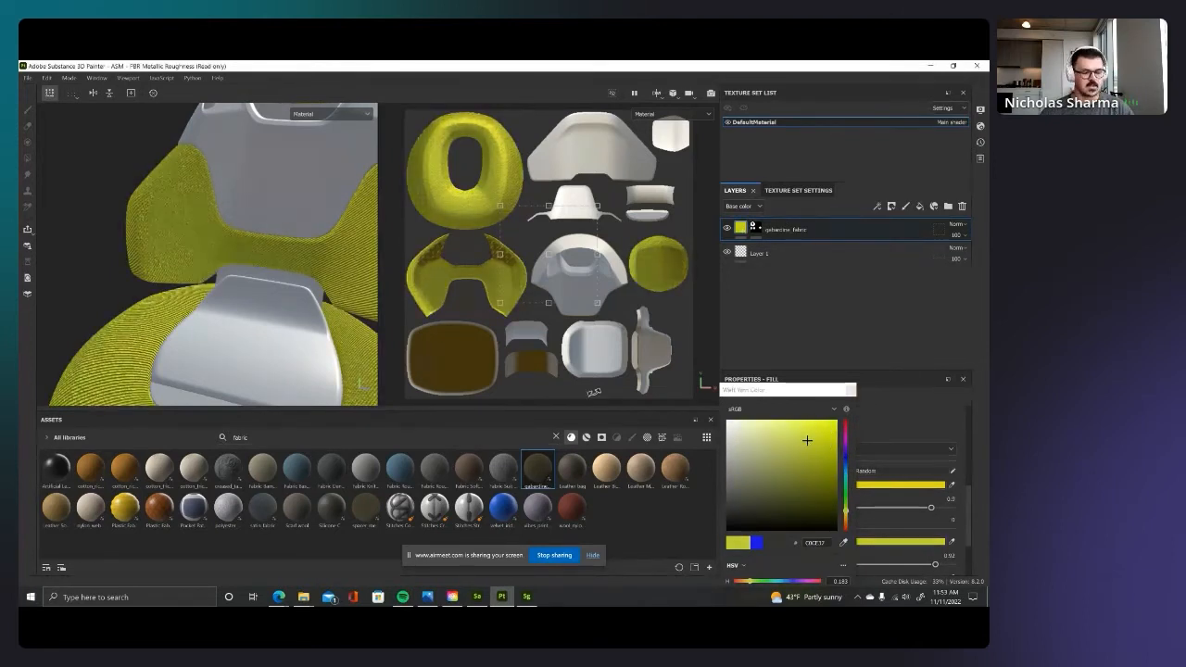
click(852, 391)
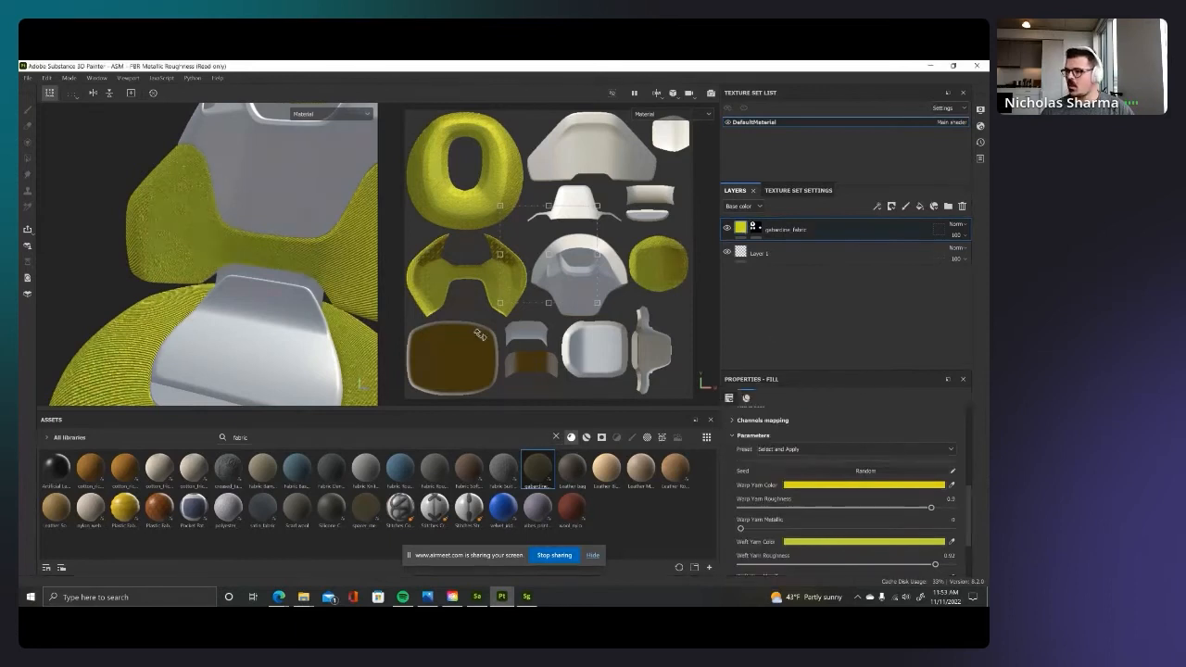
Step: Review the recolored seat and search the material assets for "nappa"
scroll(302, 299, down, 3)
alt+drag(302, 299, 290, 173)
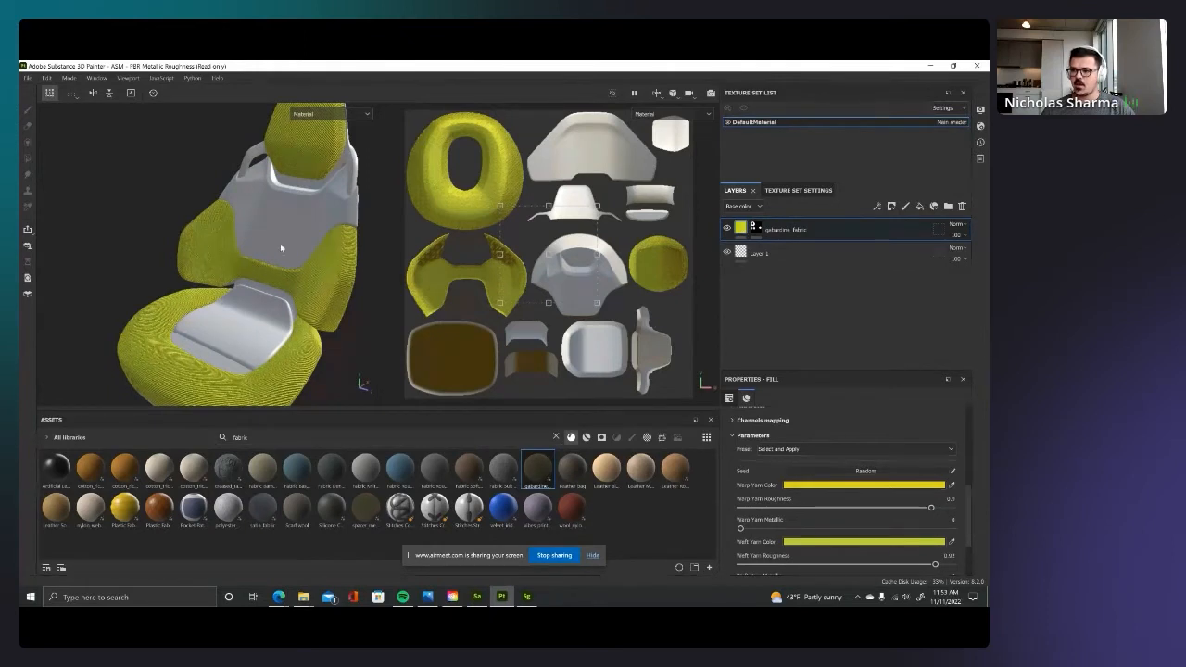
scroll(280, 243, up, 1)
double_click(240, 436)
text(nappa)
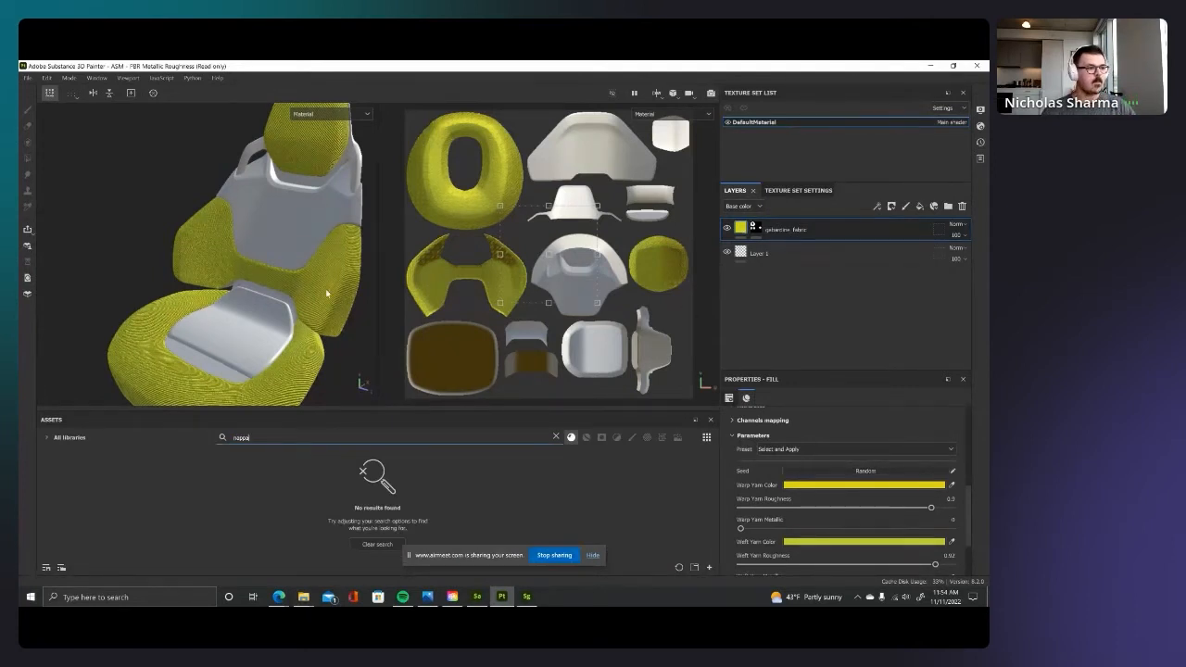
Step: Switch to the Substance 3D Assets website in the browser and expand the Surfaces categories of its material library
click(279, 597)
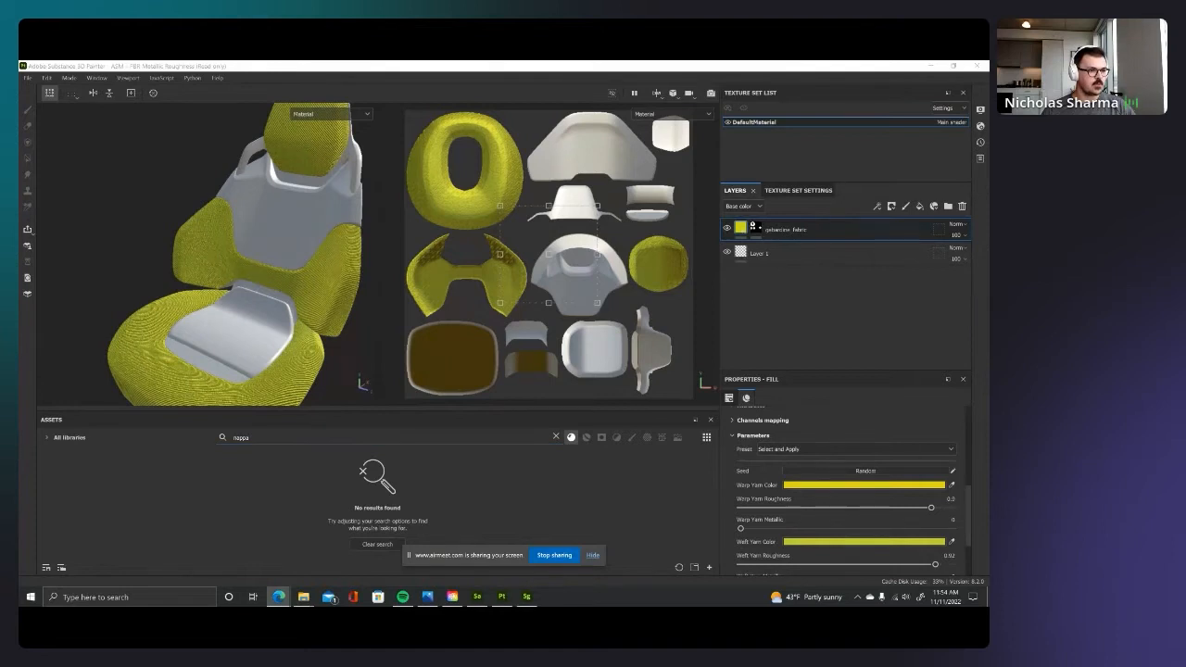
mouse_move(21, 306)
mouse_down()
mouse_move(22, 160)
mouse_move(114, 62)
mouse_up()
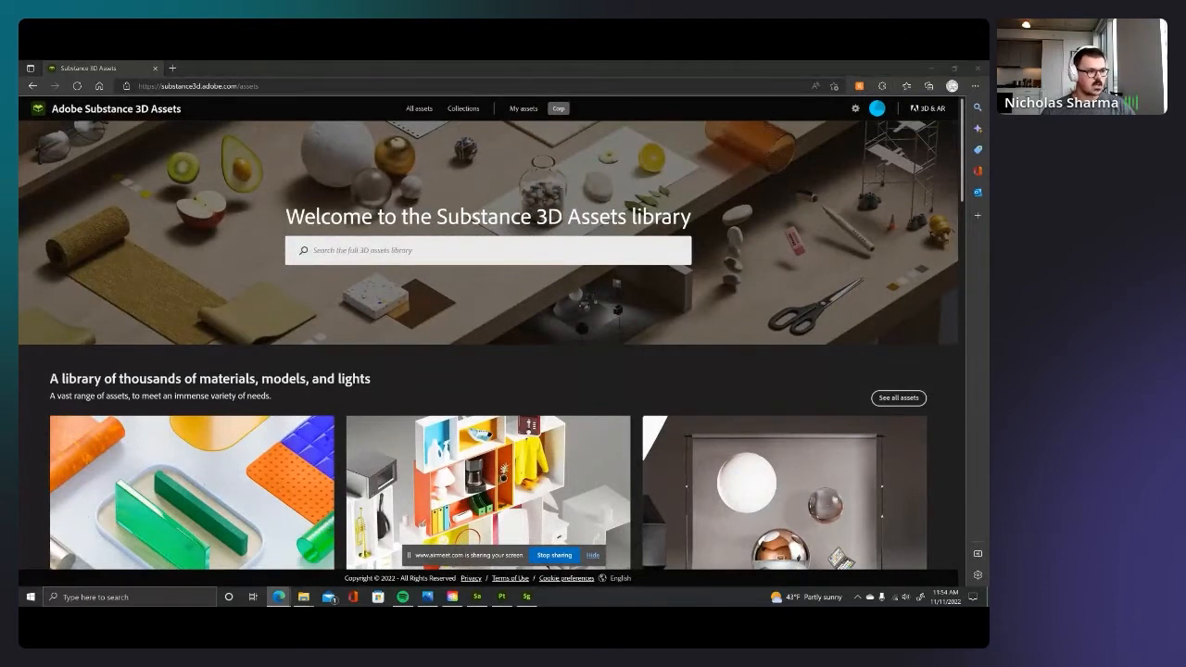
click(418, 110)
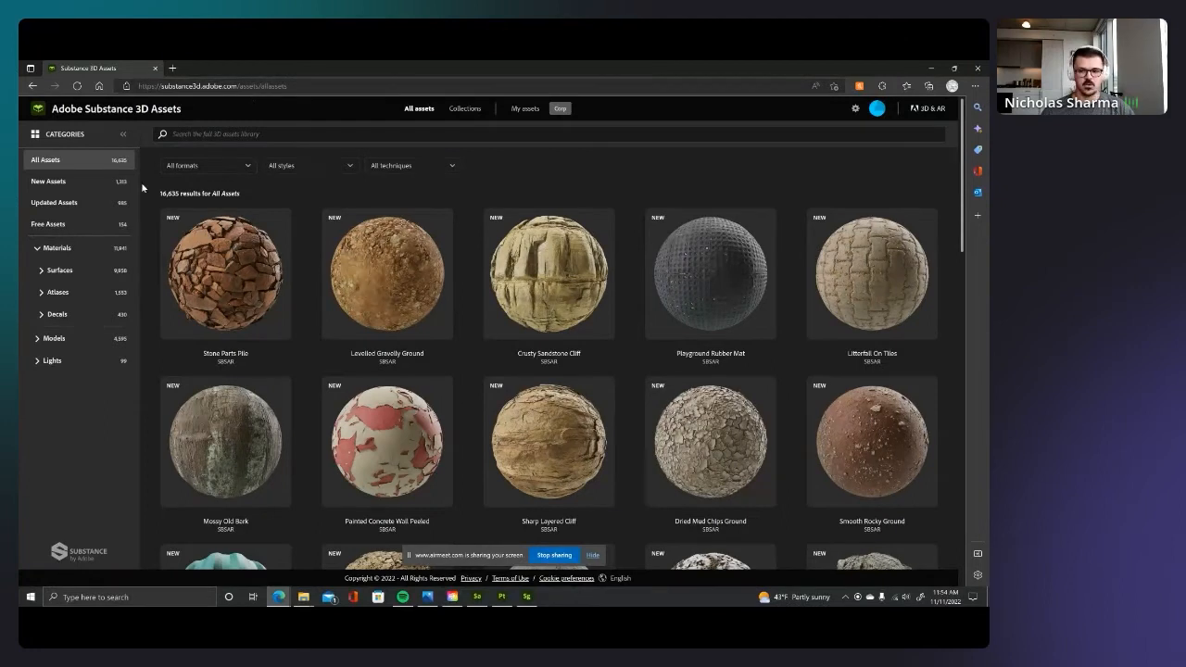
click(62, 256)
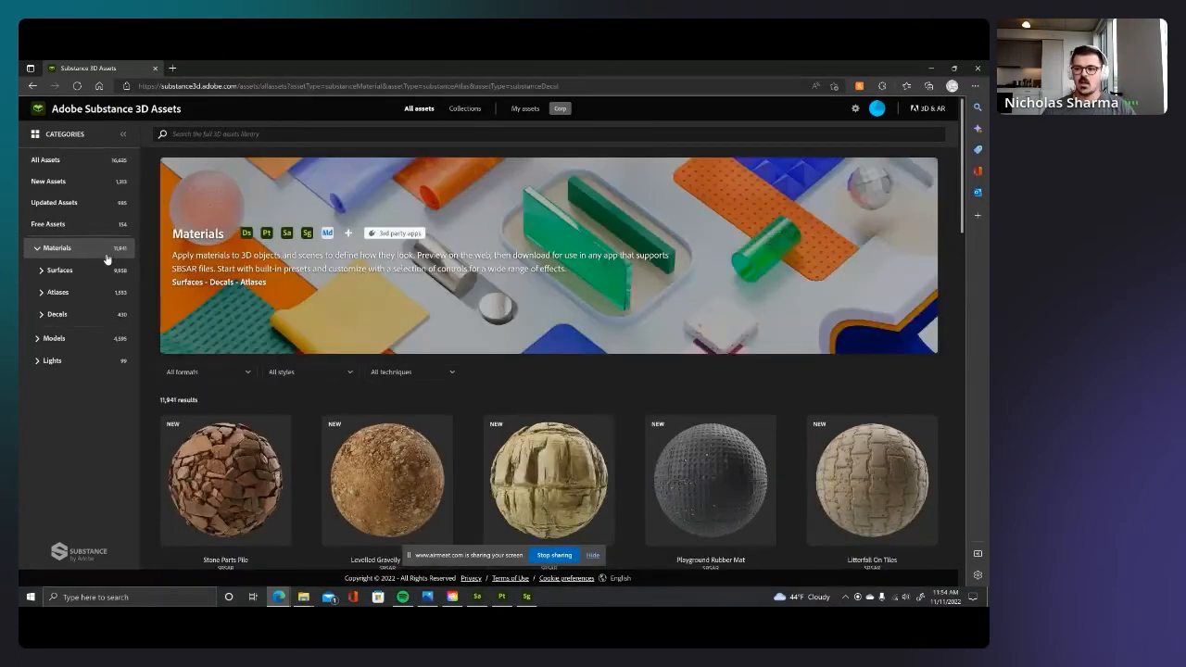
click(46, 270)
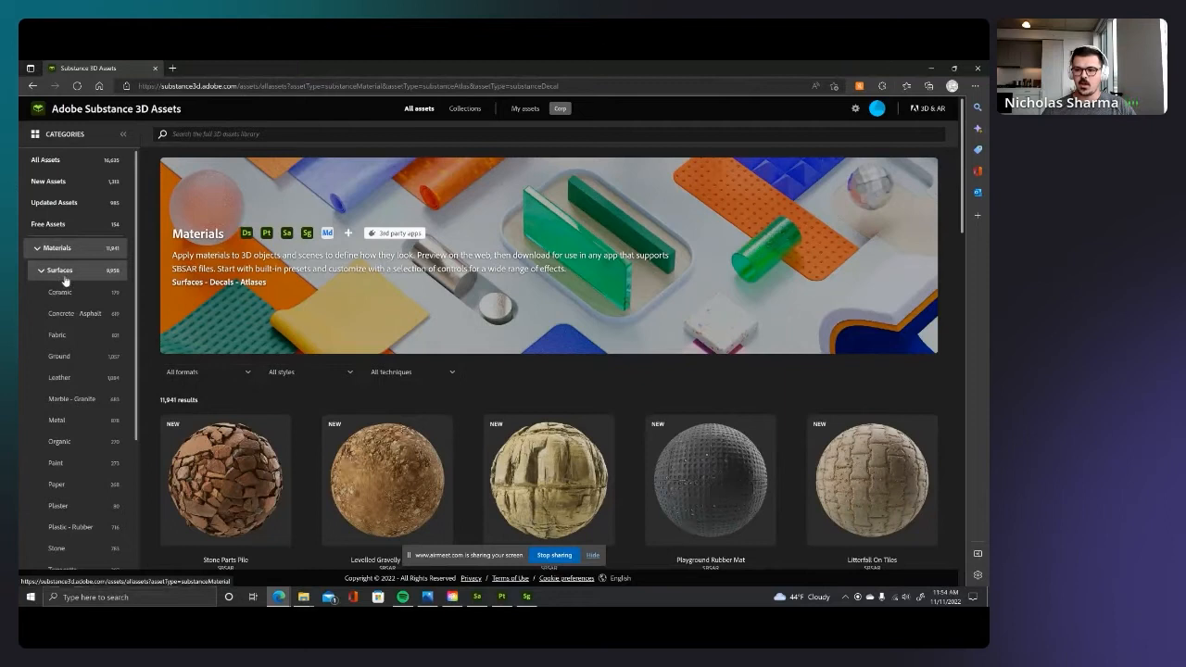
Step: Browse the surface material categories, including Metal, and bring up the Leather listing
scroll(84, 364, down, 1)
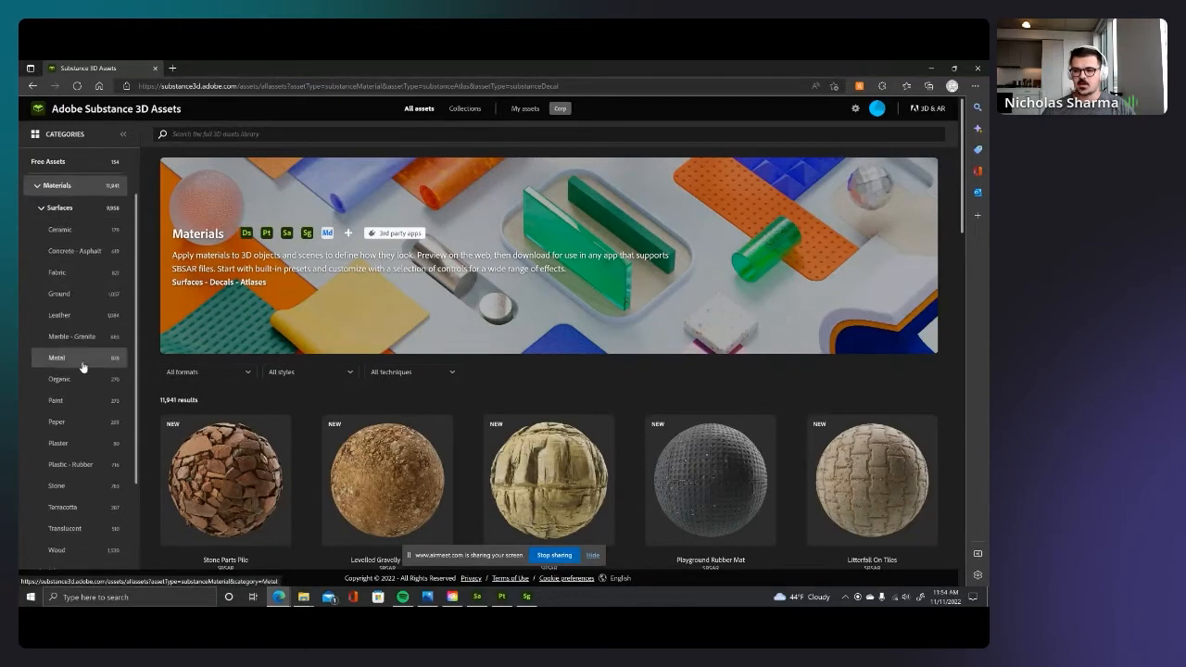
click(74, 272)
click(78, 315)
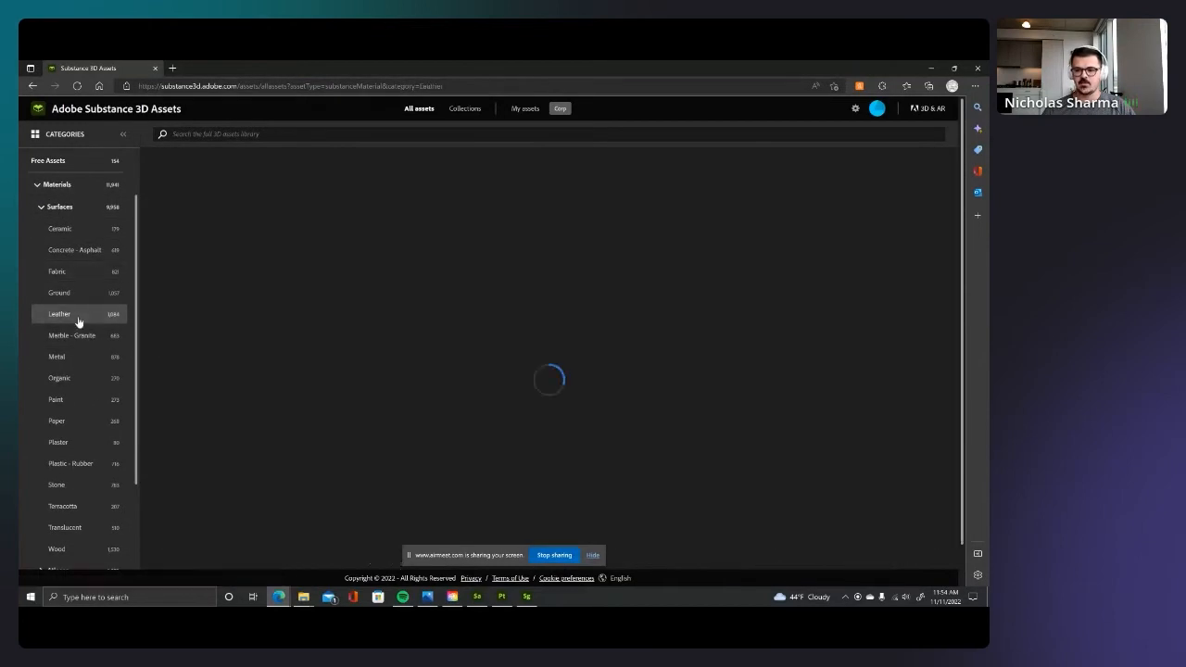
click(82, 340)
click(83, 356)
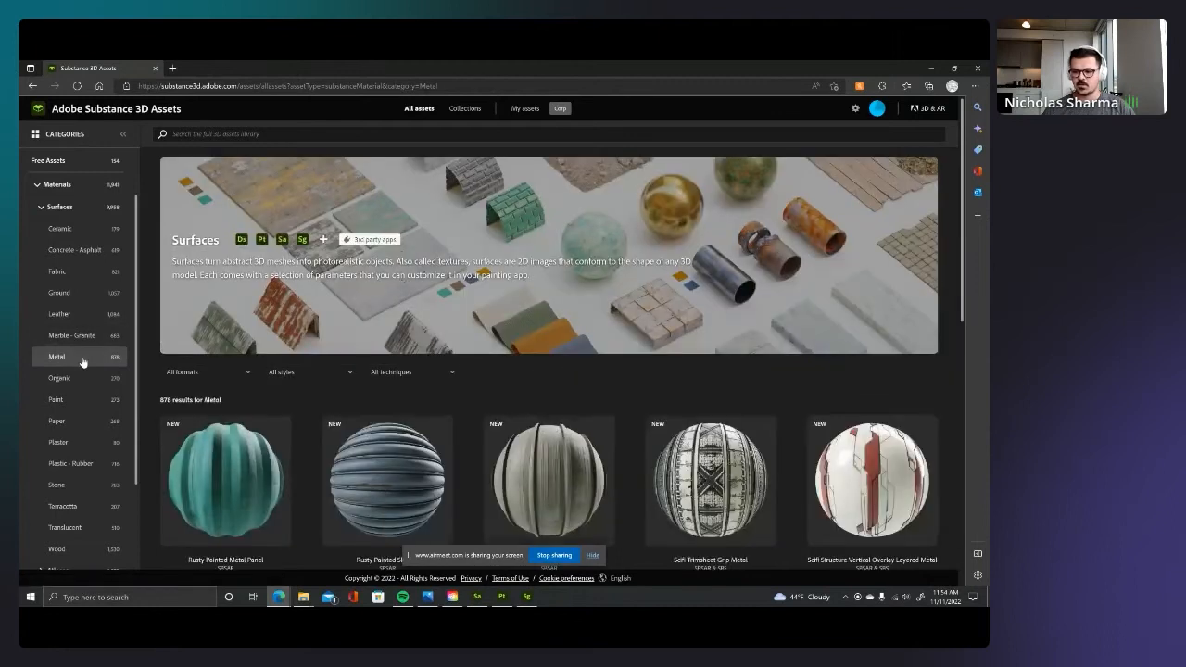
scroll(85, 445, up, 1)
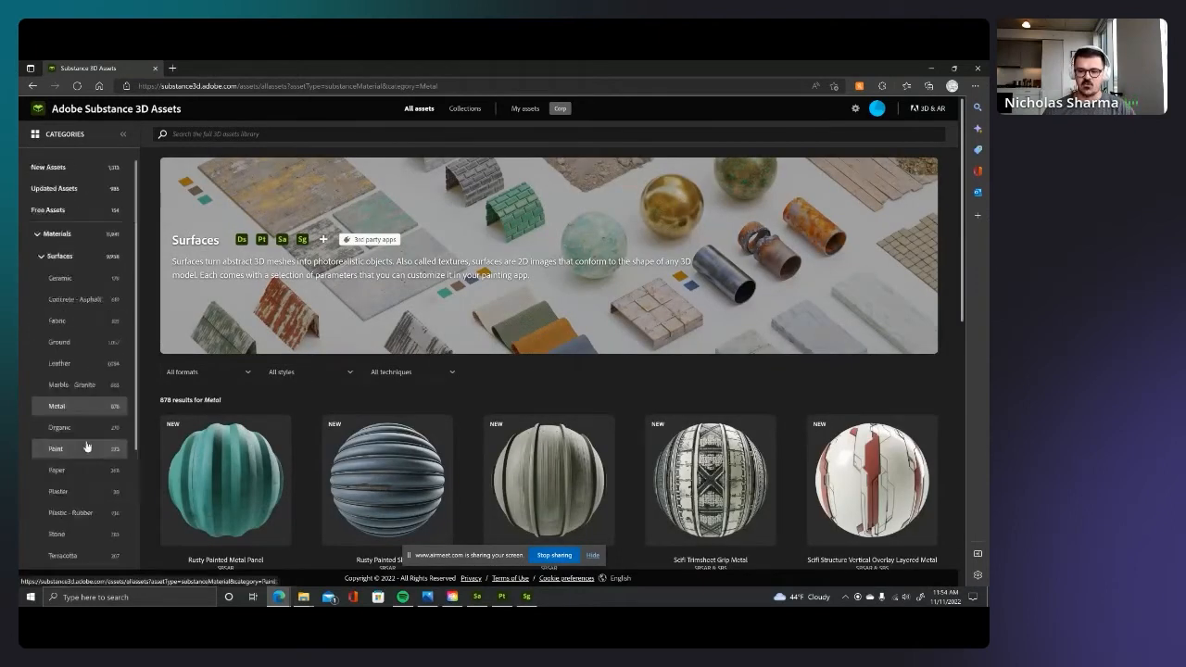
click(78, 384)
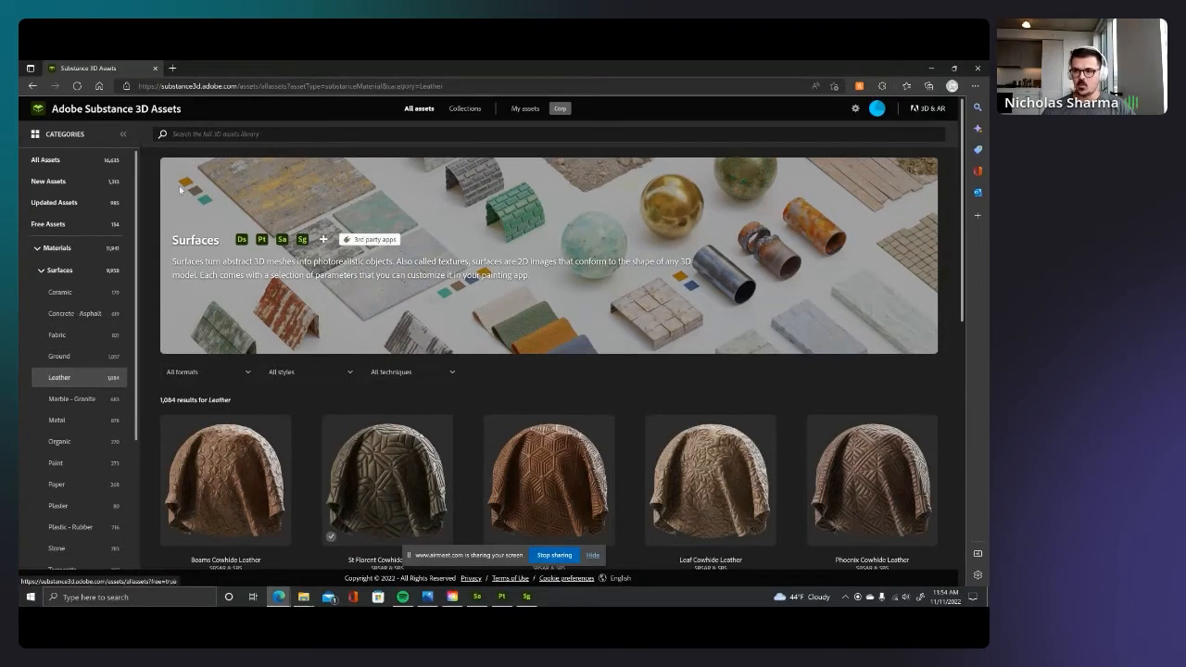
Step: Search the online 3D assets library for "nappa leather"
click(201, 135)
text(na)
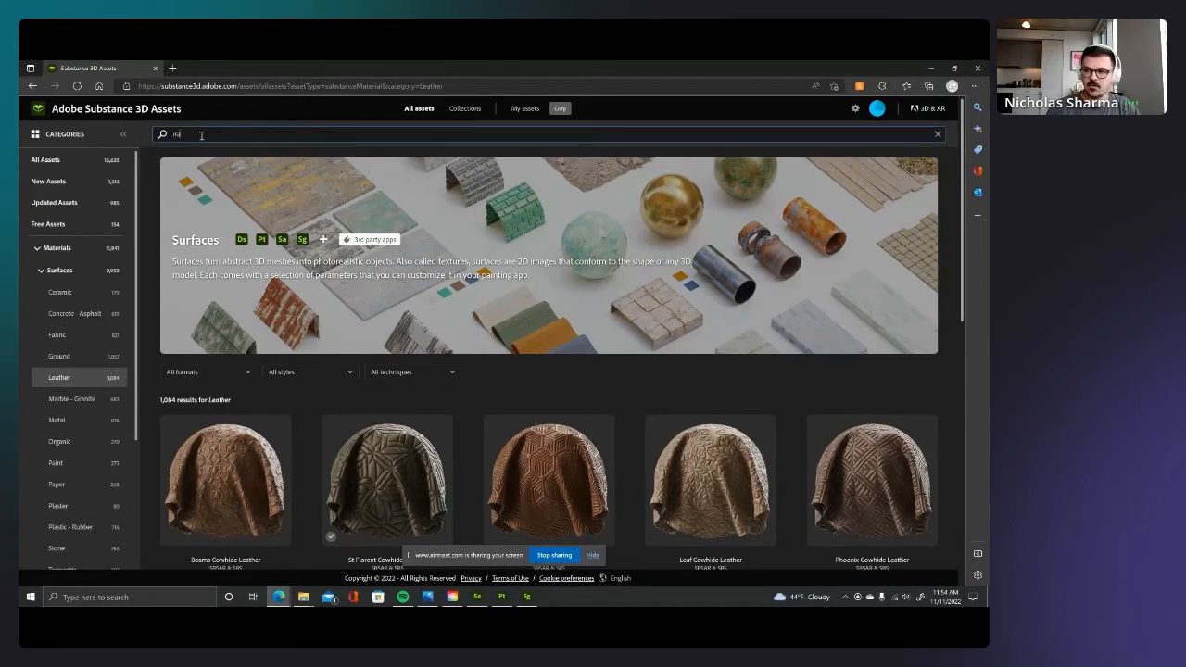
text(ppa leather)
key(Return)
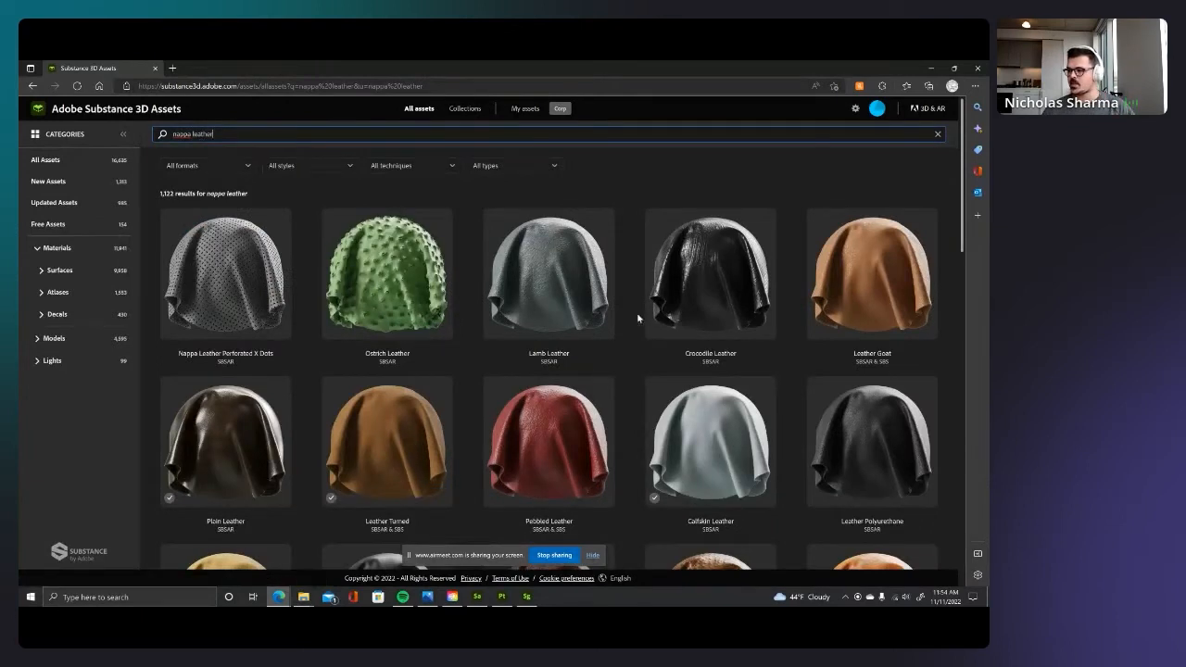
Step: Open Nappa Leather Perforated X Dots in the web player, increase its hue variation, and set roughness to 0.50 and metallic to 1.00
click(250, 278)
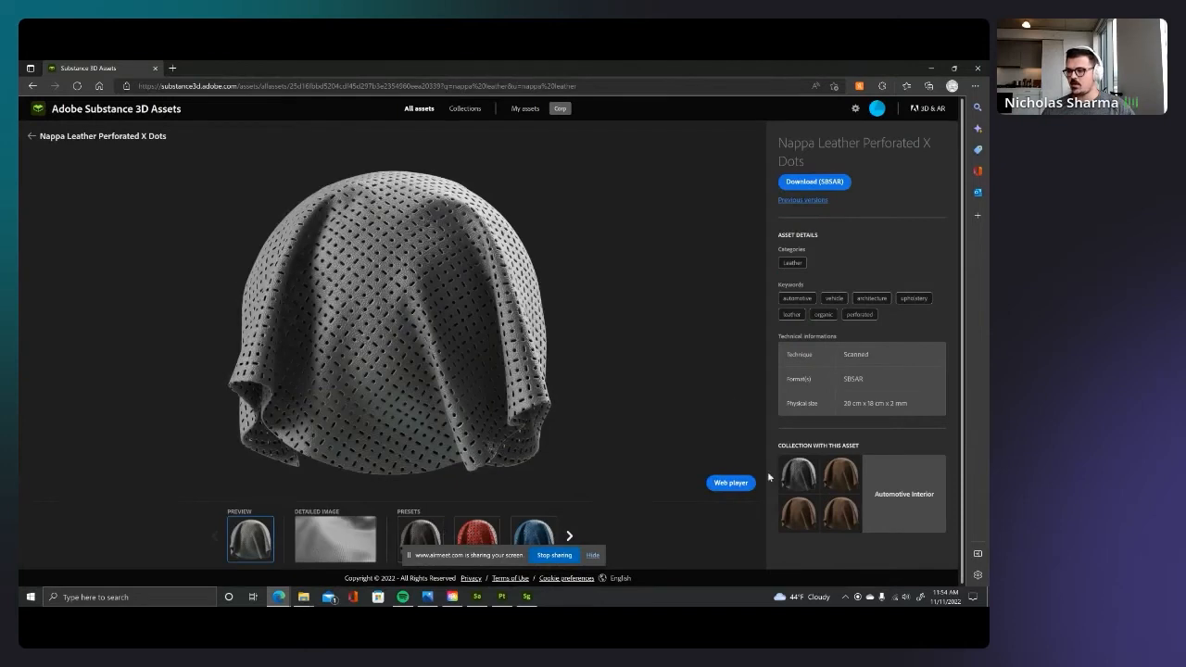
click(730, 483)
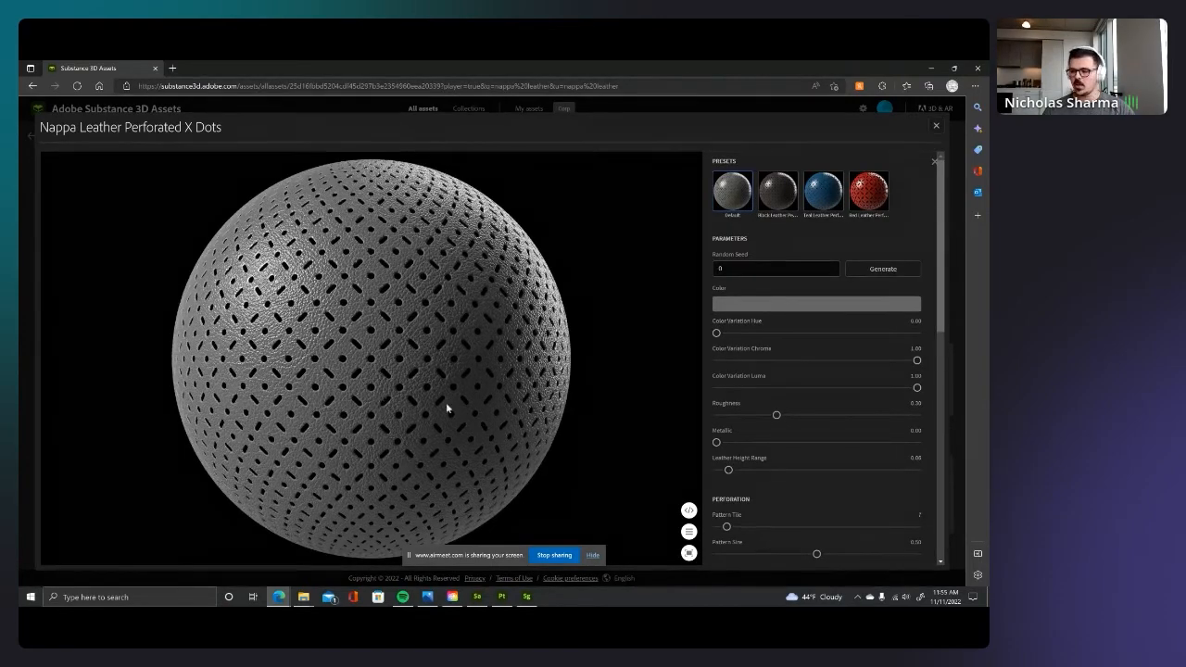
drag(784, 333, 762, 334)
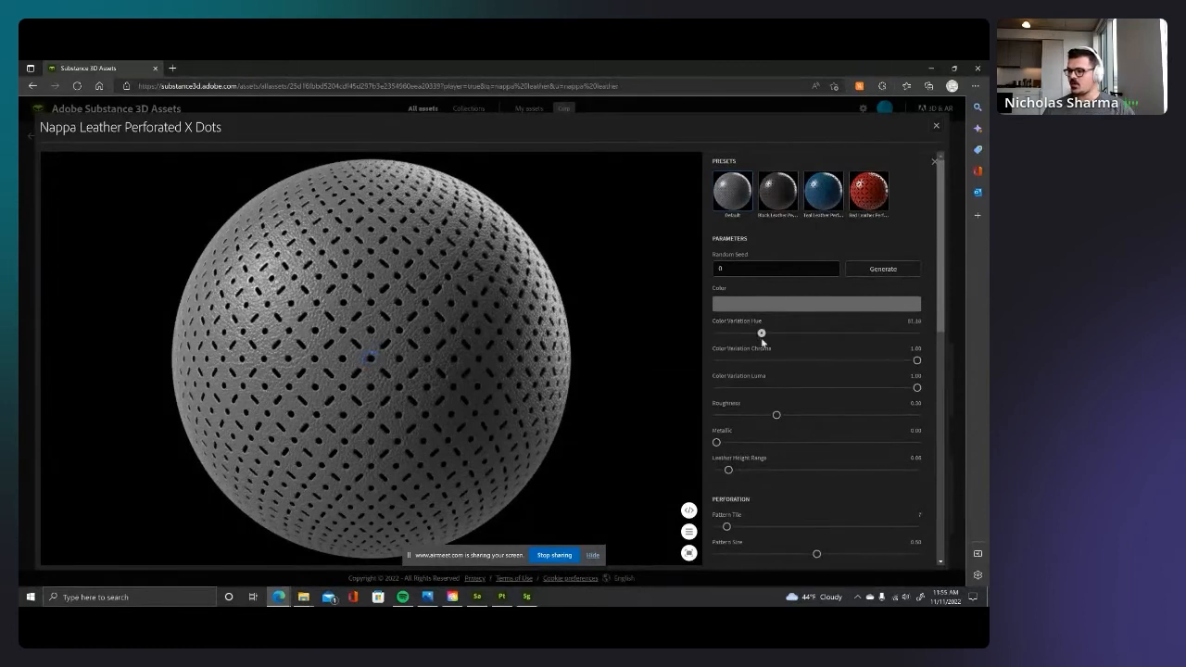
mouse_move(769, 415)
mouse_down()
mouse_move(730, 415)
mouse_move(829, 416)
mouse_move(824, 438)
mouse_move(931, 438)
mouse_move(914, 442)
mouse_up()
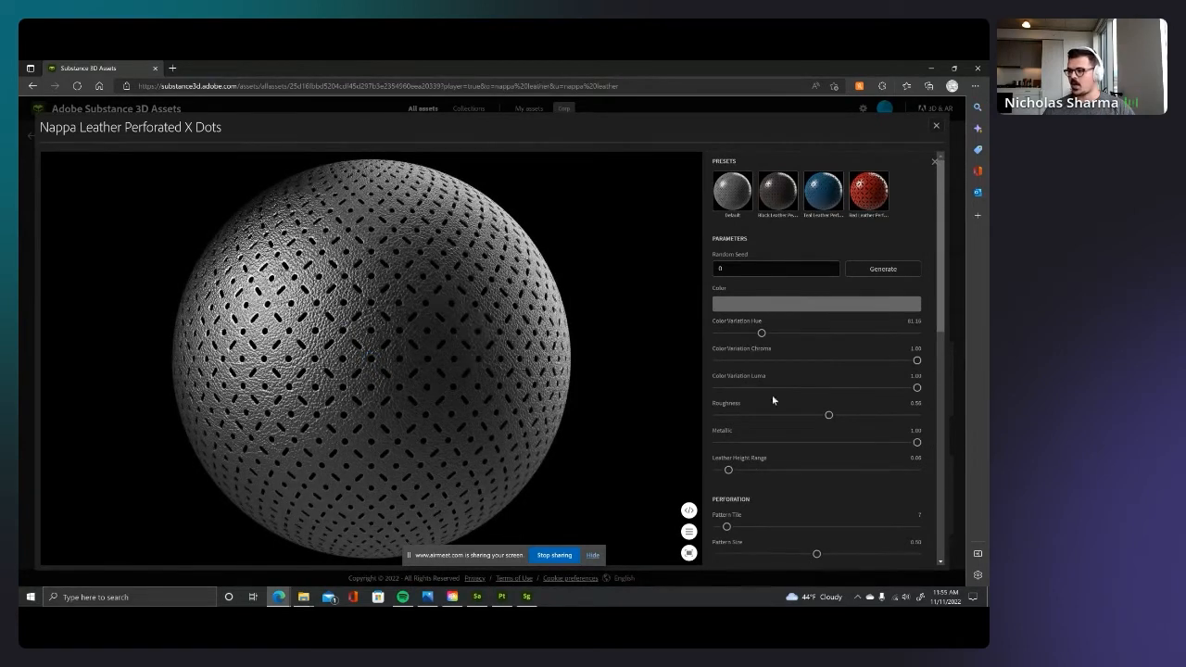
Step: Recolor the previewed leather red with 79% saturation, reduce its perforation pattern size, and close the web player
click(816, 304)
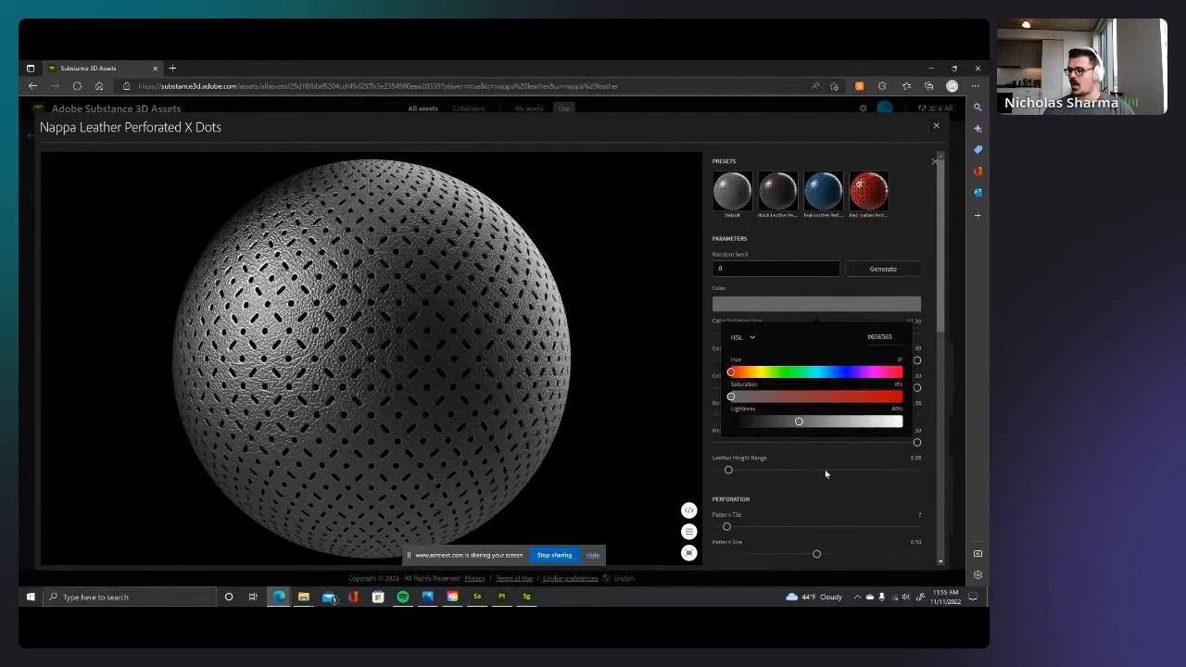
click(868, 397)
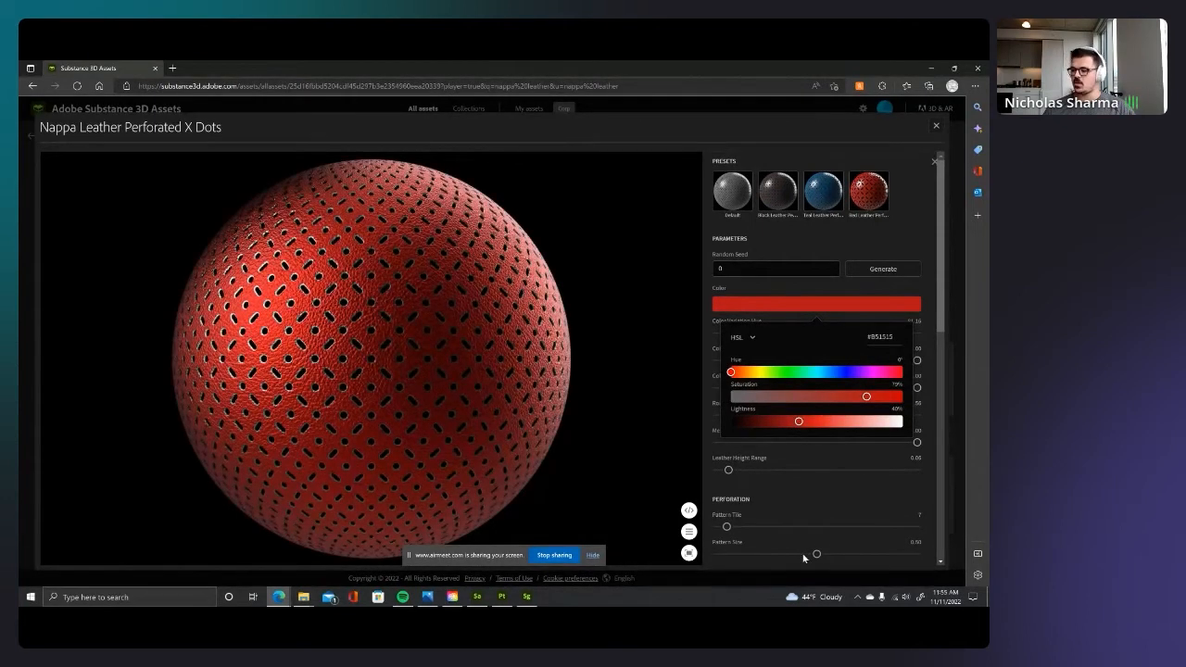
click(763, 554)
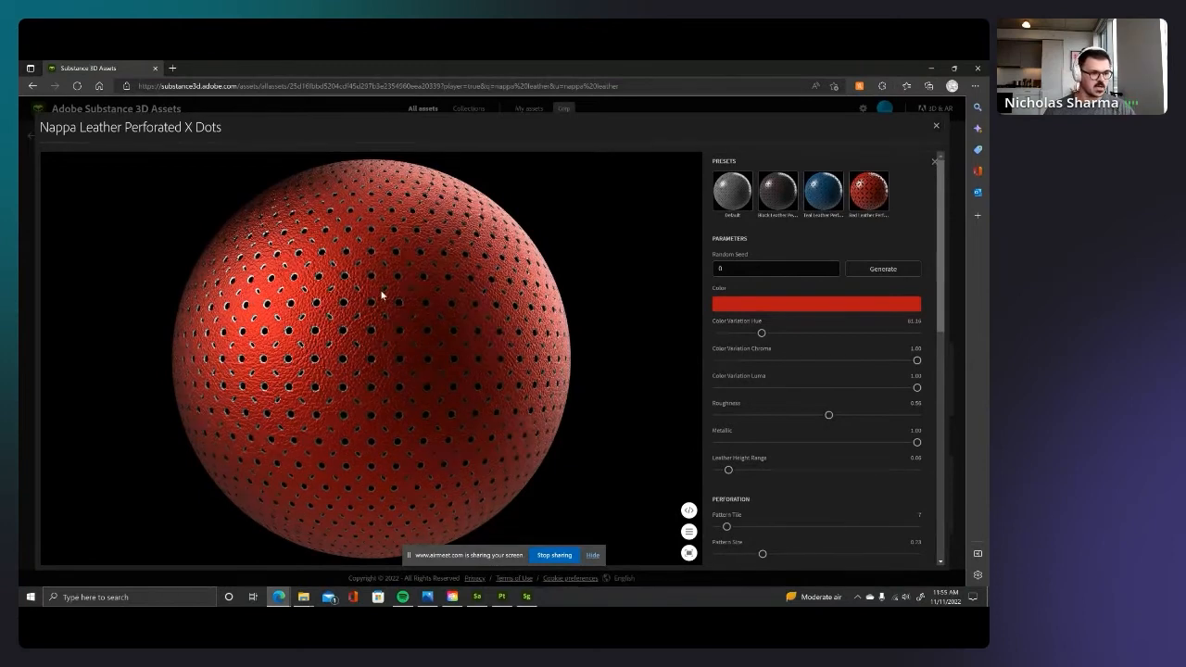
click(935, 125)
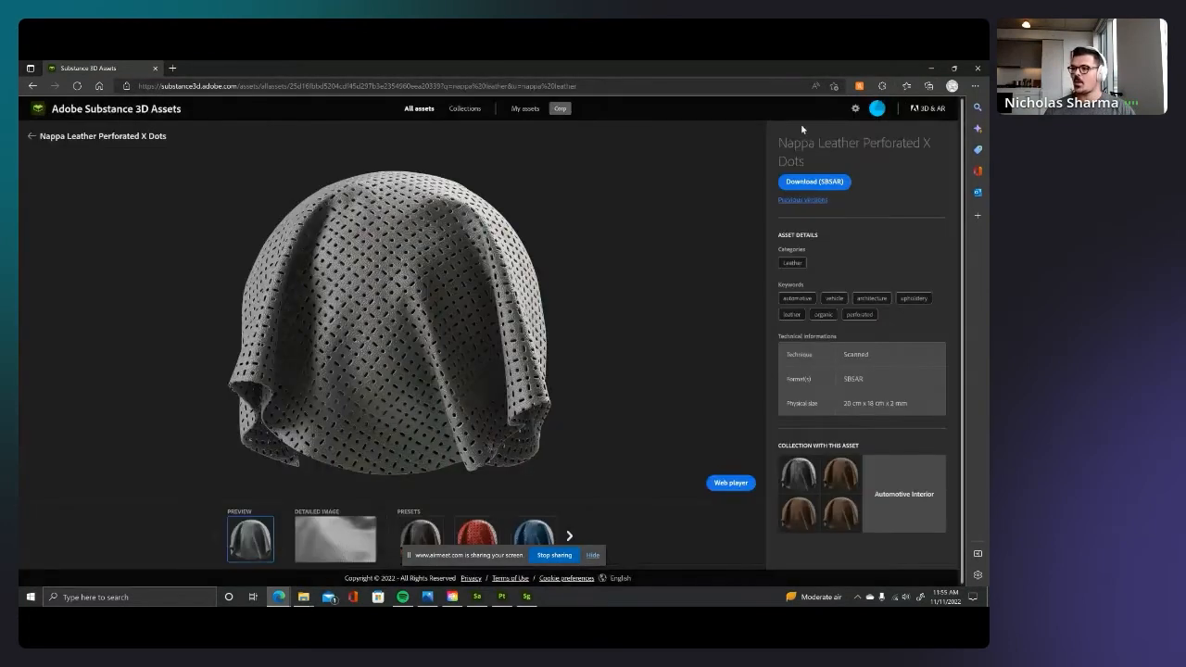
Step: Switch to Creative Cloud Desktop and search its Stock & Marketplace 3D assets for "nappa leather"
click(932, 68)
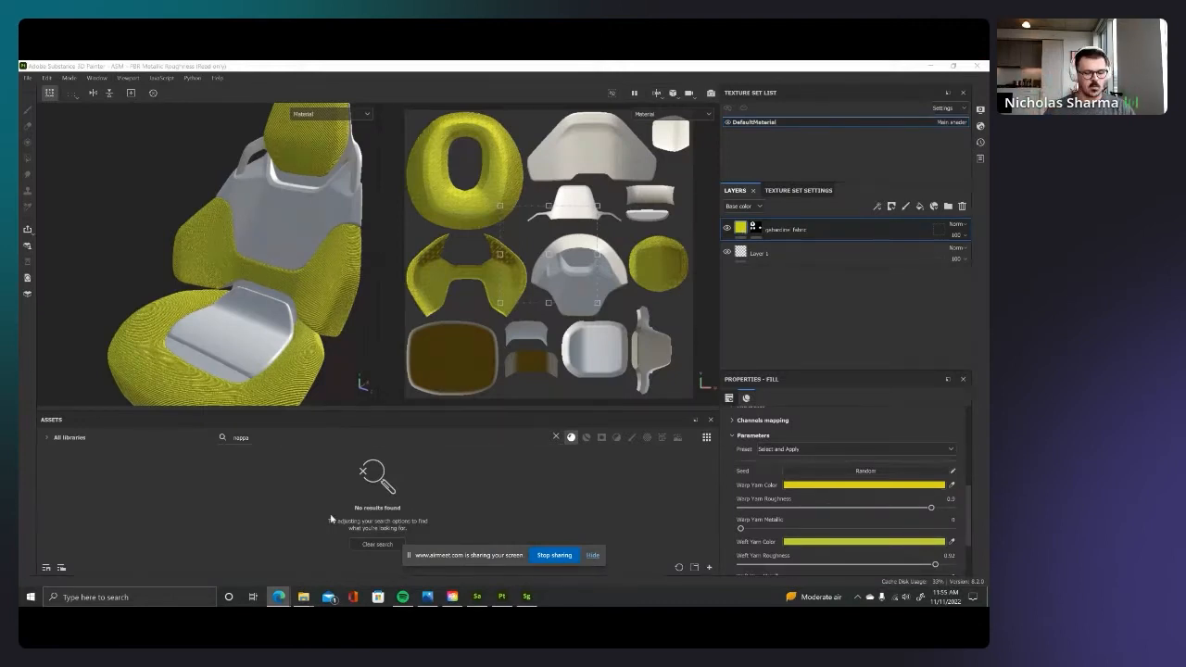
click(452, 597)
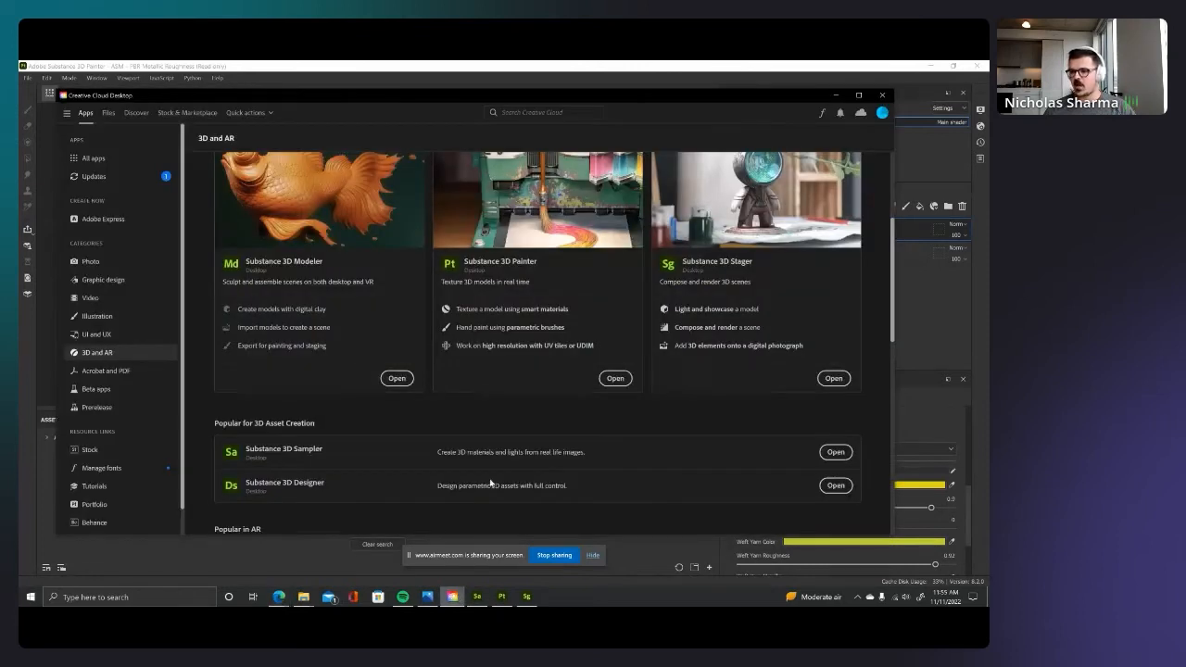
click(199, 111)
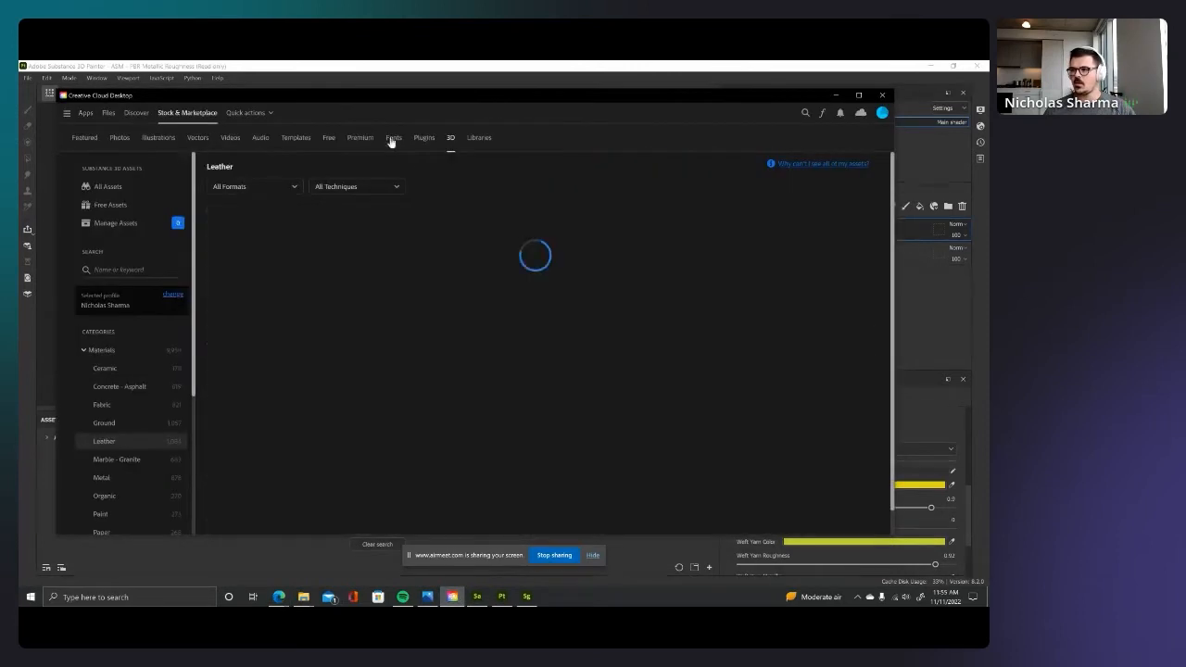
click(144, 270)
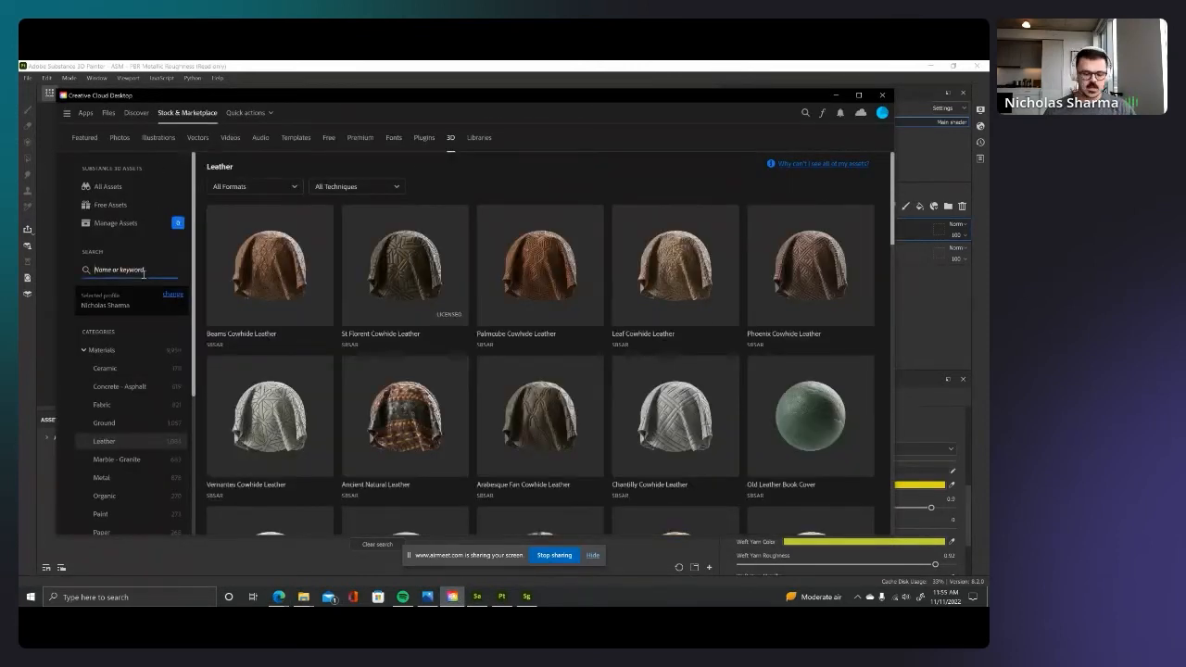
text(nappa leather)
key(Return)
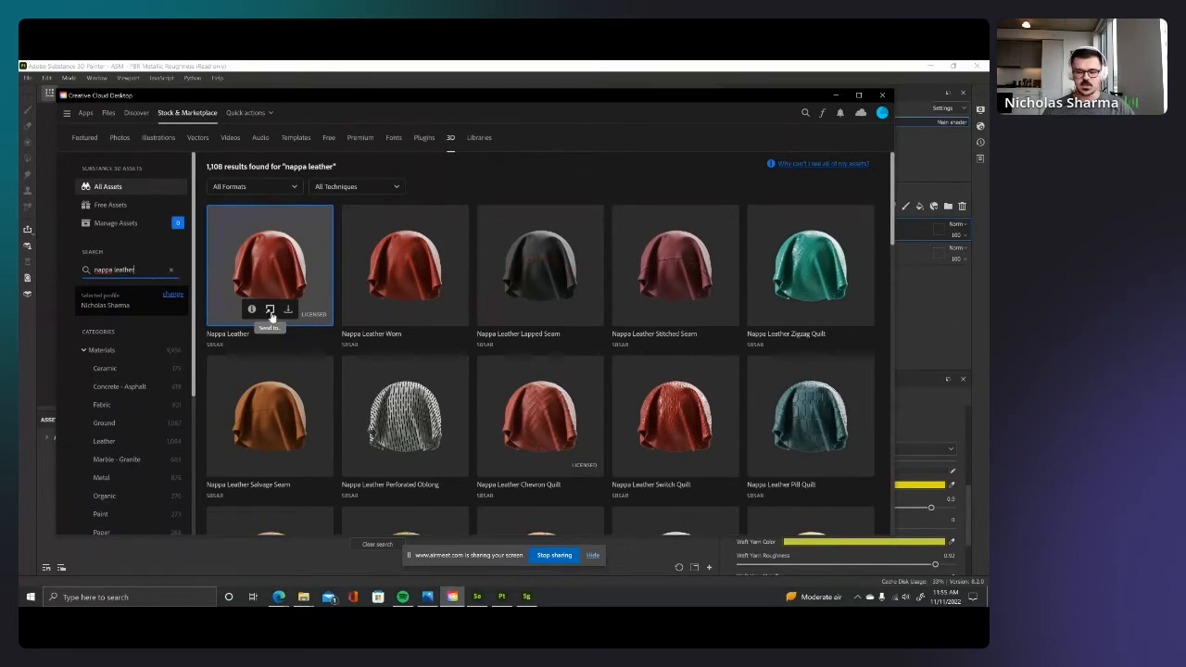
Step: Send the Nappa Leather material from the search results to Substance 3D Painter
click(271, 312)
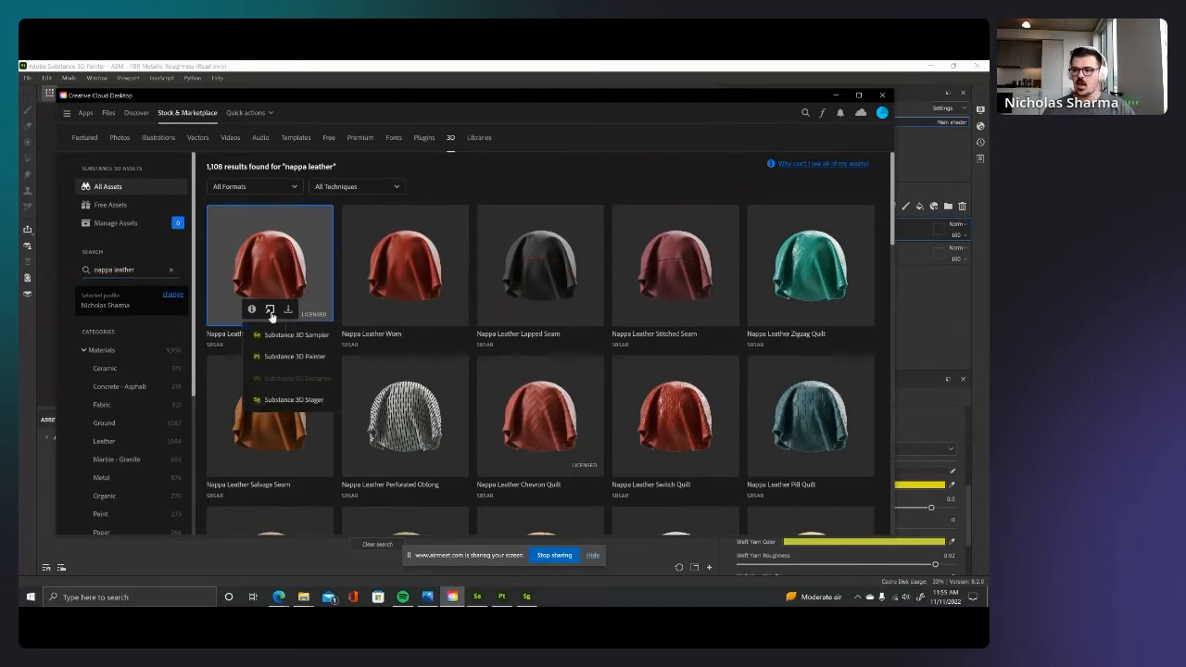
click(269, 316)
click(269, 313)
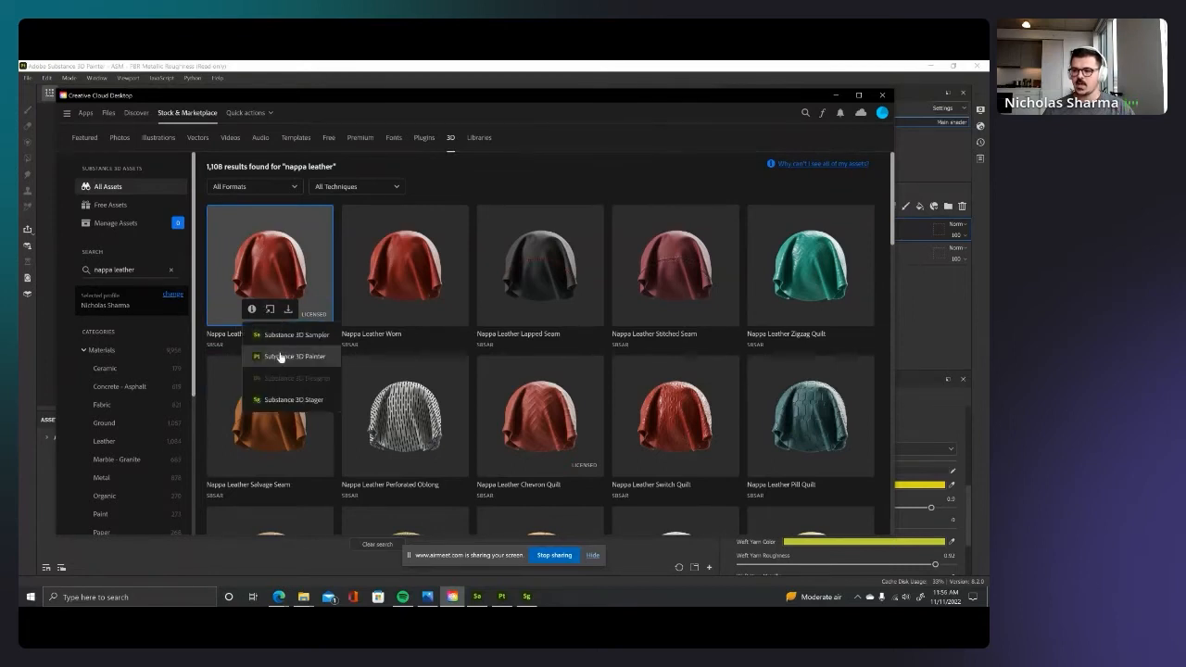
click(280, 343)
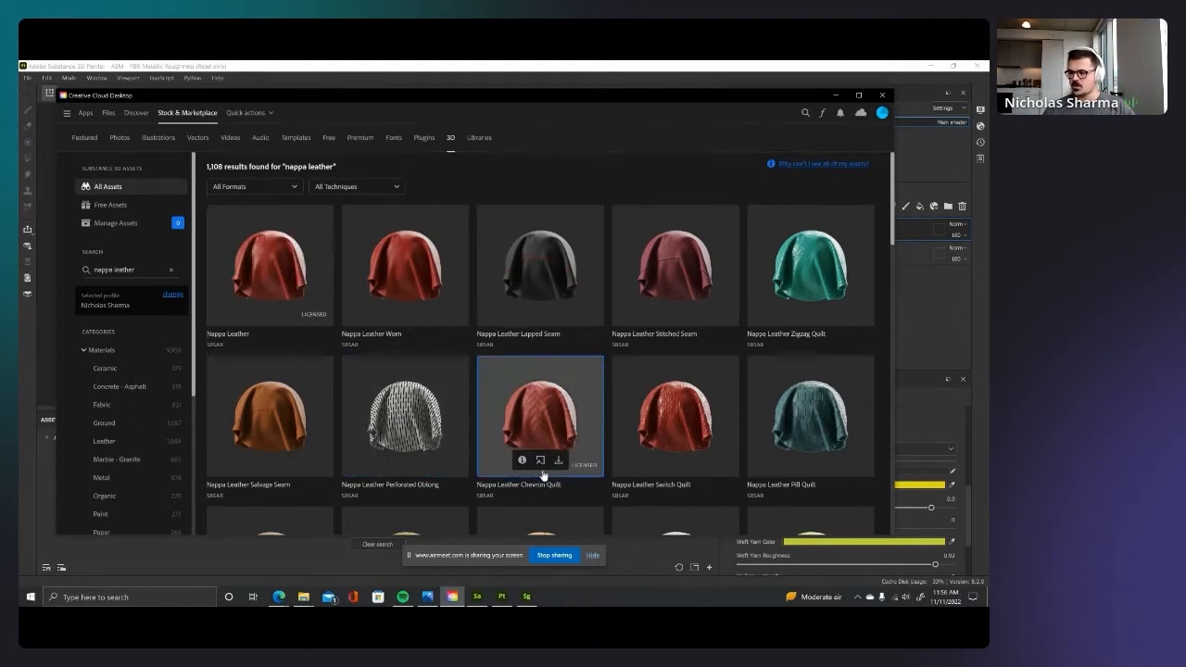
Step: Send the Nappa Leather Chevron Quilt material to Substance 3D Painter
click(542, 461)
click(538, 460)
click(538, 459)
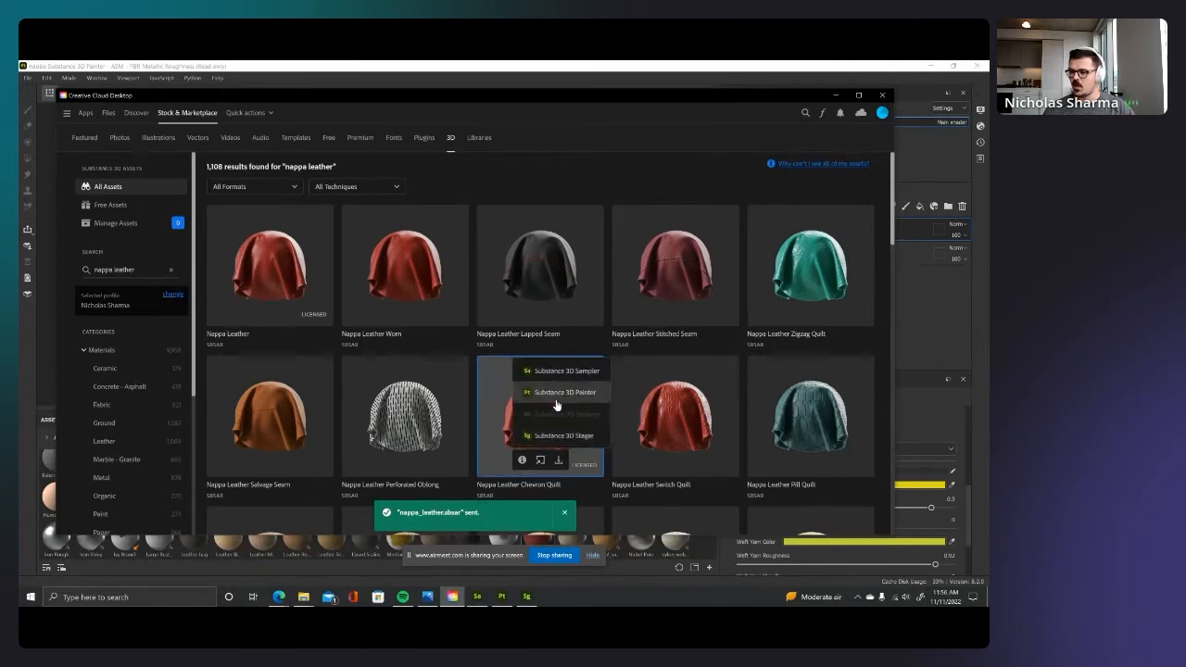
click(554, 413)
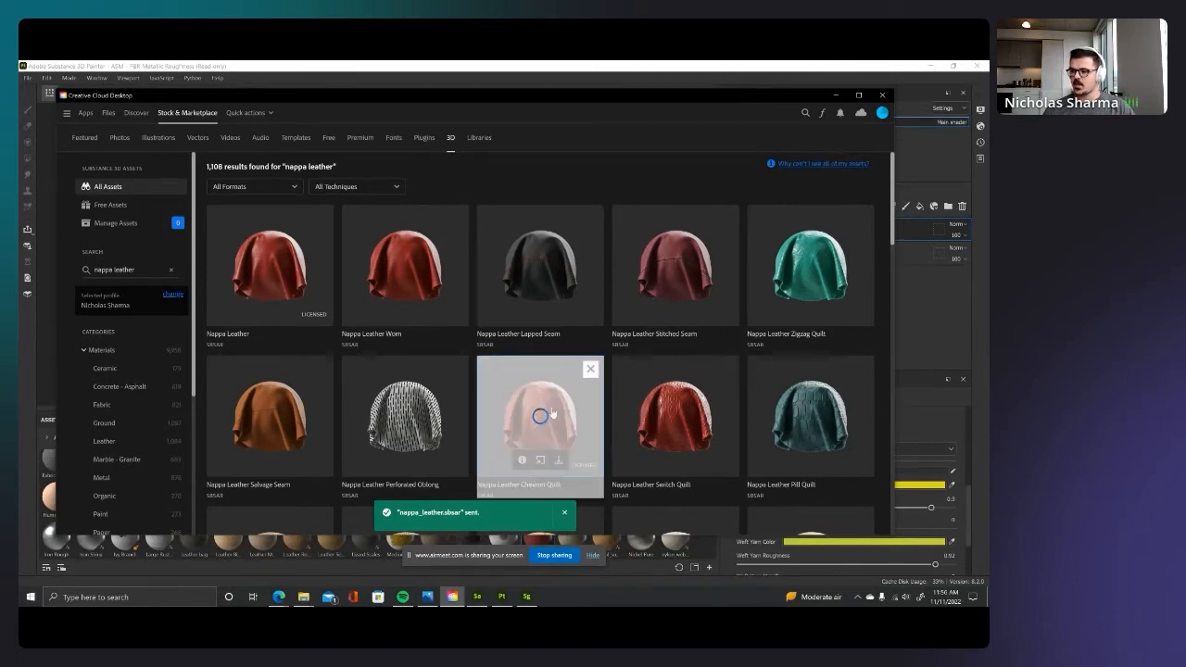
Step: Return to Substance 3D Painter and filter the base material assets by "nappa" to find the two sent leathers
click(838, 97)
click(844, 99)
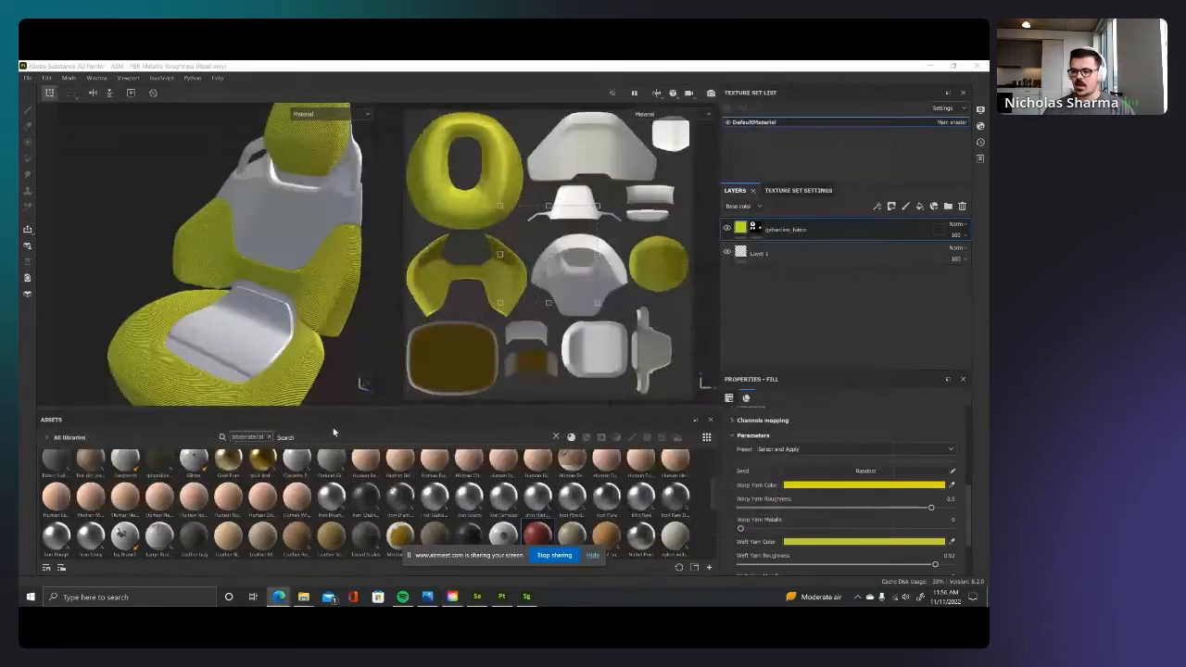
click(284, 437)
text(nappa)
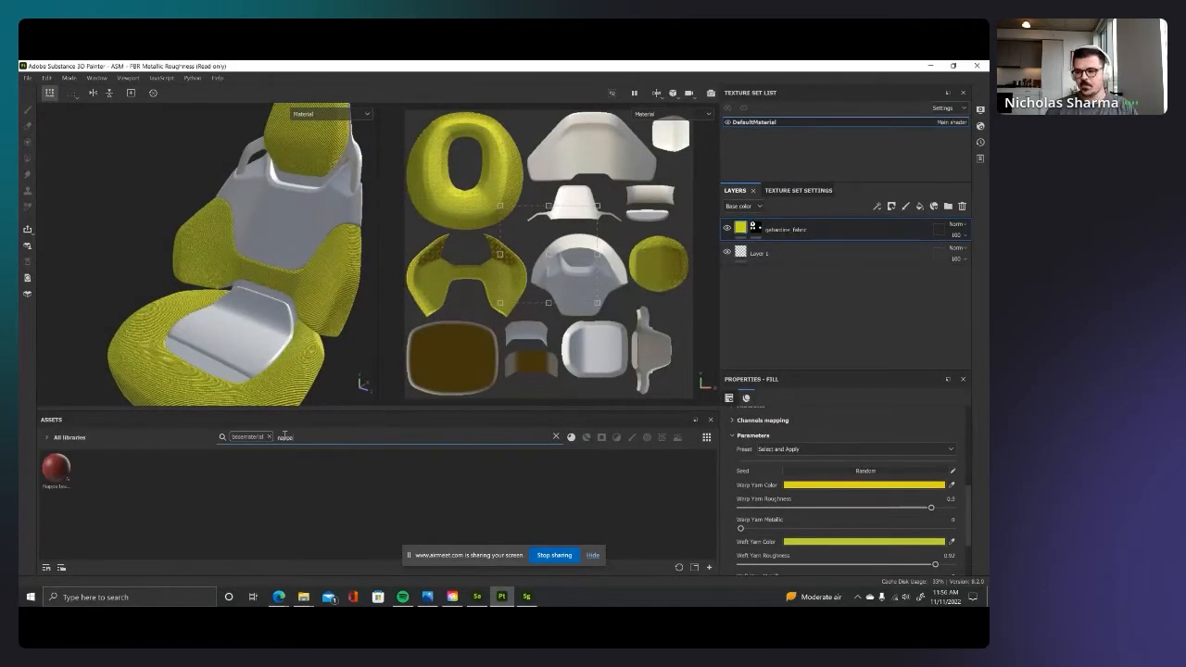
key(BackSpace)
key(BackSpace)
key(BackSpace)
key(BackSpace)
key(BackSpace)
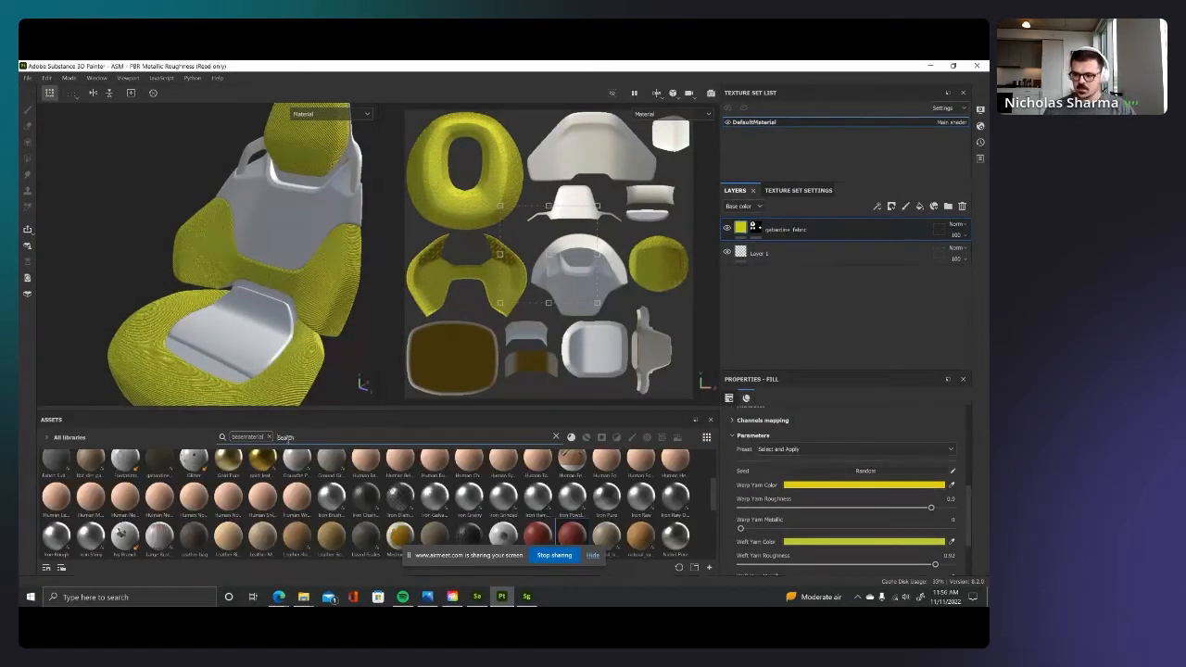
text(nappa)
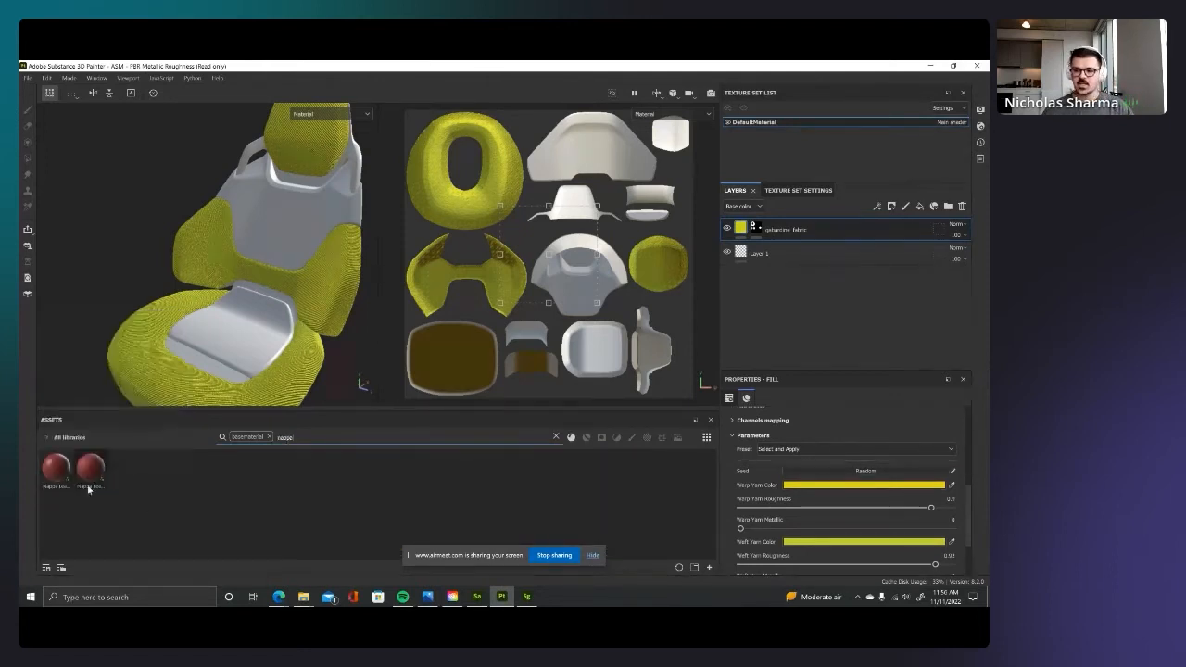
mouse_move(64, 491)
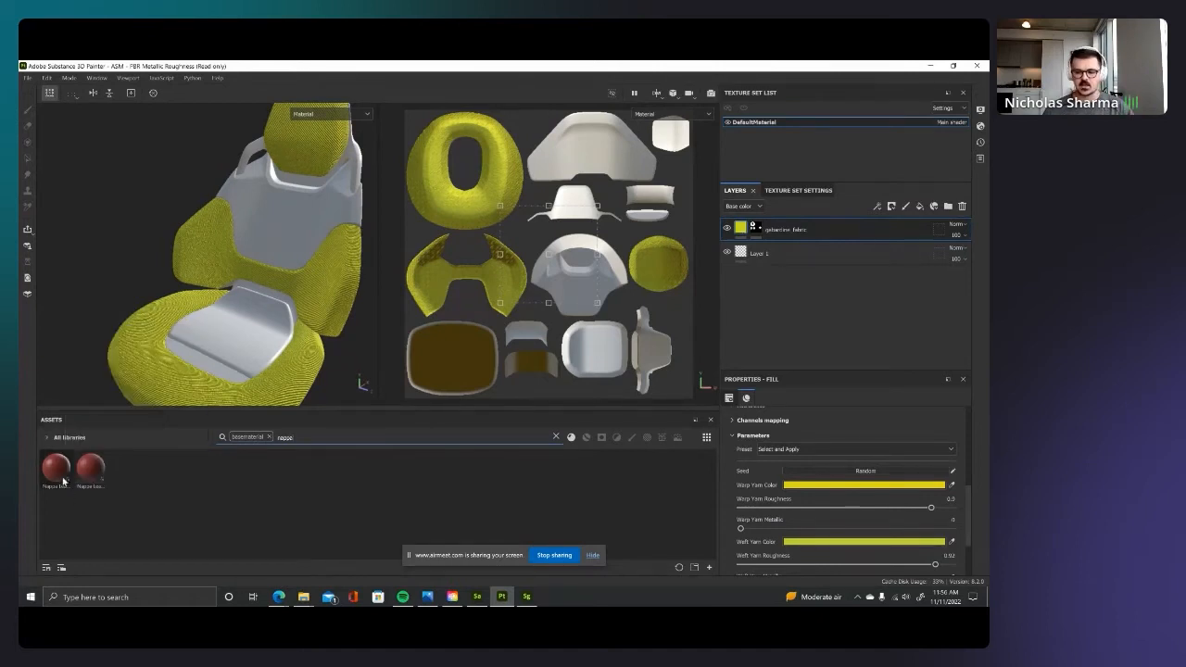
Step: Apply the plain Nappa Leather material to the seat and place its layer beneath the gabardine fabric layer
drag(63, 479, 261, 246)
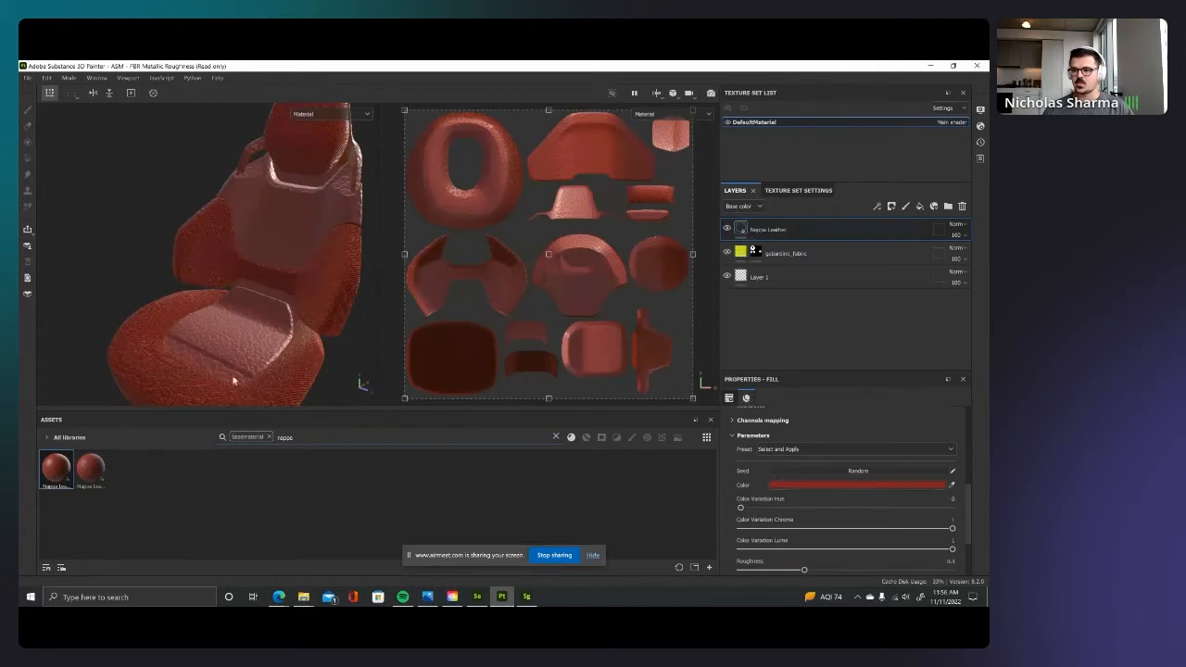
drag(783, 229, 799, 254)
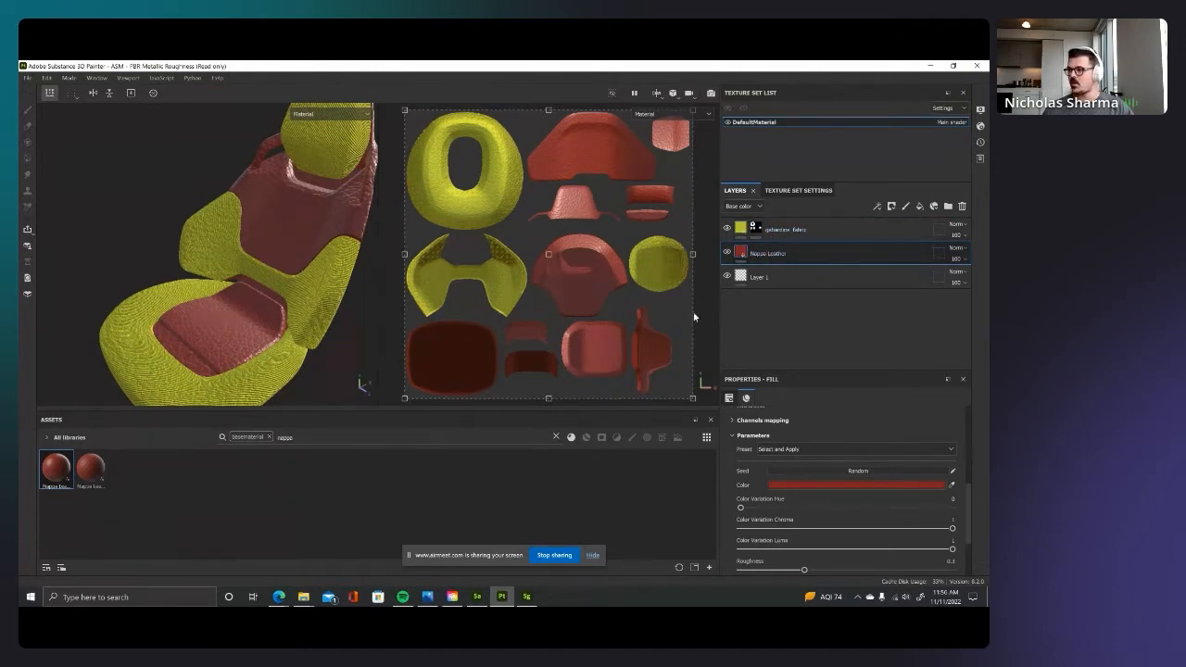
scroll(598, 276, down, 1)
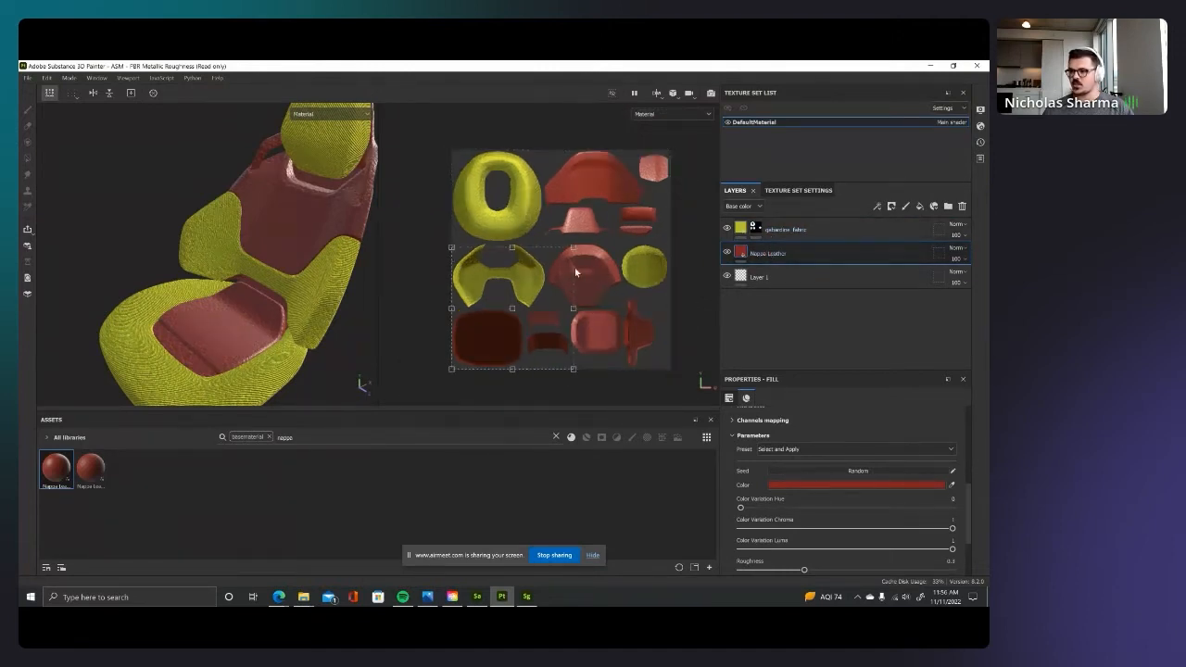
Step: Set both the warp yarn and weft yarn colors of the gabardine fabric layer to the near-black 171717 swatch
click(749, 229)
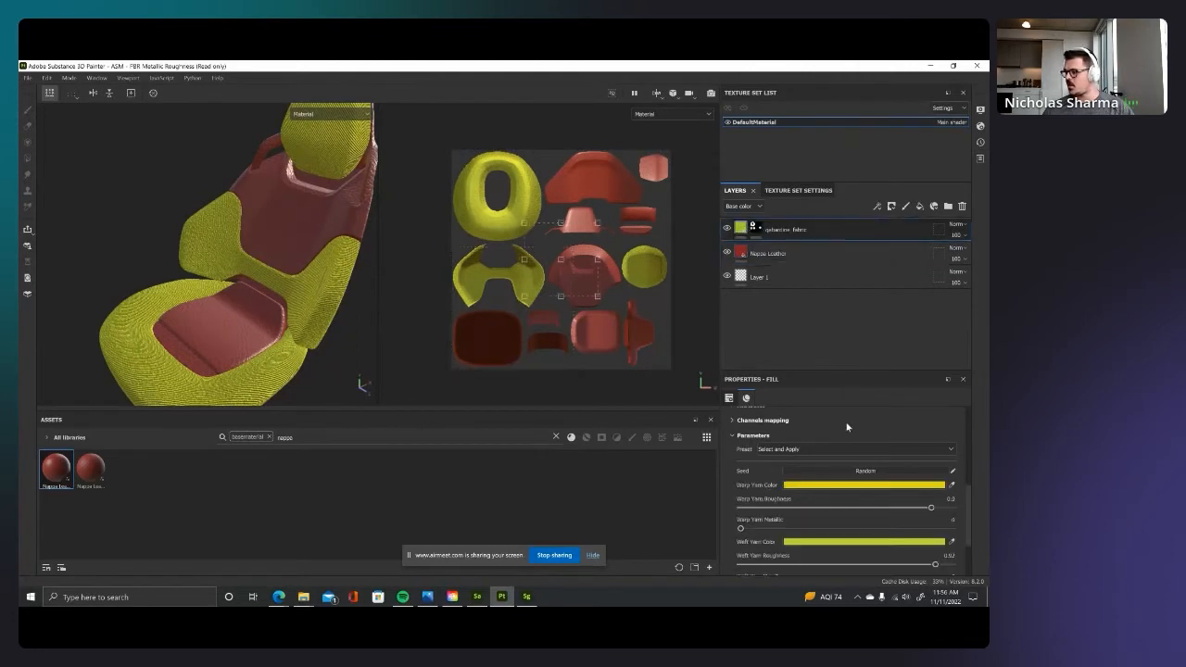
click(819, 486)
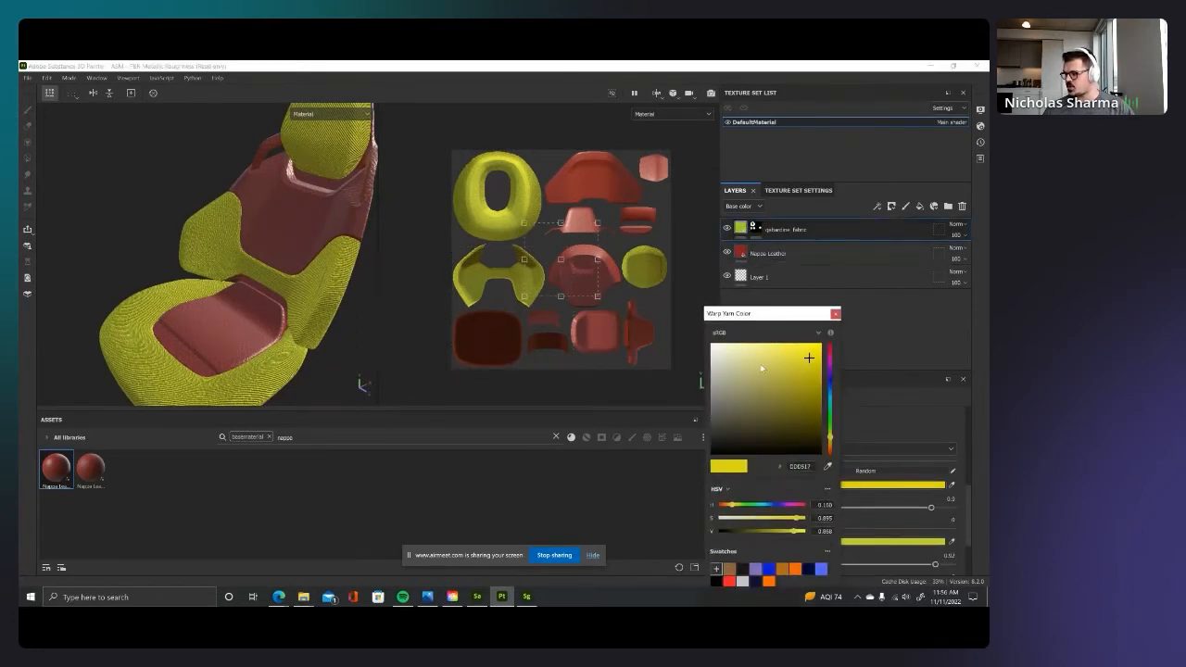
click(743, 569)
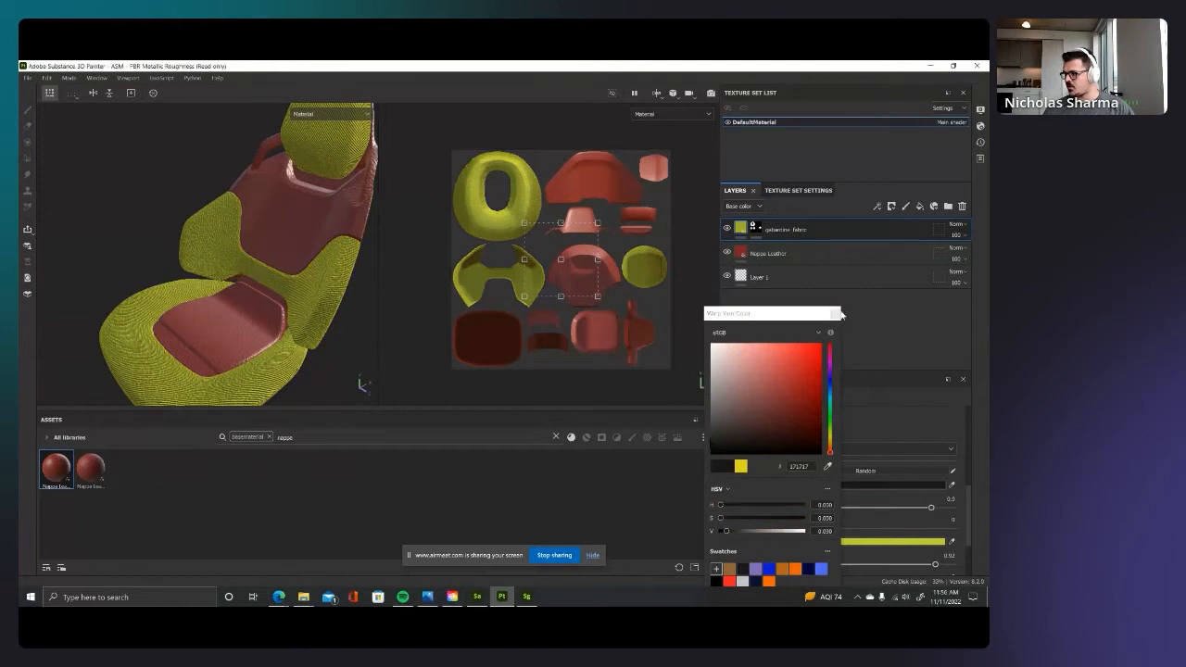
click(836, 314)
click(821, 541)
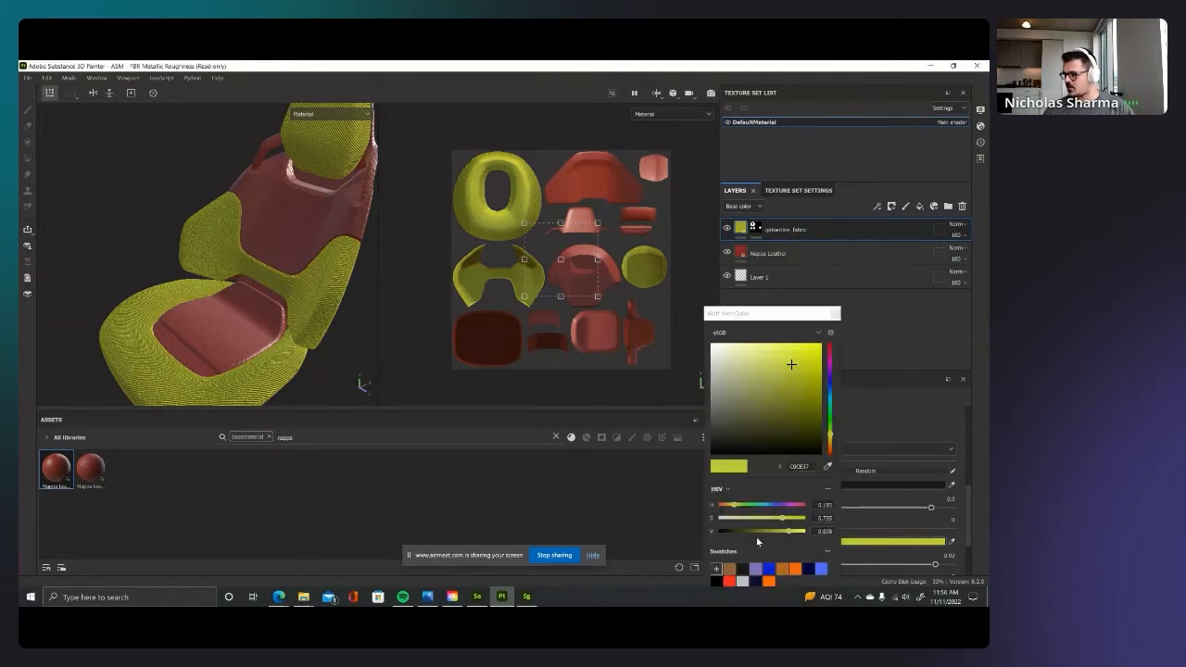
click(741, 569)
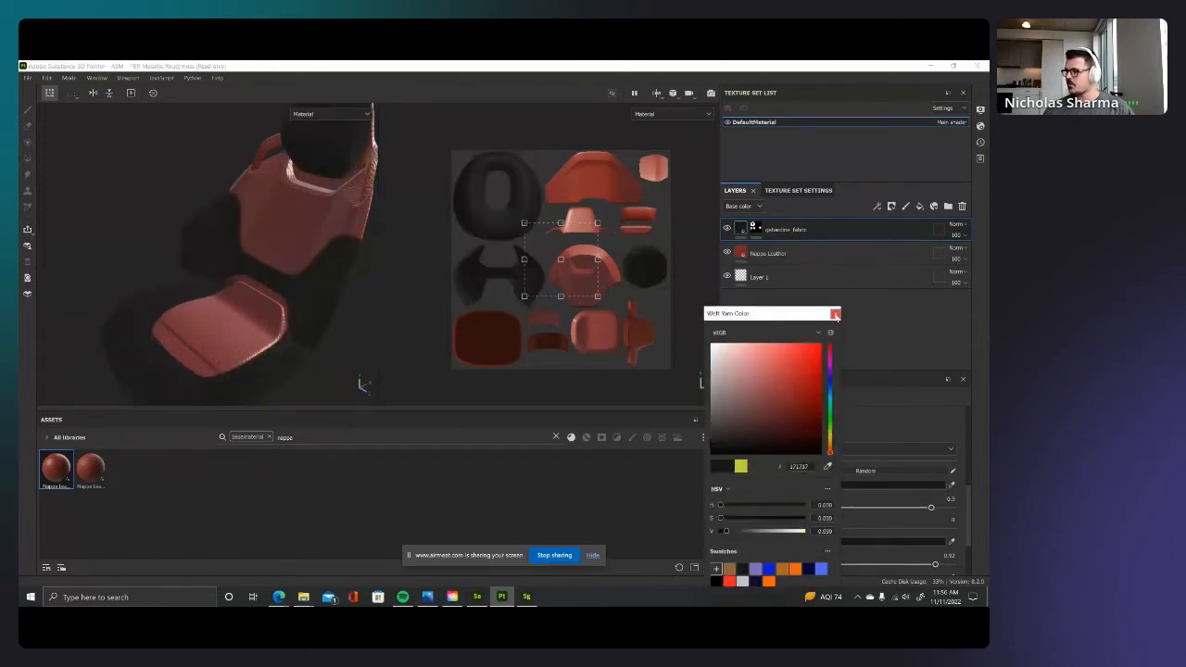
click(836, 313)
alt+drag(231, 249, 259, 249)
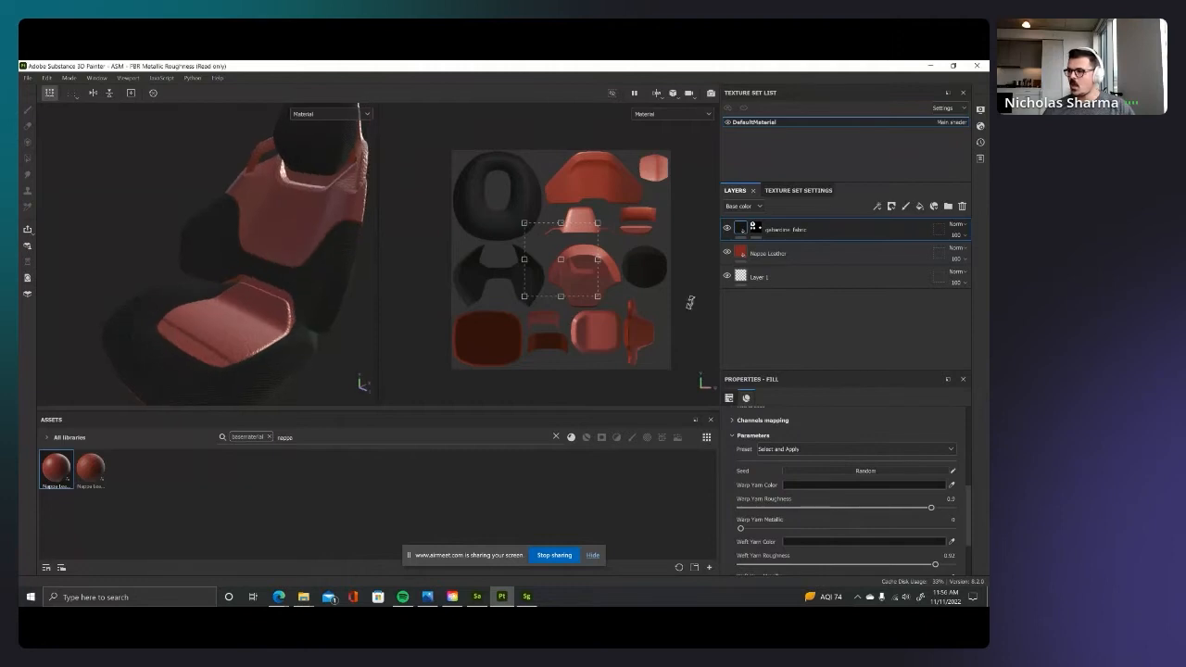
Step: Change the Nappa Leather layer's color to off-white and check the leather on the seat's backrest and cushion
click(782, 254)
click(810, 485)
drag(776, 423, 714, 356)
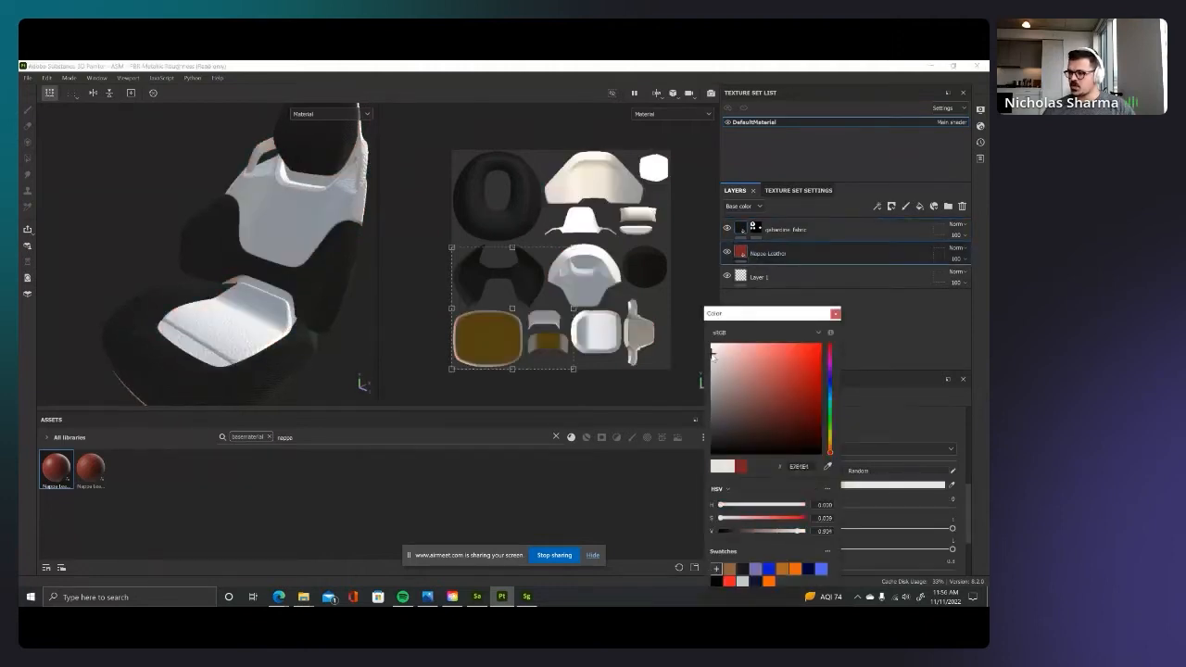
shift+drag(572, 248, 514, 305)
alt+right_drag(224, 257, 420, 261)
drag(378, 279, 550, 279)
mouse_move(188, 279)
alt+mouse_down()
mouse_move(347, 262)
mouse_move(206, 272)
alt+mouse_up()
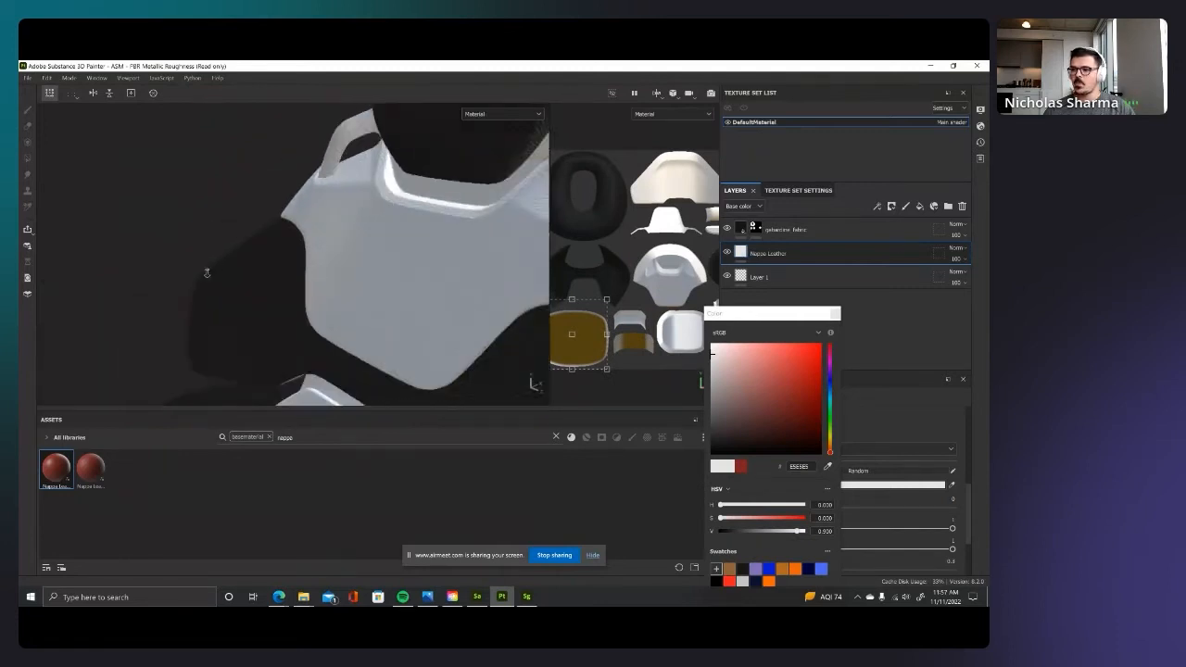
click(836, 314)
alt+right_drag(405, 282, 359, 291)
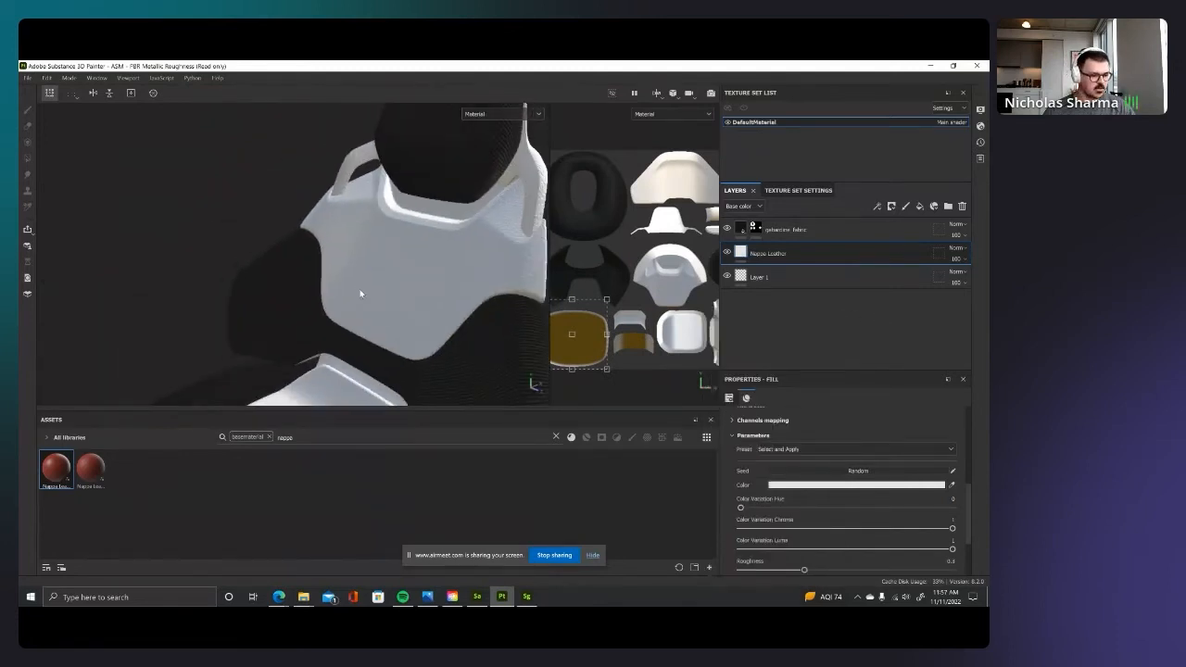
alt+middle_drag(361, 291, 355, 282)
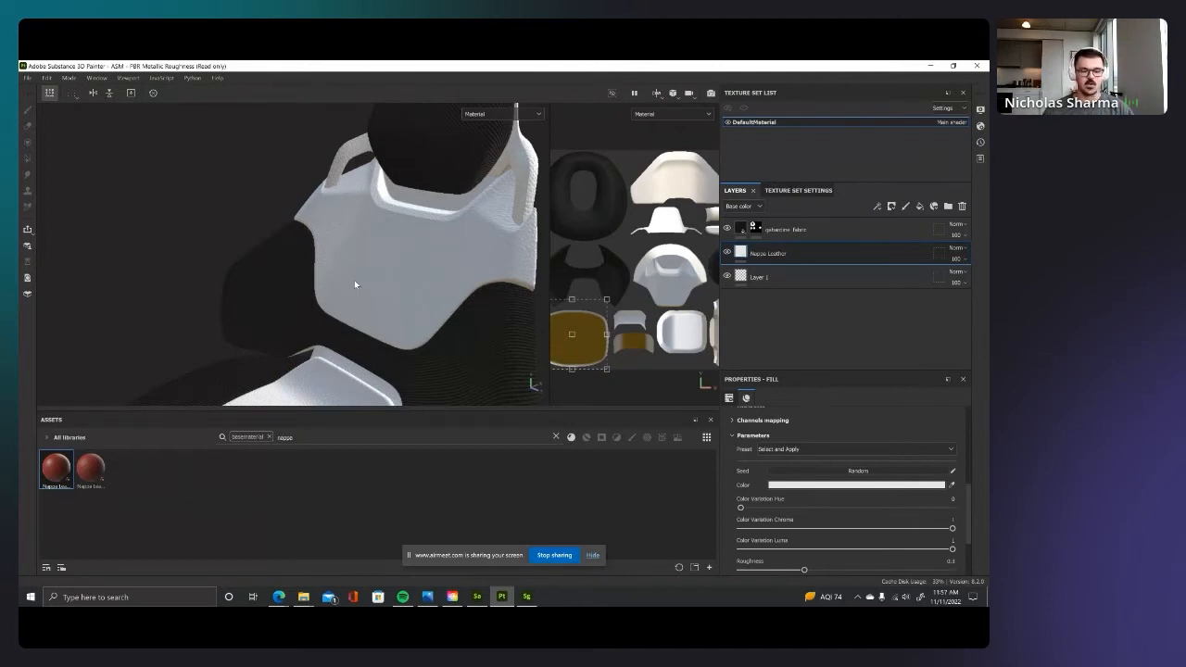
alt+right_drag(416, 324, 306, 320)
alt+middle_drag(306, 319, 345, 283)
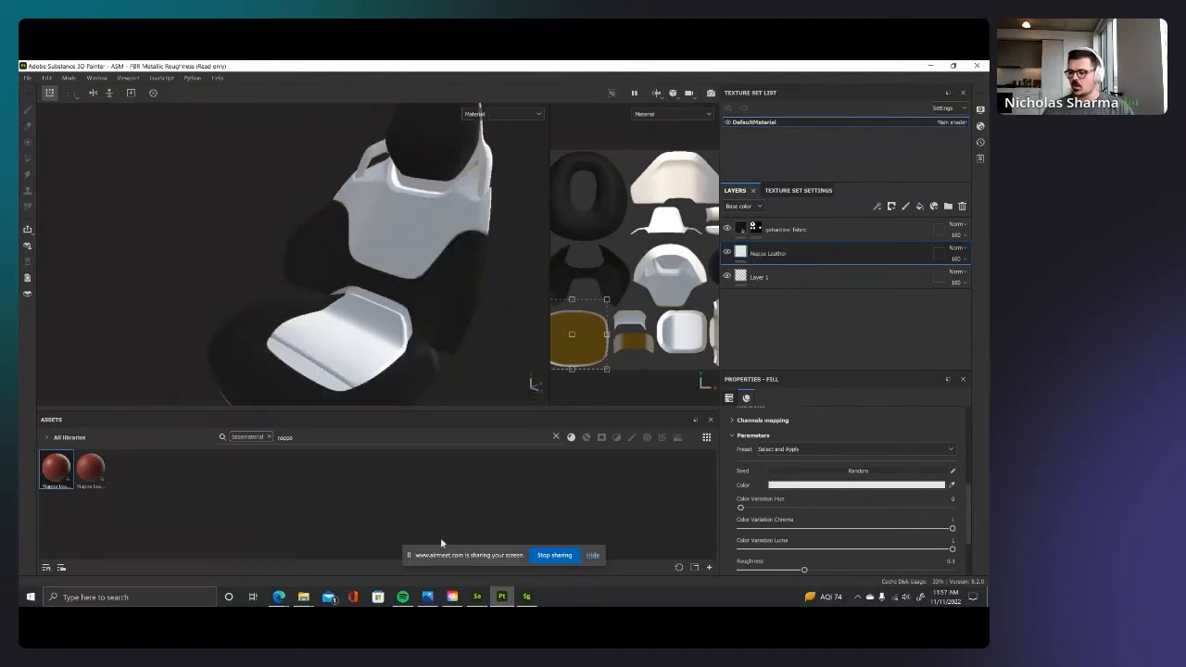
Step: Switch to Substance 3D Sampler and bring the woven fabric photo from the Photos folder into the untitled material
click(479, 597)
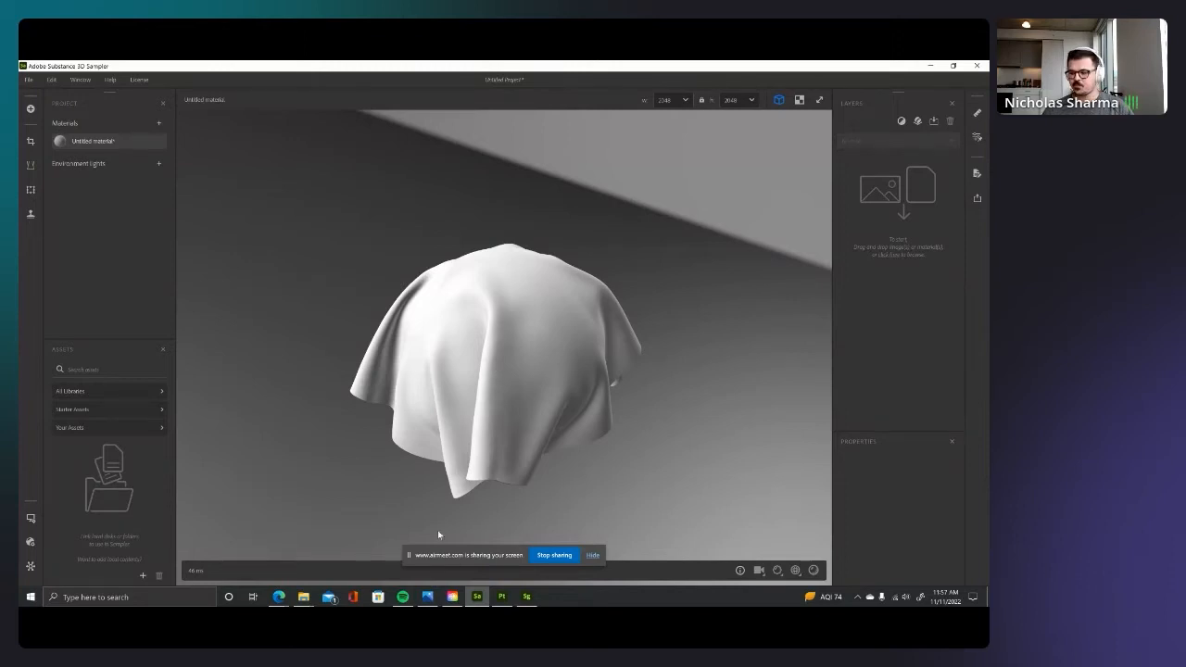
mouse_move(303, 596)
click(293, 546)
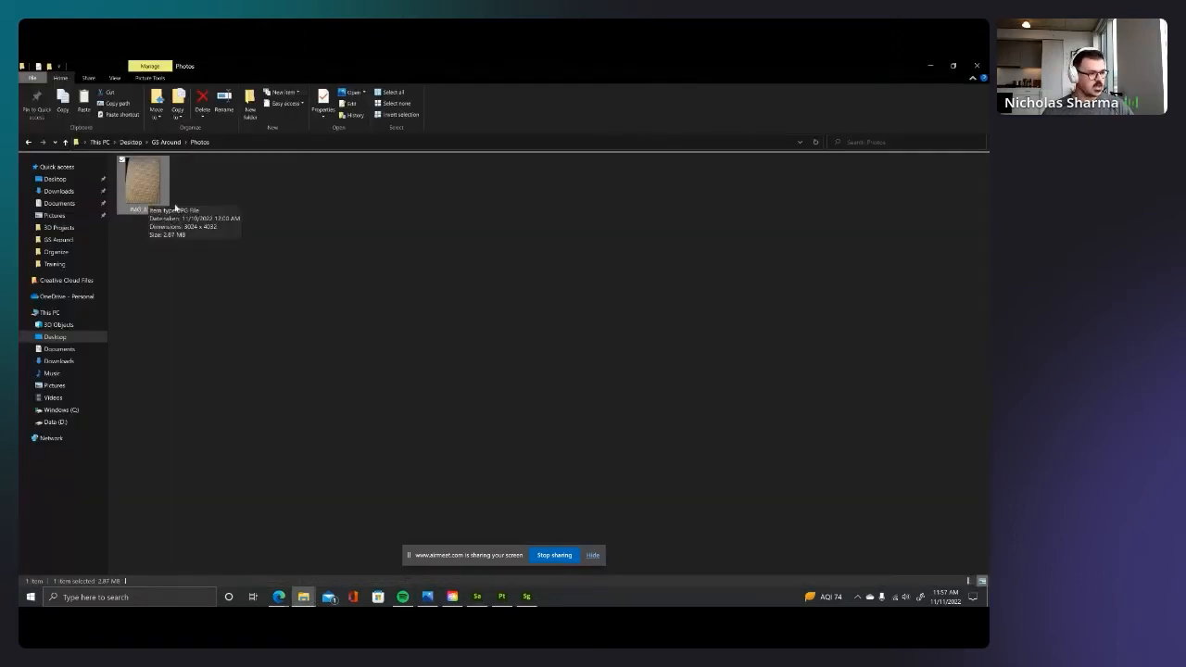
click(953, 66)
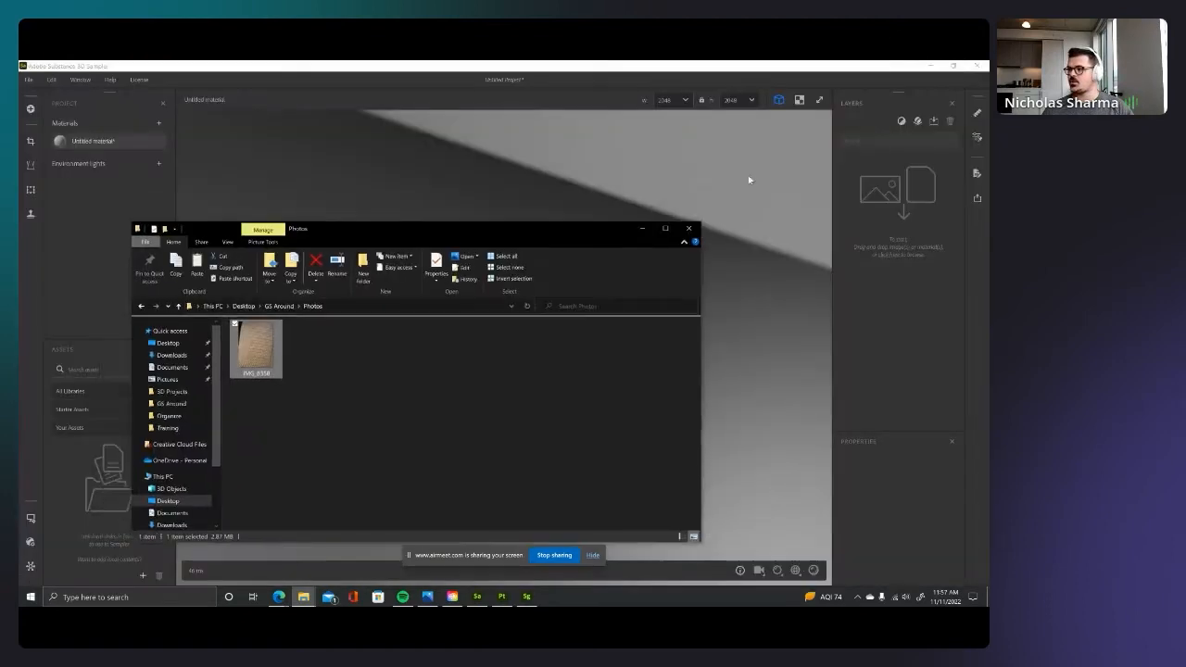
drag(407, 232, 793, 225)
drag(641, 341, 440, 333)
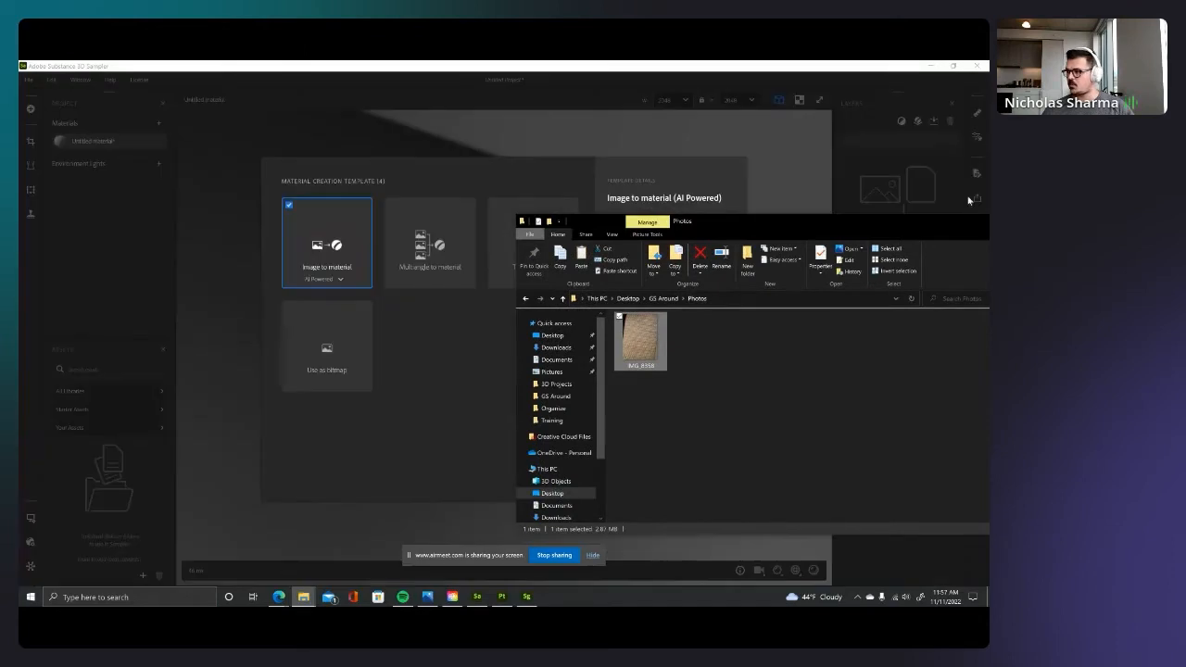
Step: Import the fabric photo with the Image to material (AI Powered) template, including a base material
drag(862, 228, 430, 241)
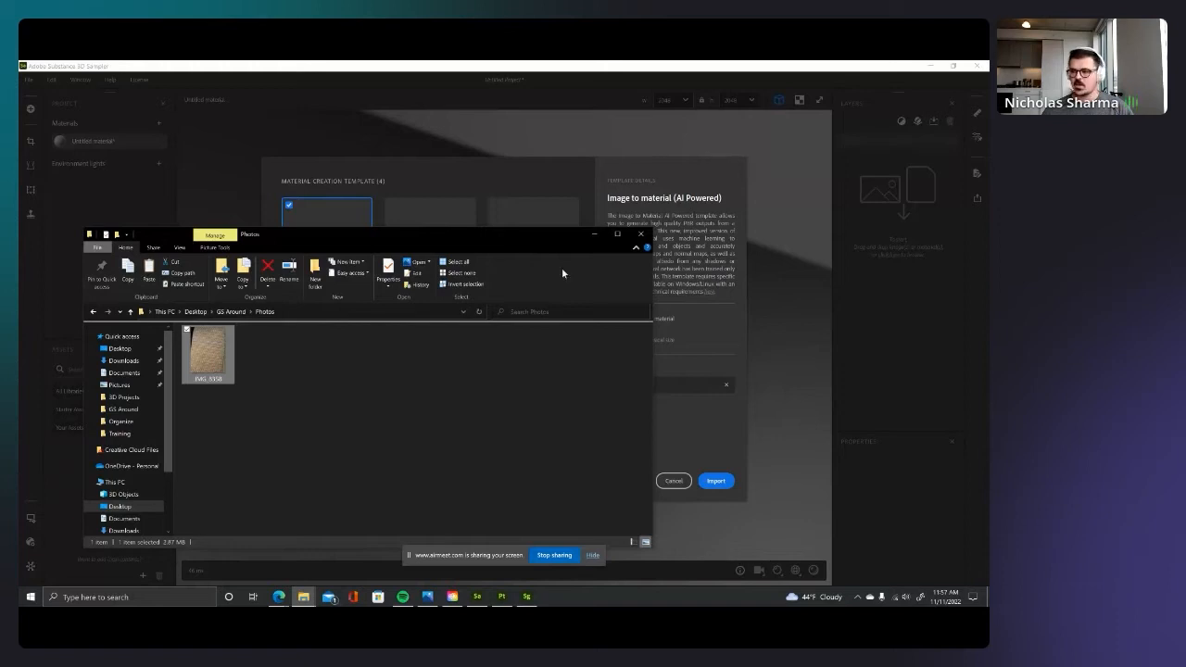
click(593, 233)
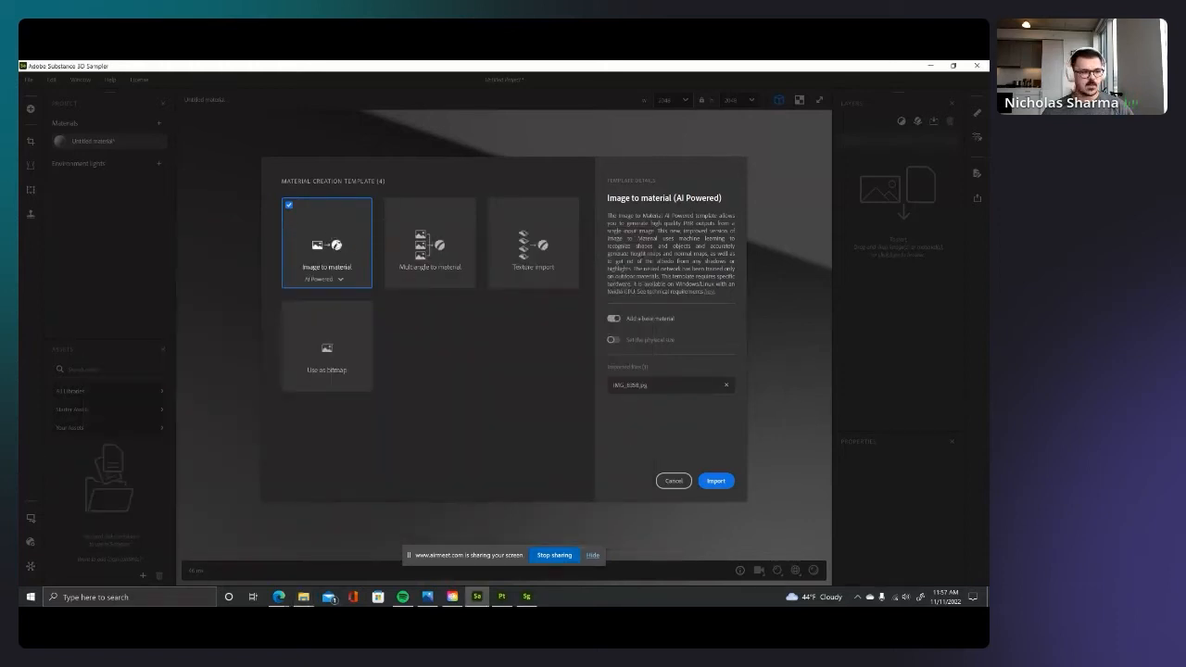
click(717, 480)
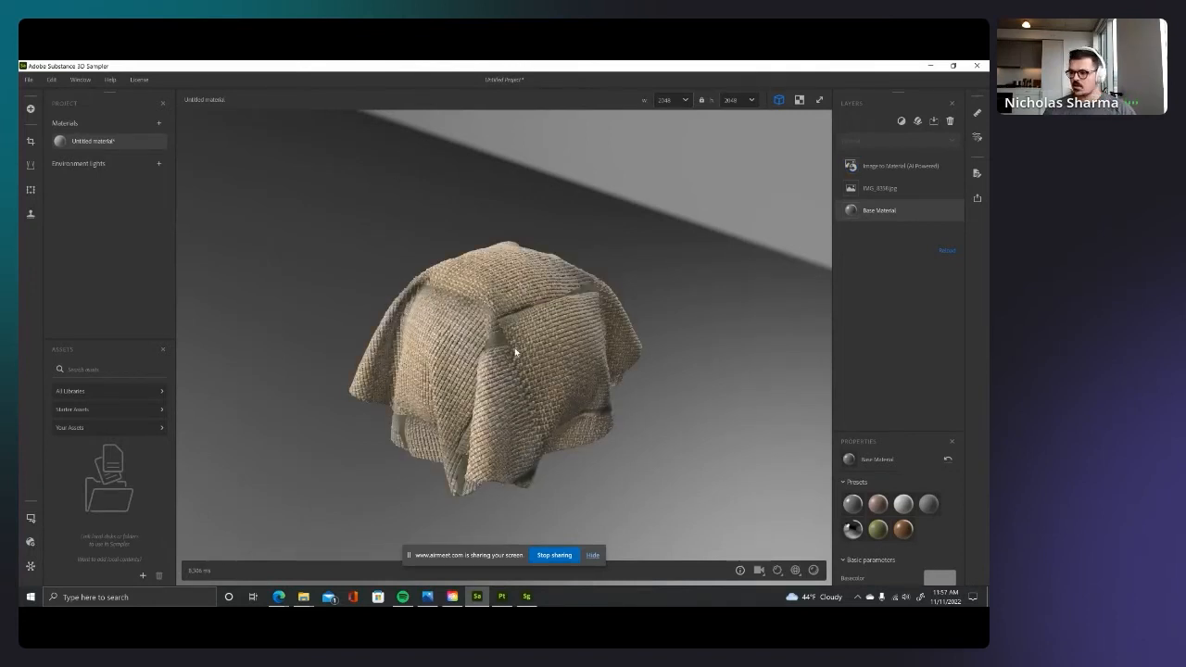
Step: Inspect the generated fabric on the draped 3D preview and display the 2D view beside it
drag(516, 353, 548, 291)
right_drag(548, 291, 769, 320)
middle_drag(532, 301, 535, 344)
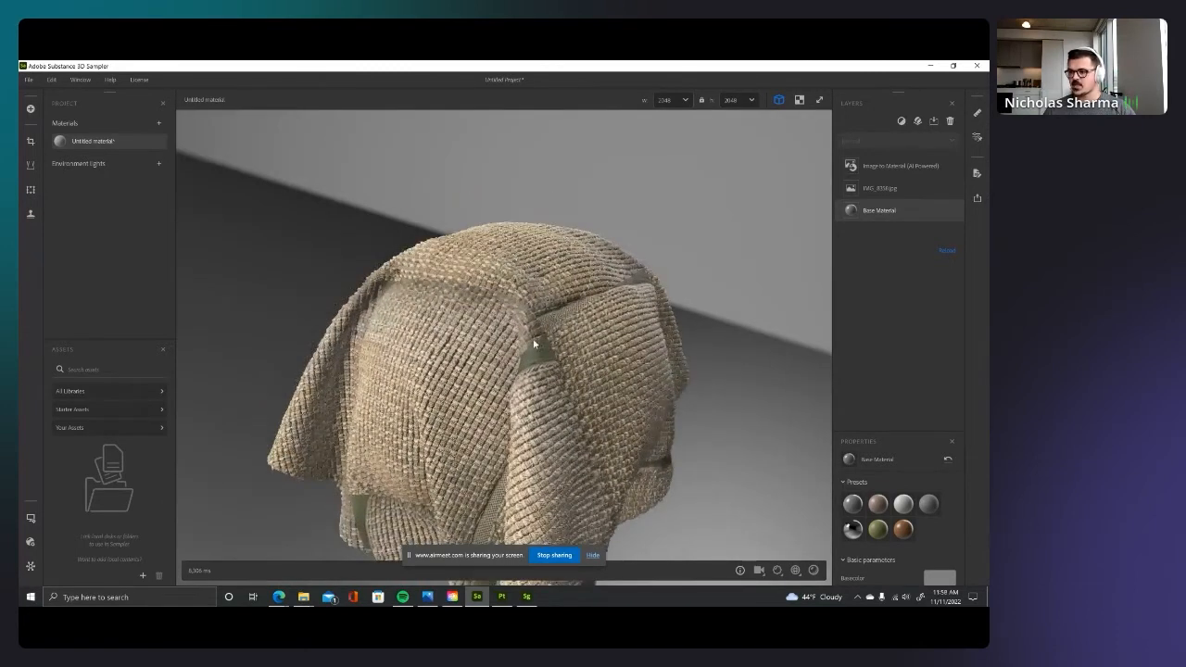
drag(534, 344, 532, 321)
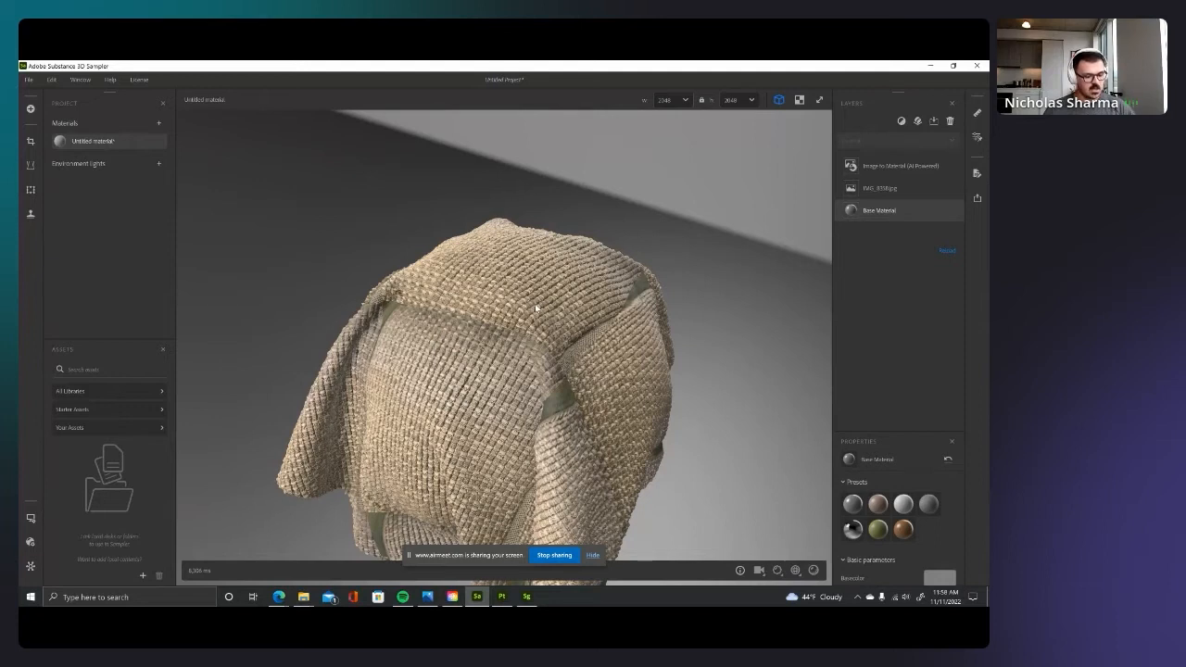
drag(586, 277, 622, 347)
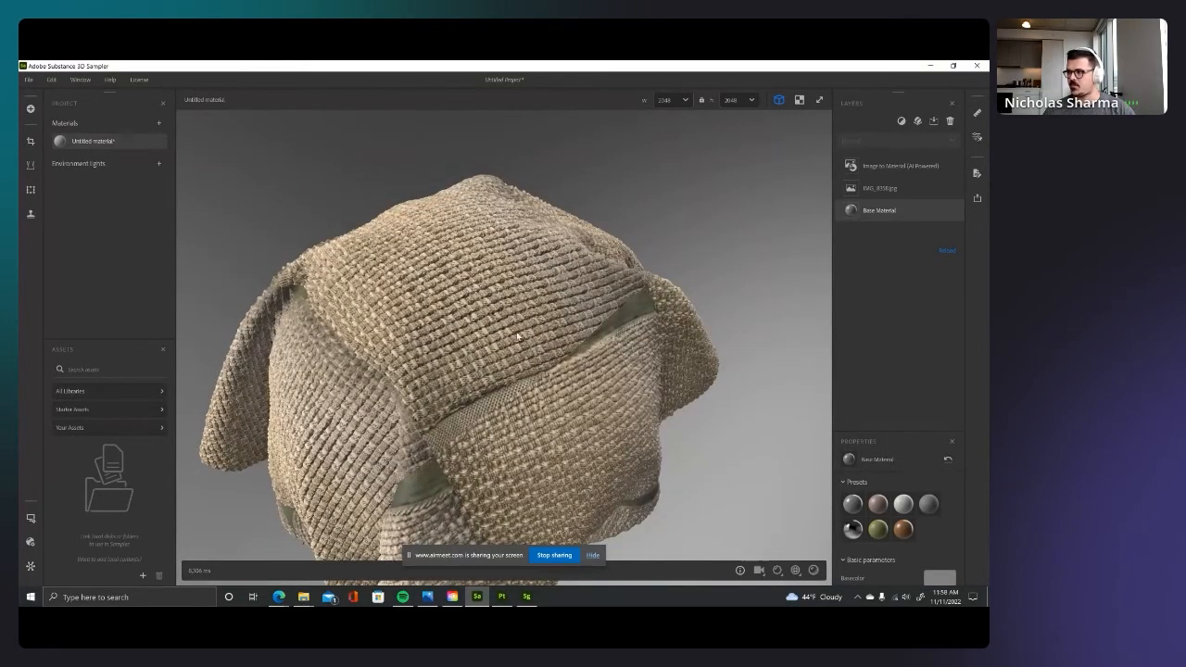
click(799, 100)
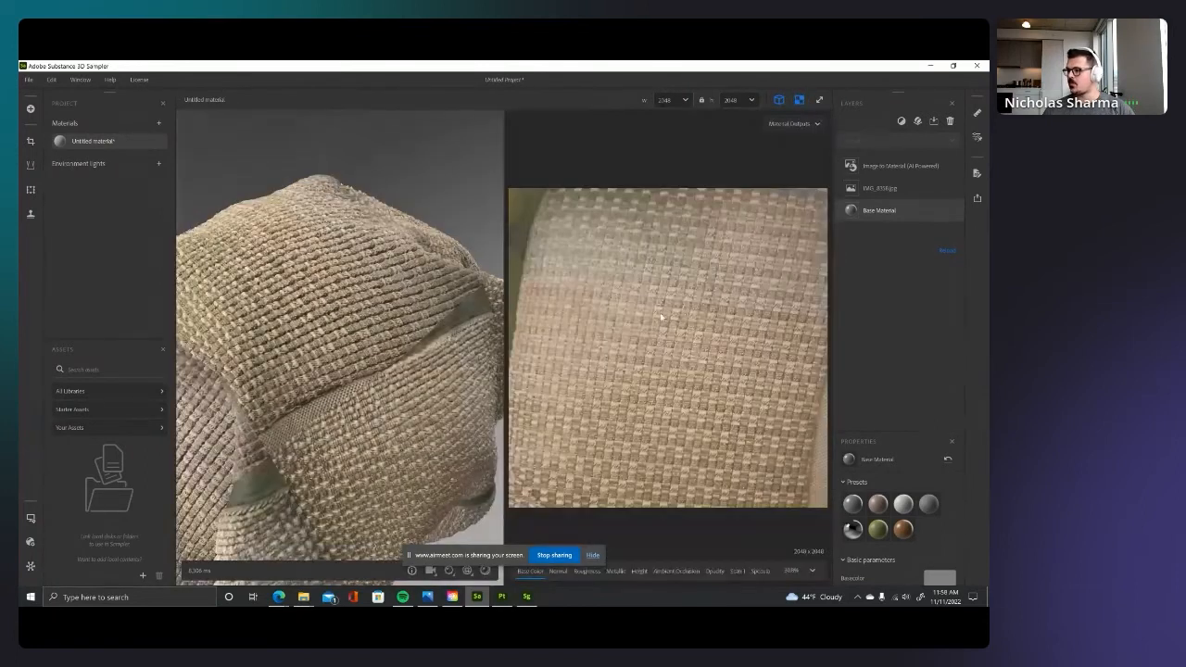
scroll(642, 302, down, 3)
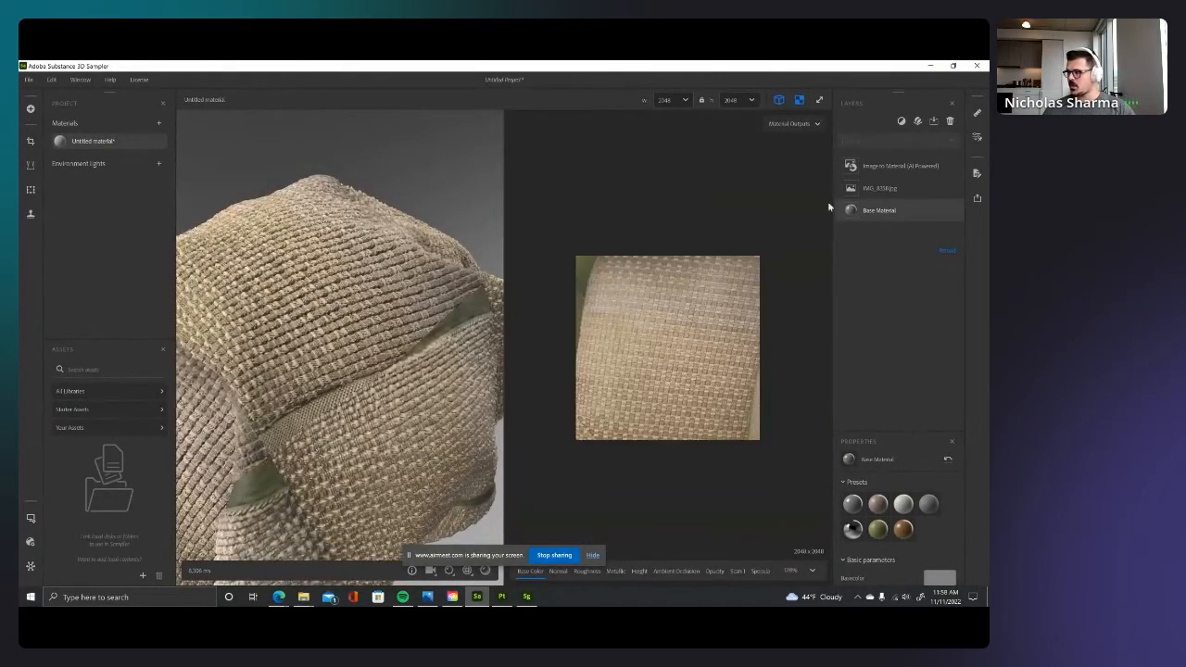
Step: Add a Crop filter above the Image to Material layer and crop to the central weave, excluding the photo's background edges
click(895, 165)
click(901, 121)
text(cropp)
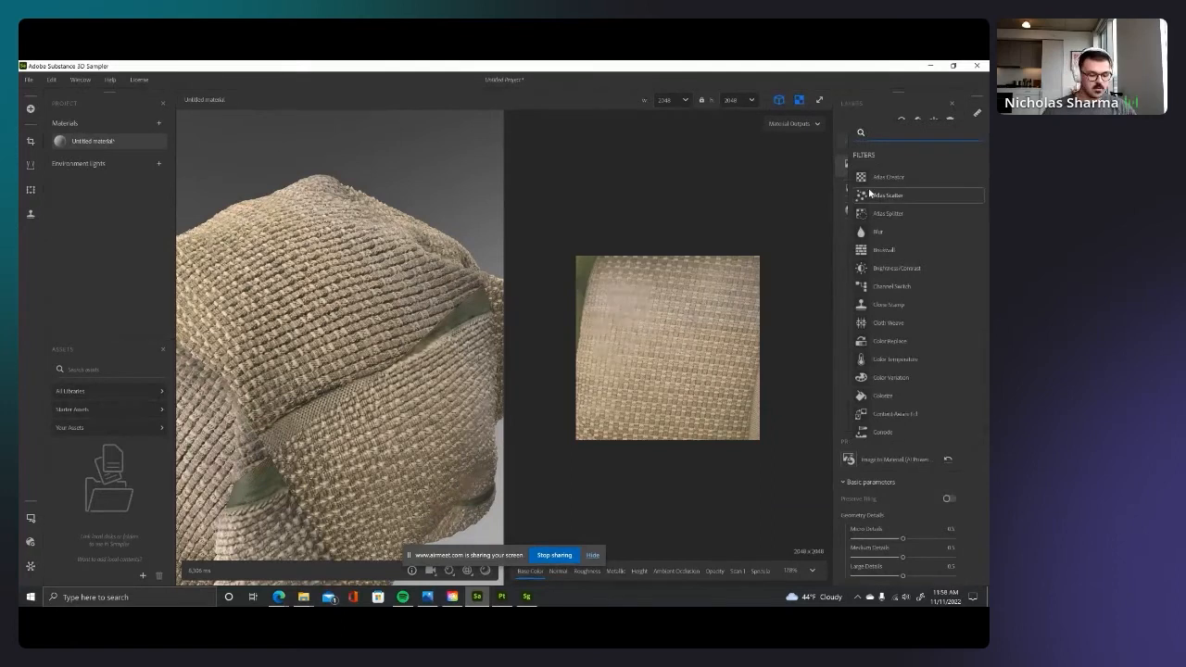
key(BackSpace)
click(869, 181)
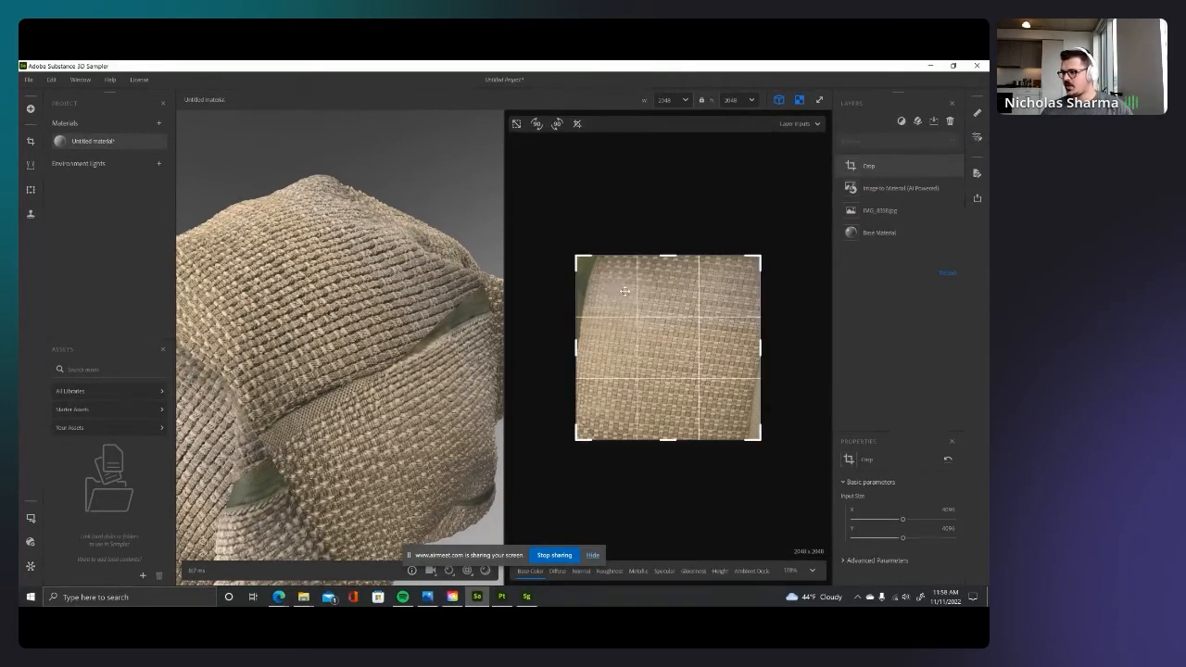
drag(579, 260, 609, 291)
drag(761, 440, 722, 411)
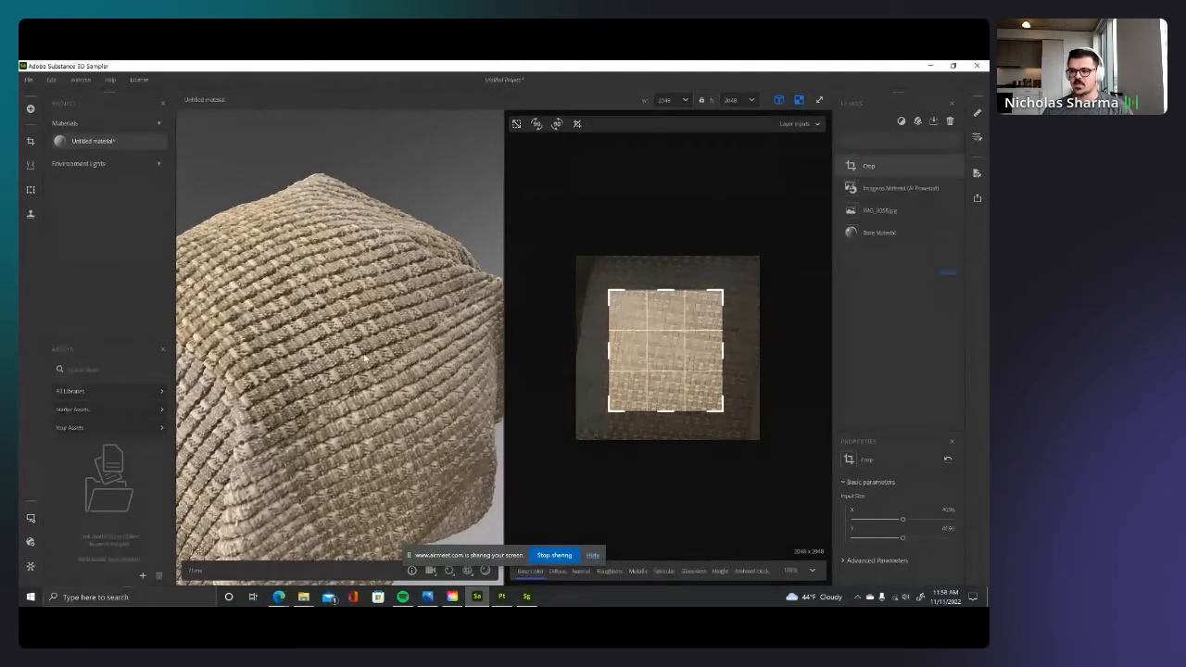
scroll(352, 368, down, 5)
drag(352, 368, 351, 343)
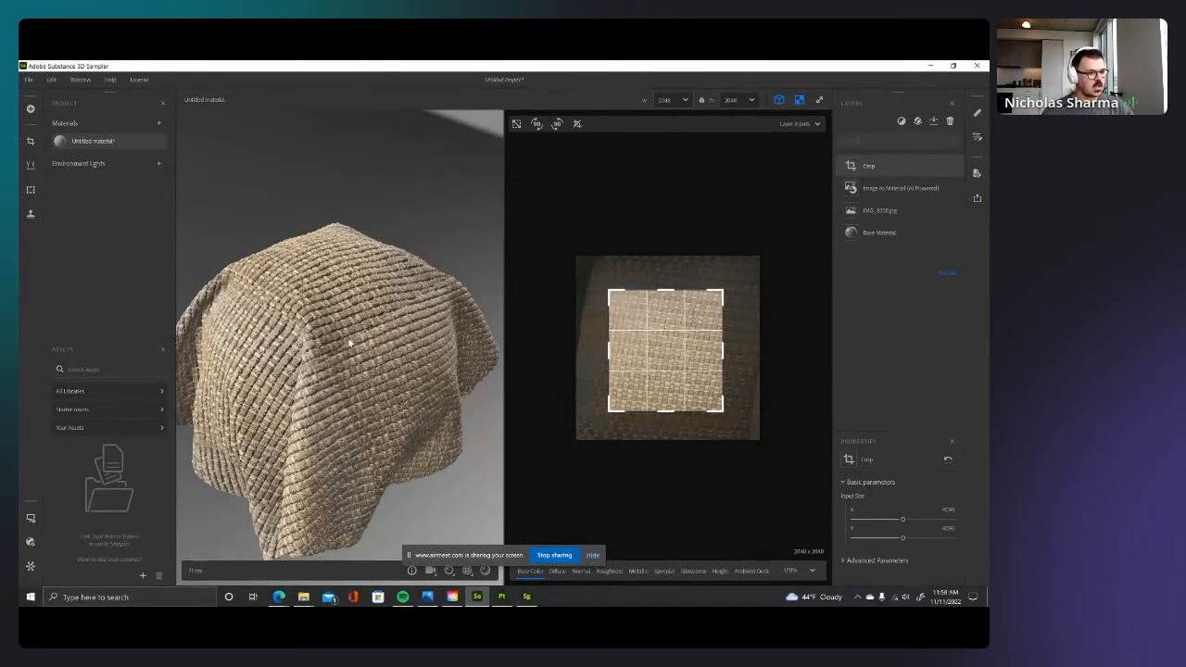
Step: Add a Perspective Transform filter above the Crop layer
click(900, 188)
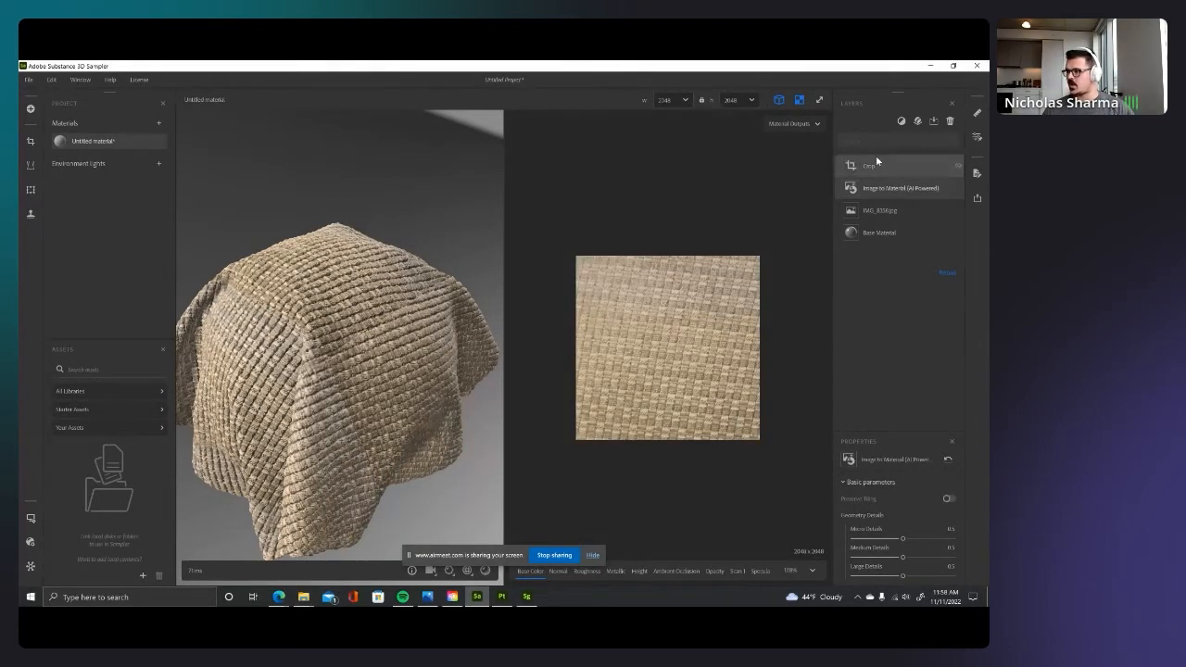
click(900, 122)
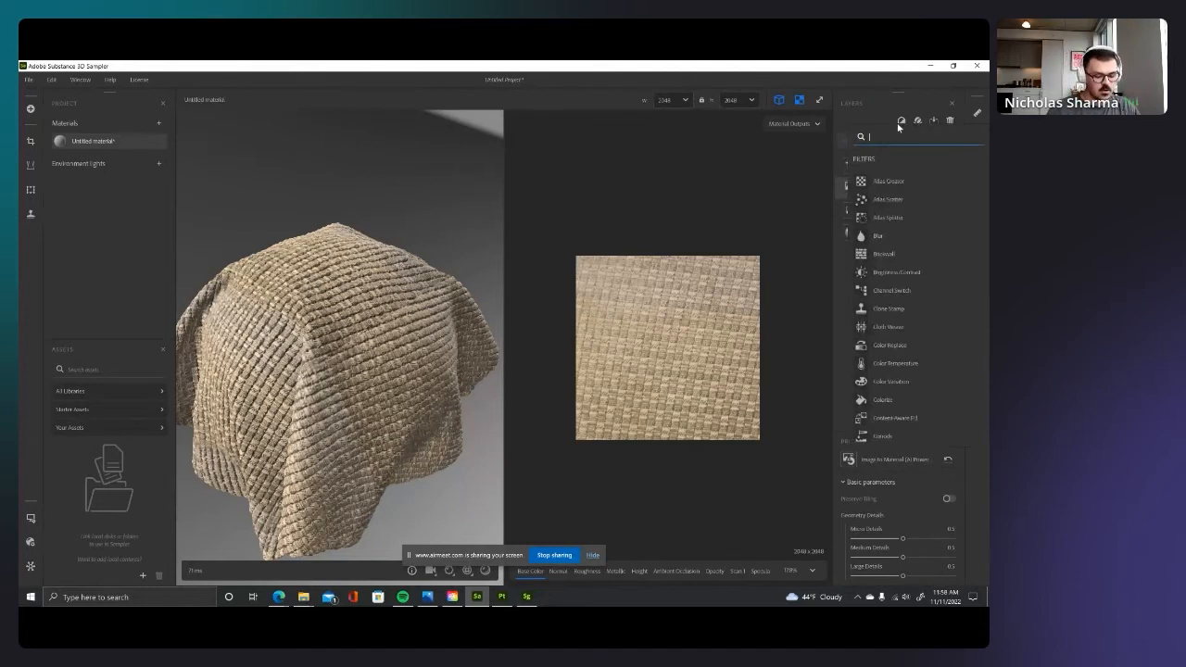
text(per)
key(Down)
key(Down)
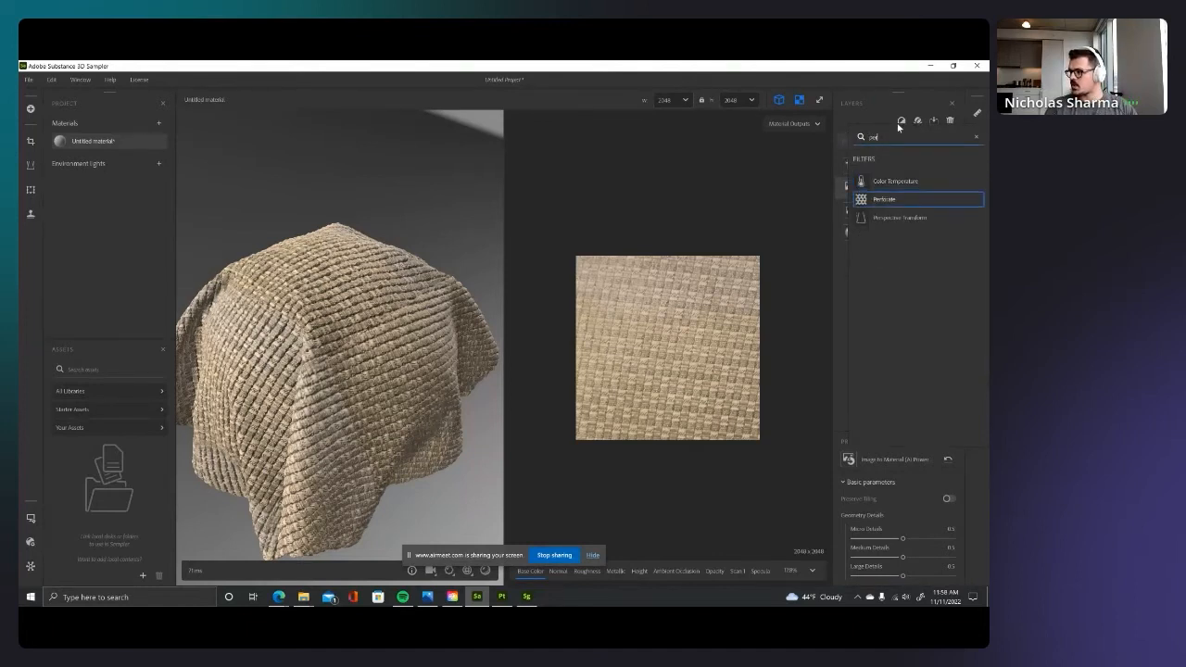
key(Return)
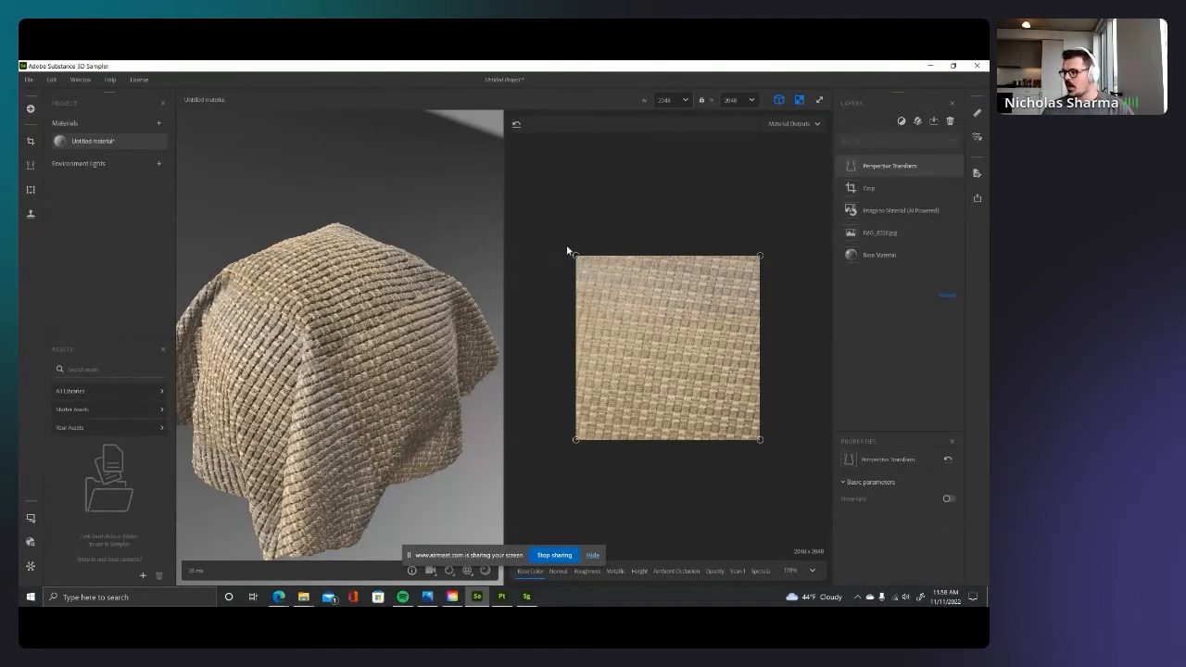
Step: Move the four corner points of the Perspective Transform outward to straighten the weave into an even square grid
drag(575, 256, 536, 256)
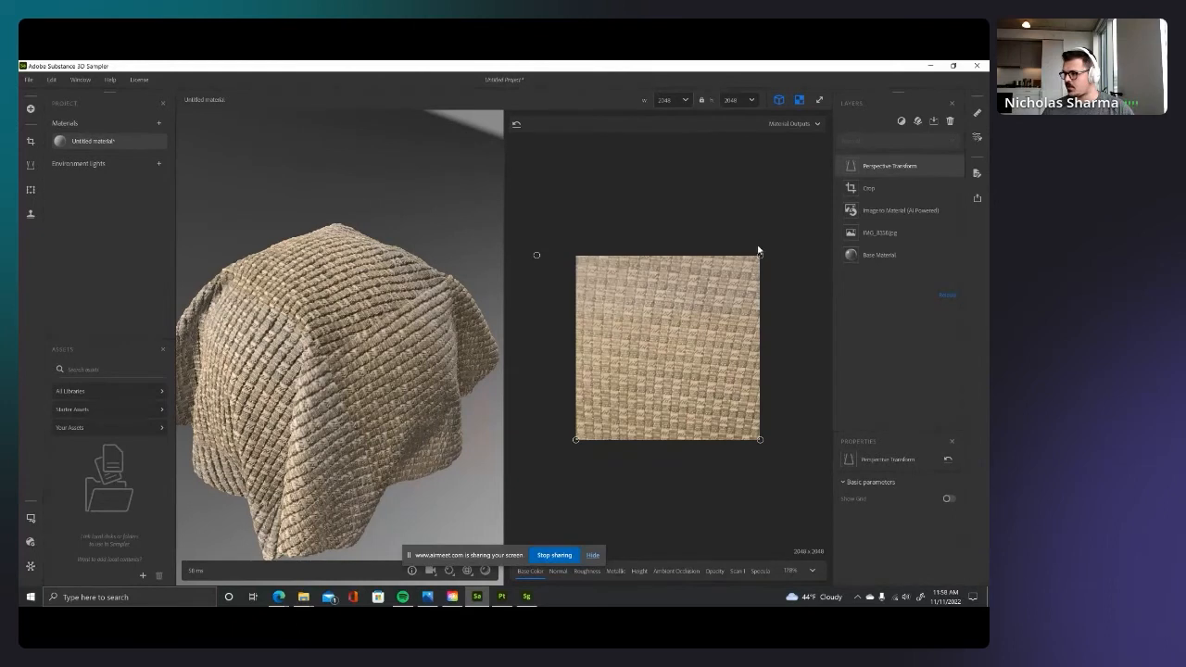
drag(761, 257, 770, 241)
drag(763, 443, 807, 439)
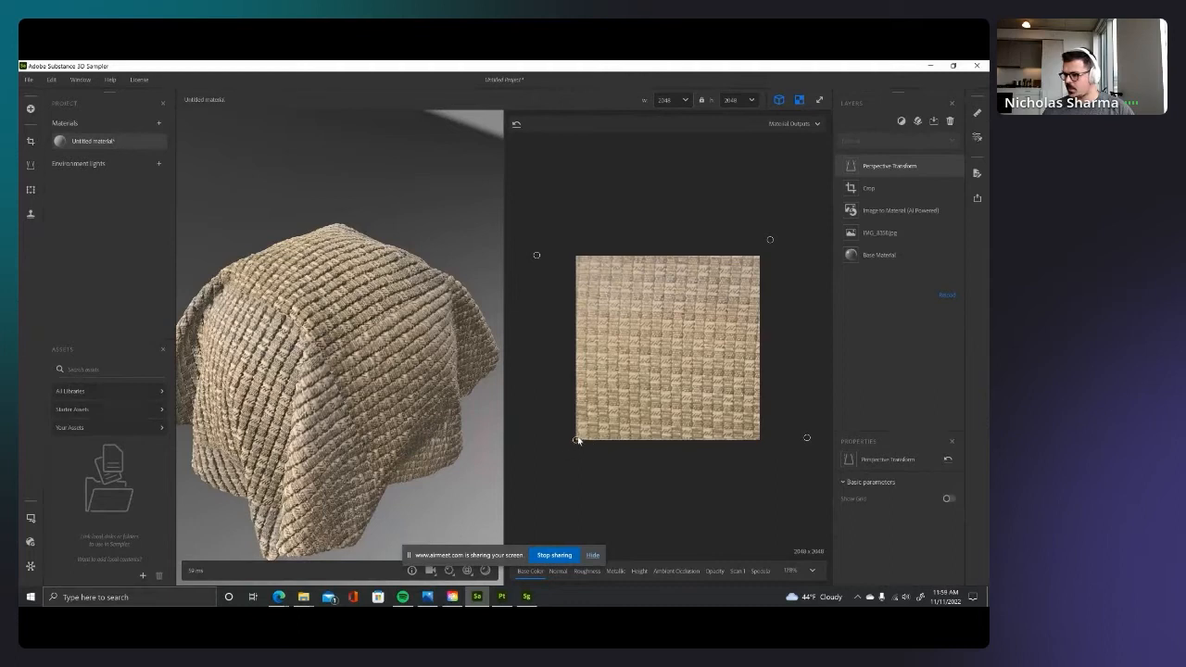
mouse_move(572, 442)
mouse_down()
mouse_move(562, 451)
mouse_move(576, 449)
mouse_up()
drag(538, 256, 523, 254)
drag(770, 243, 761, 232)
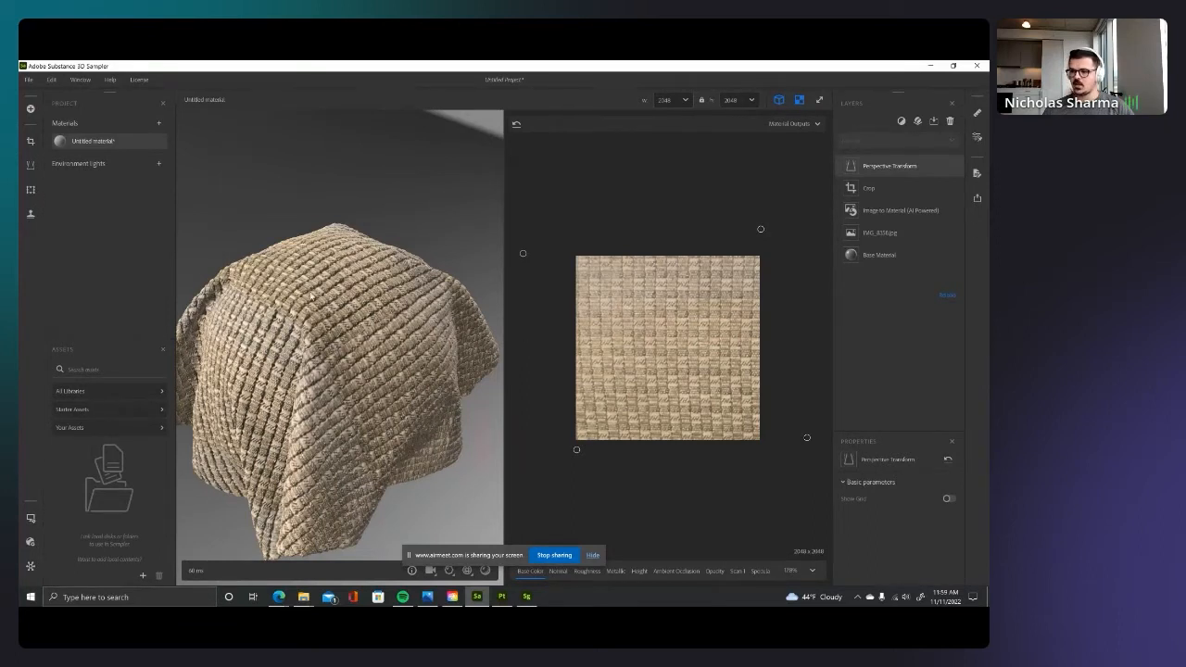
mouse_move(303, 334)
mouse_down()
mouse_move(392, 328)
mouse_move(299, 321)
mouse_up()
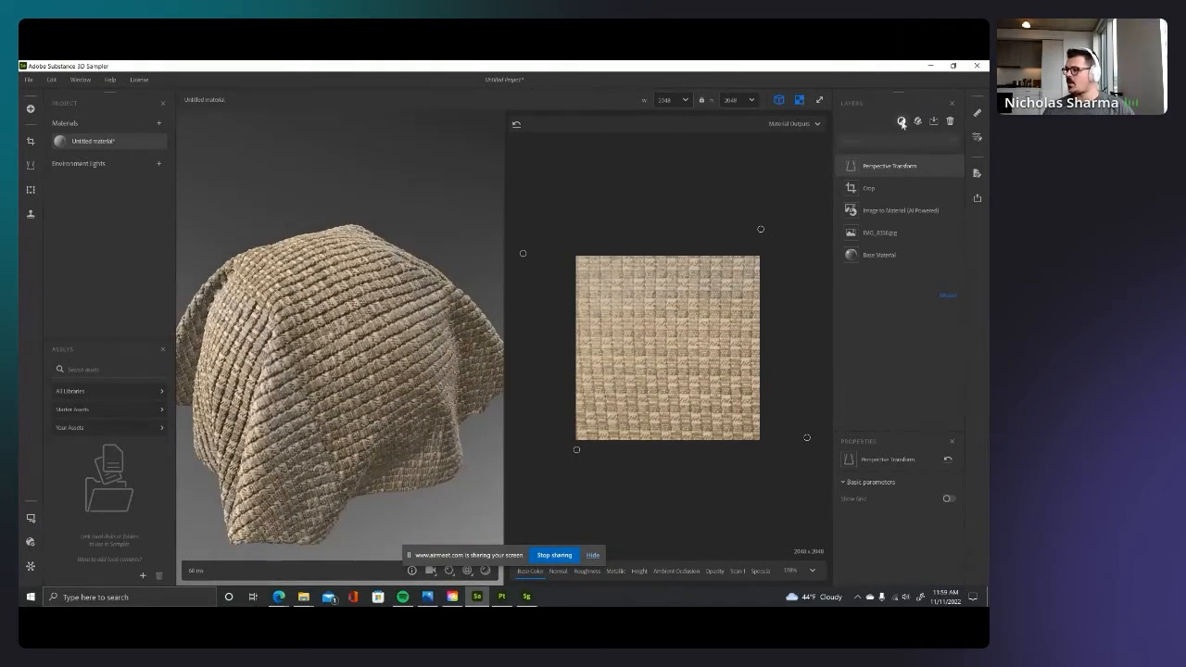
Step: Add a Warp Transform filter above Perspective Transform and pull its left corner points and one lower-edge point slightly outward to align the weave
click(902, 121)
text(warp)
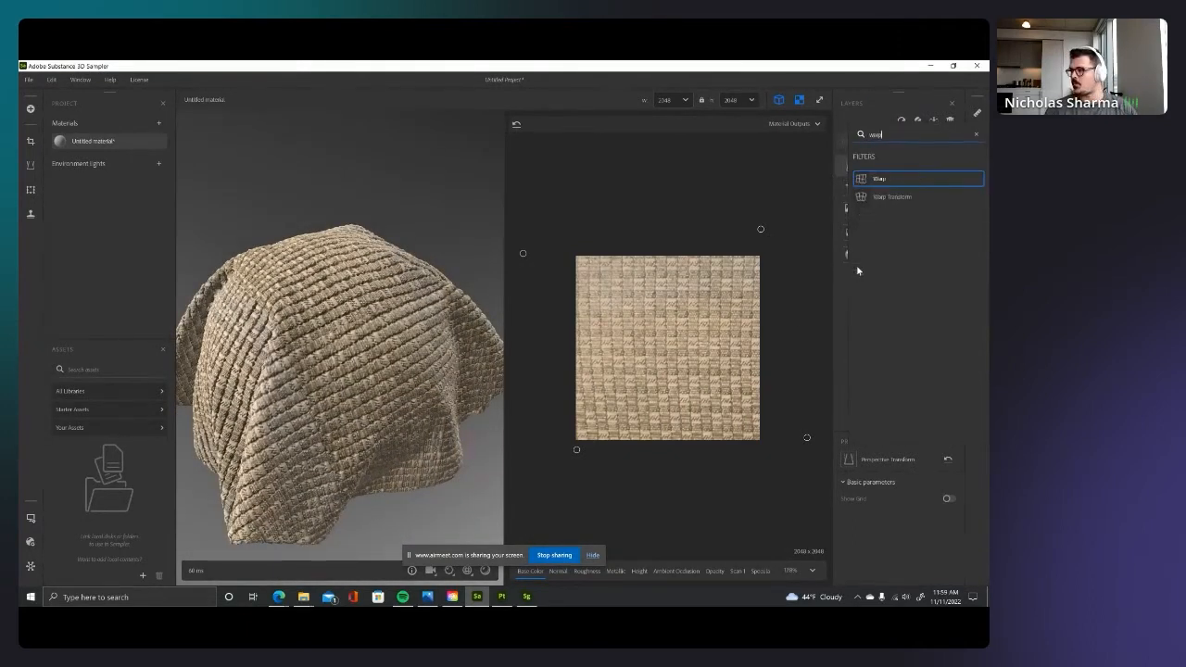
click(890, 197)
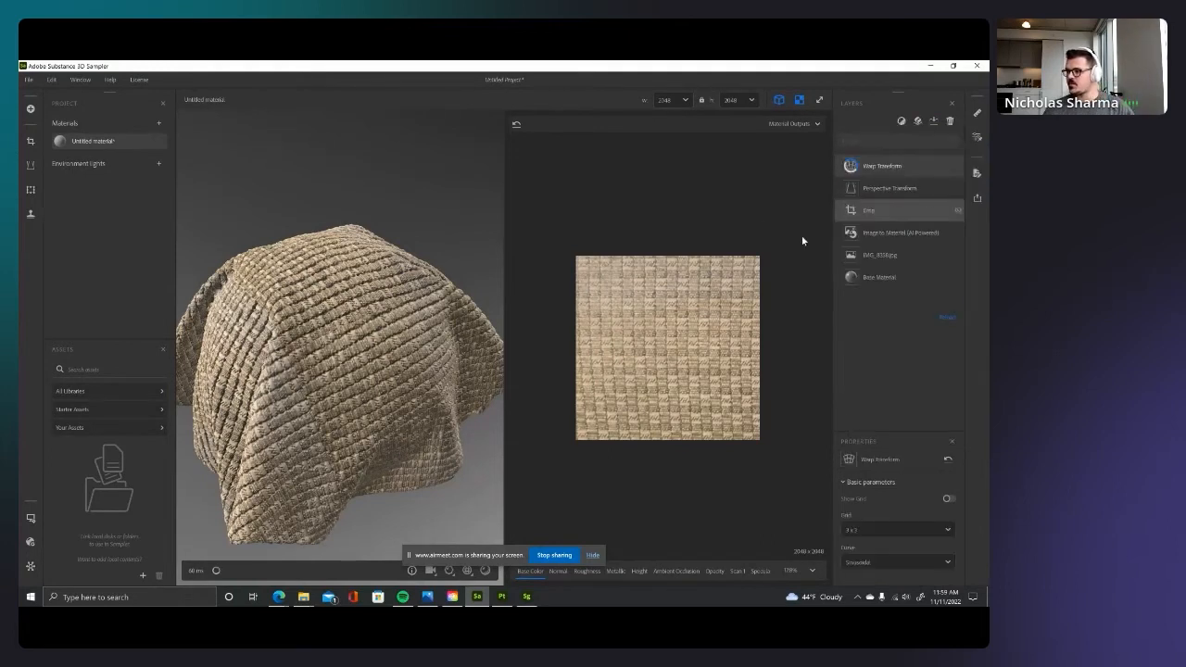
drag(575, 256, 572, 255)
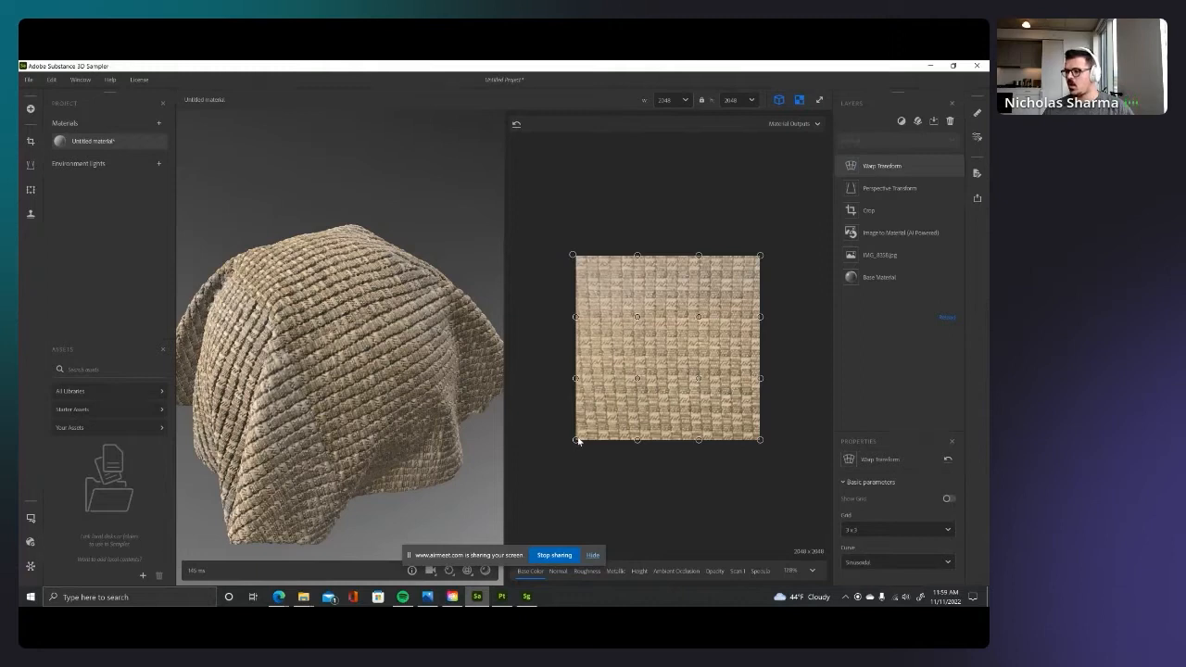
drag(577, 441, 569, 441)
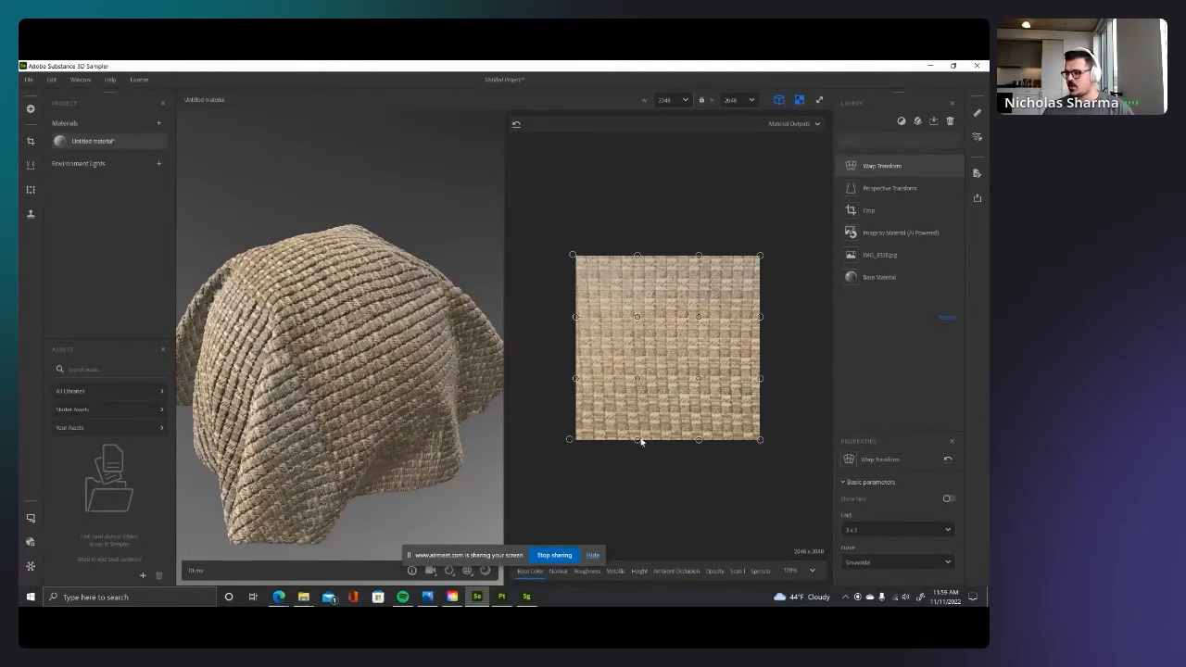
drag(637, 442, 634, 442)
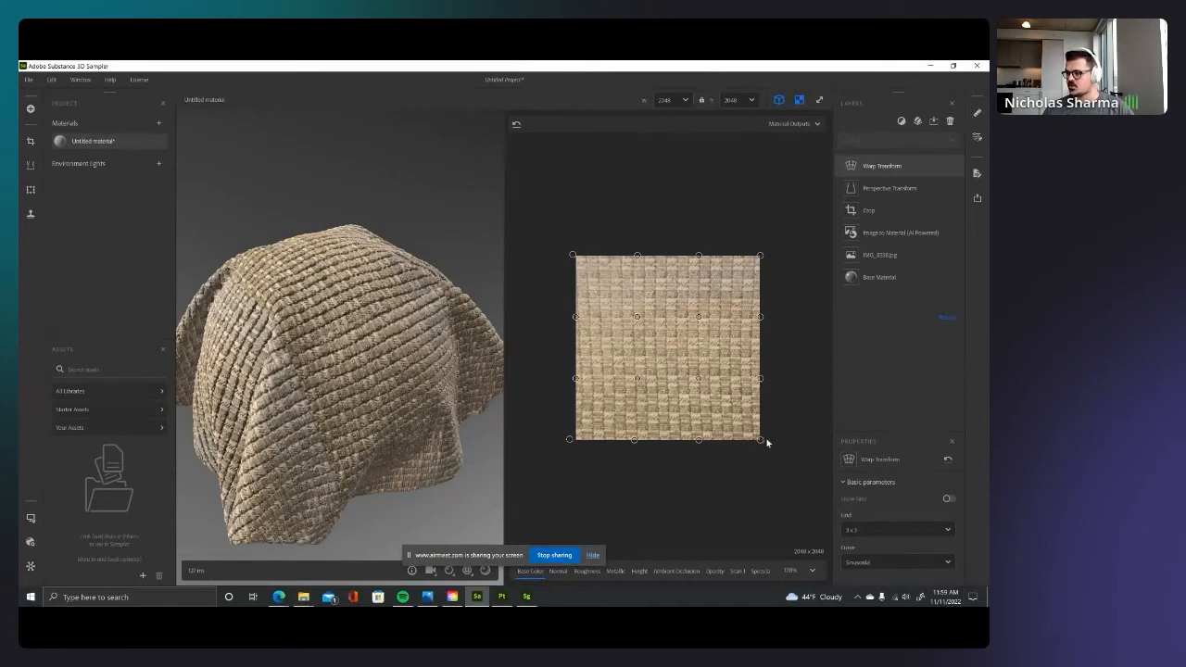
Step: Pull all four warp points along the fabric's right edge slightly outward to straighten the weave on that side
drag(761, 444, 768, 444)
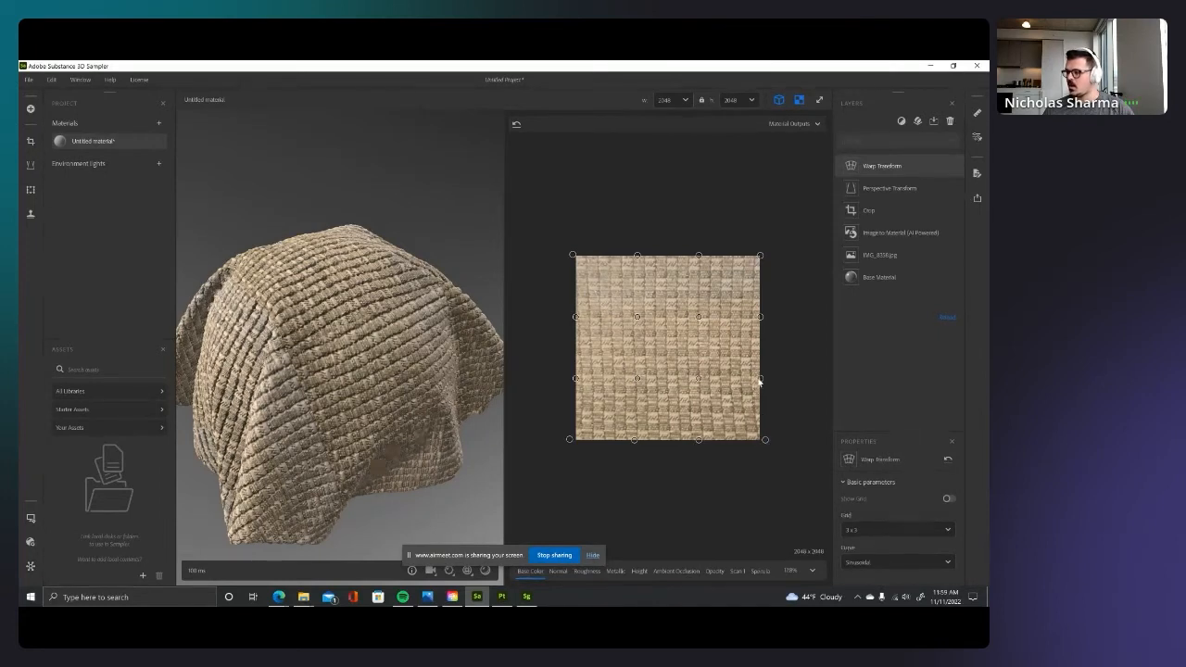
drag(761, 378, 767, 378)
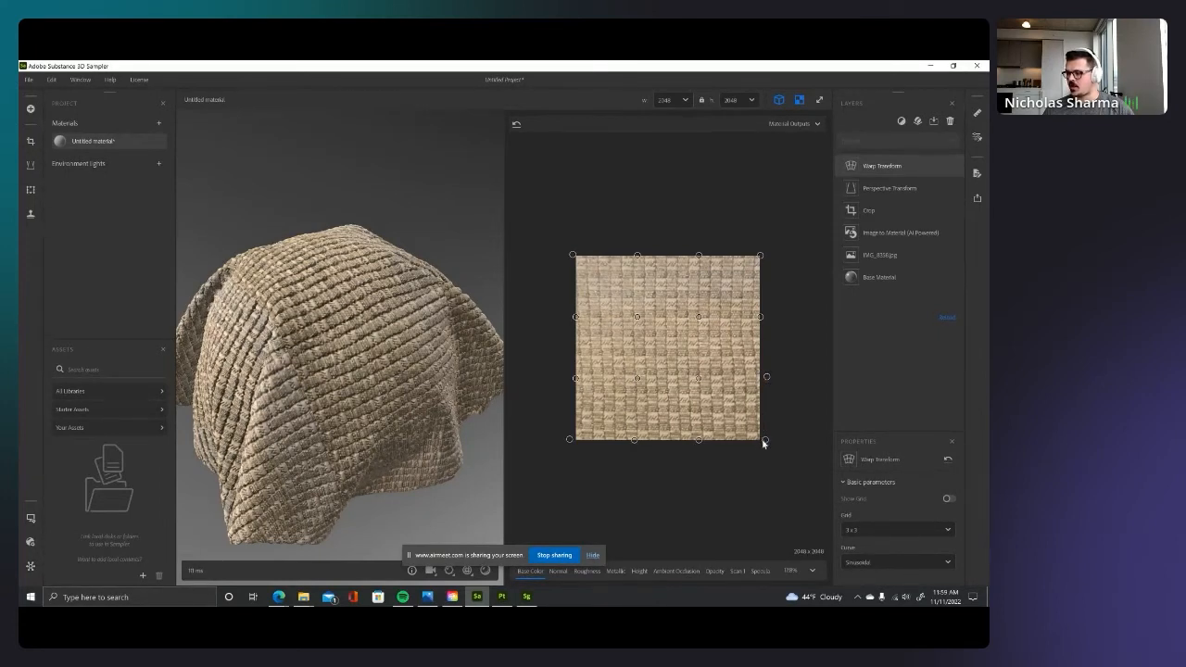
drag(760, 318, 766, 318)
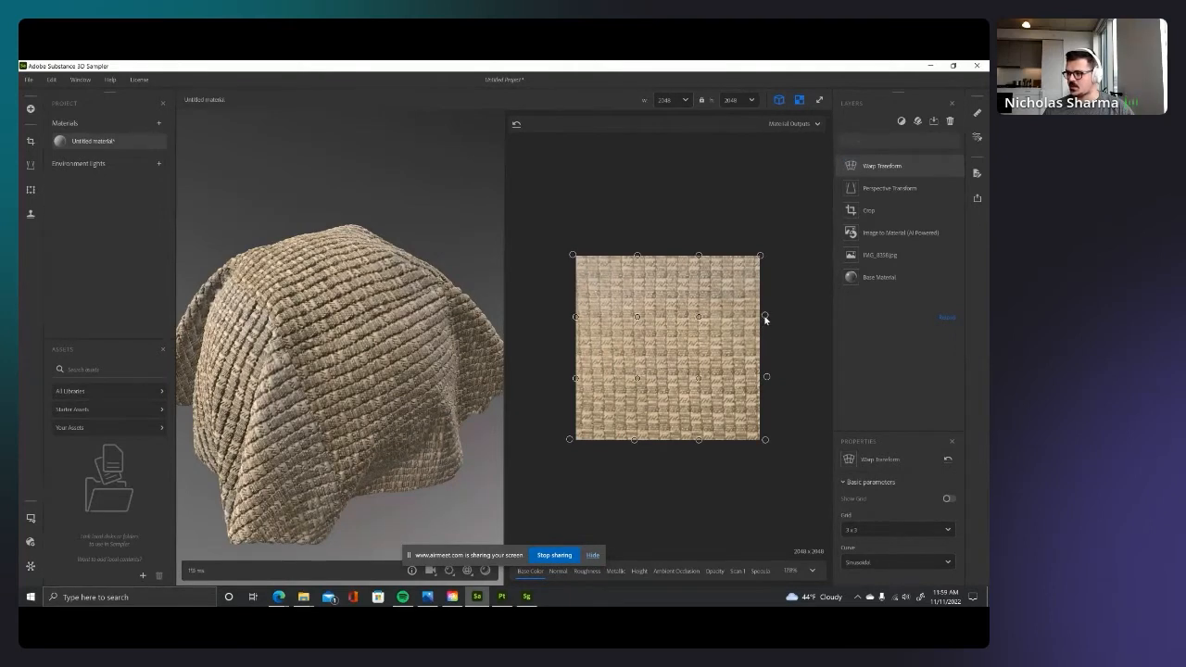
drag(761, 257, 764, 257)
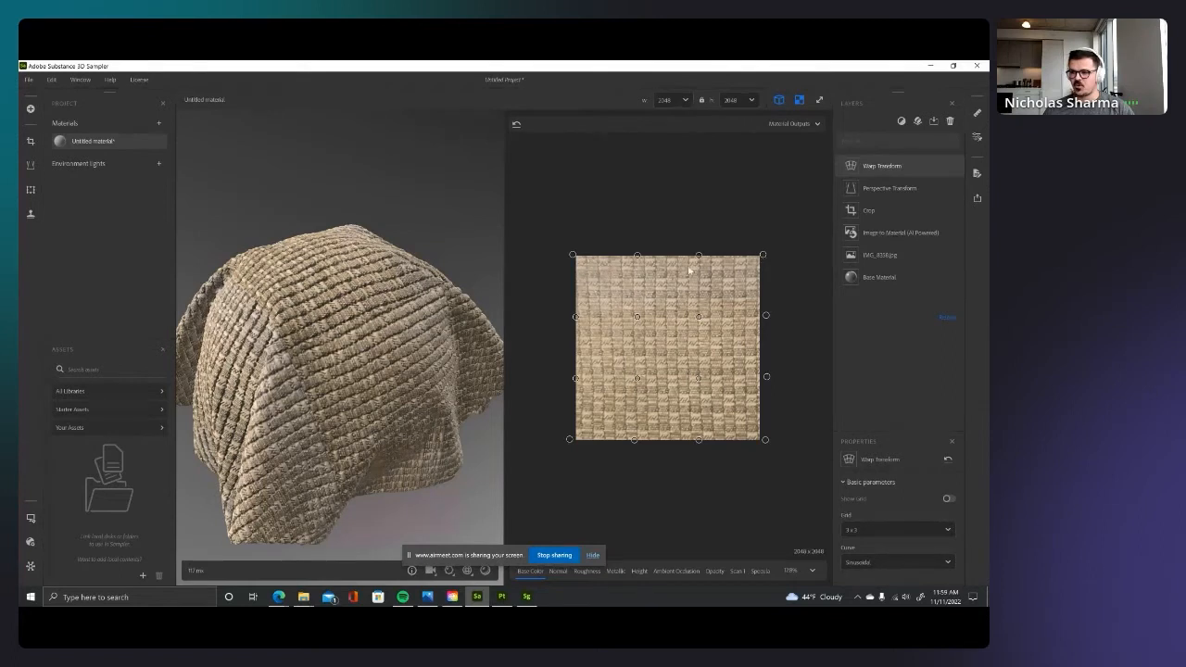
drag(356, 346, 275, 362)
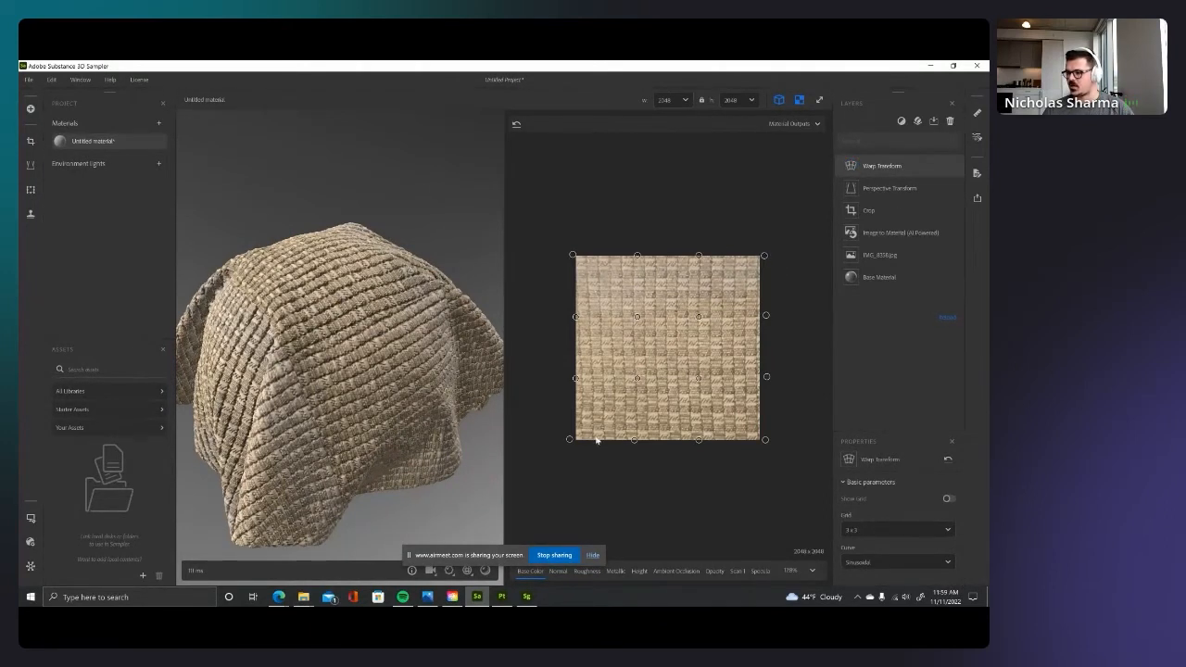
drag(310, 395, 388, 400)
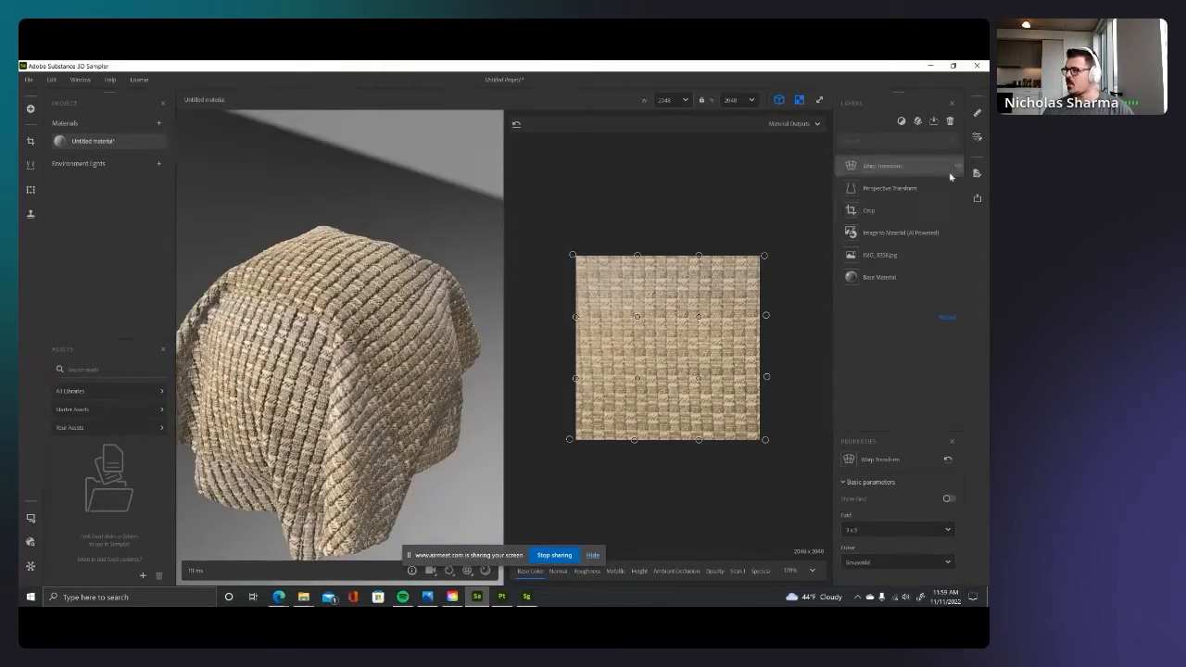
Step: Add a Color Replace filter above Warp Transform and raise its luminosity variation and mask range so the replacement covers the whole weave
click(900, 123)
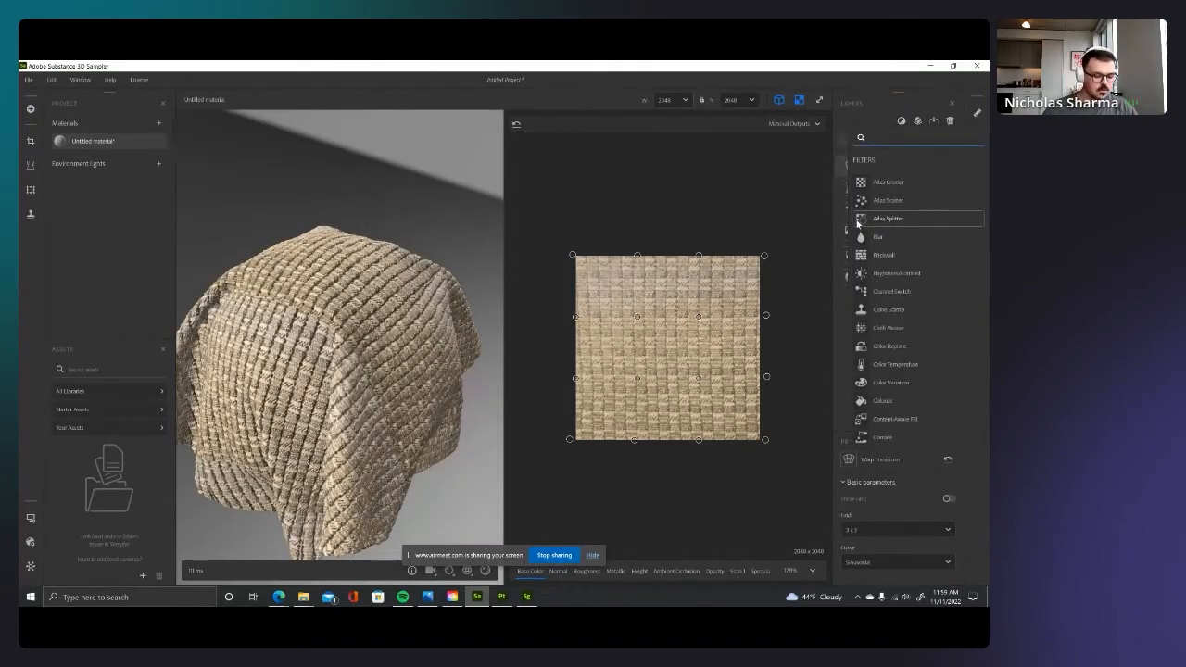
text(colo)
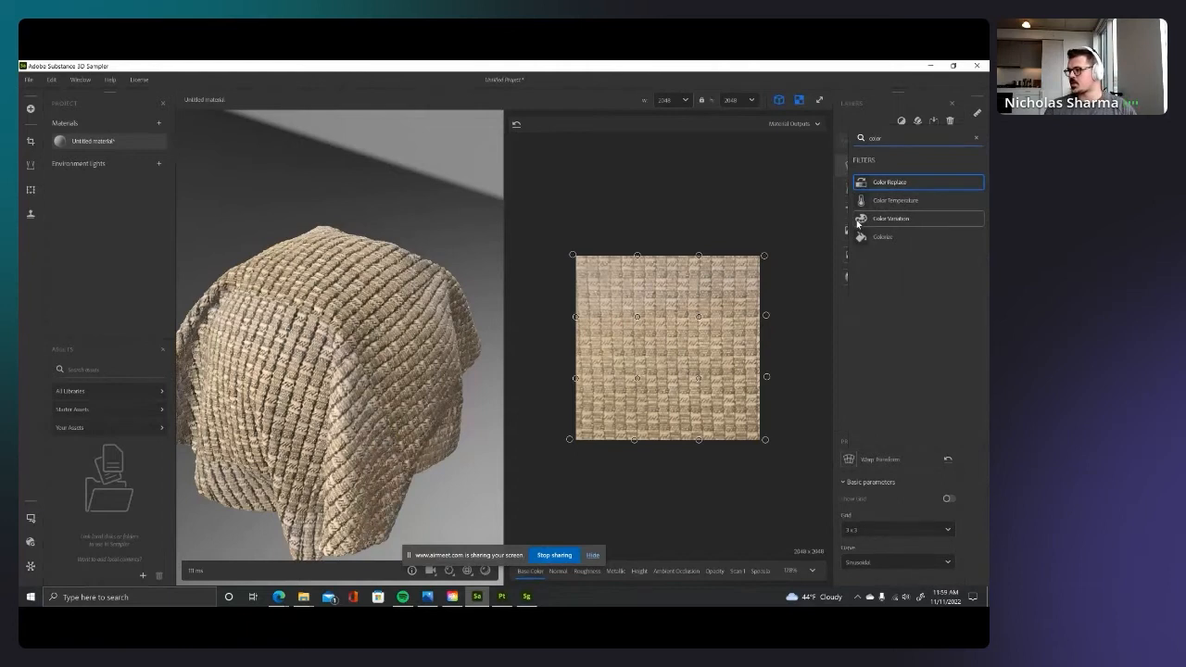
text(r)
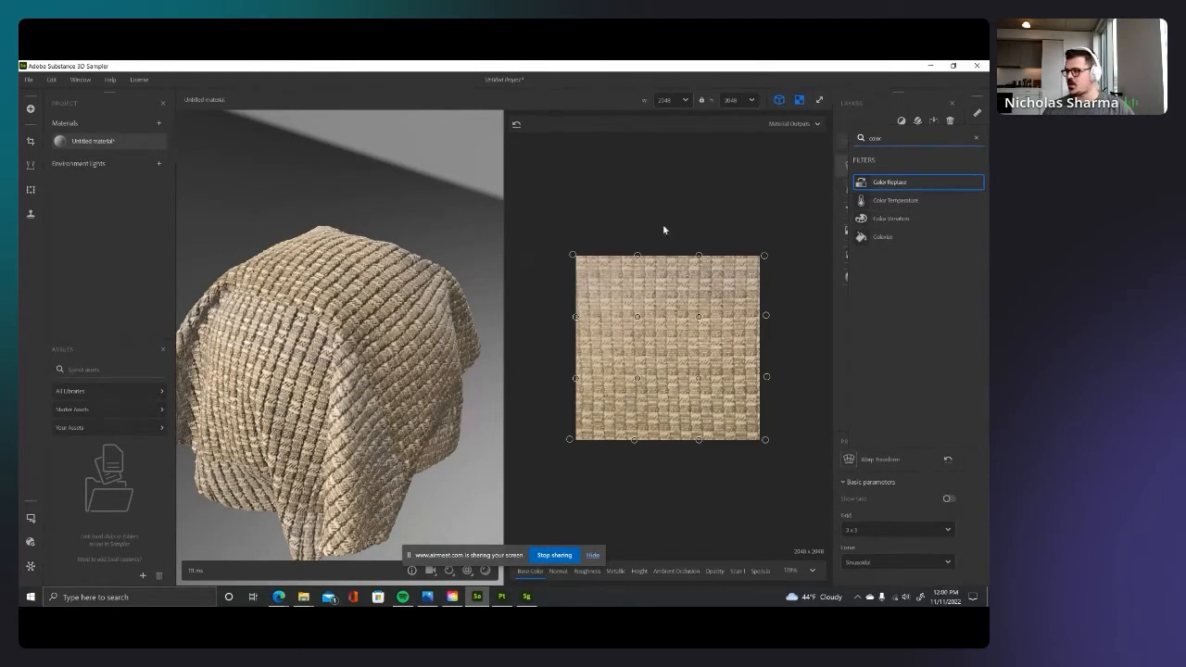
click(905, 184)
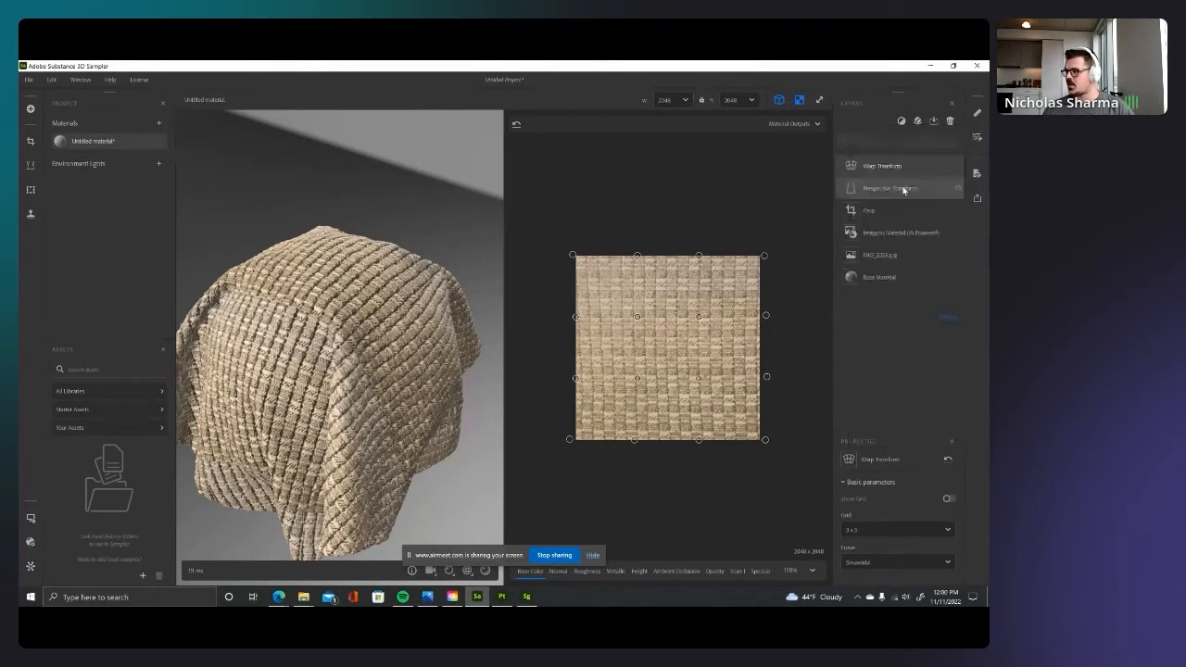
scroll(895, 511, down, 2)
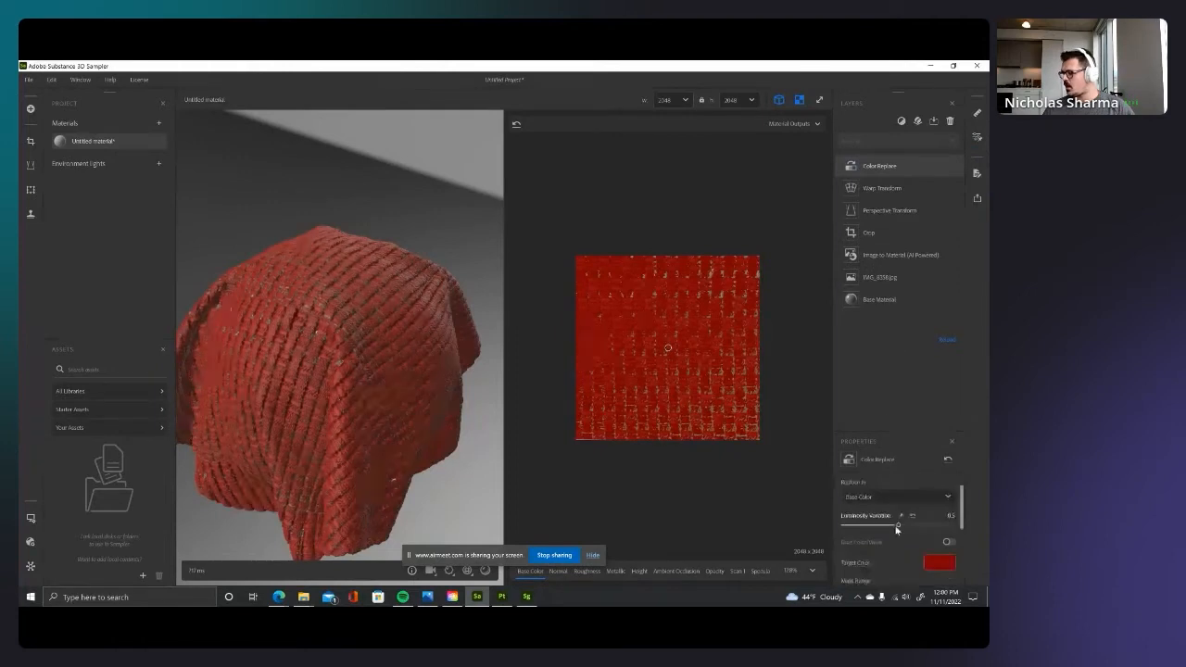
scroll(891, 544, down, 3)
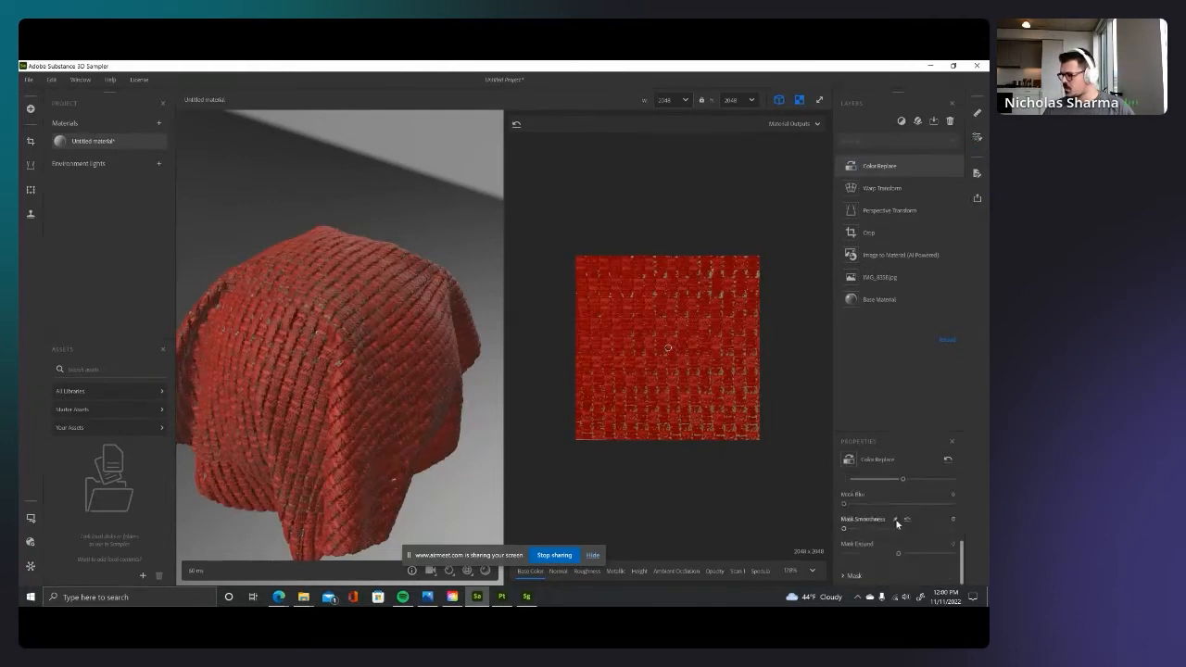
drag(905, 497, 944, 500)
scroll(944, 533, up, 4)
Step: Change the Color Replace target color to a very light grey, near white
click(944, 560)
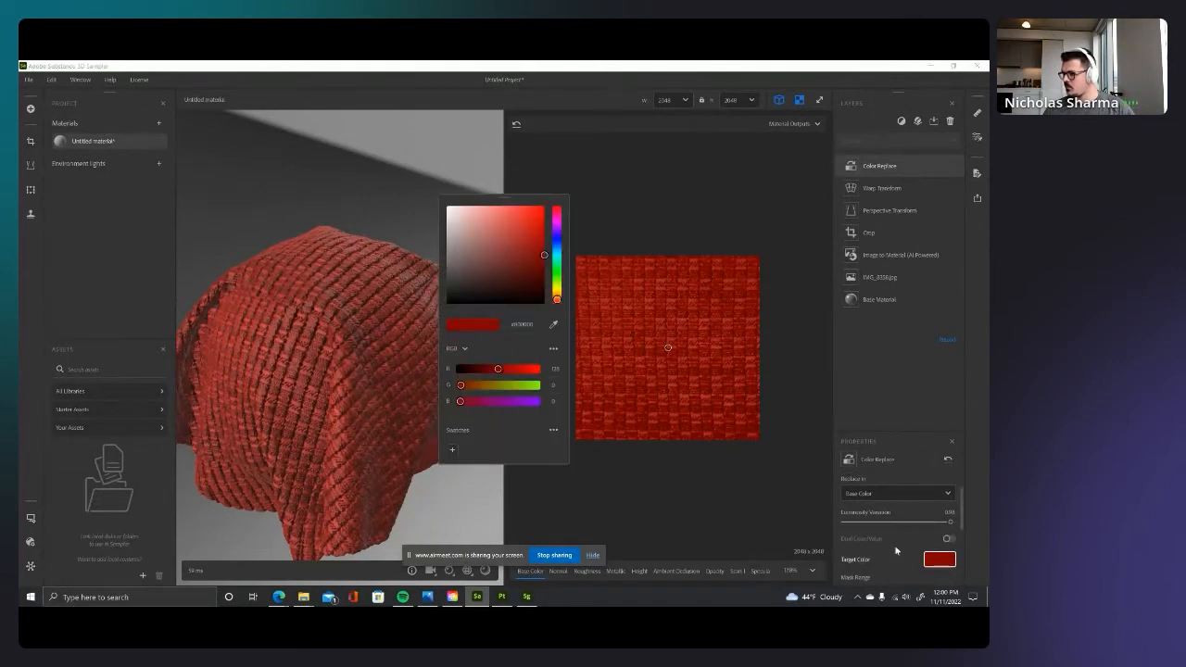
click(453, 223)
drag(454, 223, 446, 226)
click(601, 200)
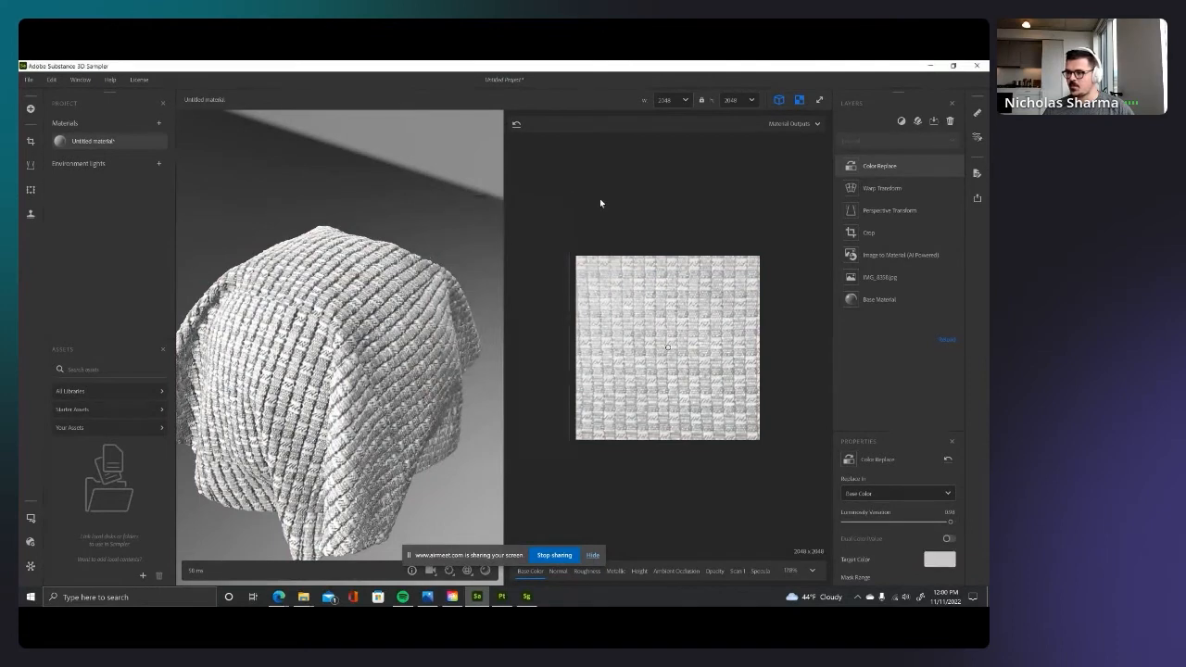
scroll(328, 321, up, 3)
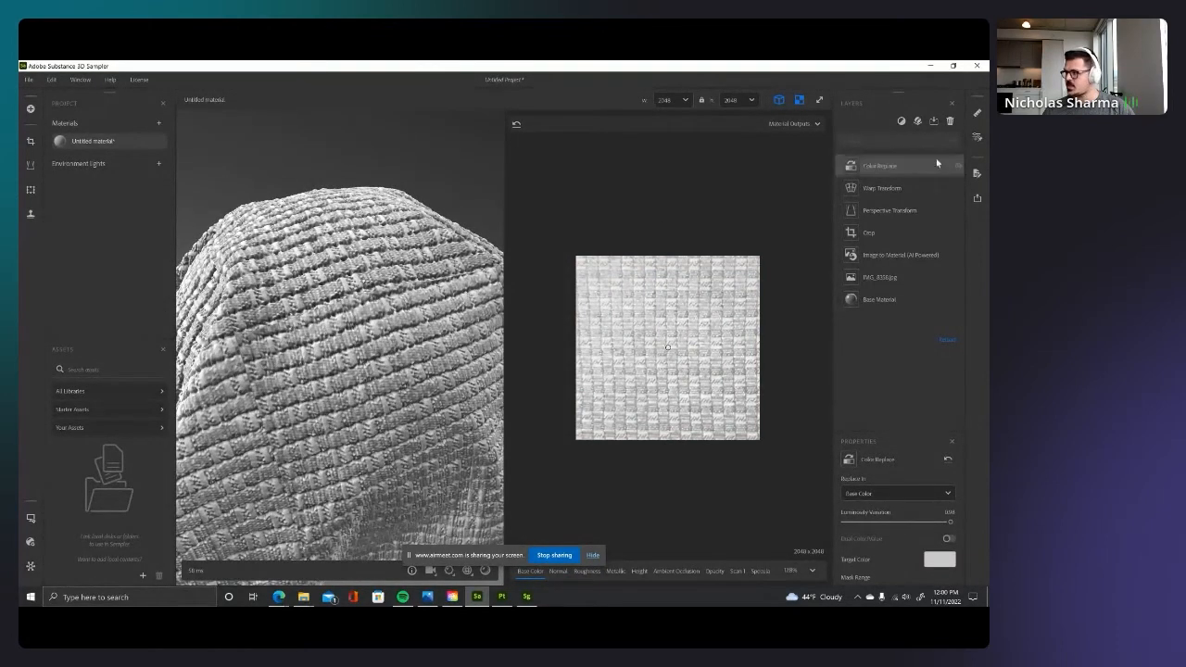
Step: Add a Make It Tile filter above Color Replace, set smoothness to about 2.3 and contrast to about 0.33, and check the draped preview
click(901, 122)
text(make)
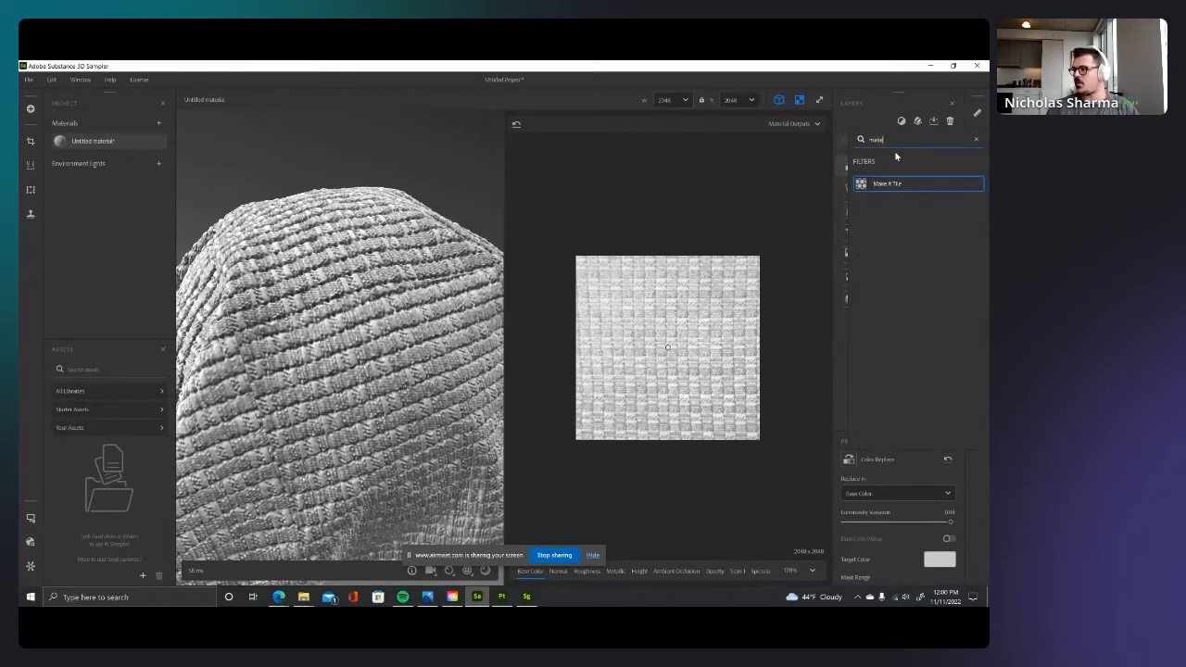
key(Return)
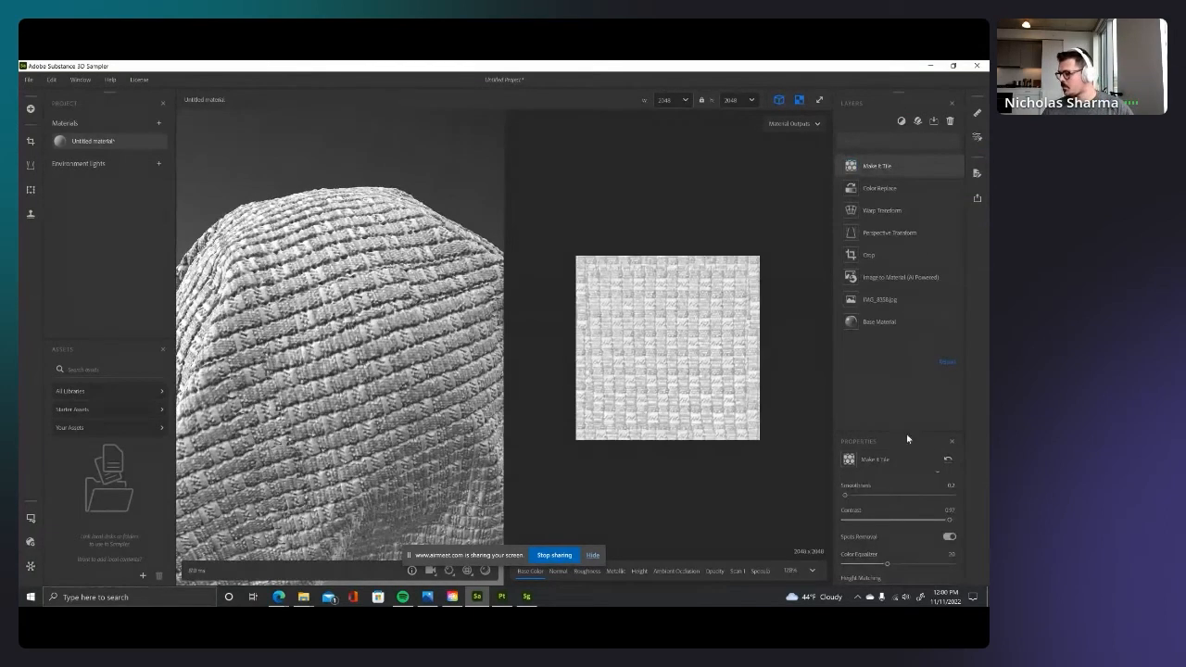
drag(846, 496, 889, 495)
drag(946, 524, 885, 522)
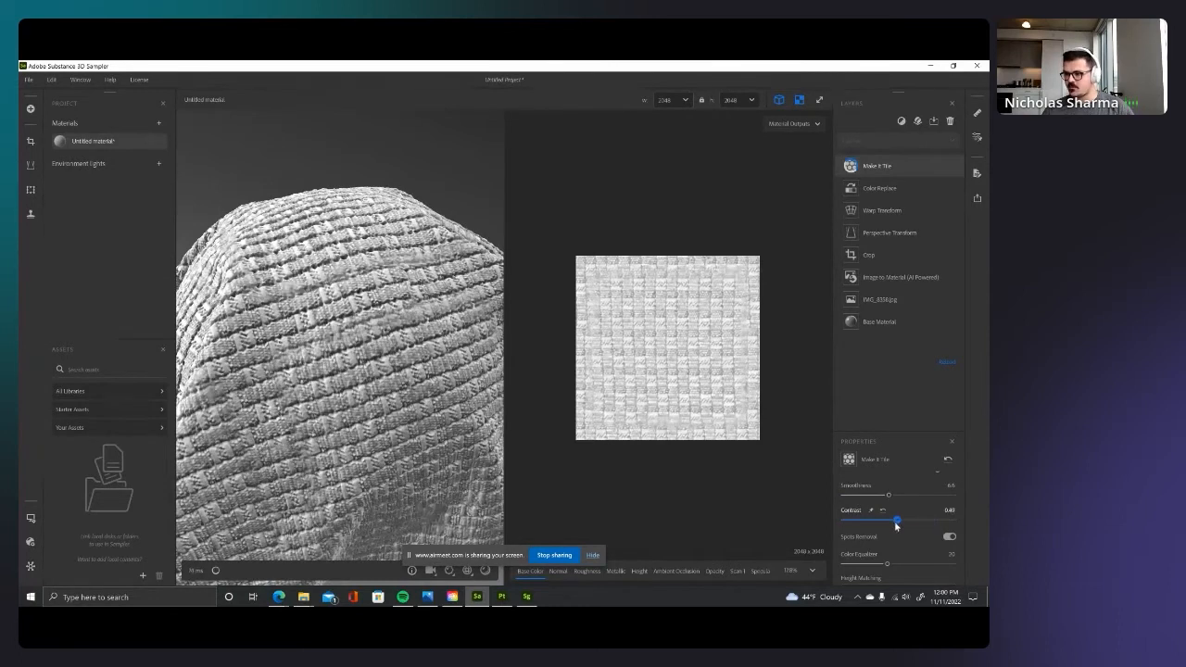
drag(925, 498, 860, 496)
scroll(403, 349, down, 3)
drag(403, 348, 401, 318)
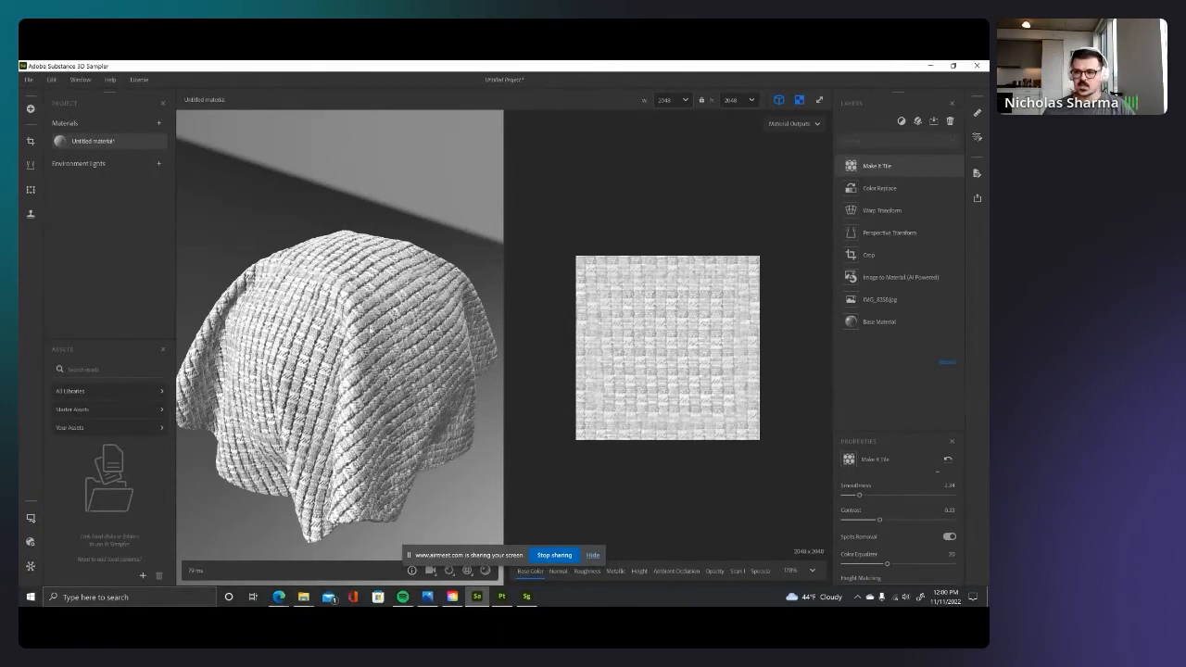
drag(365, 338, 309, 339)
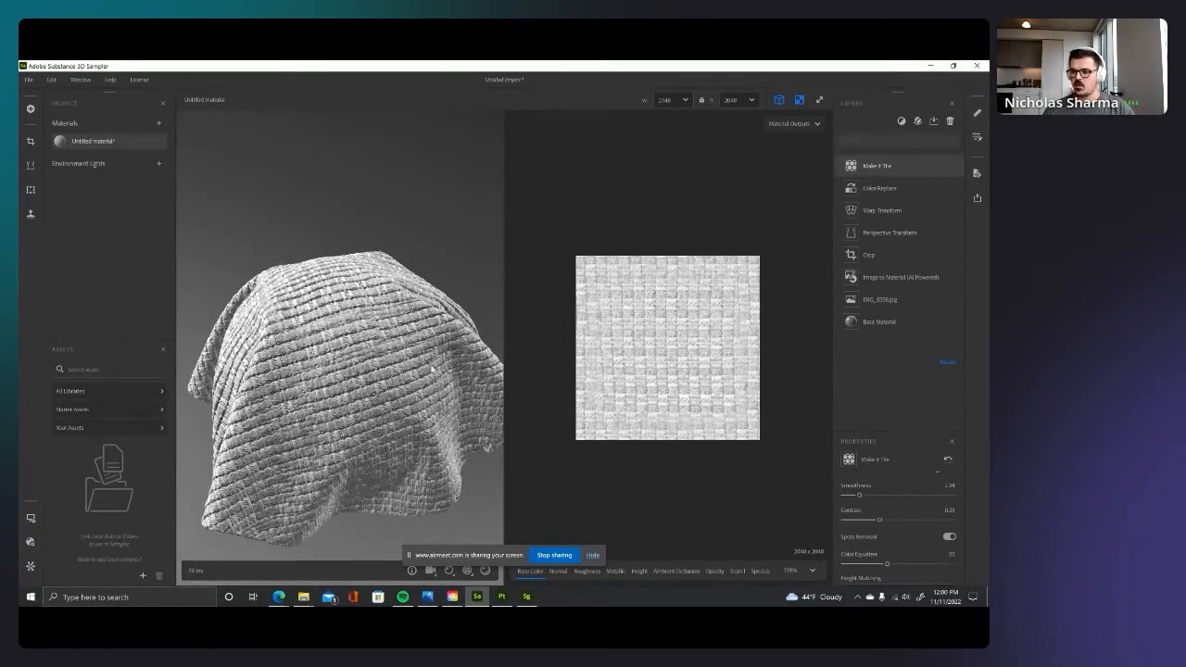
drag(384, 356, 287, 362)
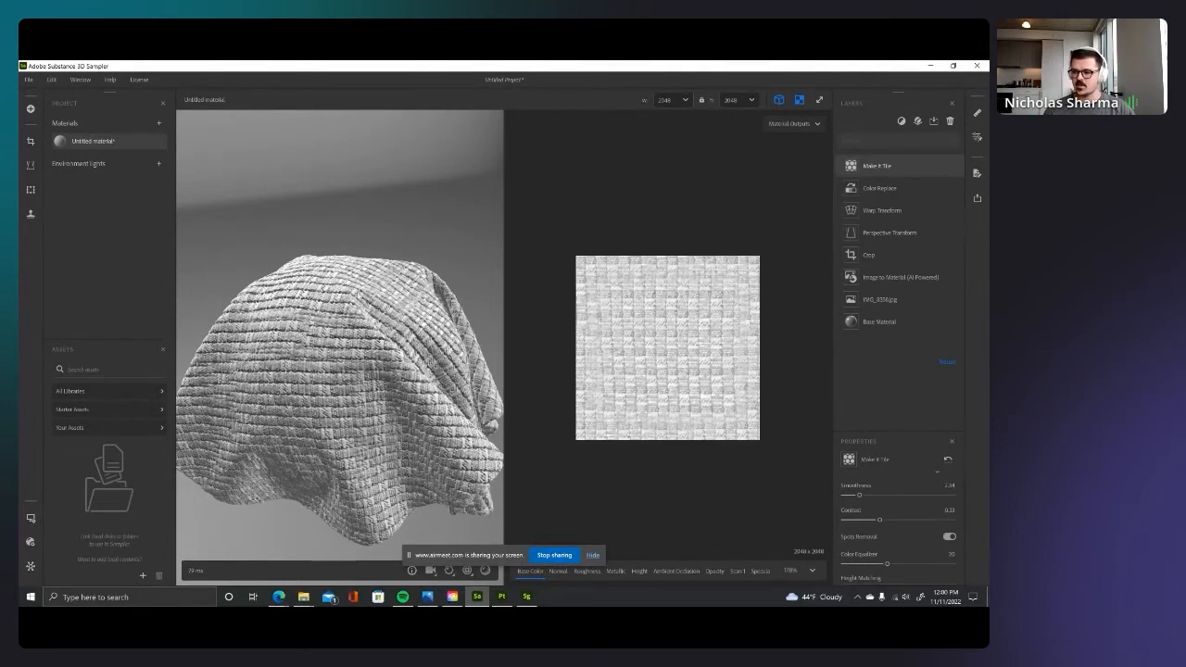
drag(352, 392, 351, 321)
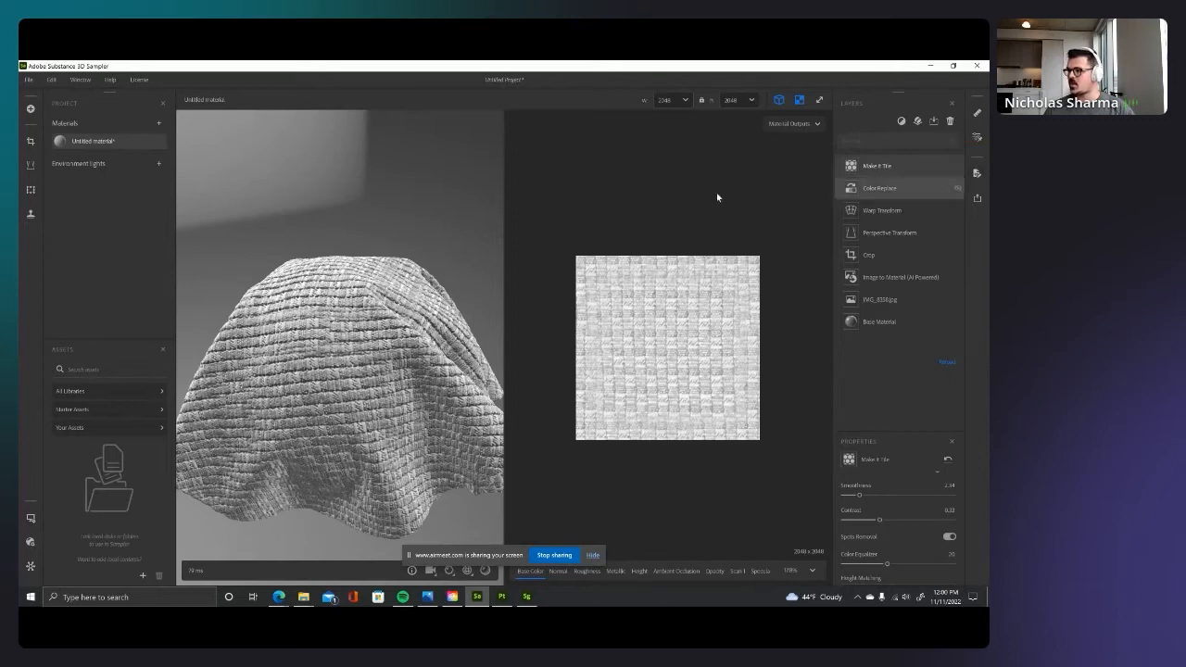
Step: Rename the untitled project material as GS ARound Demo
drag(359, 362, 289, 331)
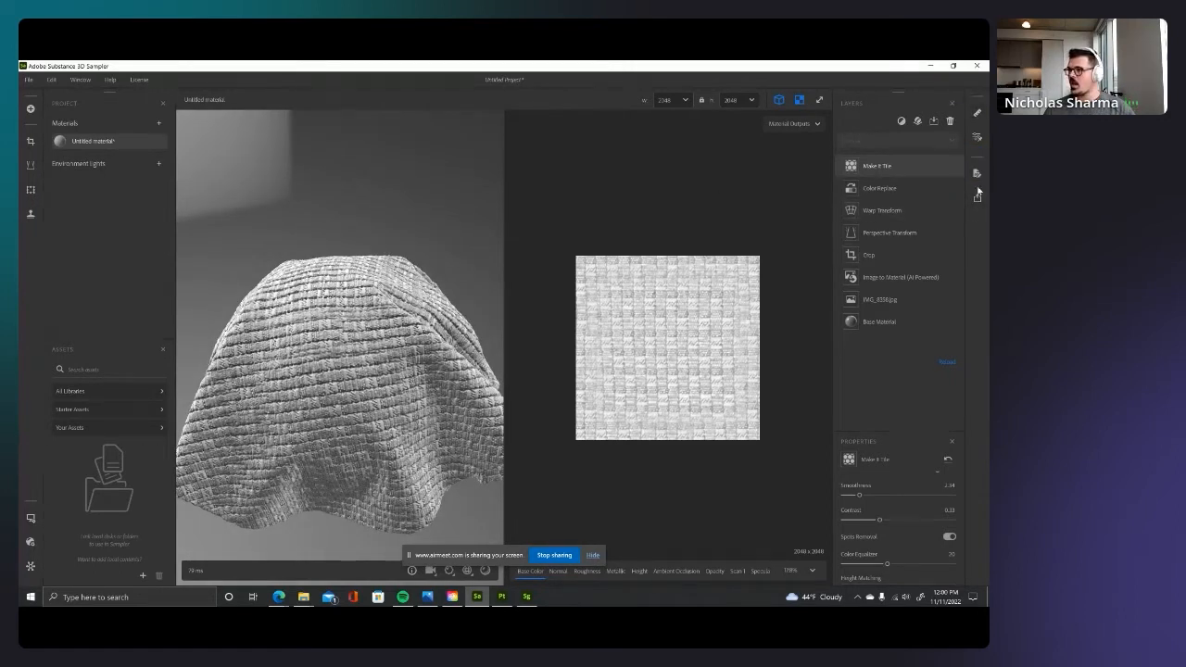
mouse_move(101, 145)
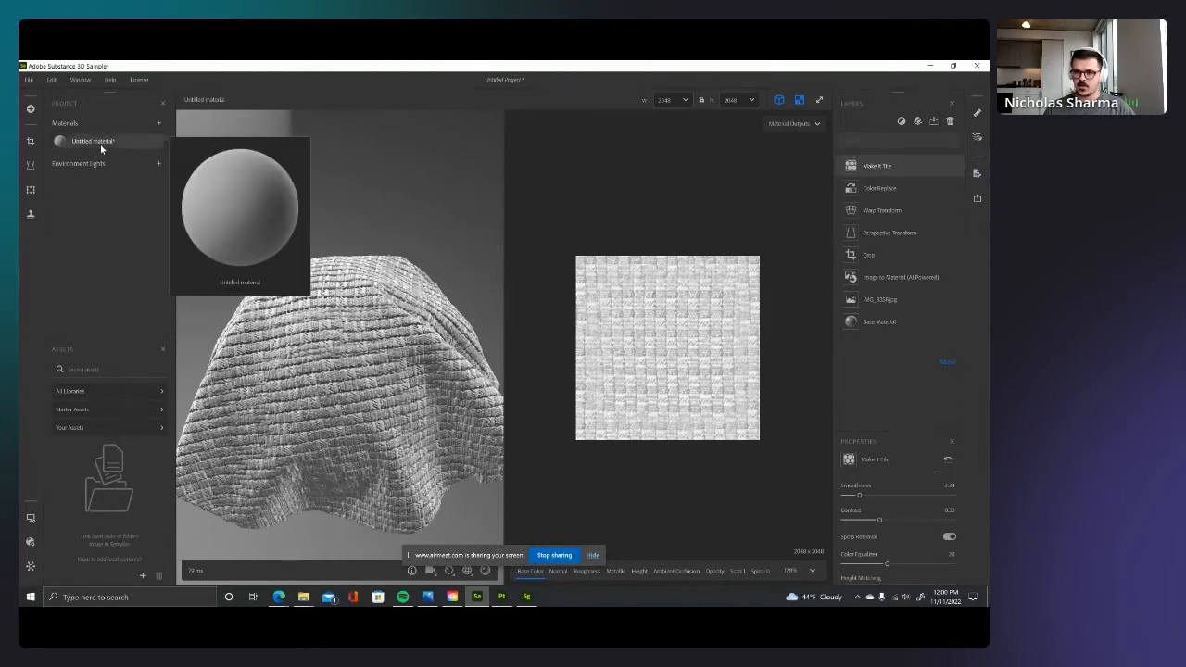
right_click(102, 142)
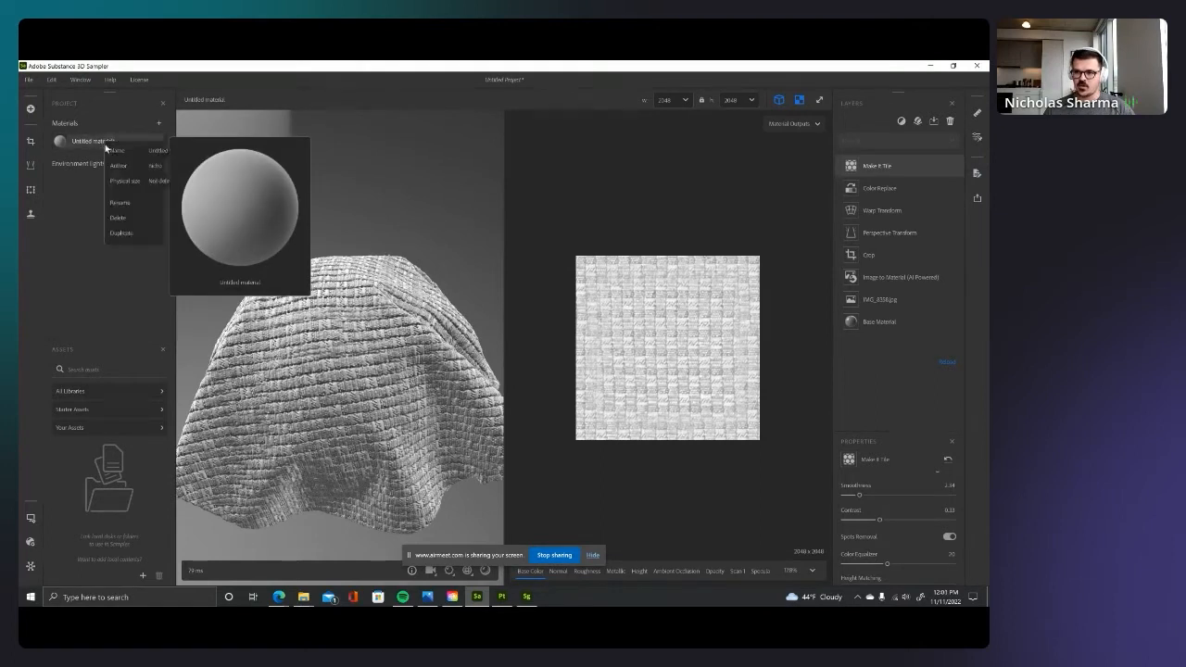
click(135, 204)
text(cd)
text( ARound Dem)
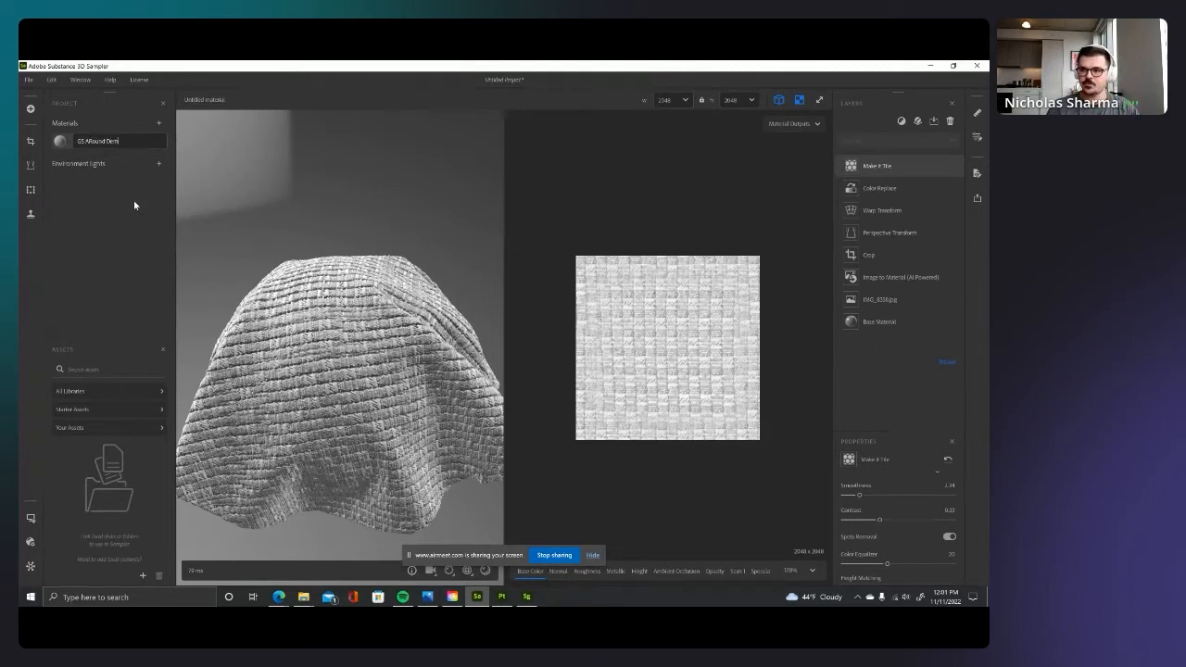
text(o)
key(Return)
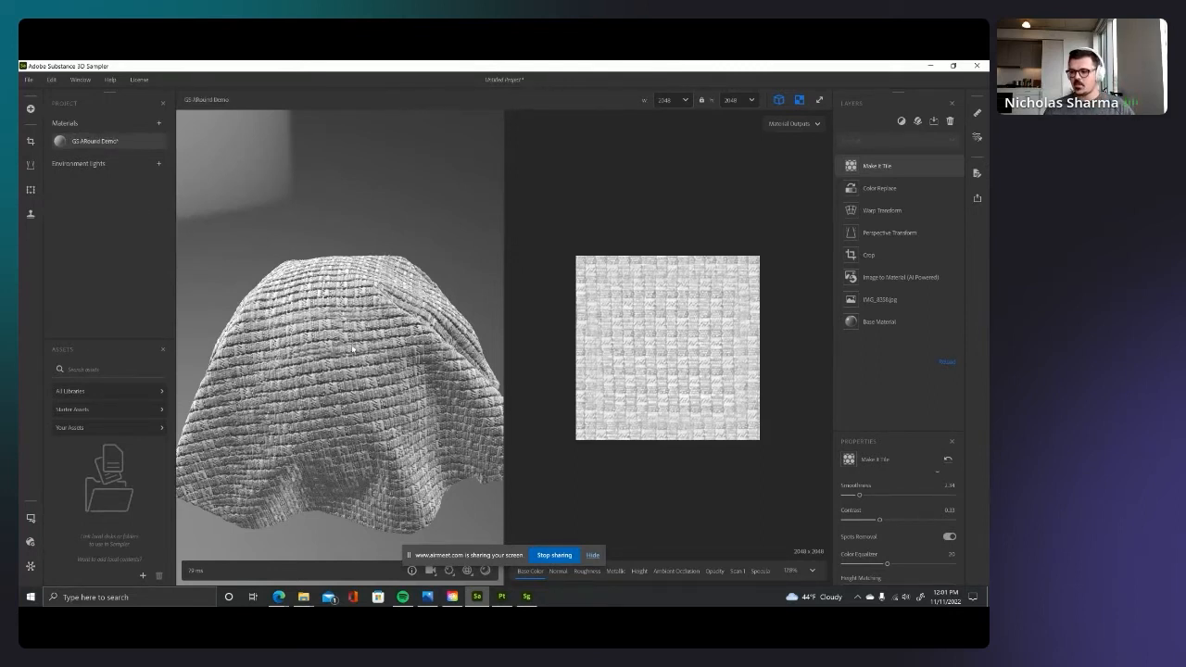
Step: Send the GS ARound Demo material to Substance 3D Painter and switch to Painter
drag(353, 349, 439, 303)
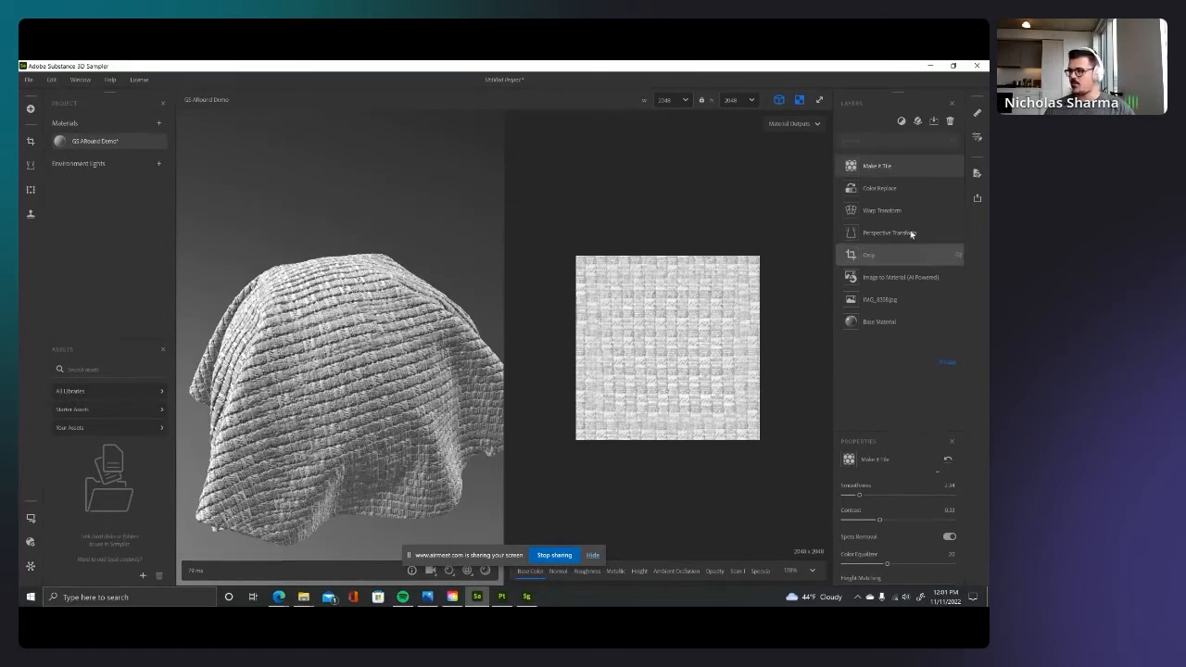
click(977, 198)
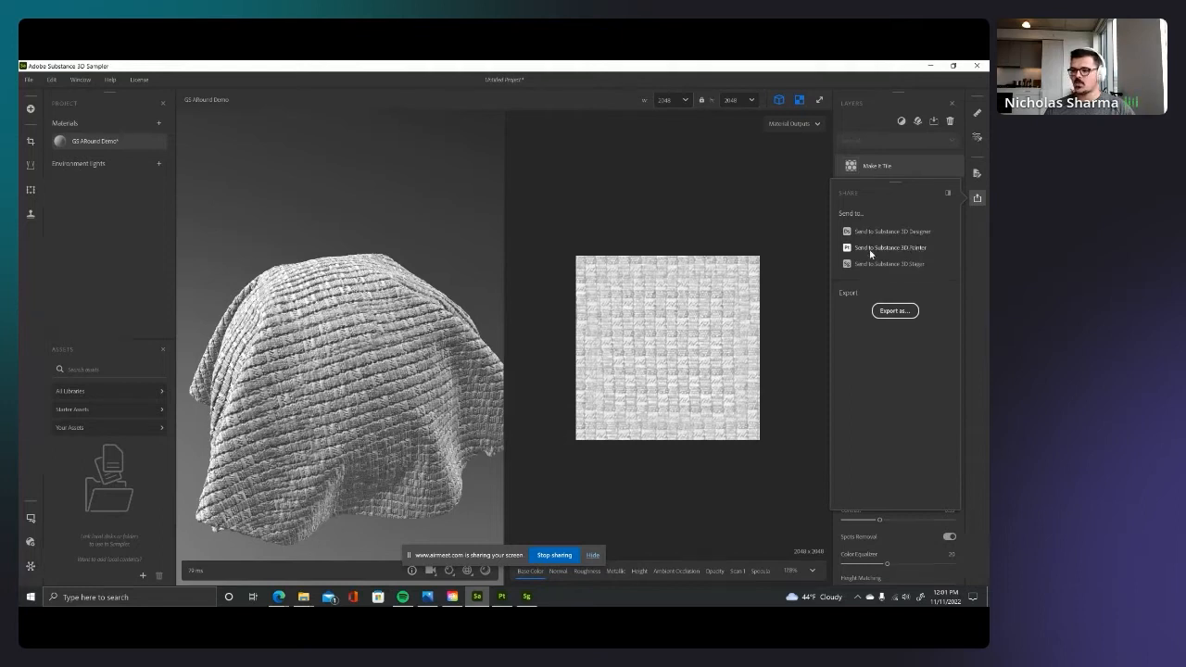
click(903, 247)
click(502, 597)
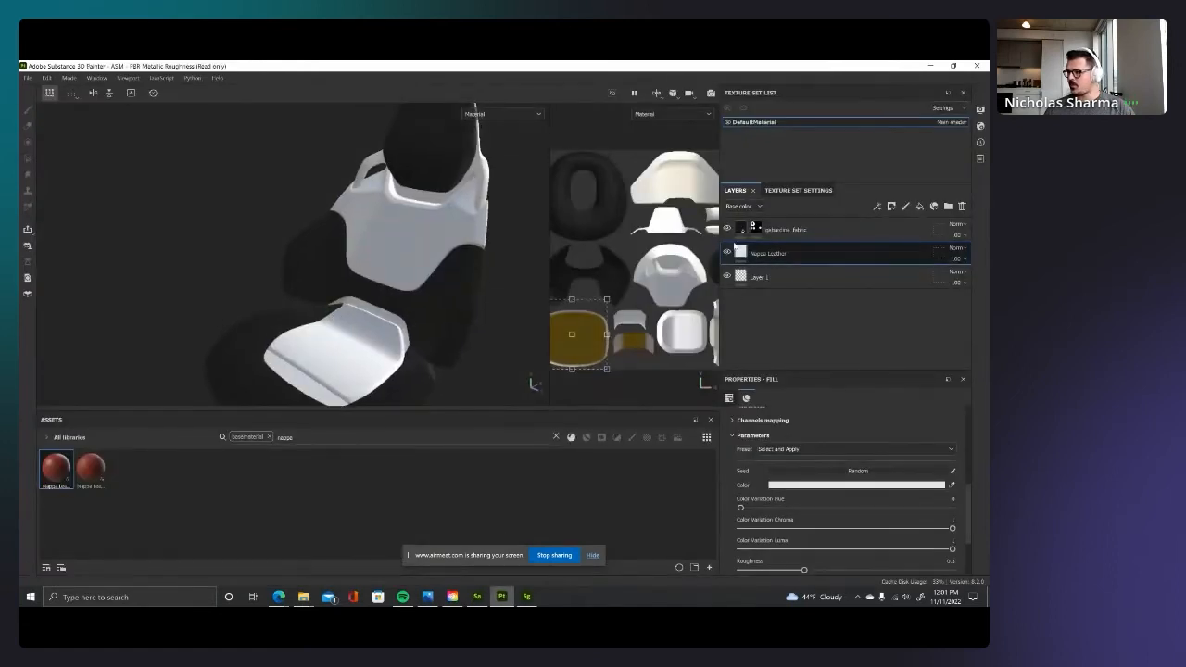
Step: Clear the nappa search, show only materials in the asset library, and enlarge the library area to find the sent fabric
click(739, 231)
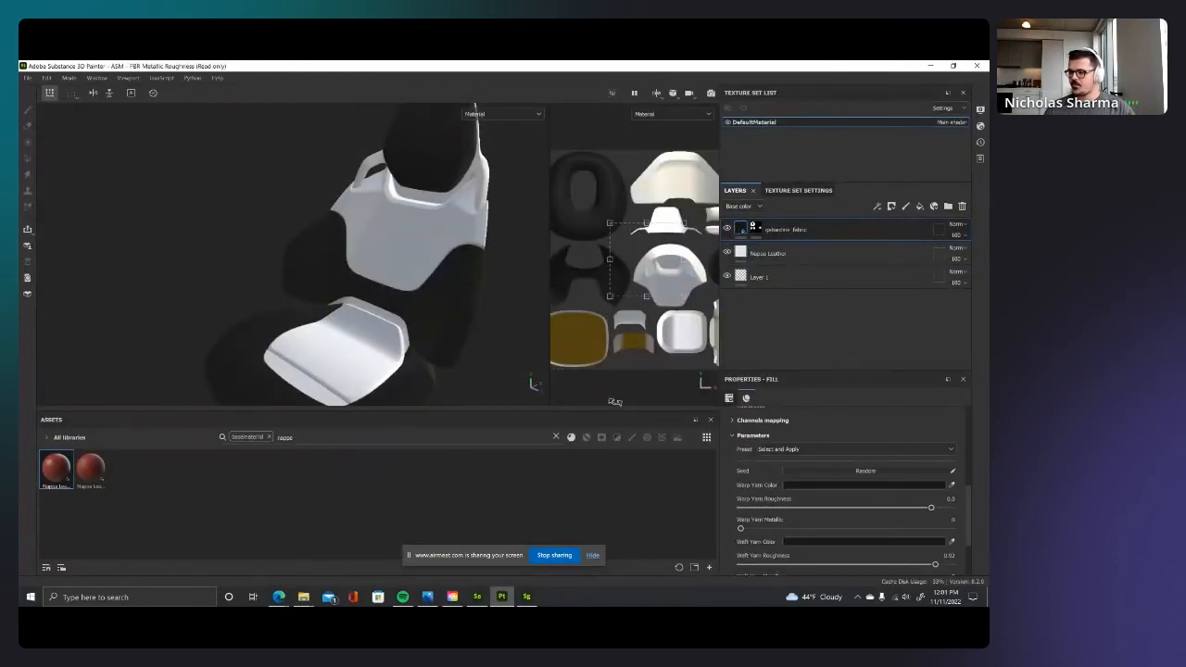
click(268, 436)
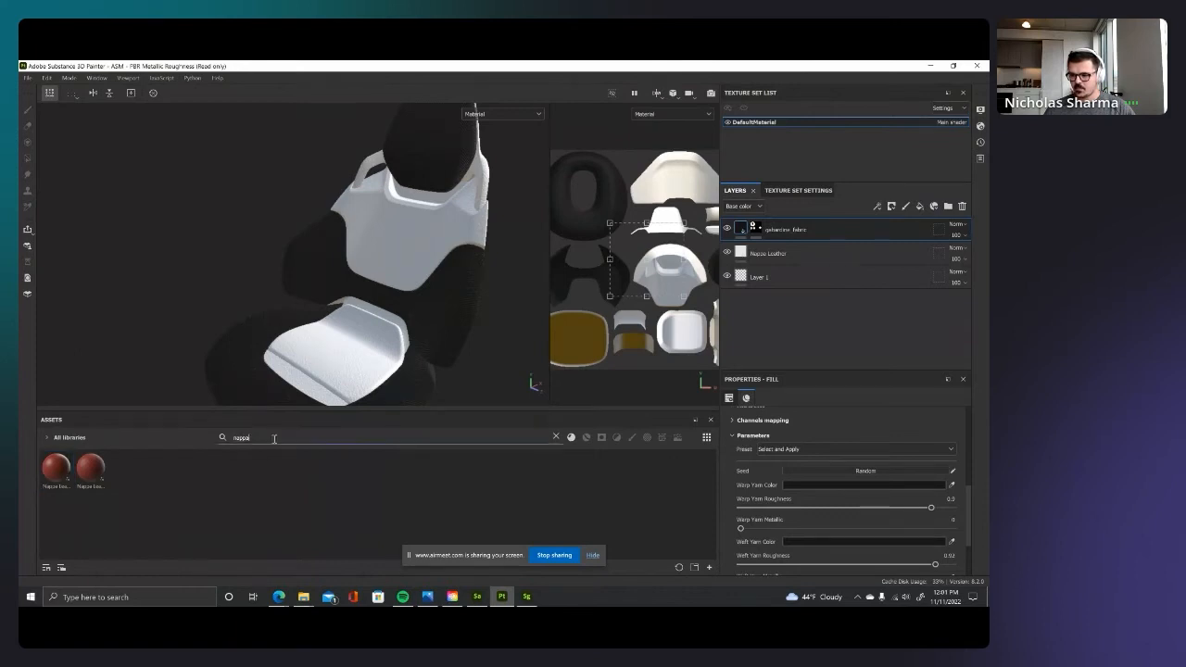
key(BackSpace)
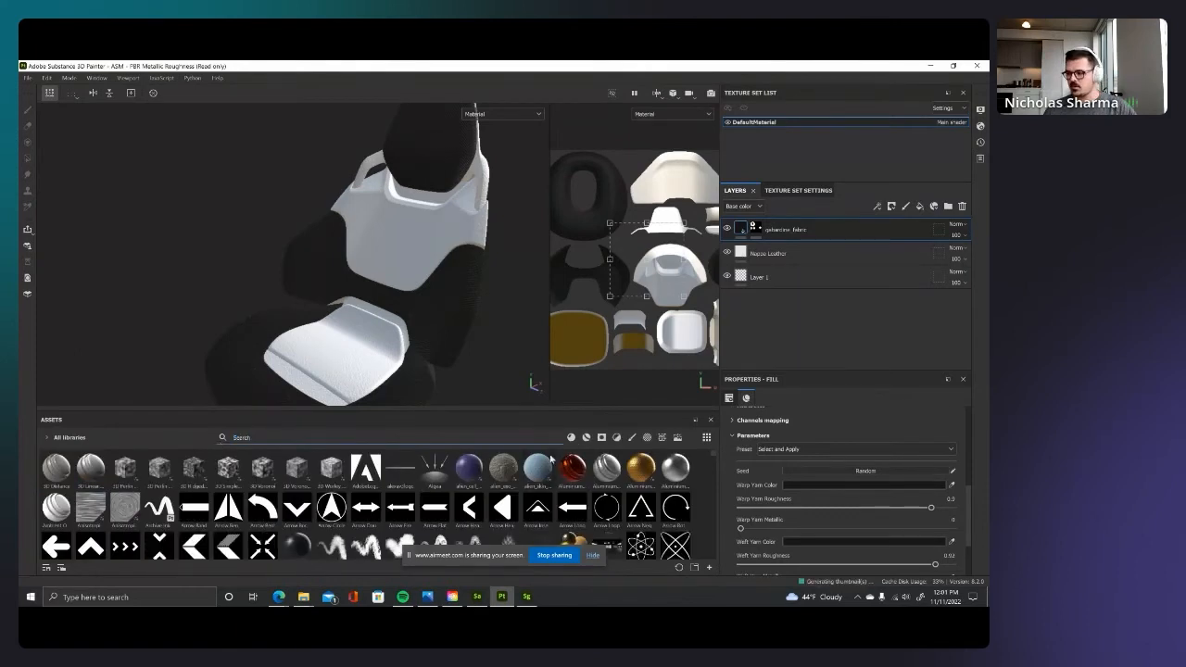
scroll(372, 516, down, 5)
scroll(372, 516, up, 5)
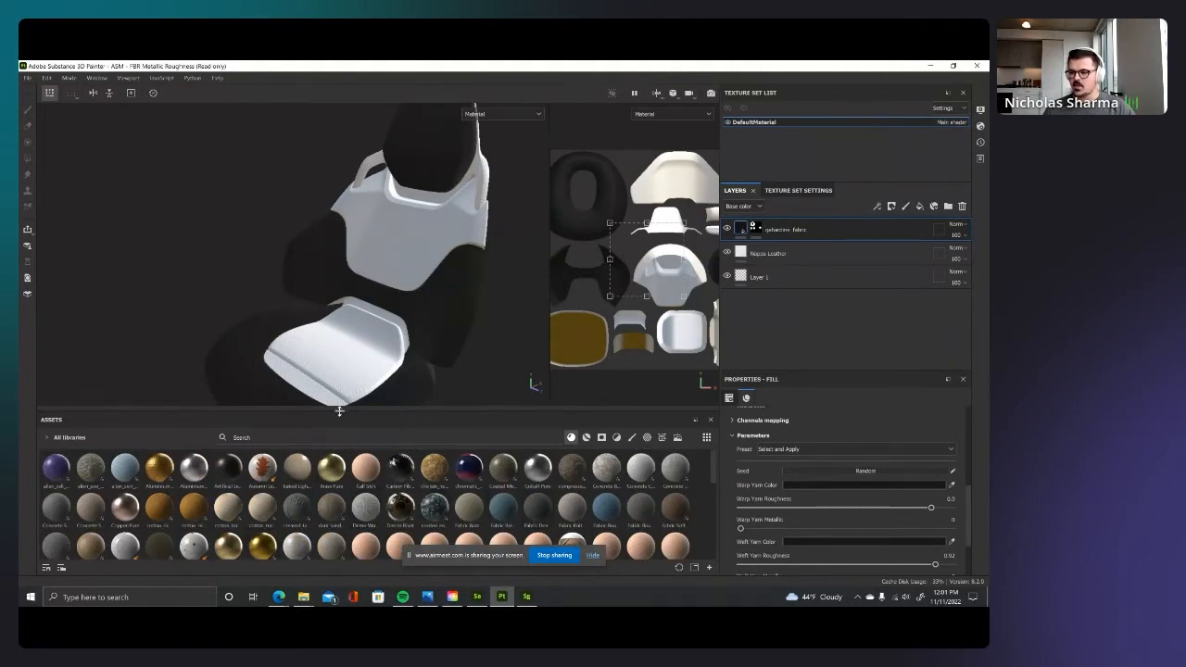
drag(340, 411, 341, 382)
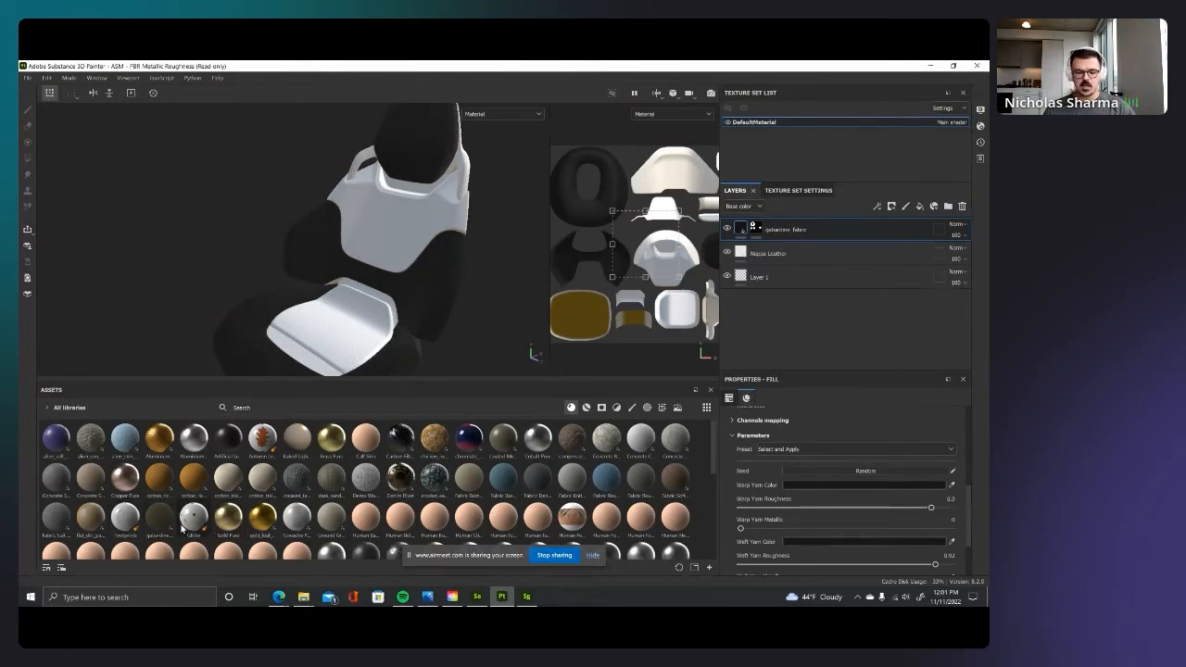
mouse_move(182, 528)
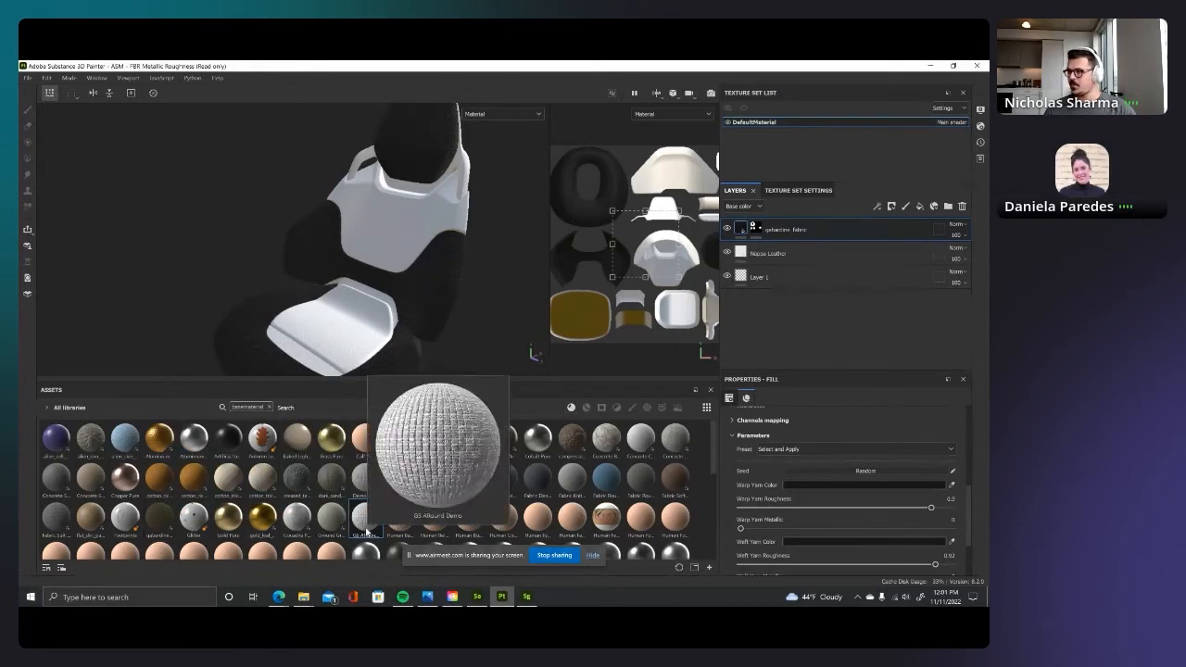
Step: Apply the GS ARound Demo material to the seat as the top fill layer and scale its pattern down to a fine weave
drag(367, 534, 554, 199)
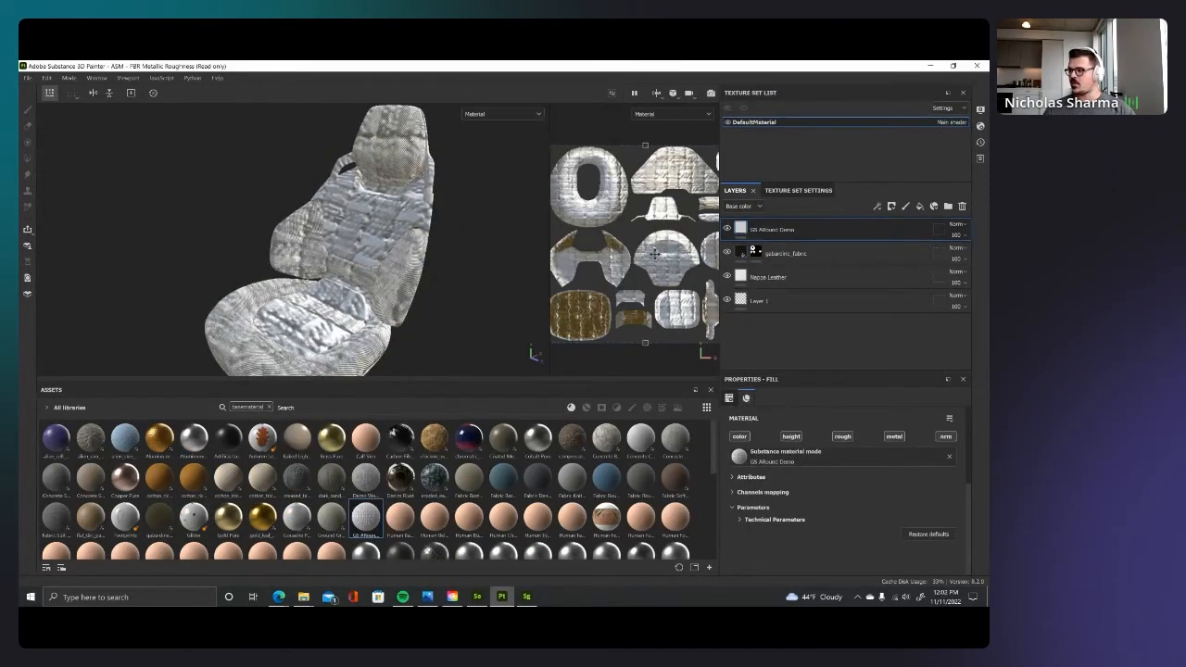
drag(549, 224, 512, 172)
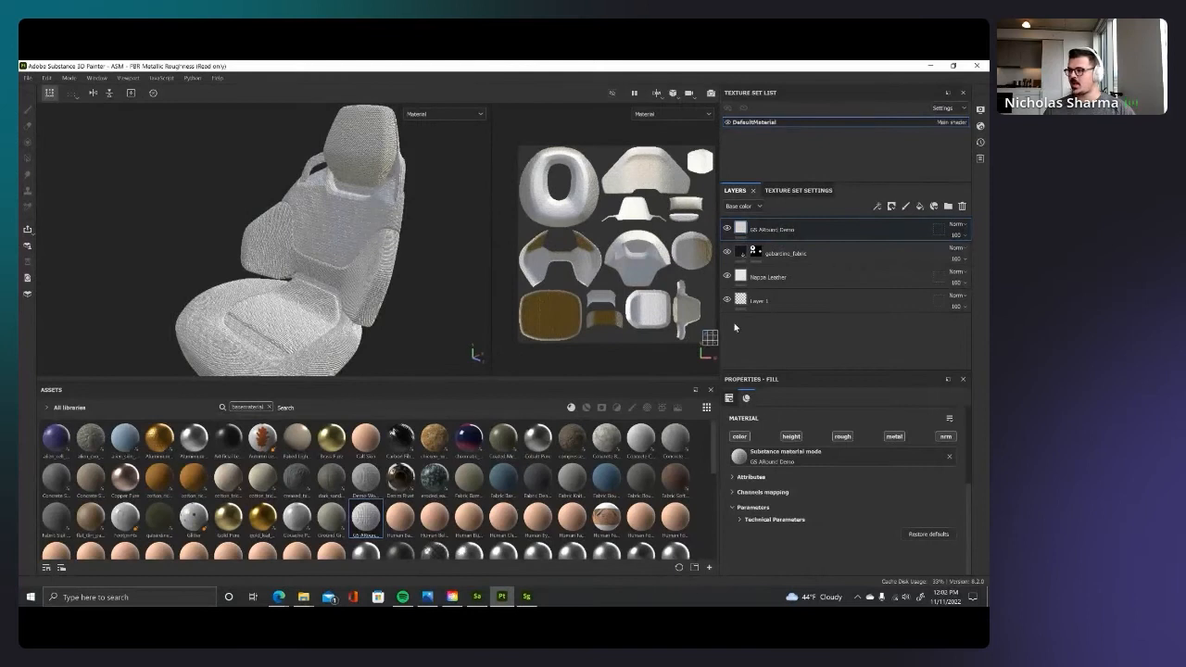
Step: Hide the gabardine_fabric layer and inspect the new weave up close on the seat's side bolster and cushion
alt+right_drag(286, 256, 454, 251)
alt+drag(453, 251, 317, 236)
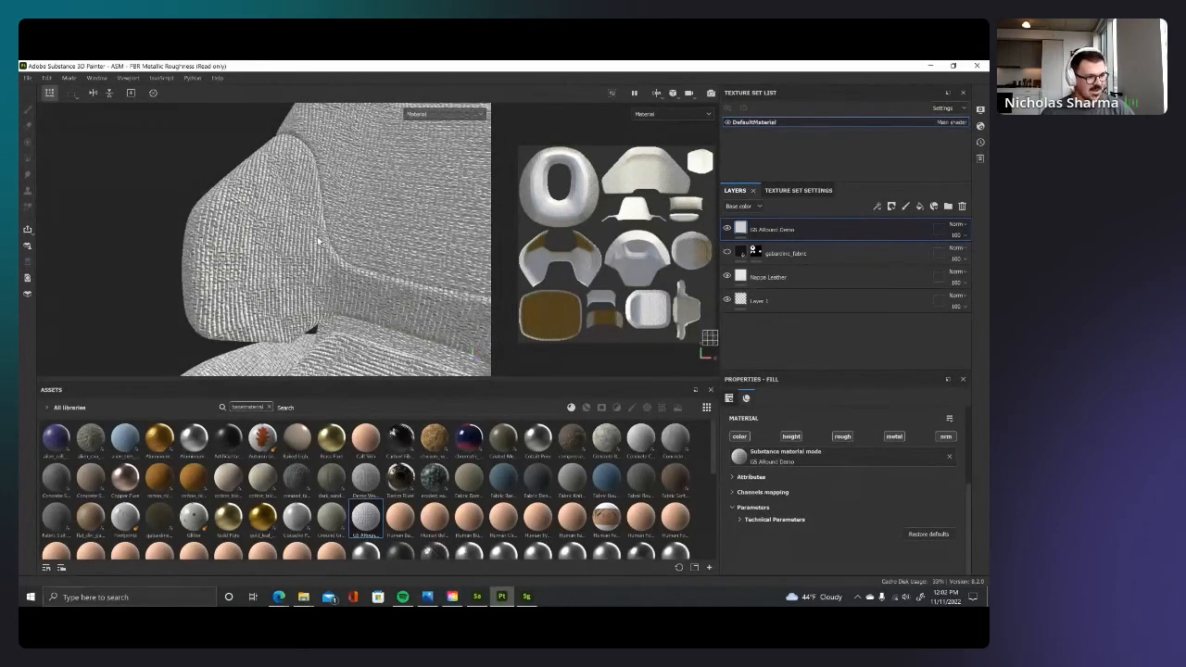
alt+right_drag(335, 251, 154, 249)
alt+drag(241, 251, 284, 255)
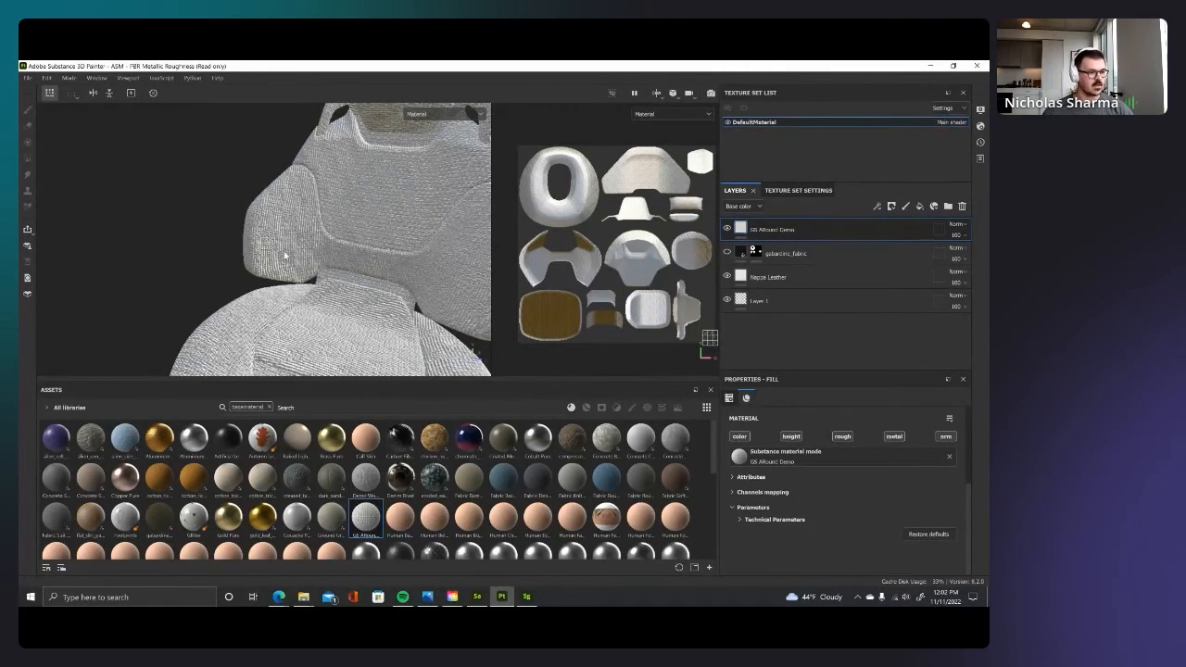
alt+drag(284, 251, 260, 256)
Step: Copy the gabardine_fabric layer's mask into the GS ARound Demo layer and check the weave on the headrest, bolsters and cushion
click(756, 252)
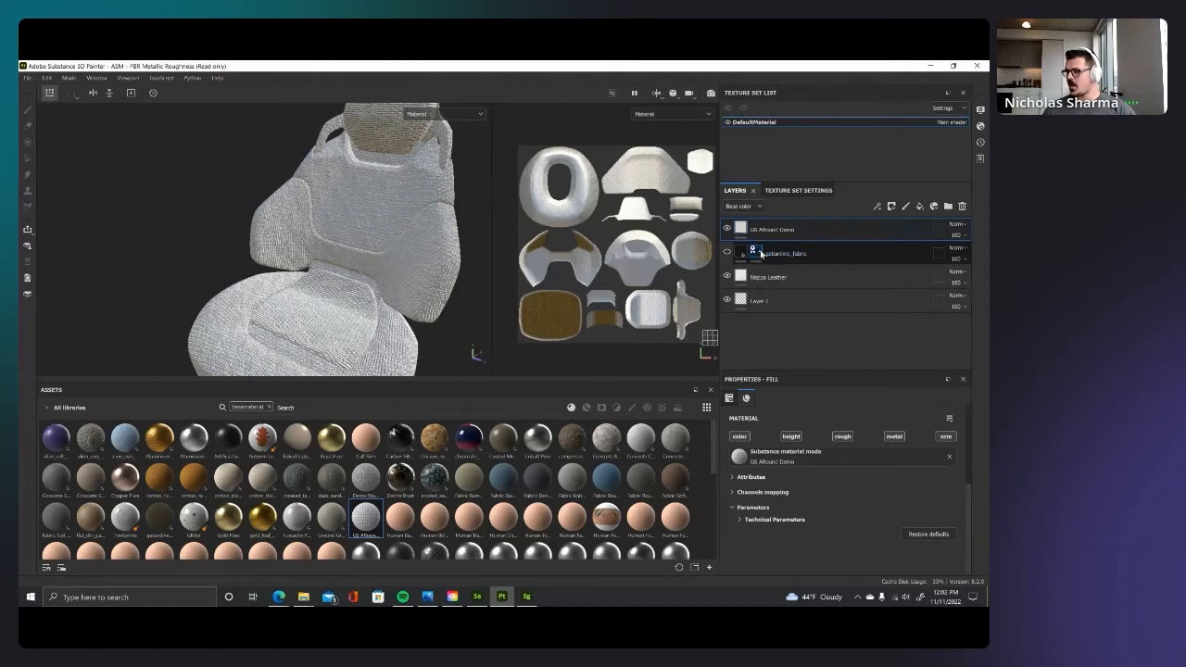
right_click(762, 252)
click(829, 342)
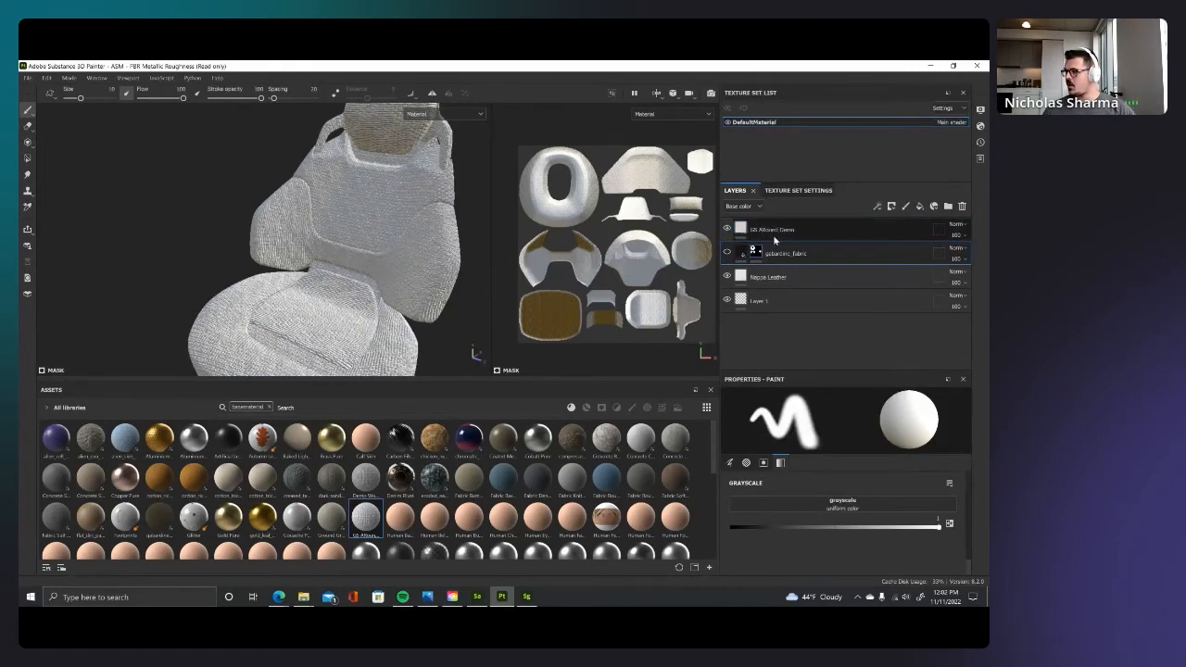
click(770, 232)
right_click(770, 232)
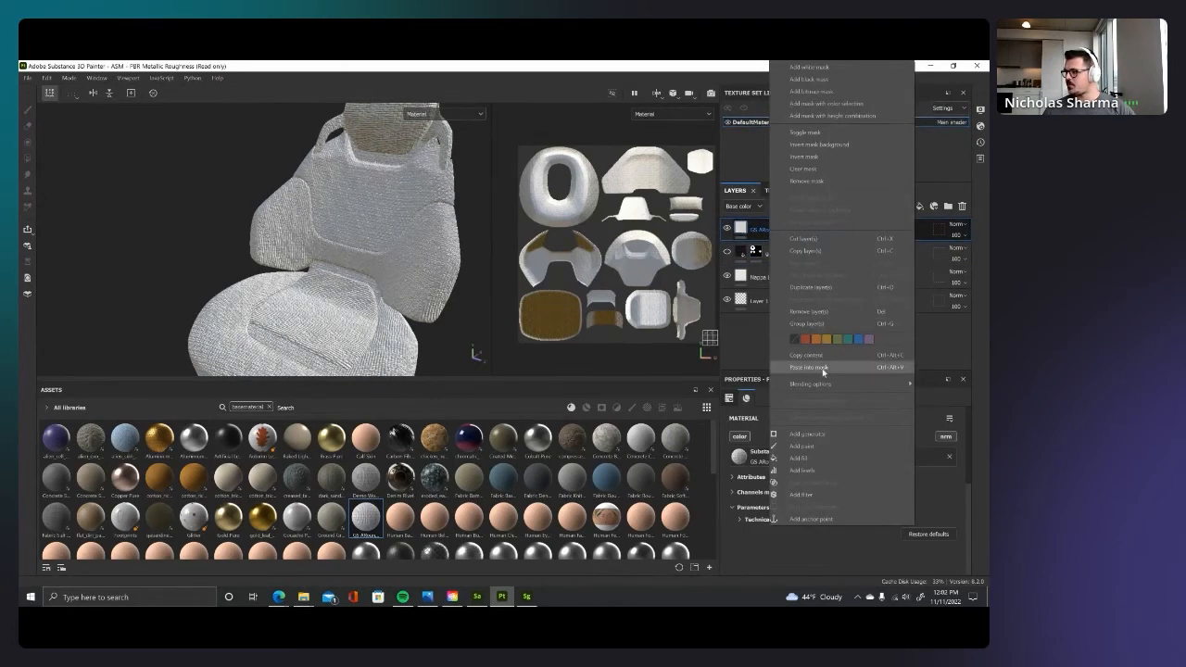
click(809, 367)
alt+drag(345, 236, 327, 295)
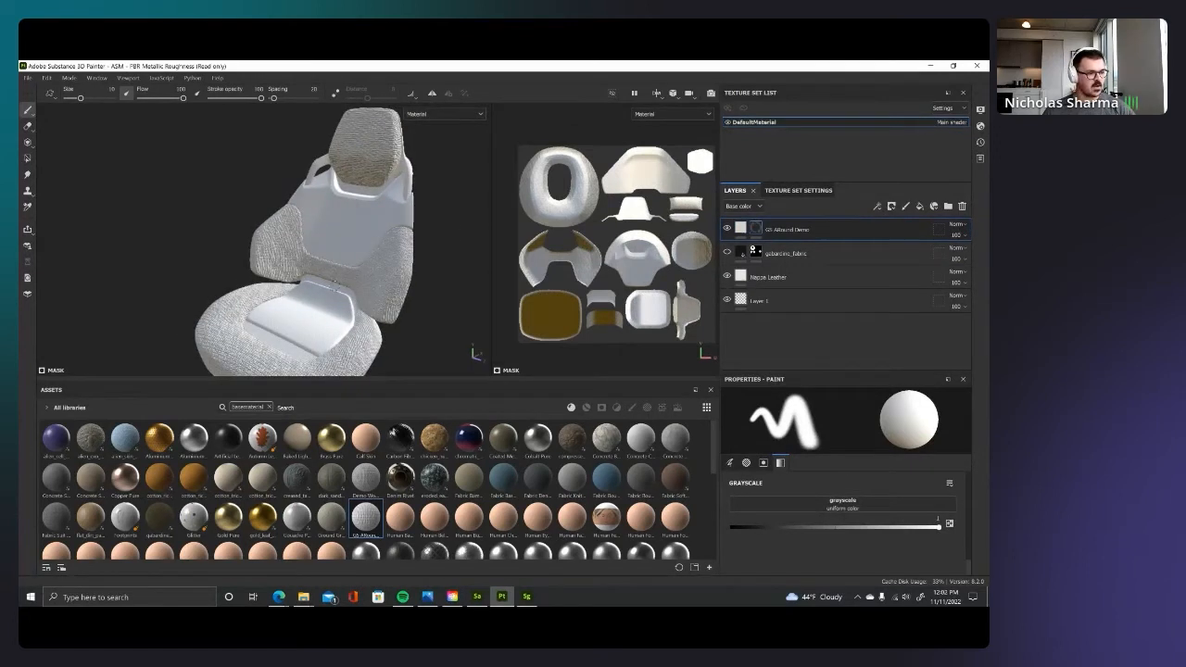
scroll(357, 267, up, 4)
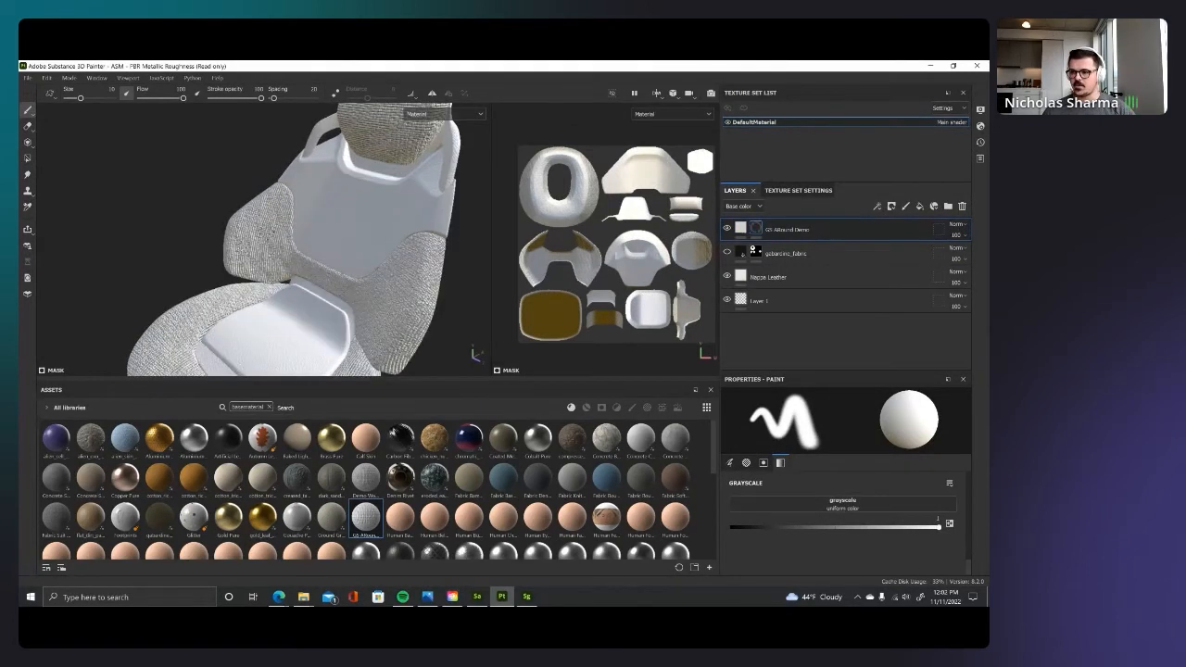
alt+drag(293, 242, 403, 269)
click(742, 228)
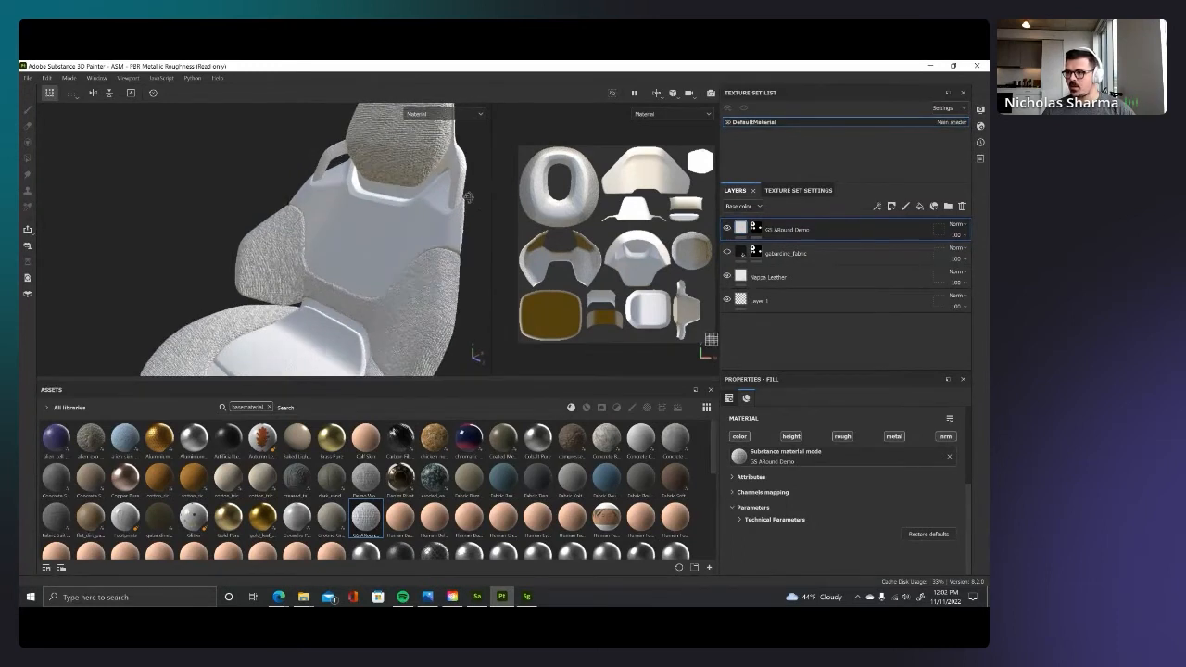
alt+drag(424, 247, 410, 153)
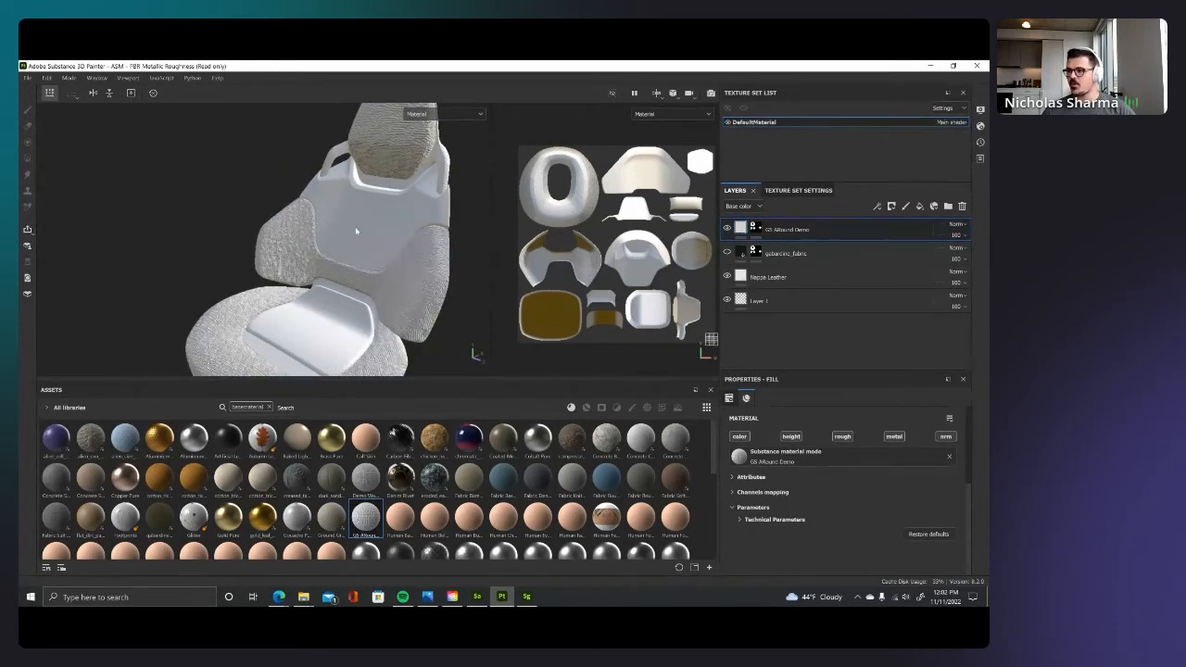
alt+drag(395, 235, 344, 212)
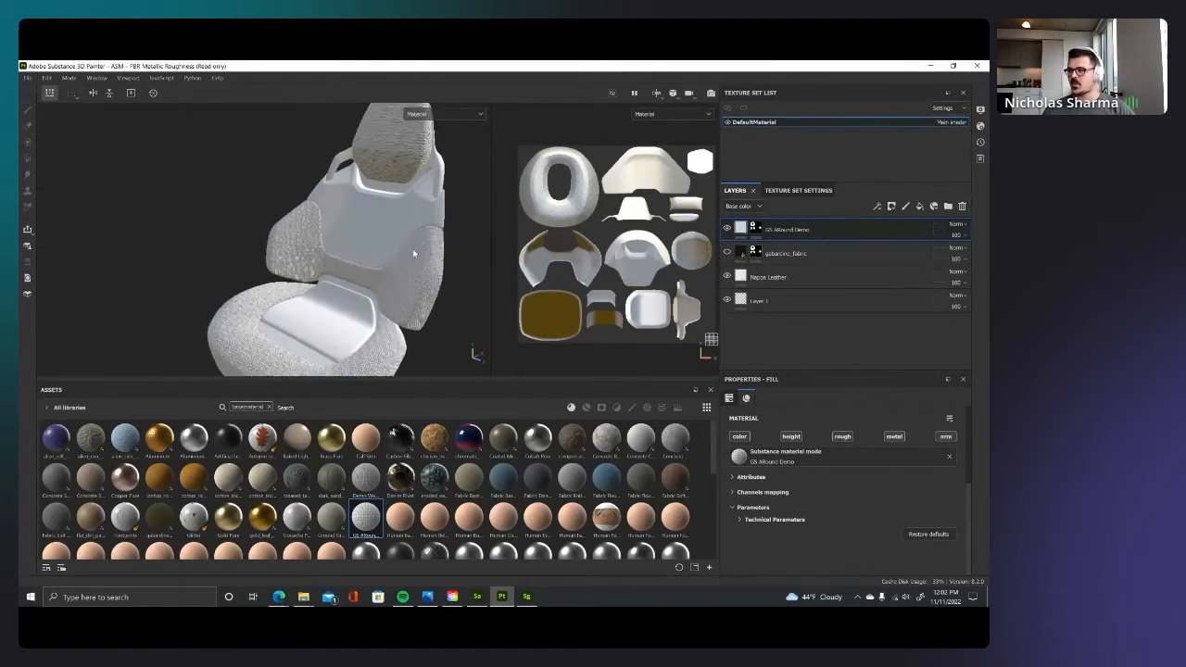
Step: Change the Nappa Leather layer's color to the near-black swatch 171717
click(778, 281)
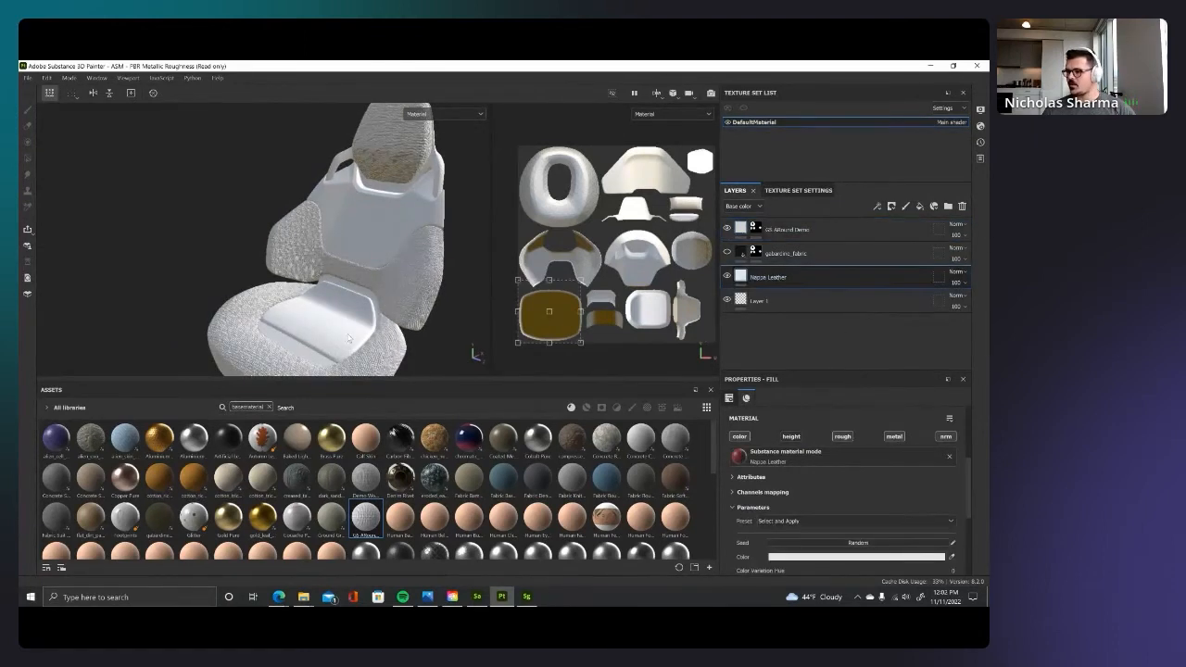
alt+drag(381, 206, 374, 265)
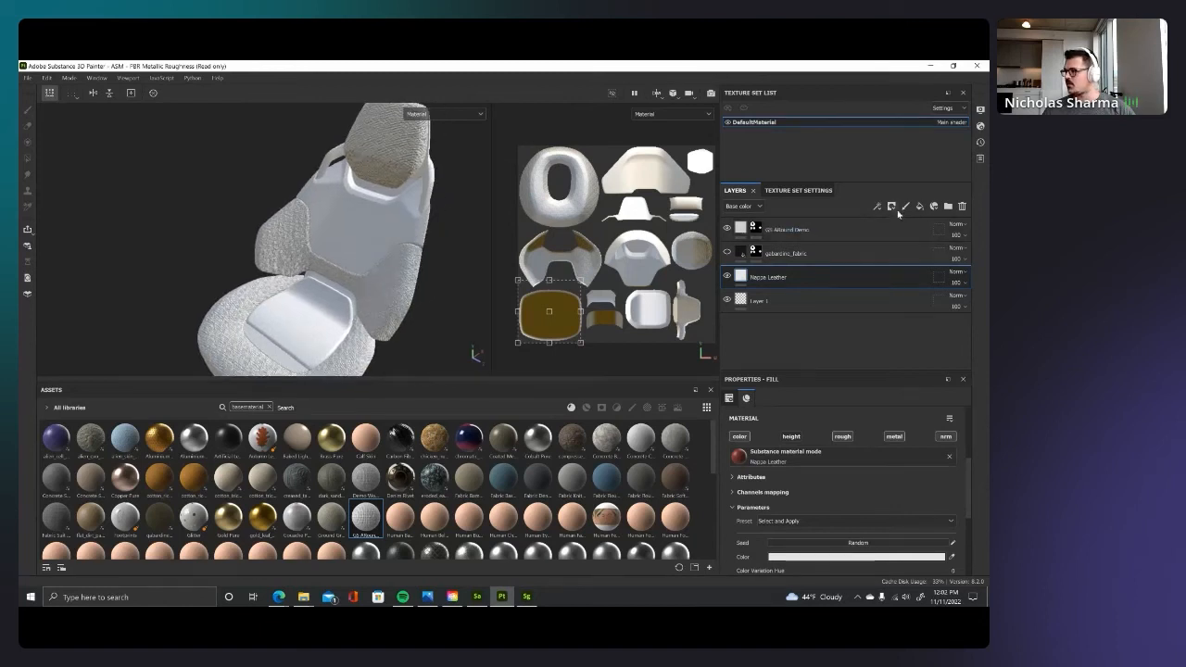
click(795, 557)
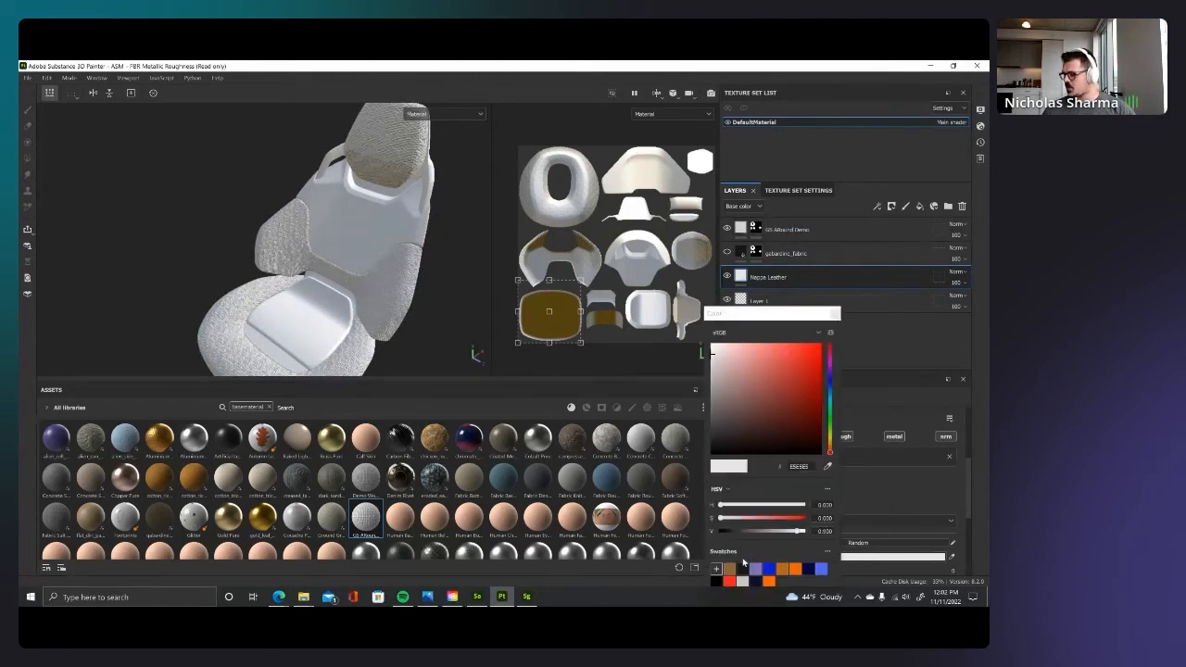
click(743, 568)
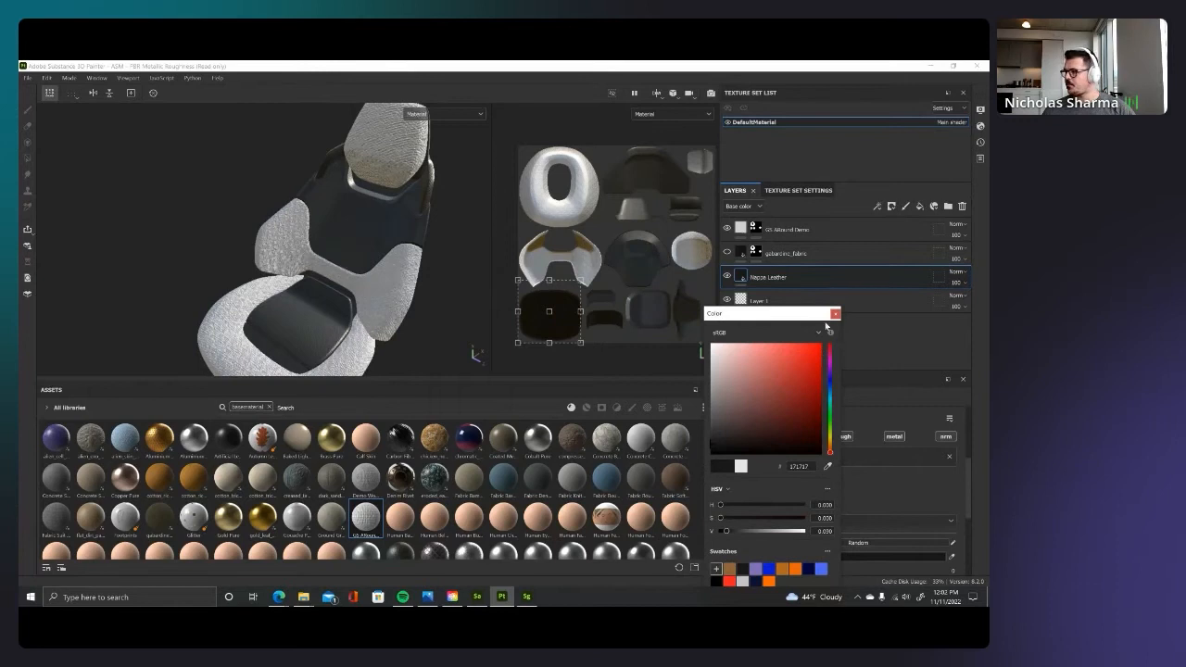
click(835, 314)
Step: Add a black mask to the Nappa Leather layer and reveal the leather on the backrest and cushion center panels by UV chunk
right_click(796, 276)
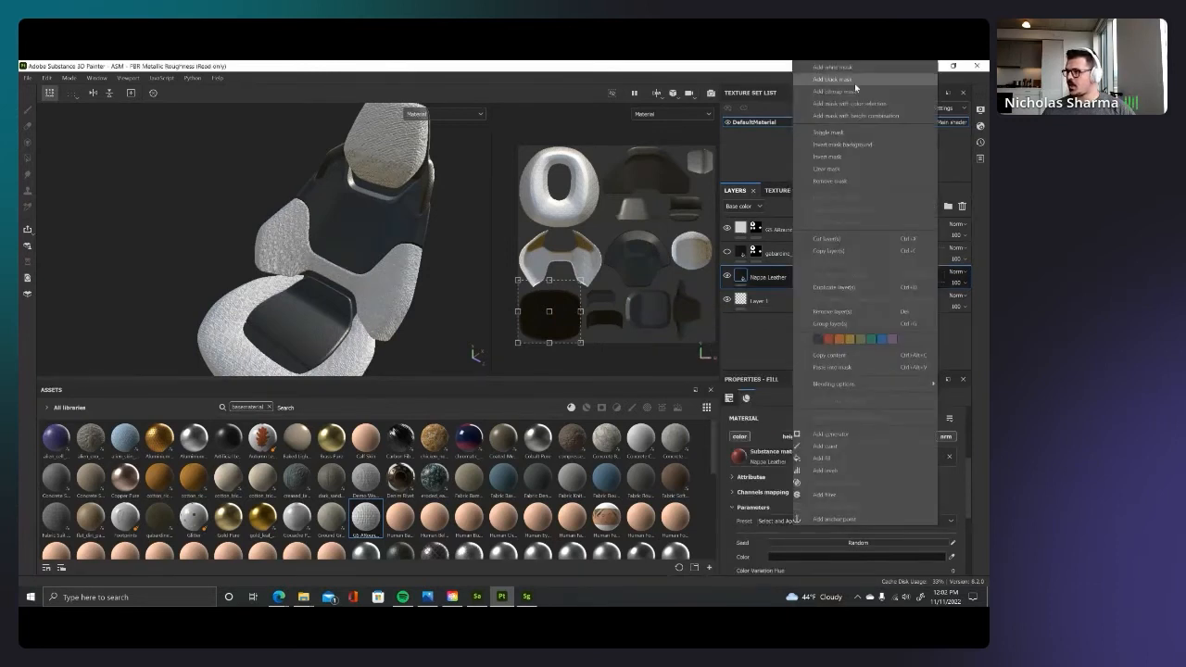
click(855, 87)
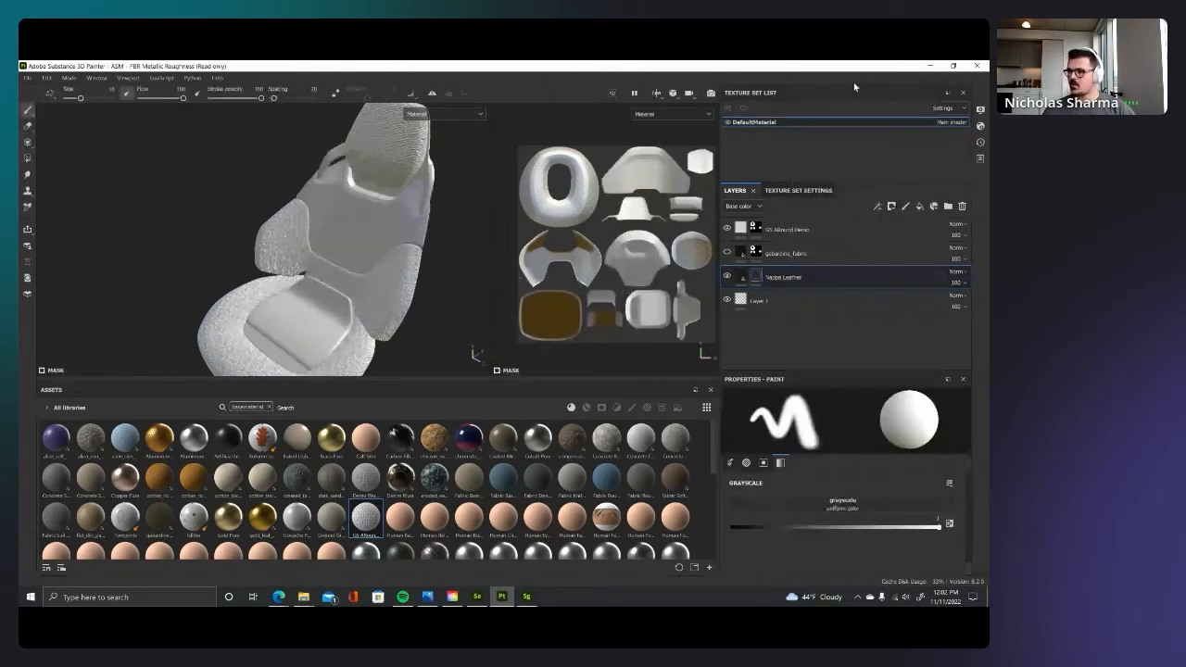
click(26, 158)
click(335, 249)
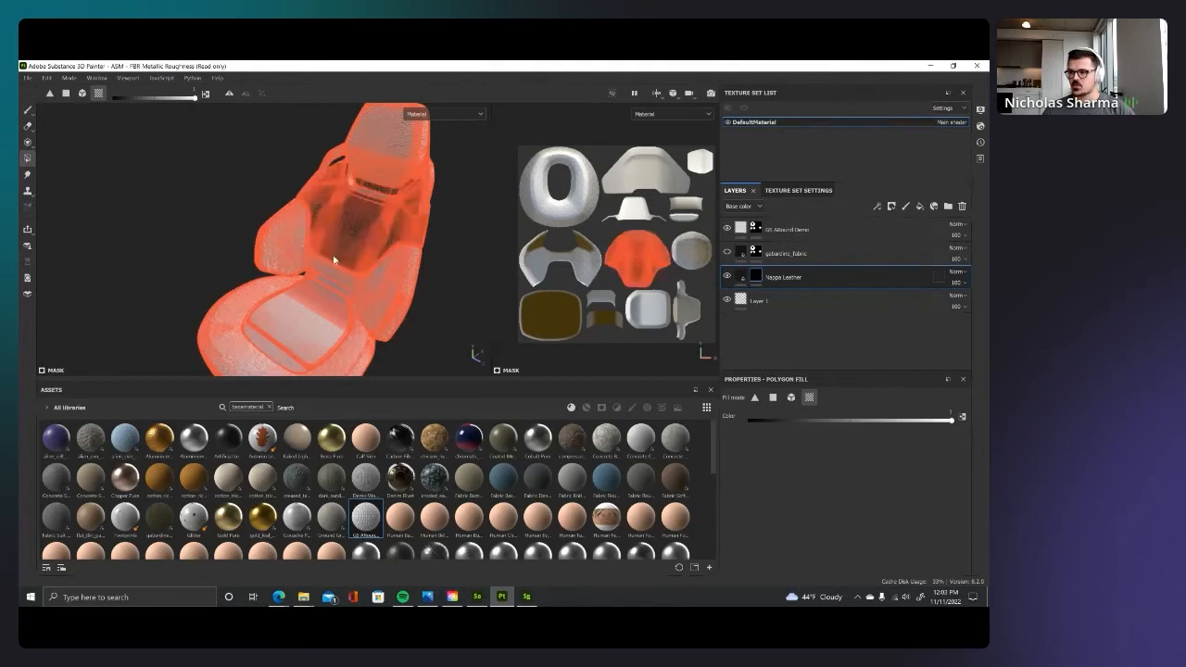
click(309, 330)
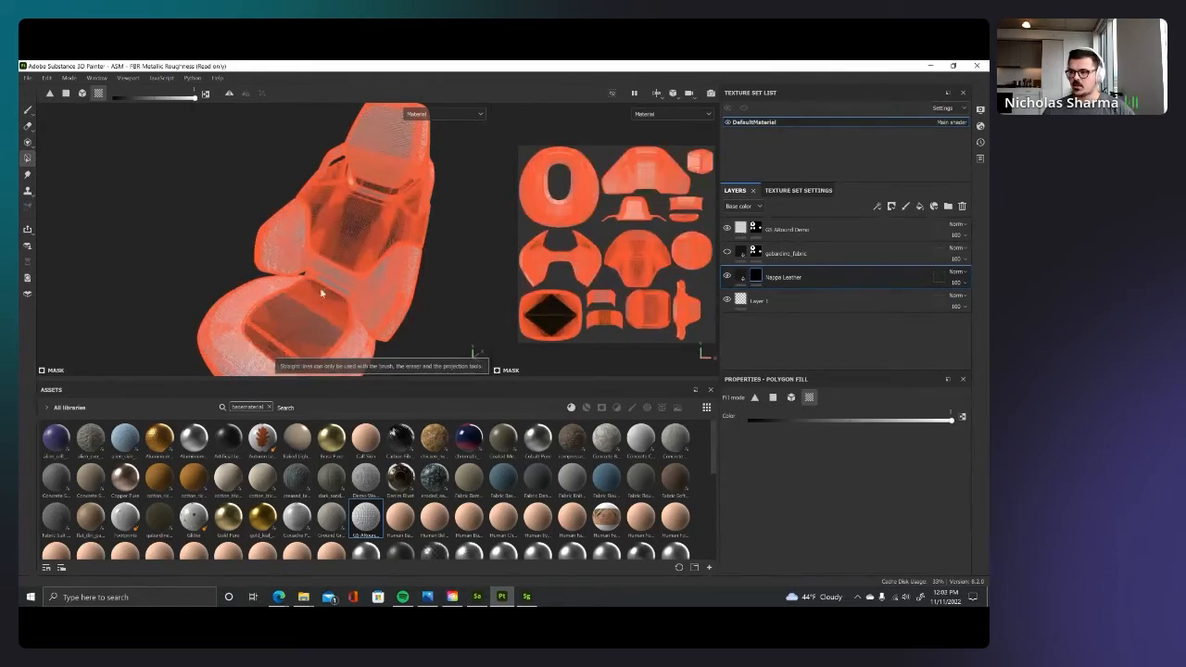
click(26, 109)
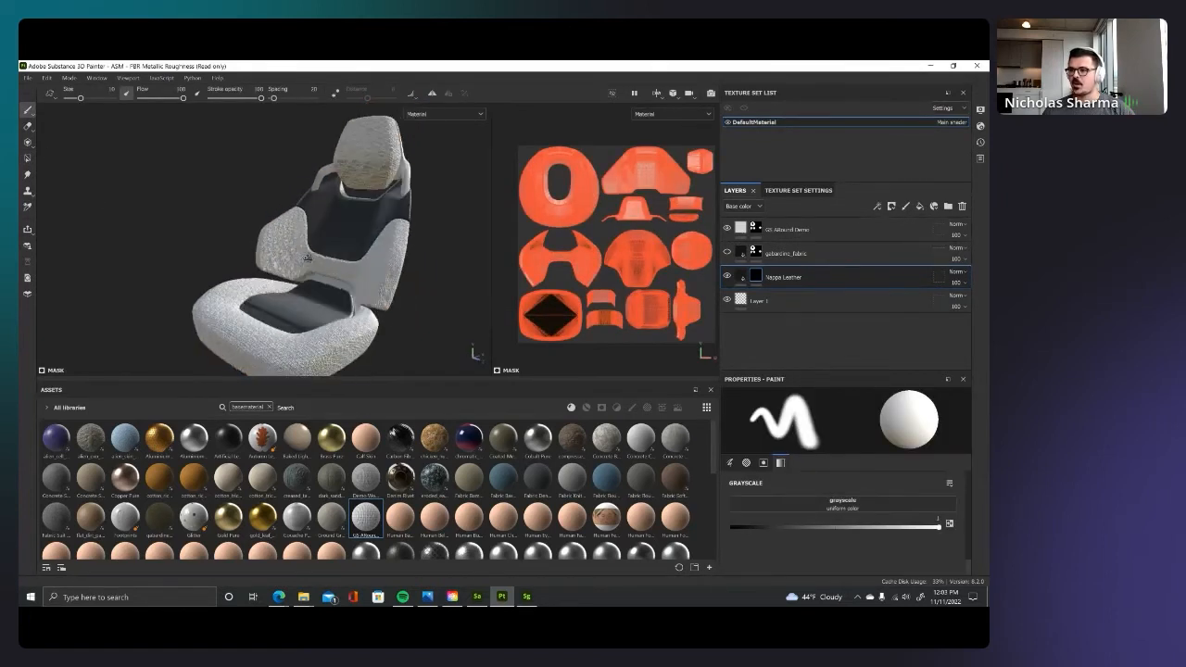
Step: Search the assets for "nappa", apply Nappa Leather Chevron Quilt to the seat, and place its layer directly above the Nappa Leather layer
scroll(326, 238, up, 2)
alt+drag(327, 238, 475, 257)
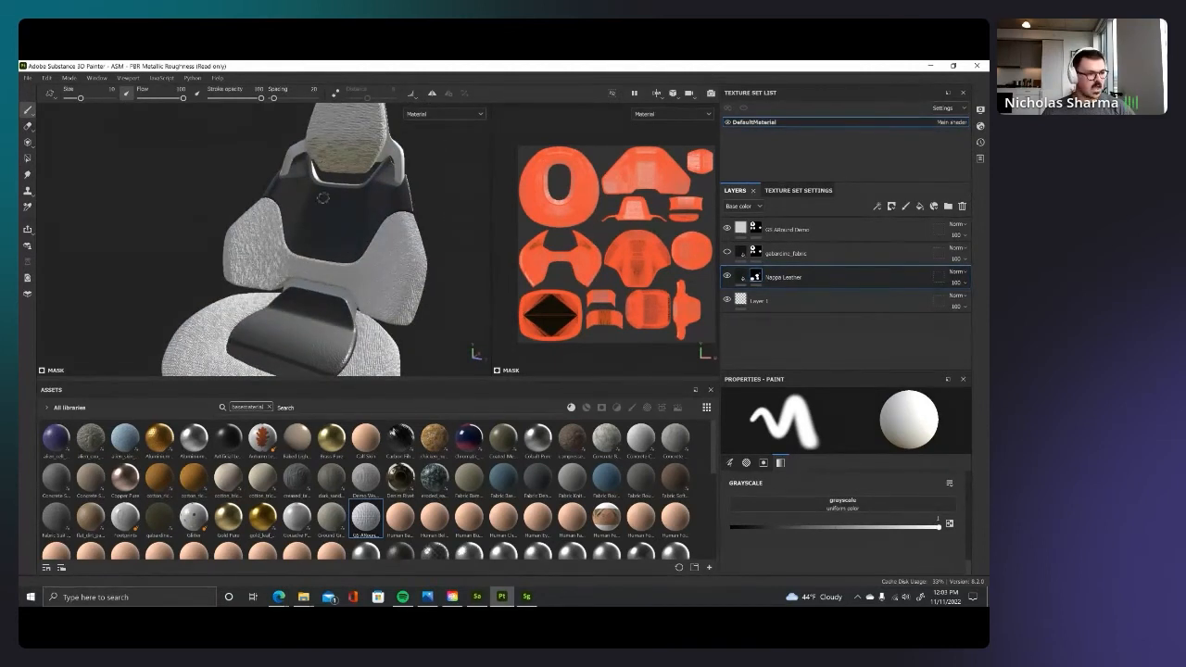
click(269, 408)
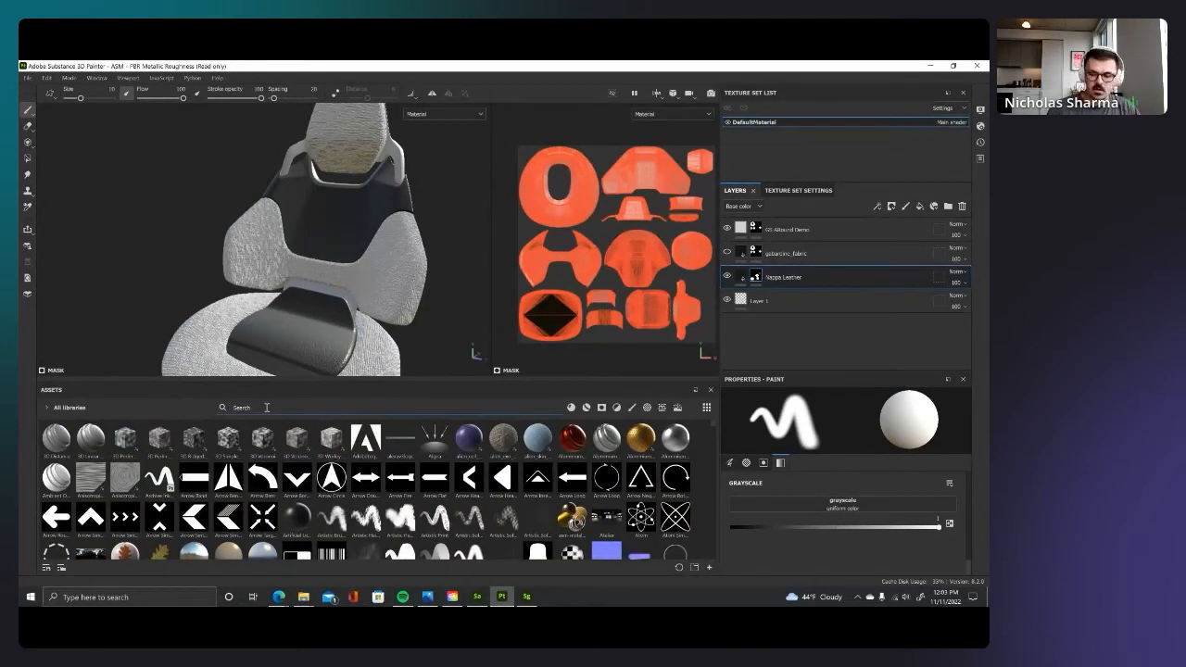
text(nappa)
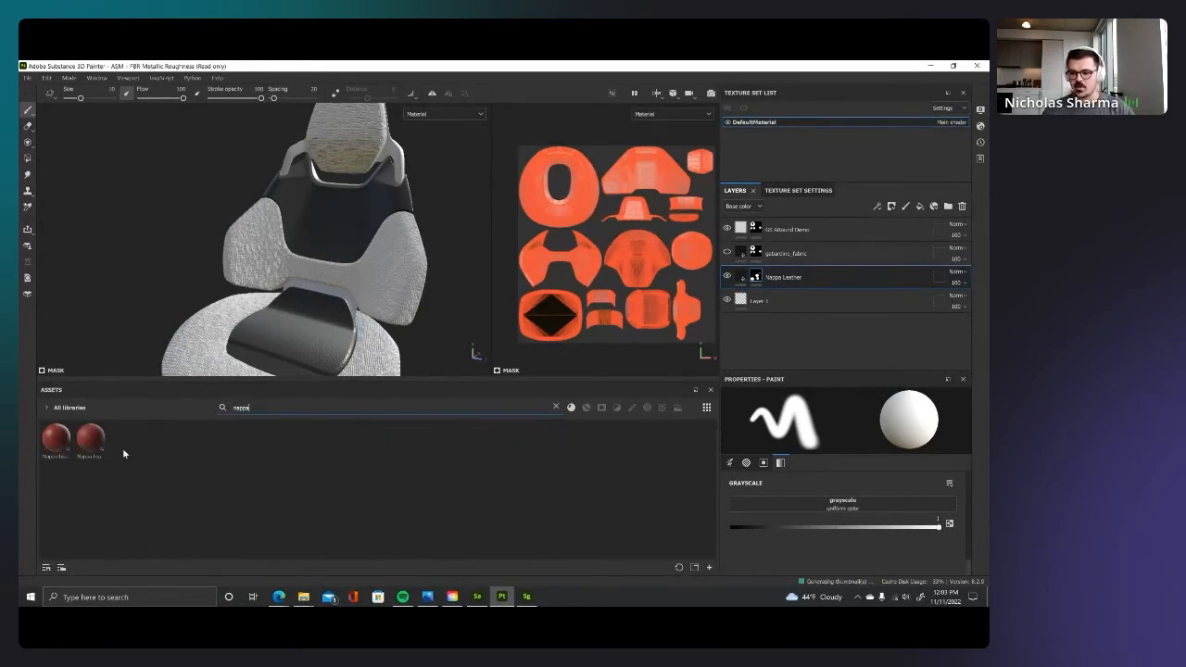
drag(99, 452, 325, 225)
drag(800, 231, 803, 277)
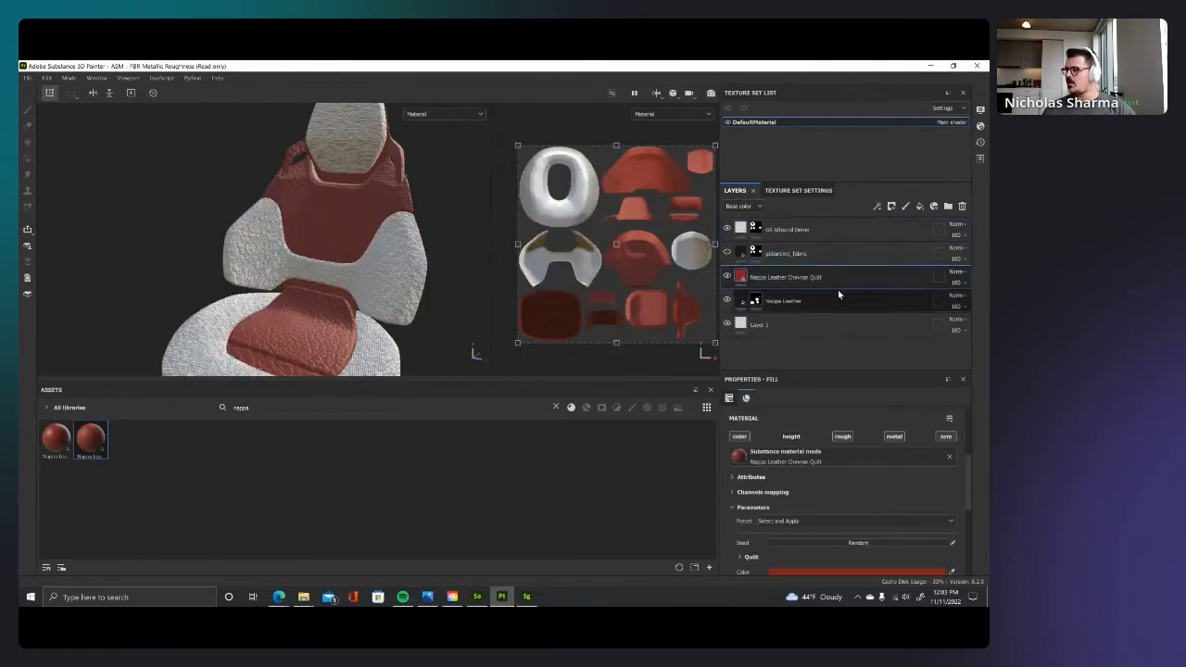
Step: Adjust the lighting on the seat, switch to a 3D-only view, and enlarge the viewport by shrinking the asset area
scroll(661, 242, down, 2)
shift+drag(699, 172, 565, 303)
alt+drag(353, 304, 327, 309)
mouse_move(327, 309)
shift+right_down()
mouse_move(345, 288)
mouse_move(335, 285)
shift+right_up()
alt+drag(335, 286, 314, 276)
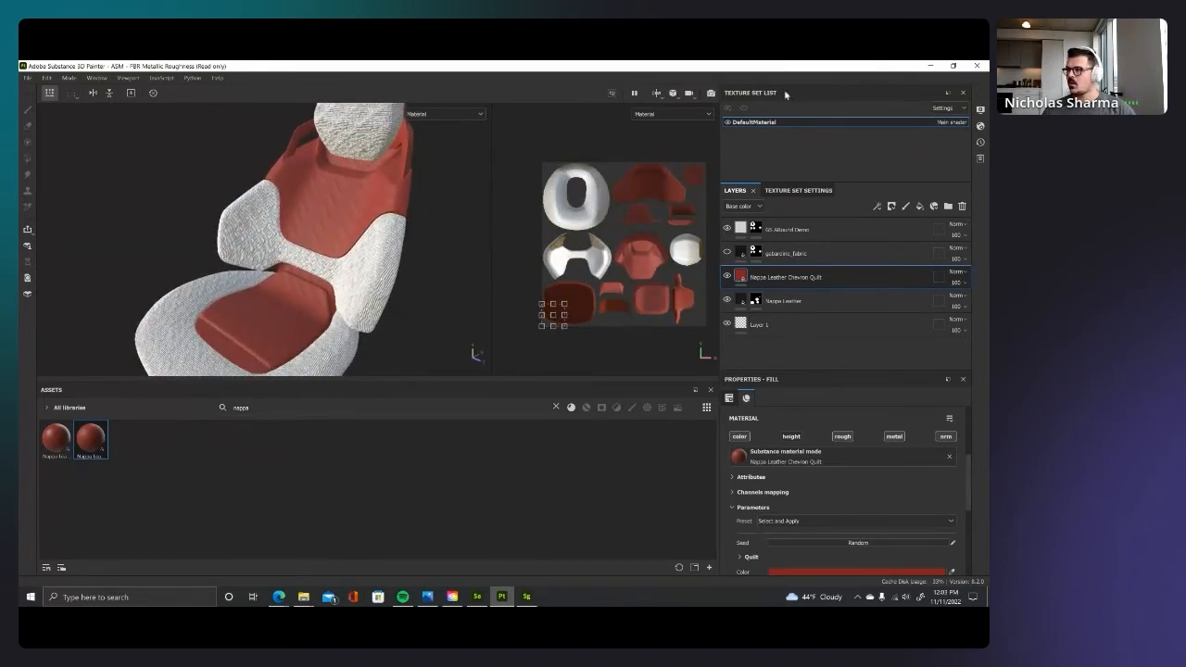
click(654, 94)
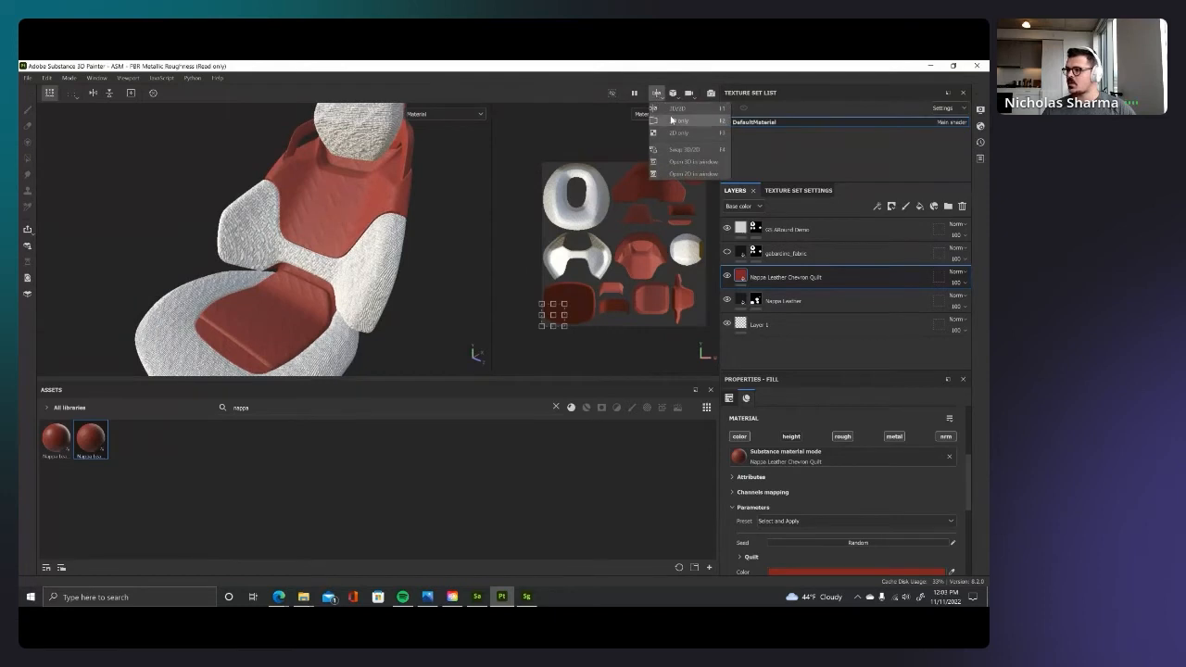
click(681, 118)
drag(494, 381, 494, 484)
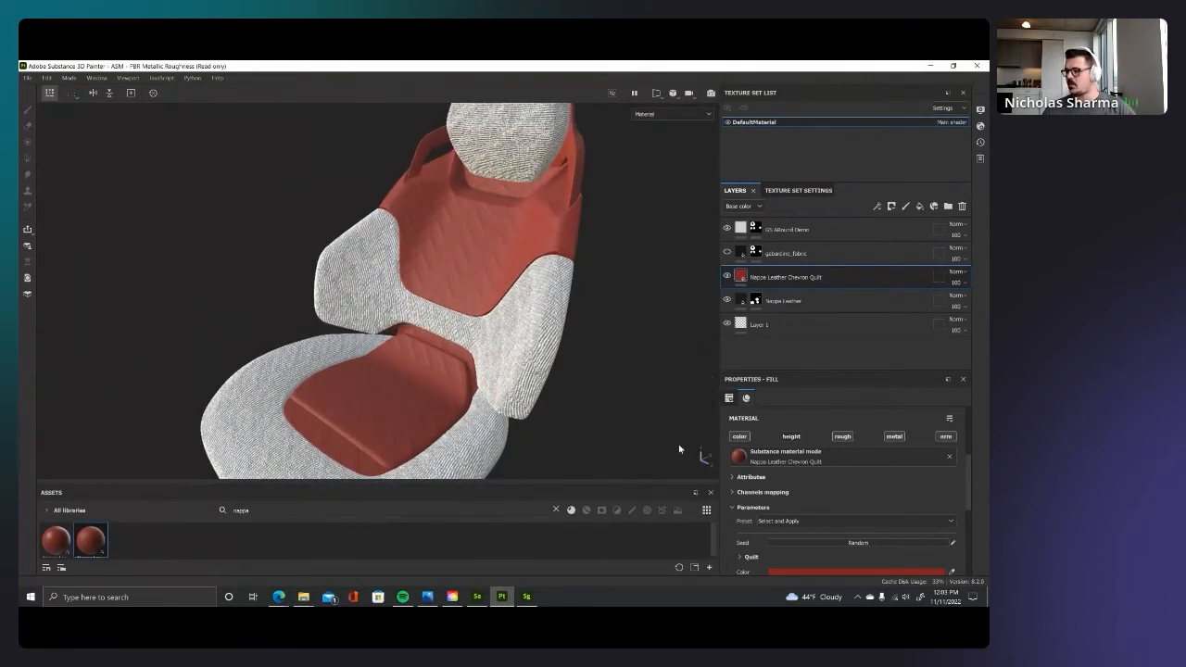
alt+drag(470, 288, 464, 297)
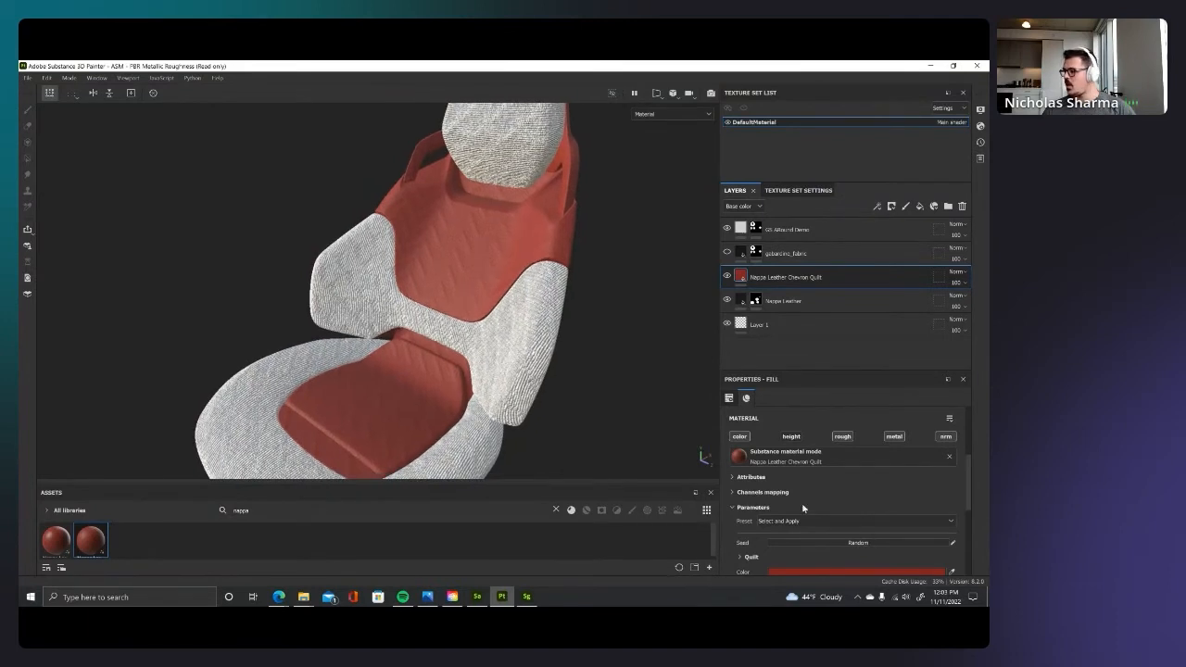
Step: Enable the height channel on the Nappa Leather Chevron Quilt layer and set its color to the near-black swatch 171717
click(789, 438)
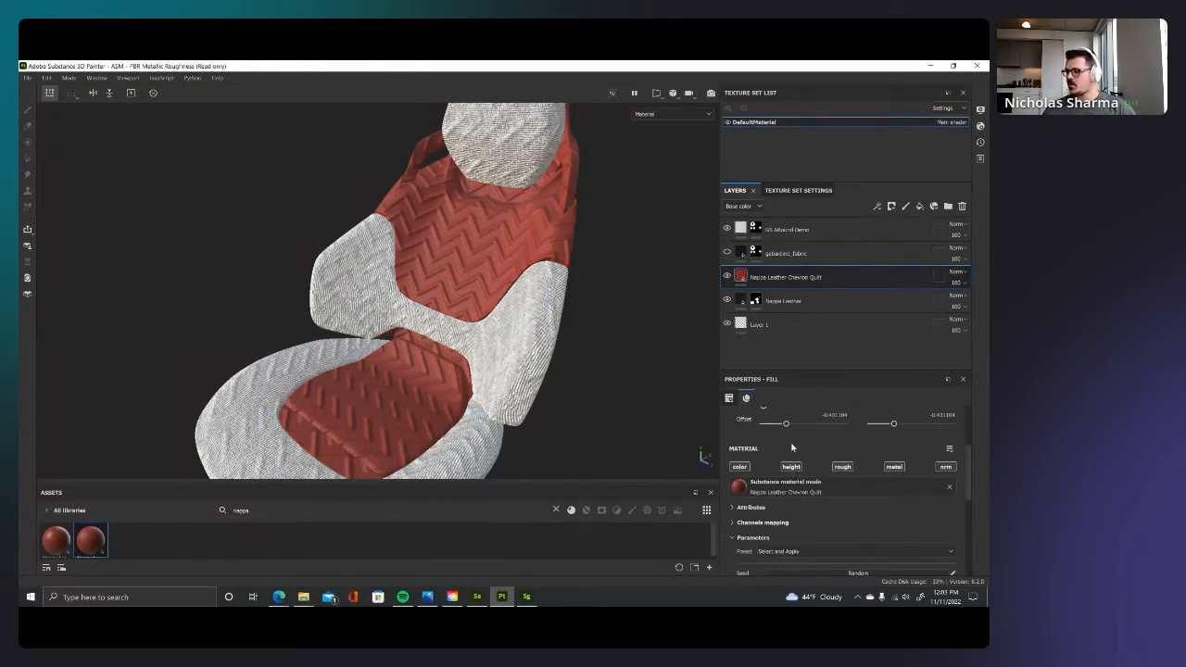
scroll(828, 470, down, 3)
click(887, 542)
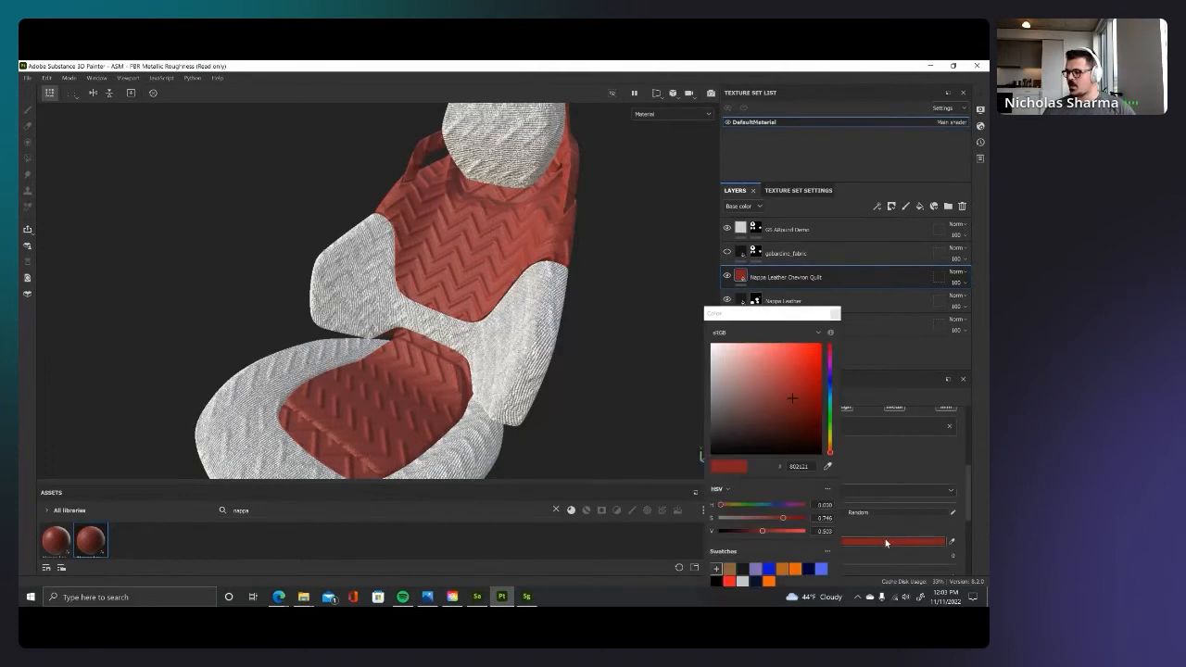
click(747, 568)
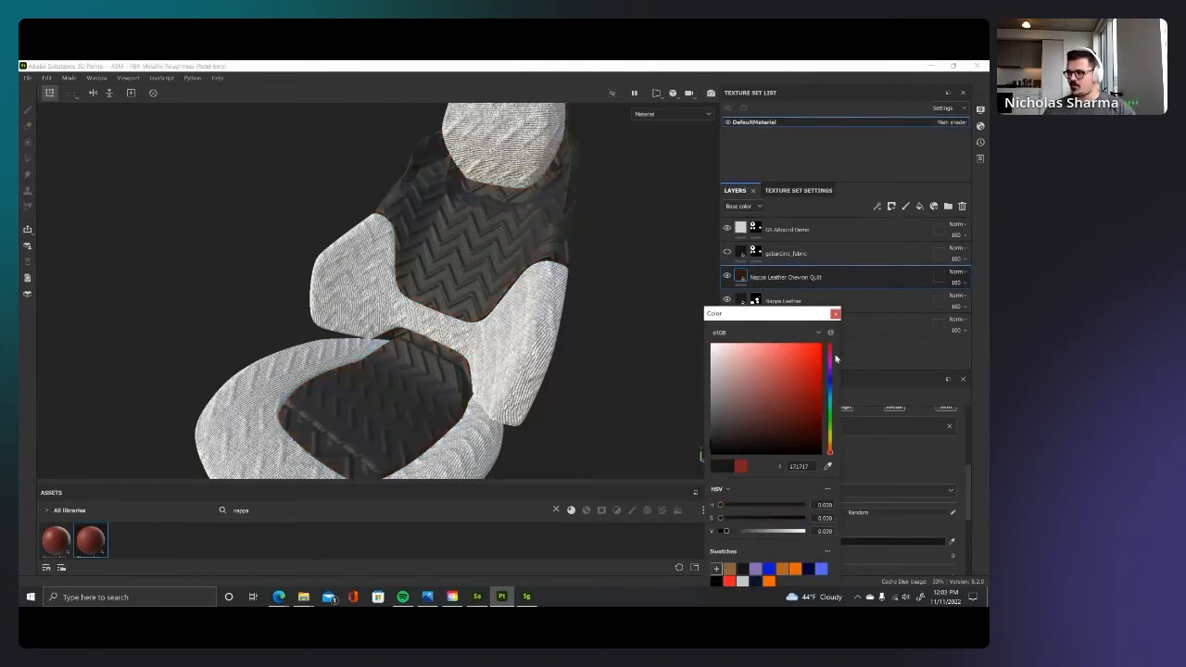
click(836, 313)
scroll(827, 457, up, 1)
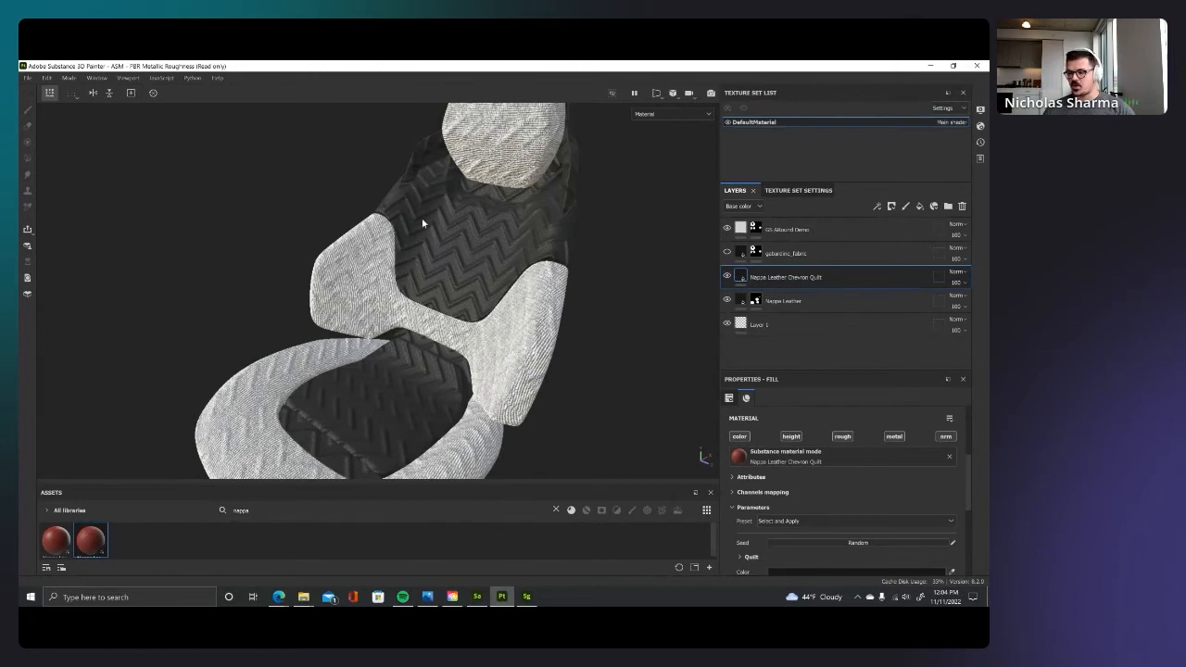
Step: Disable the color and roughness channels of the Nappa Leather Chevron Quilt layer and view the backrest up close
click(737, 436)
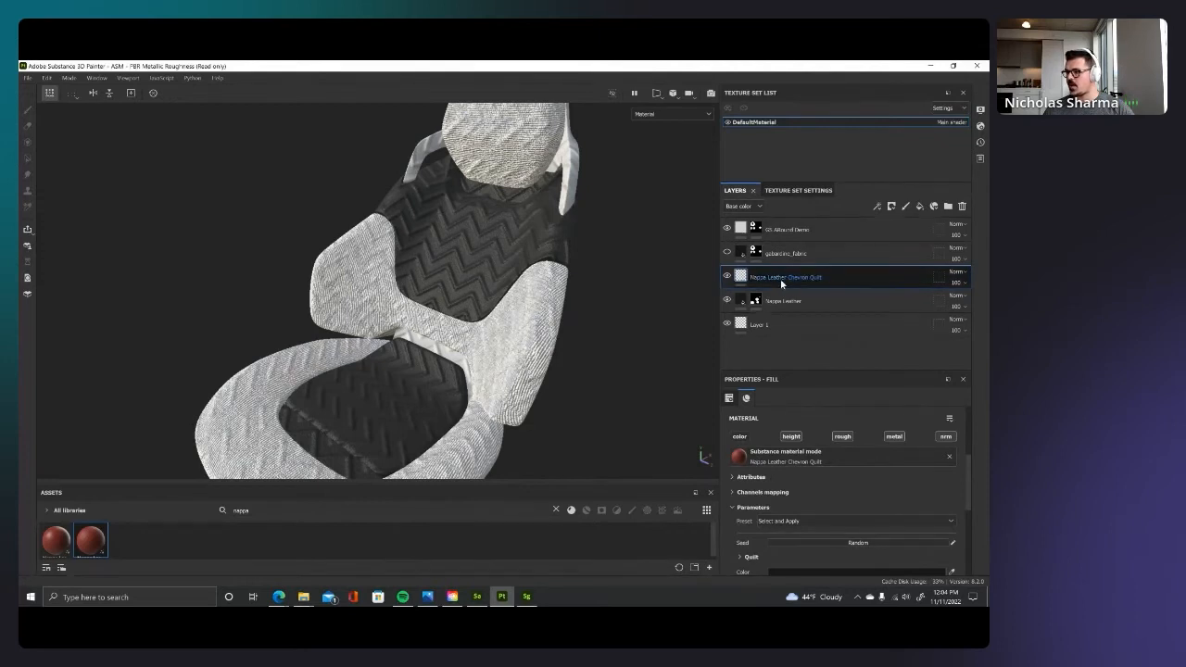
click(849, 438)
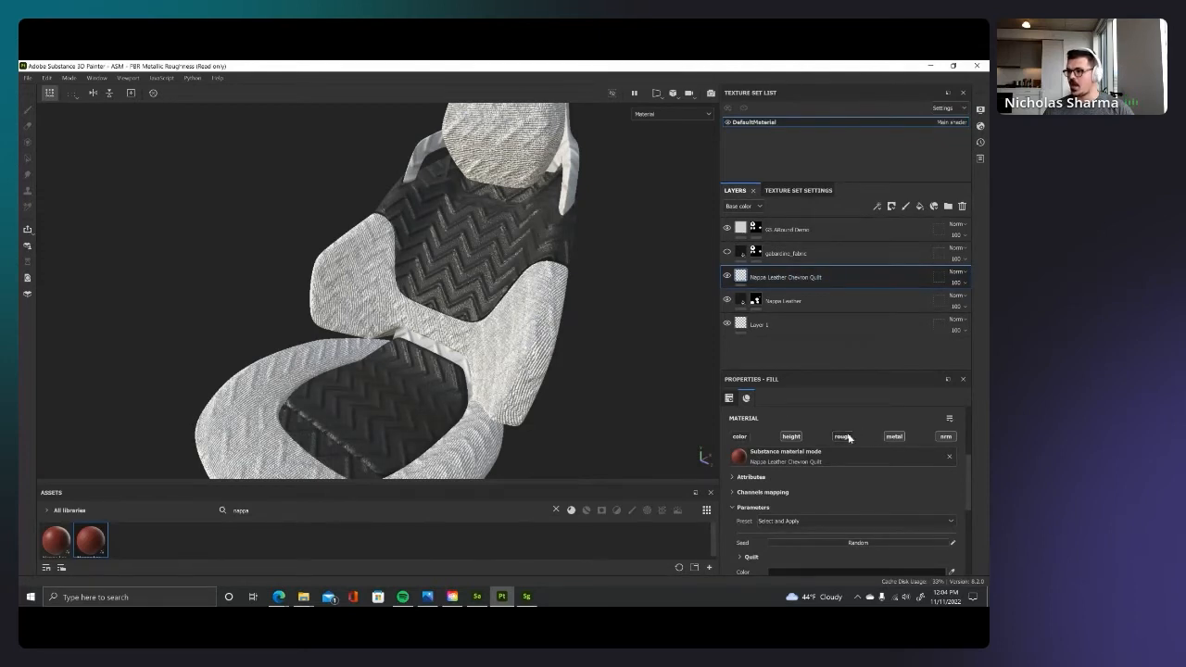
mouse_move(494, 262)
alt+mouse_down()
mouse_move(519, 264)
mouse_move(390, 309)
alt+mouse_up()
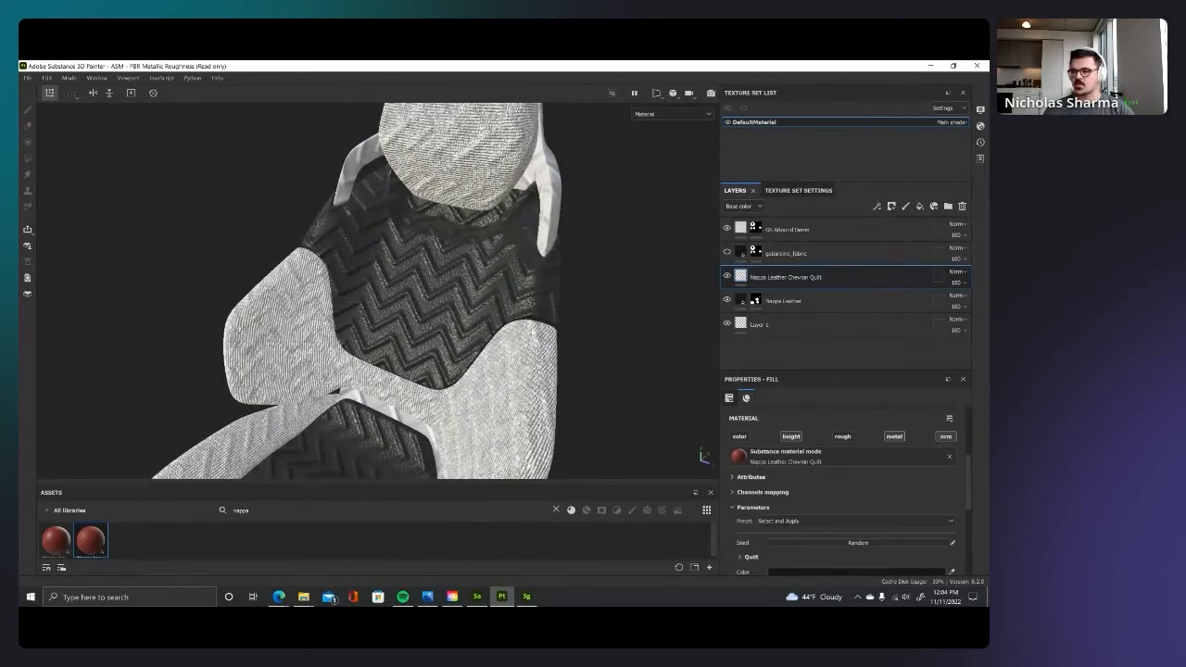
Step: Increase the chevron quilt layer's UV tiling for a finer pattern and hide the layer with a black mask
scroll(797, 451, up, 3)
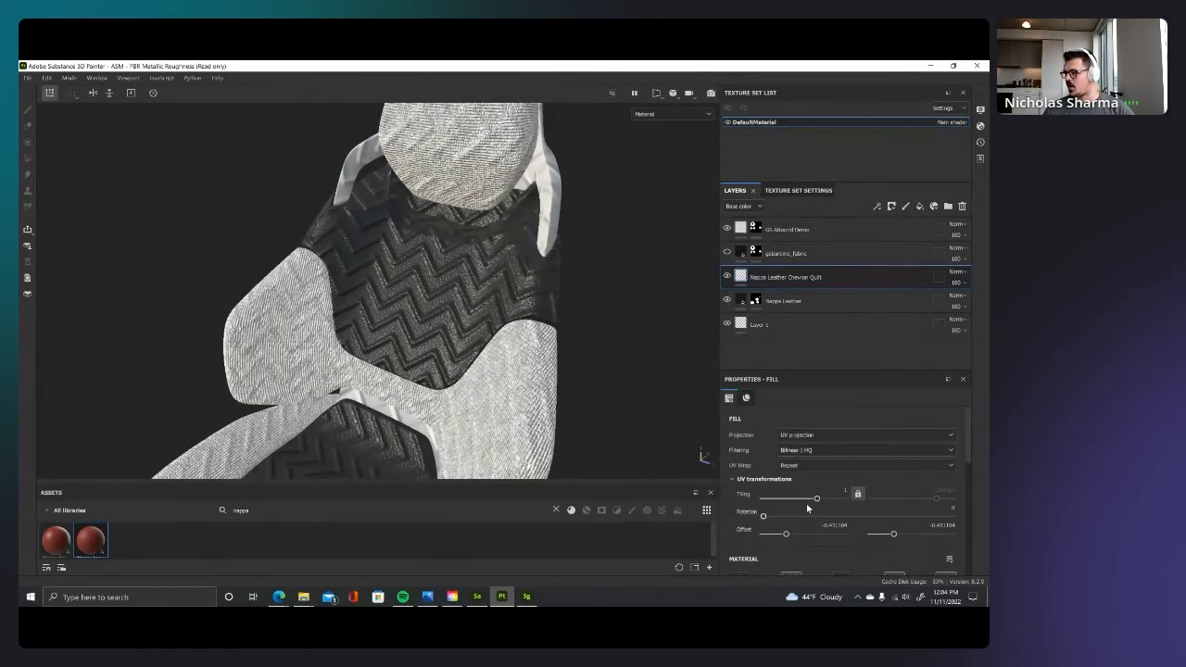
drag(816, 499, 839, 500)
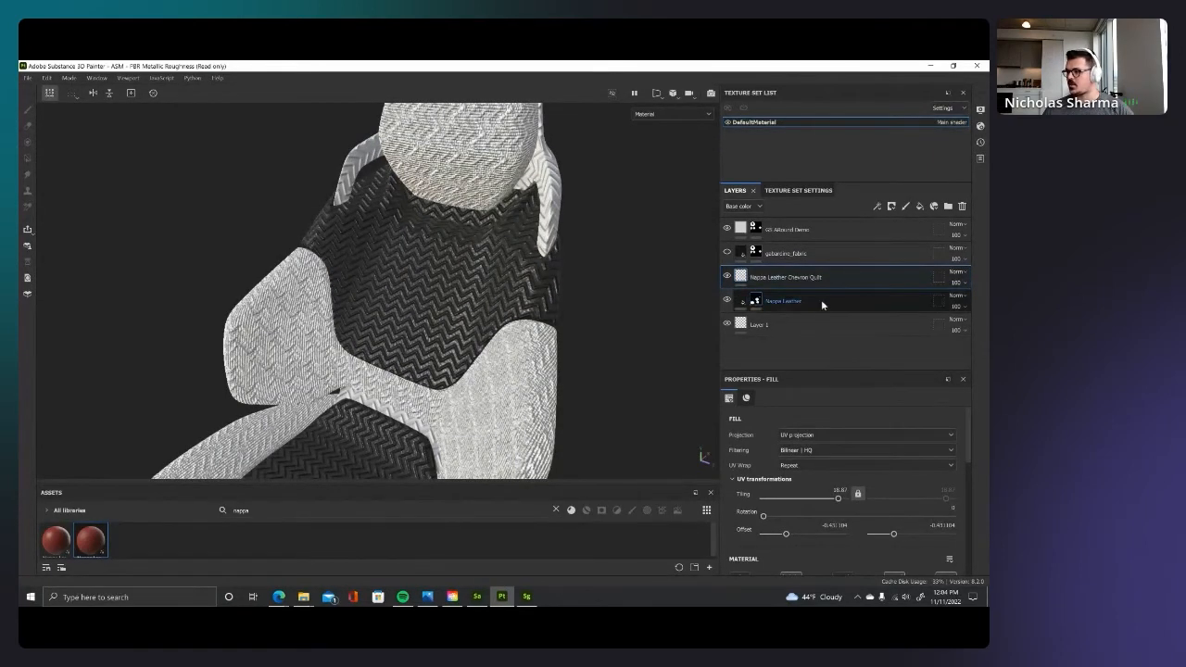
click(892, 212)
click(903, 229)
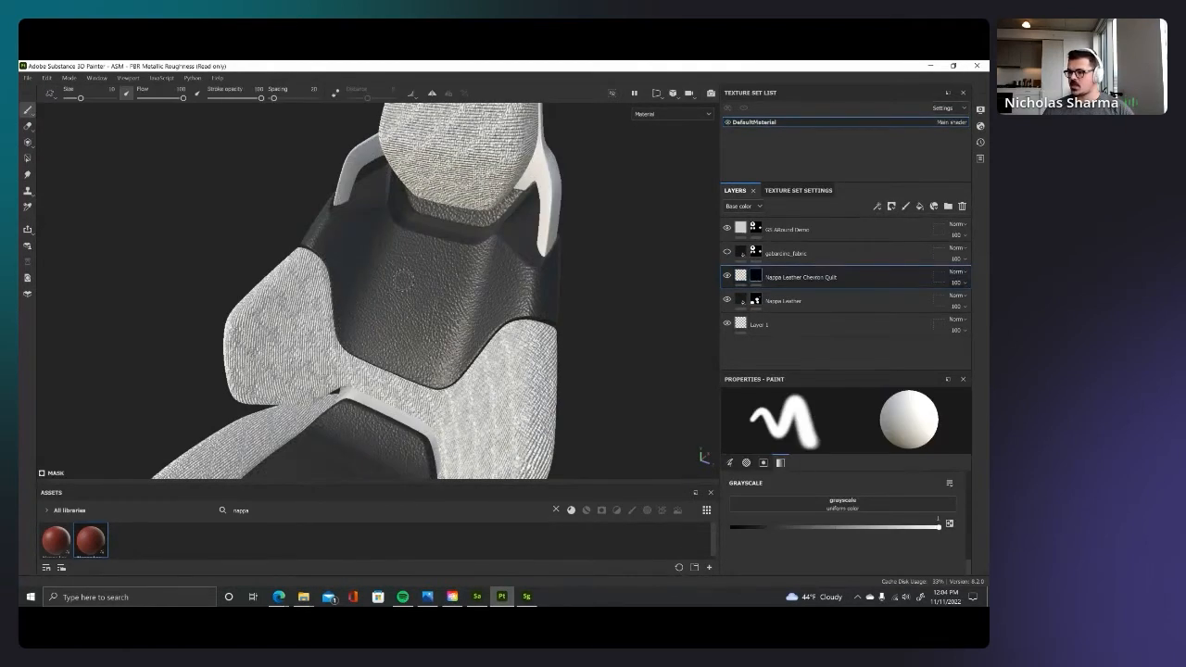
mouse_move(391, 278)
alt+mouse_down()
mouse_move(436, 278)
mouse_move(463, 260)
mouse_move(464, 344)
alt+mouse_up()
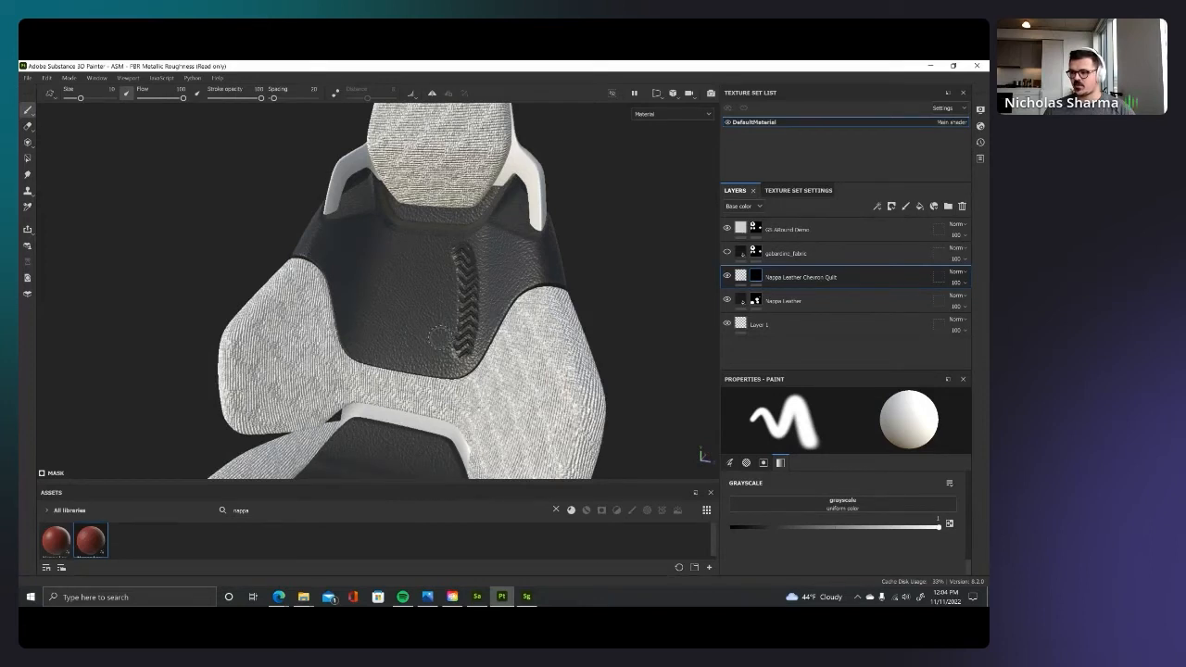
key(ctrl+z)
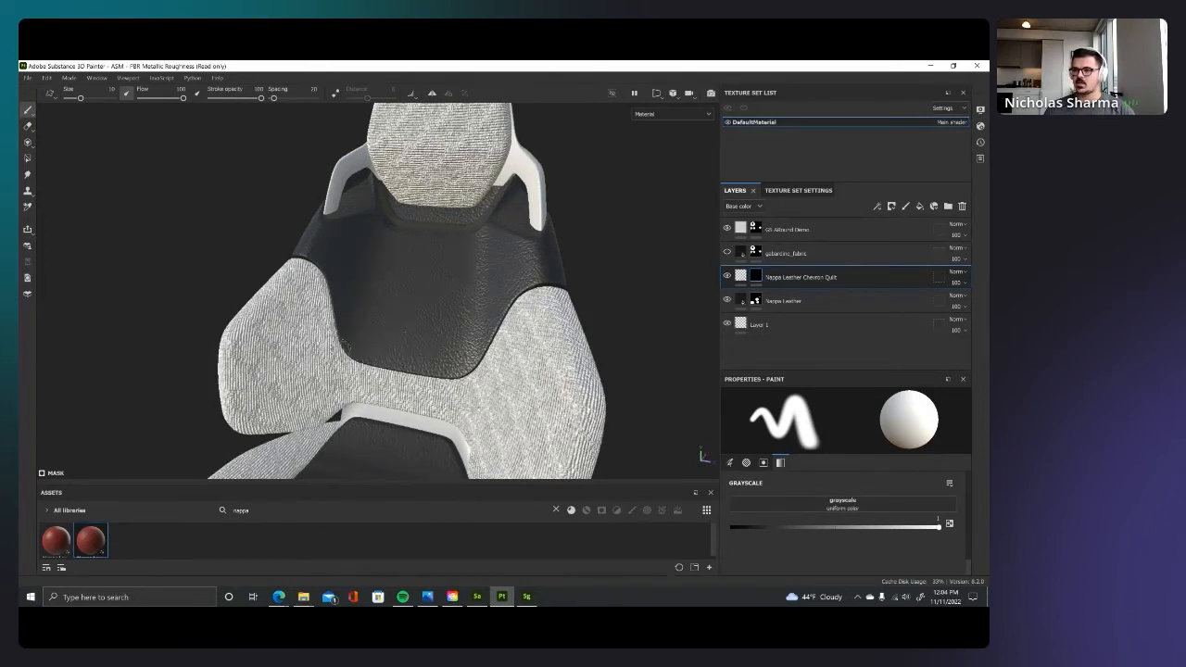
mouse_move(426, 267)
mouse_down()
mouse_move(443, 325)
mouse_move(450, 258)
mouse_move(464, 342)
mouse_move(432, 326)
mouse_up()
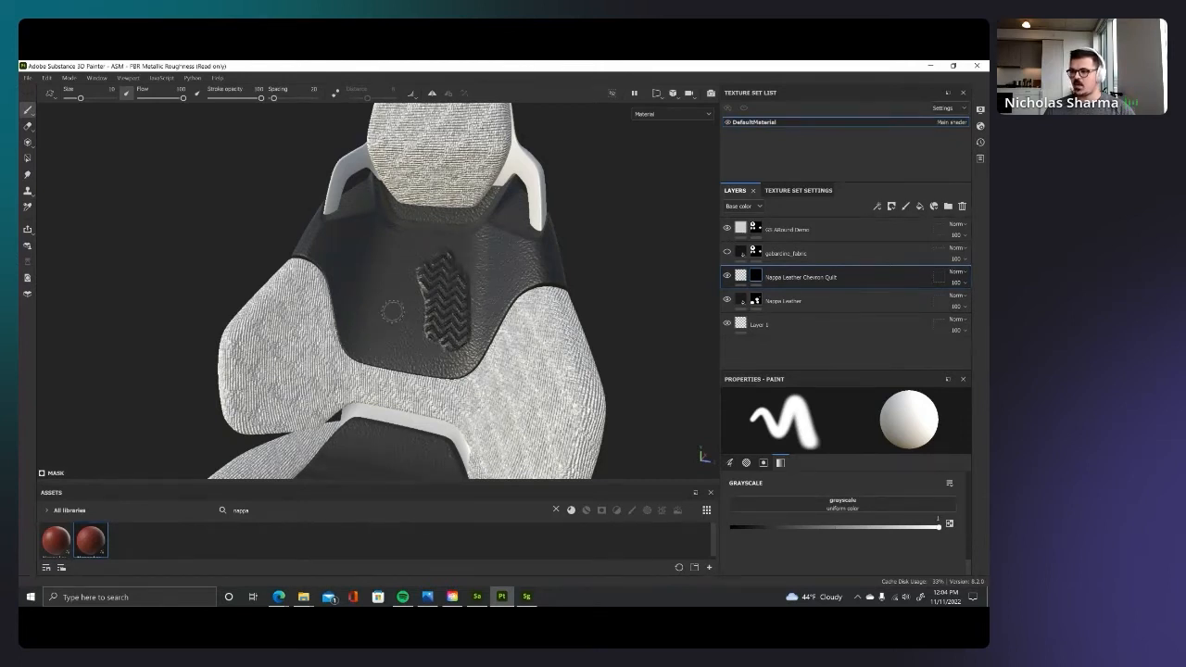
key(ctrl+z)
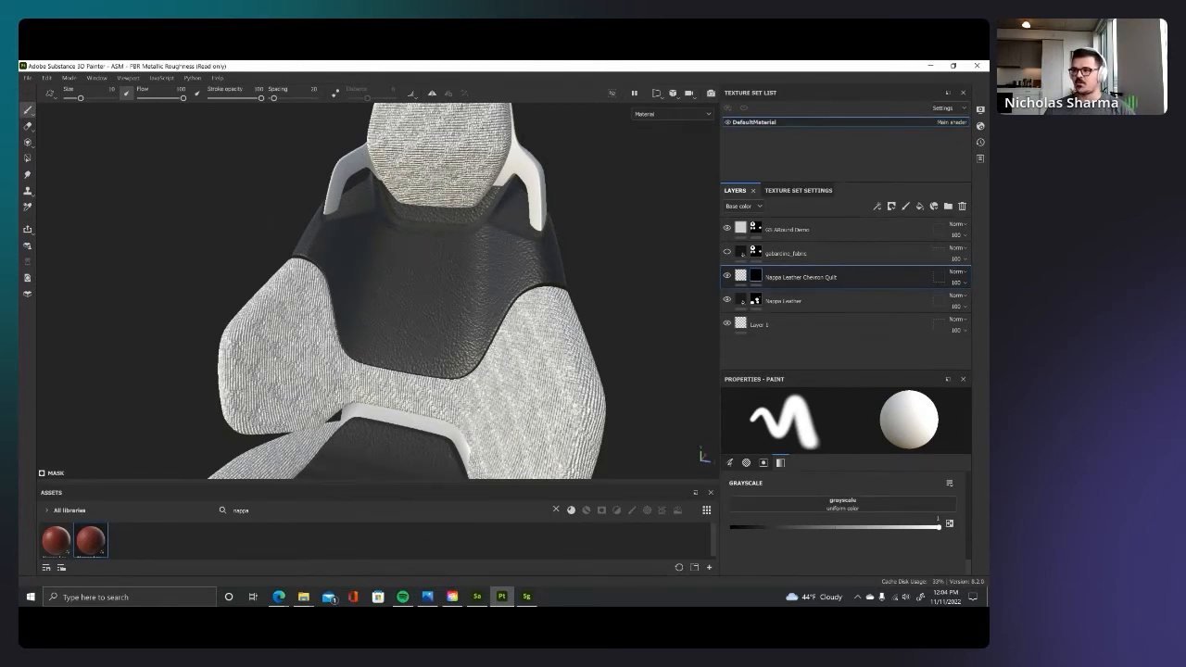
Step: Turn on symmetry painting about the seat's vertical centerline
click(432, 93)
click(448, 92)
click(542, 130)
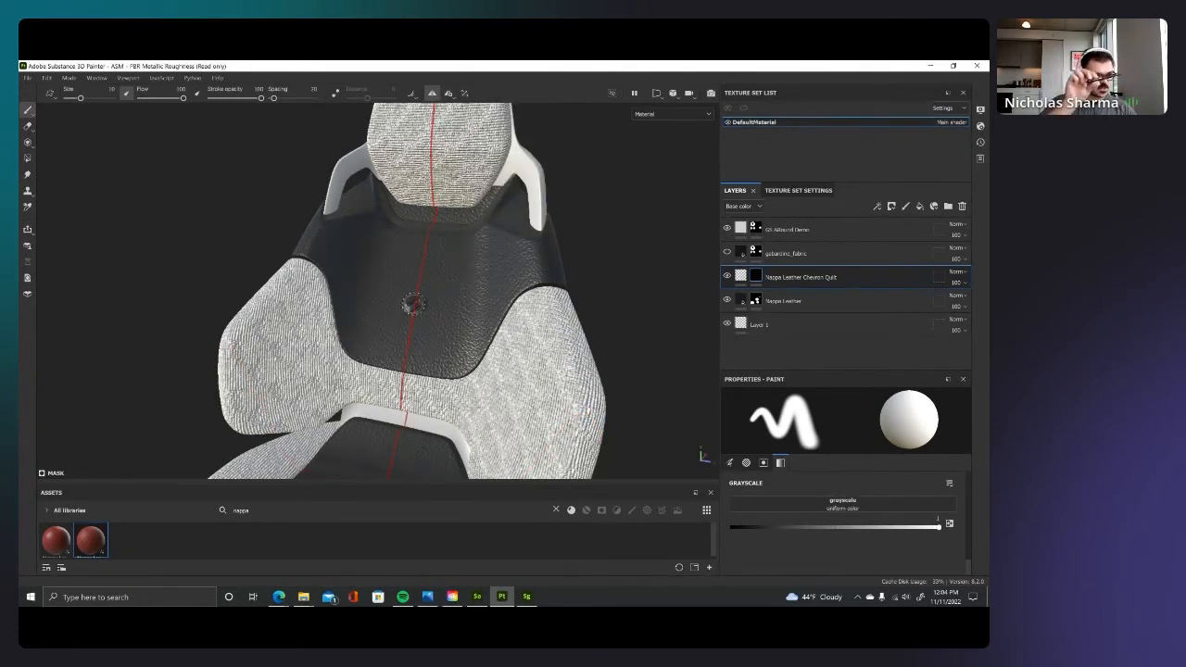
Step: Paint the chevron quilt layer's mask symmetrically to reveal a filled, straight-sided quilted area in the middle of the backrest
drag(470, 243, 465, 367)
right_click(449, 365)
click(436, 285)
mouse_move(432, 280)
mouse_down()
mouse_move(427, 346)
mouse_move(450, 344)
mouse_up()
mouse_move(445, 239)
mouse_down()
mouse_move(436, 260)
mouse_move(463, 266)
mouse_up()
drag(419, 312, 417, 341)
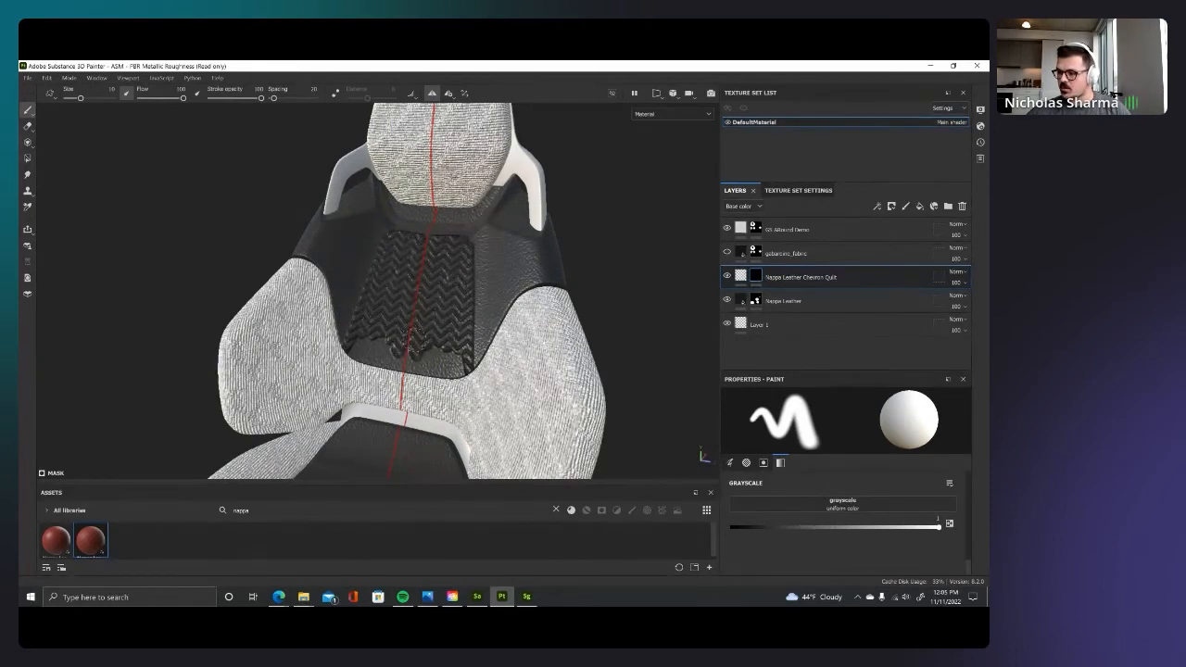
right_click(451, 374)
click(445, 356)
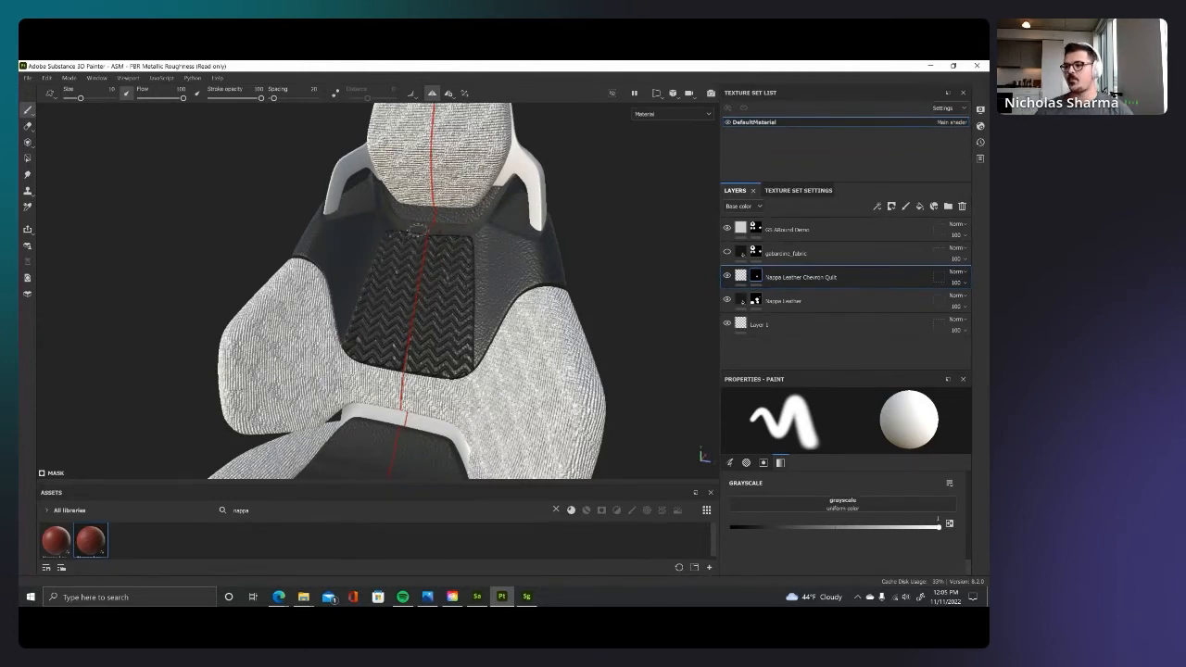
alt+drag(417, 227, 451, 240)
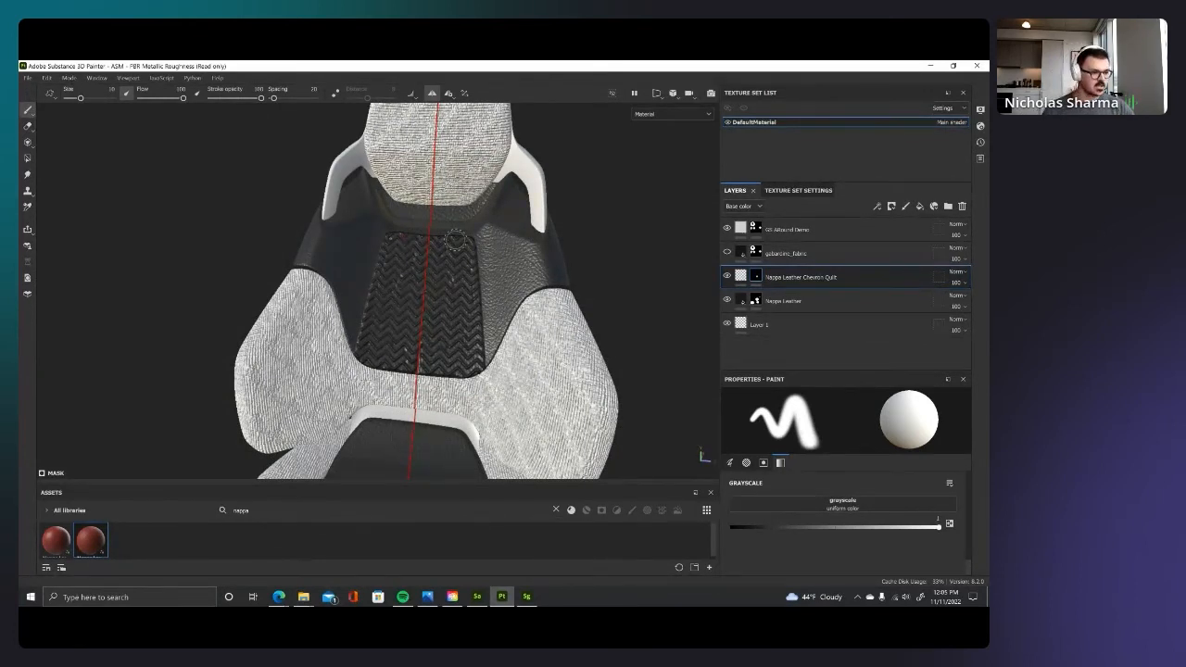
alt+drag(360, 287, 445, 266)
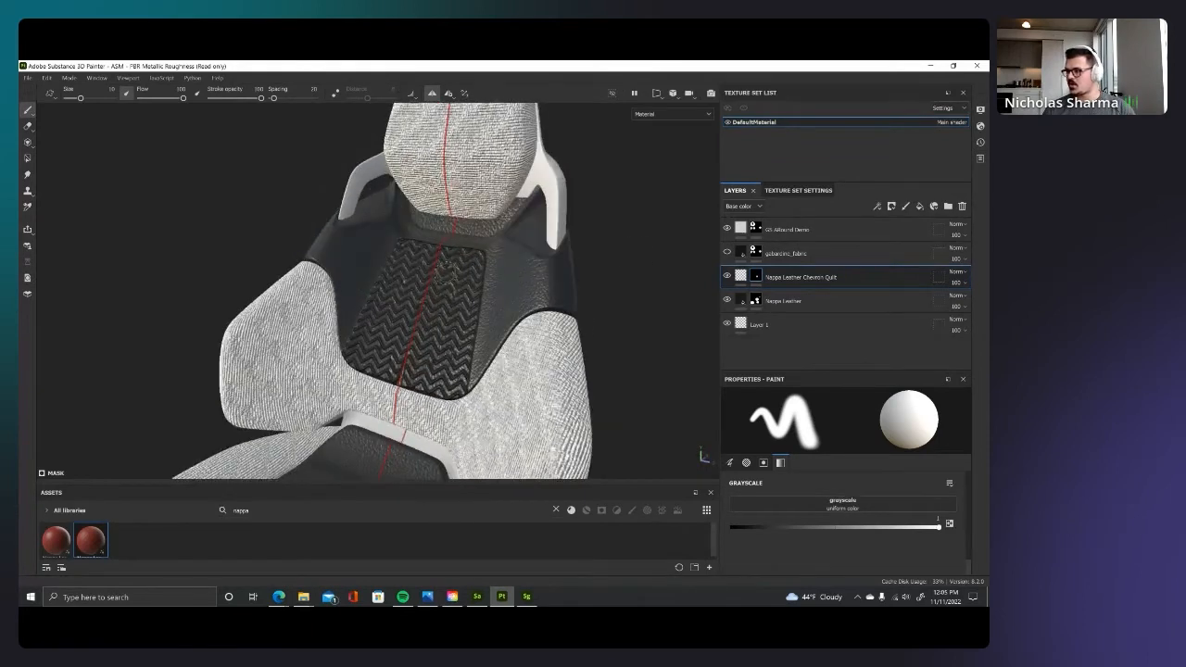
Step: Add a new paint layer at the top of the layer stack
click(787, 231)
alt+drag(516, 300, 433, 330)
scroll(433, 330, down, 1)
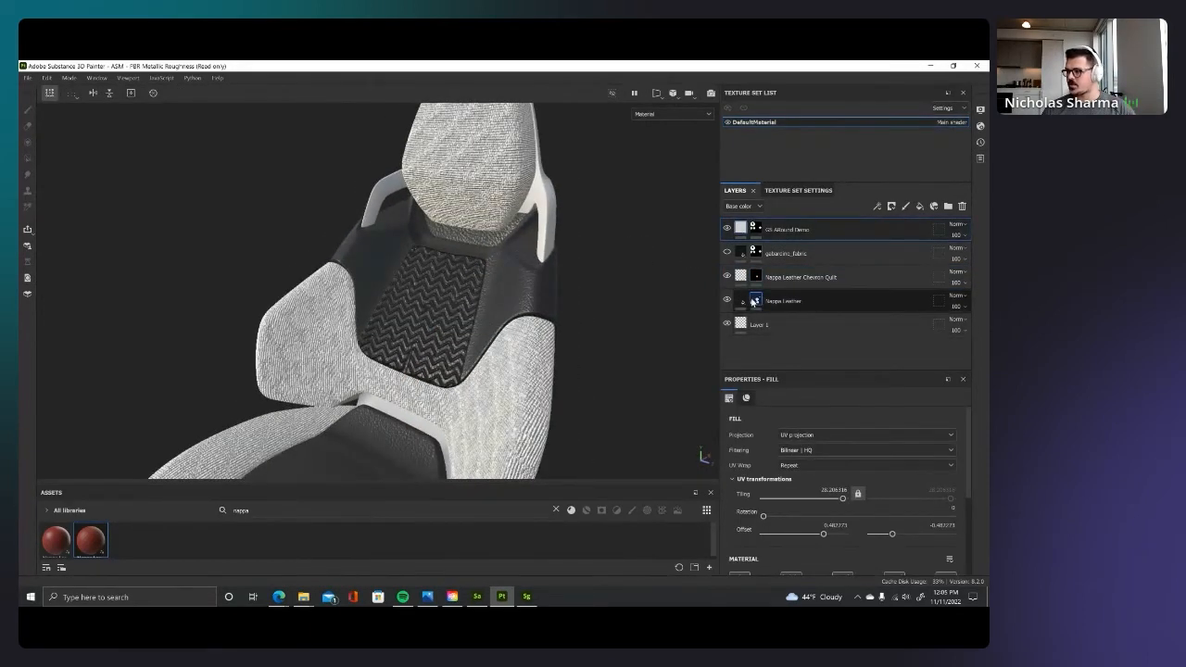
click(755, 302)
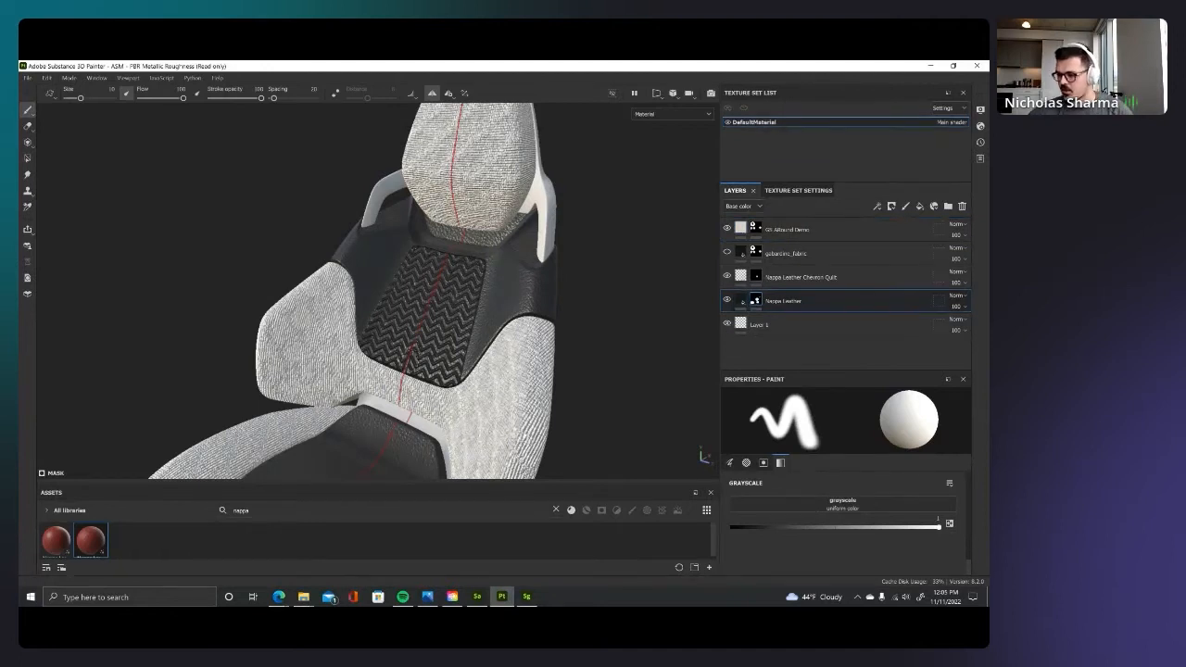
click(756, 277)
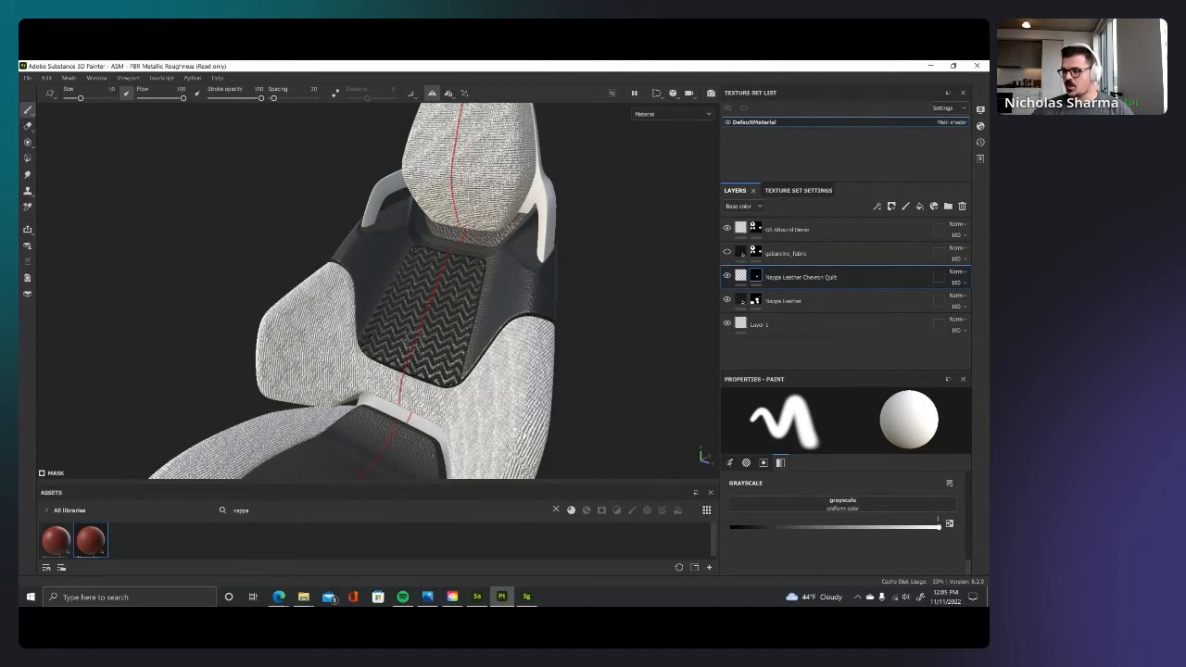
click(906, 206)
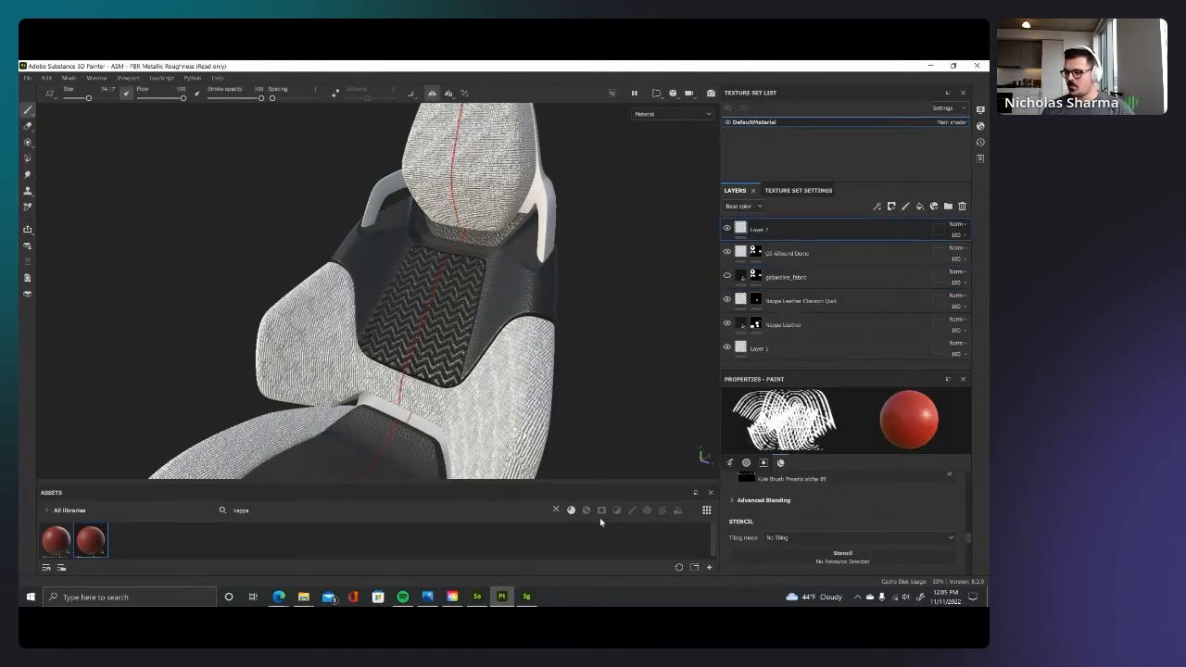
Step: Search the assets for "stitch" and select the Stitches Cross Seam brush for use along the quilted backrest area
click(557, 511)
click(461, 510)
text(stitch)
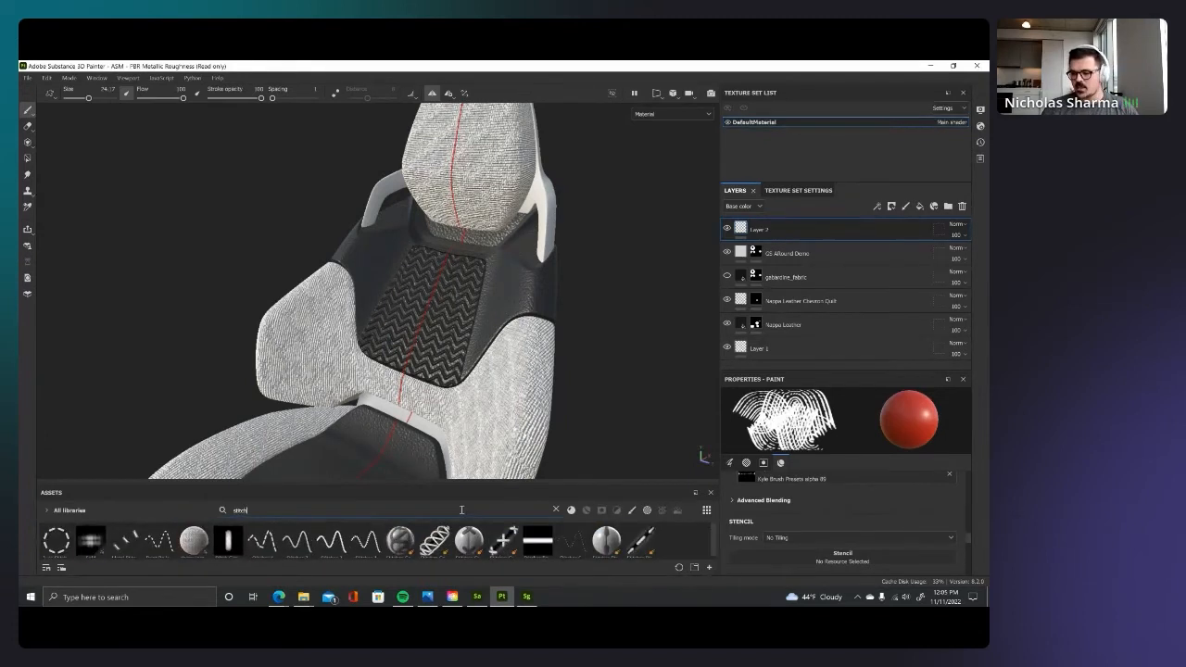
drag(490, 484, 489, 444)
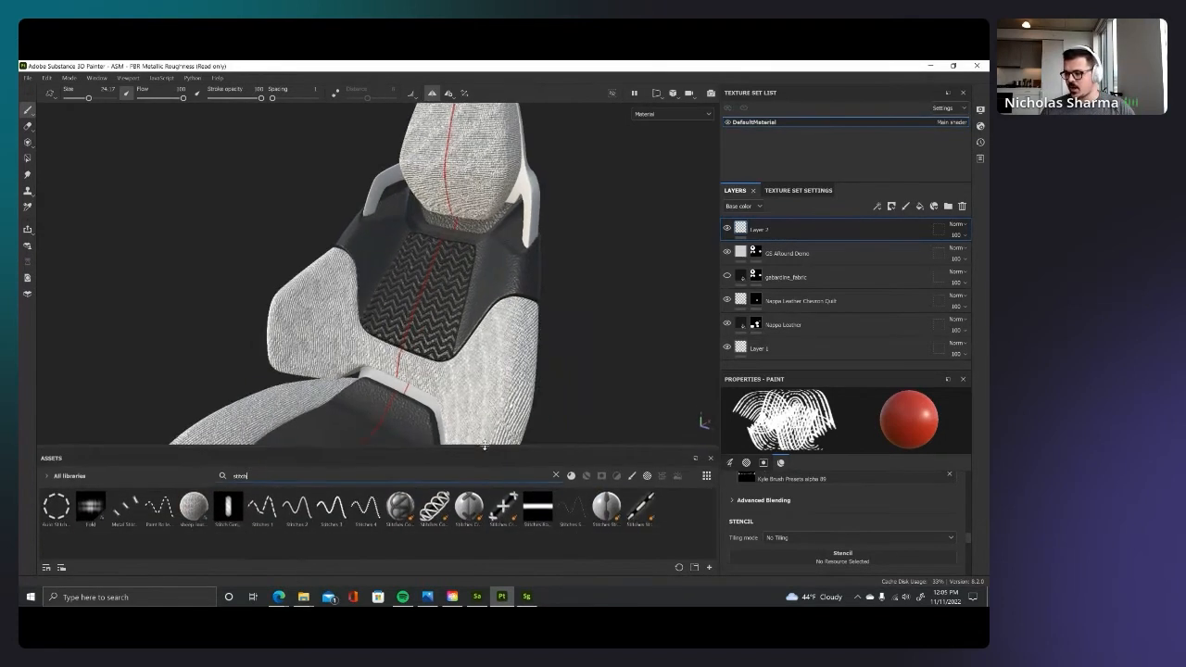
click(507, 502)
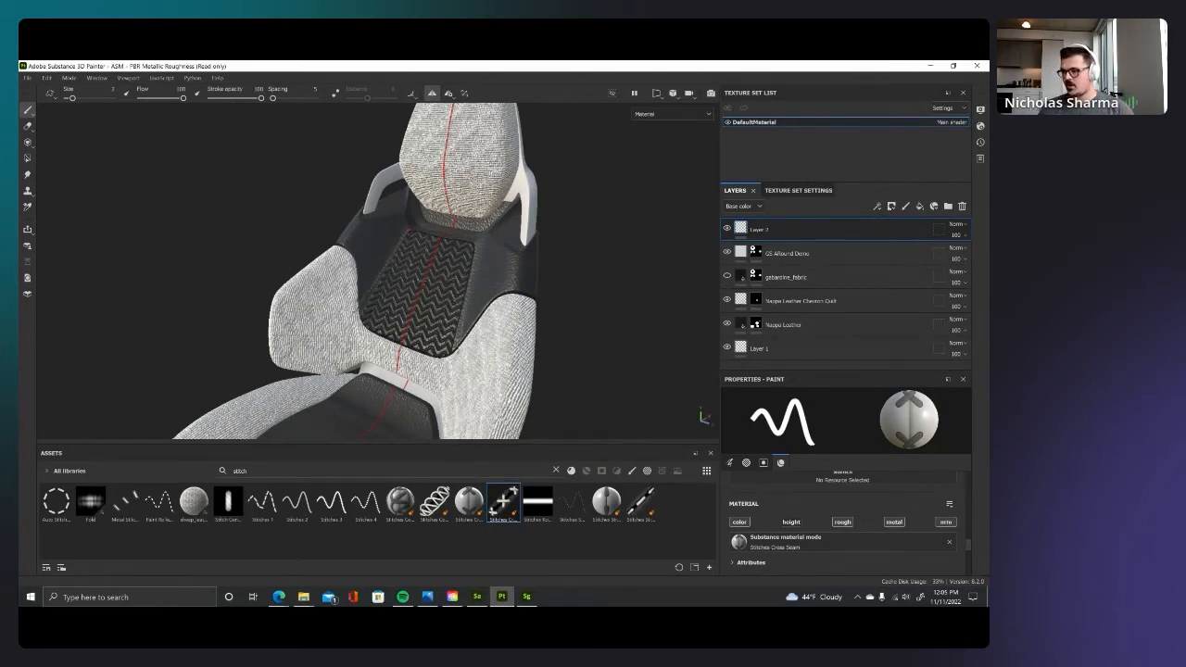
scroll(501, 284, up, 5)
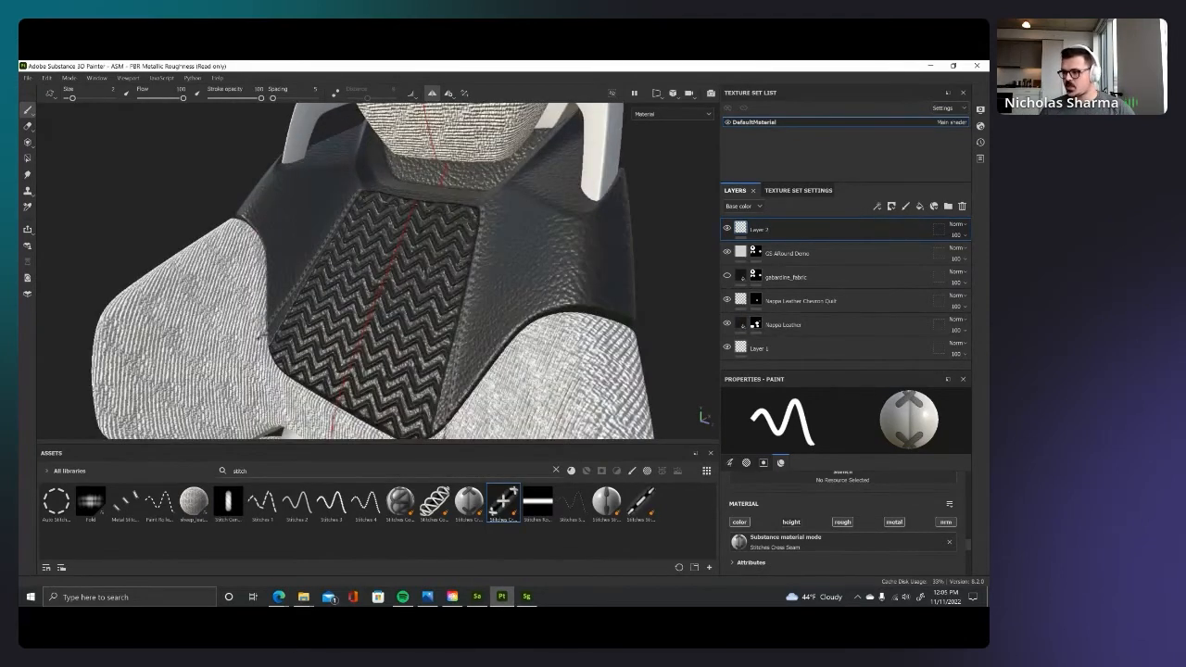
Step: Set the brush size to 4 and paint a symmetric cross-stitch seam along the side edges of the quilted backrest area
drag(73, 98, 76, 99)
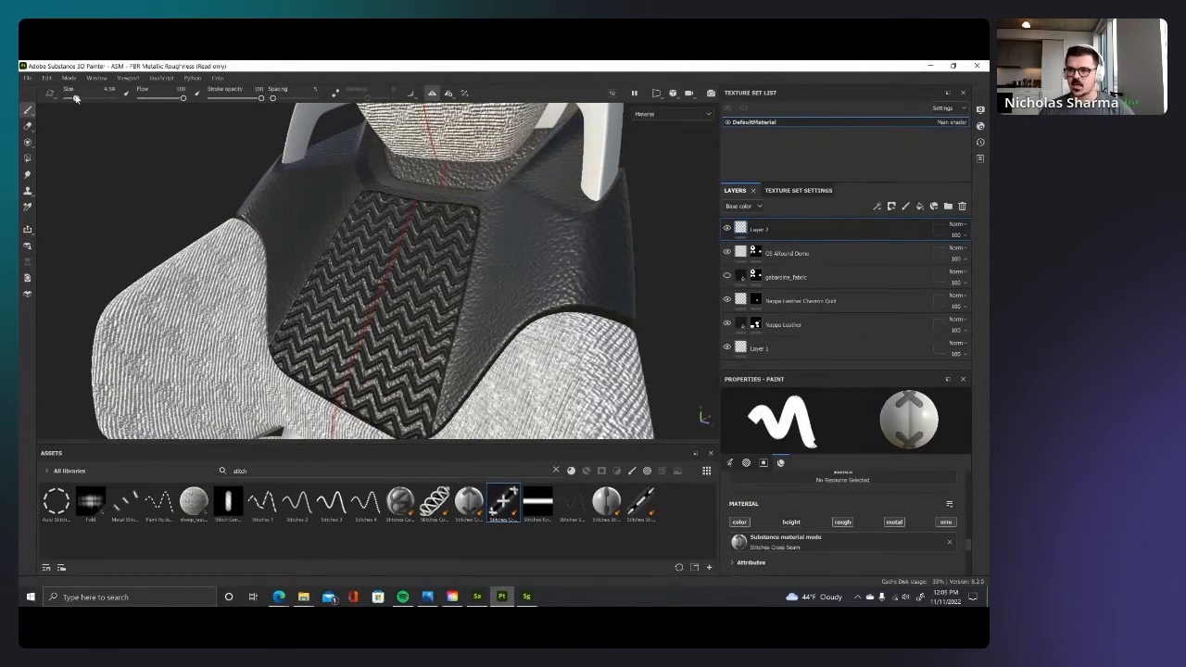
click(103, 89)
text(4)
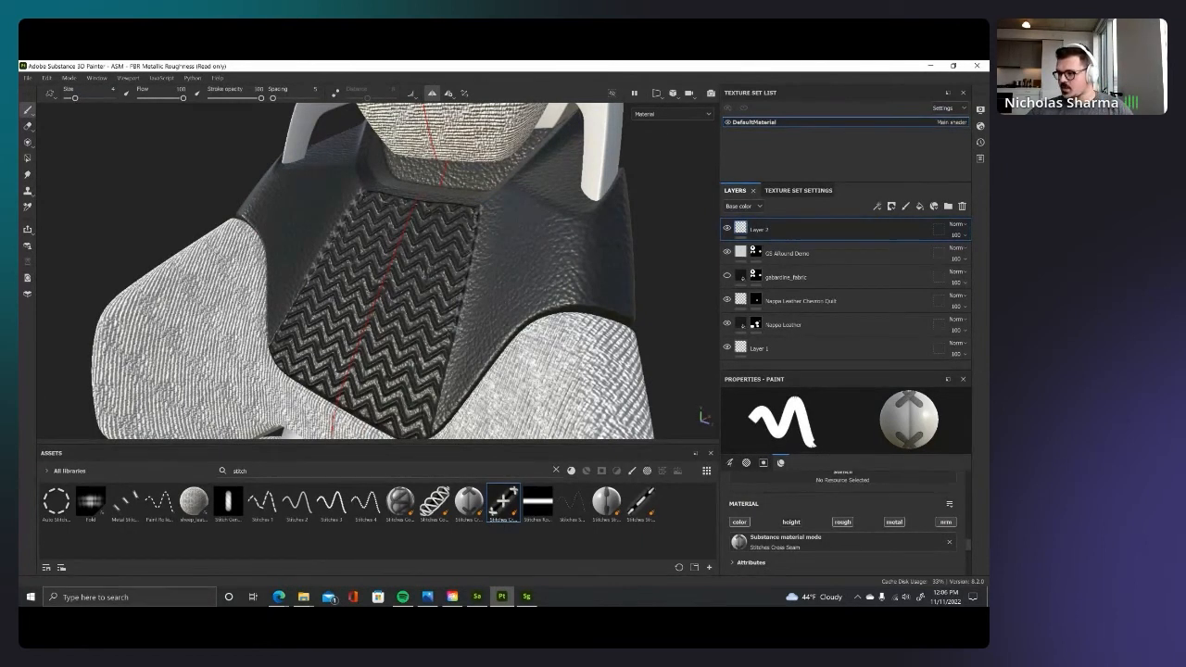
key(ctrl+z)
drag(482, 206, 443, 412)
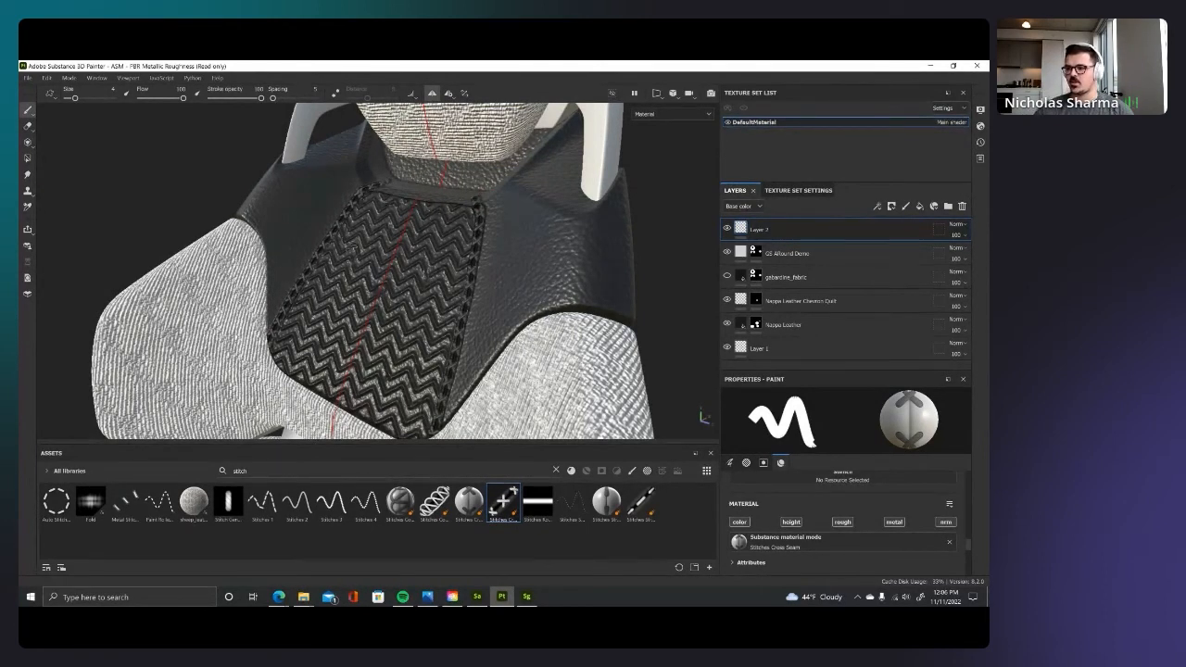
Step: Paint vertical cross-stitch seams on both sides of the light fabric strip below the quilted backrest area
alt+right_drag(351, 249, 378, 271)
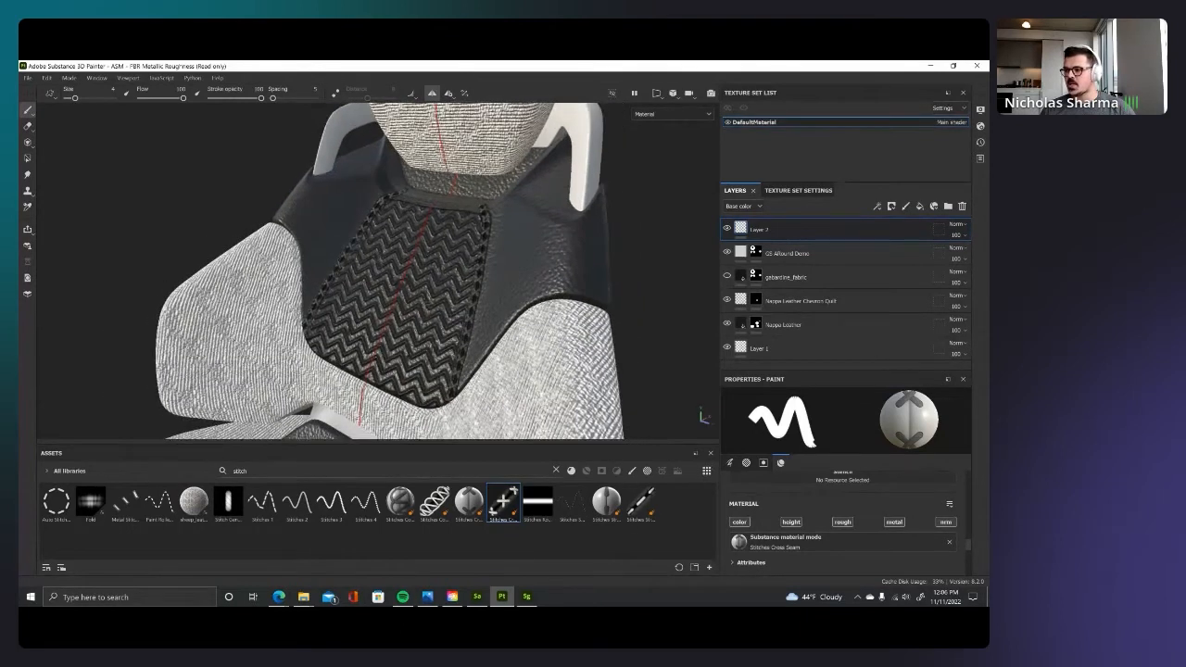
alt+middle_drag(378, 271, 399, 202)
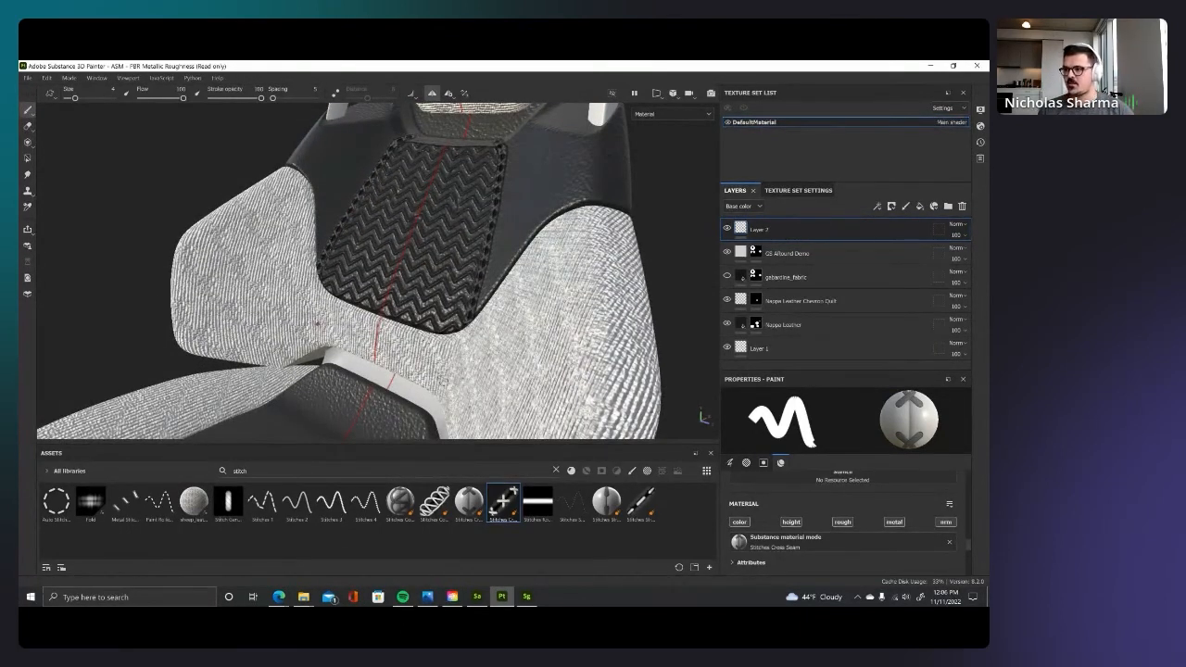
alt+drag(445, 377, 466, 361)
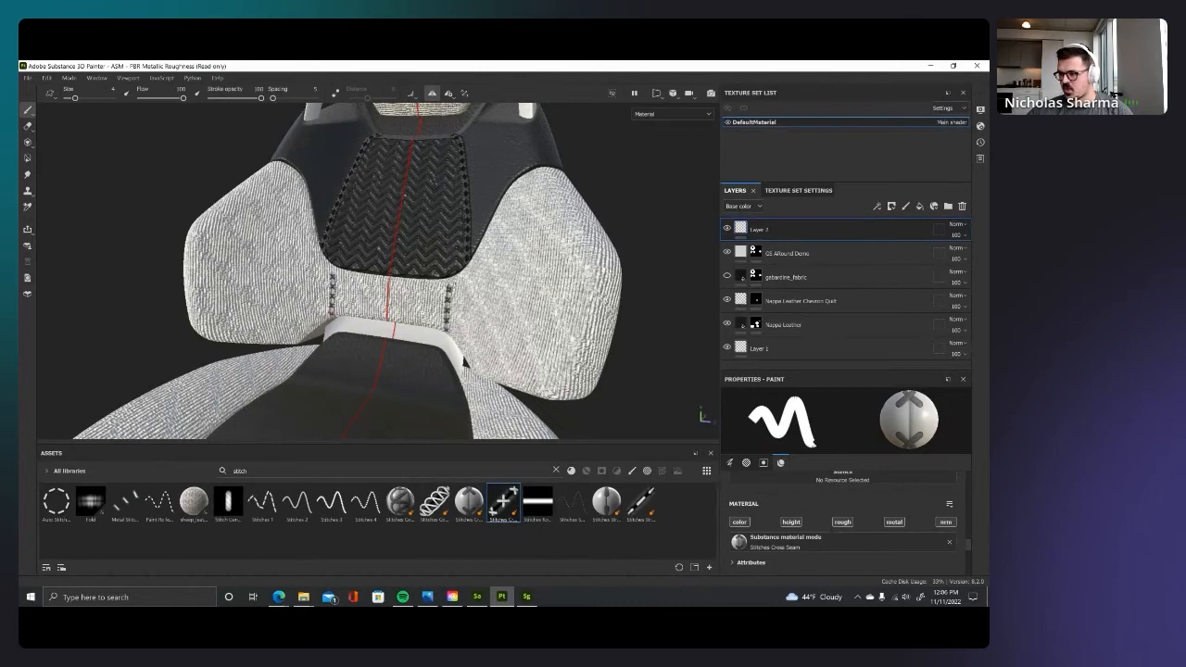
Step: Paint cross-stitch seams from the leather insert down over the front of the fabric seat cushion
alt+right_drag(548, 239, 393, 263)
alt+drag(393, 263, 290, 250)
drag(422, 279, 429, 363)
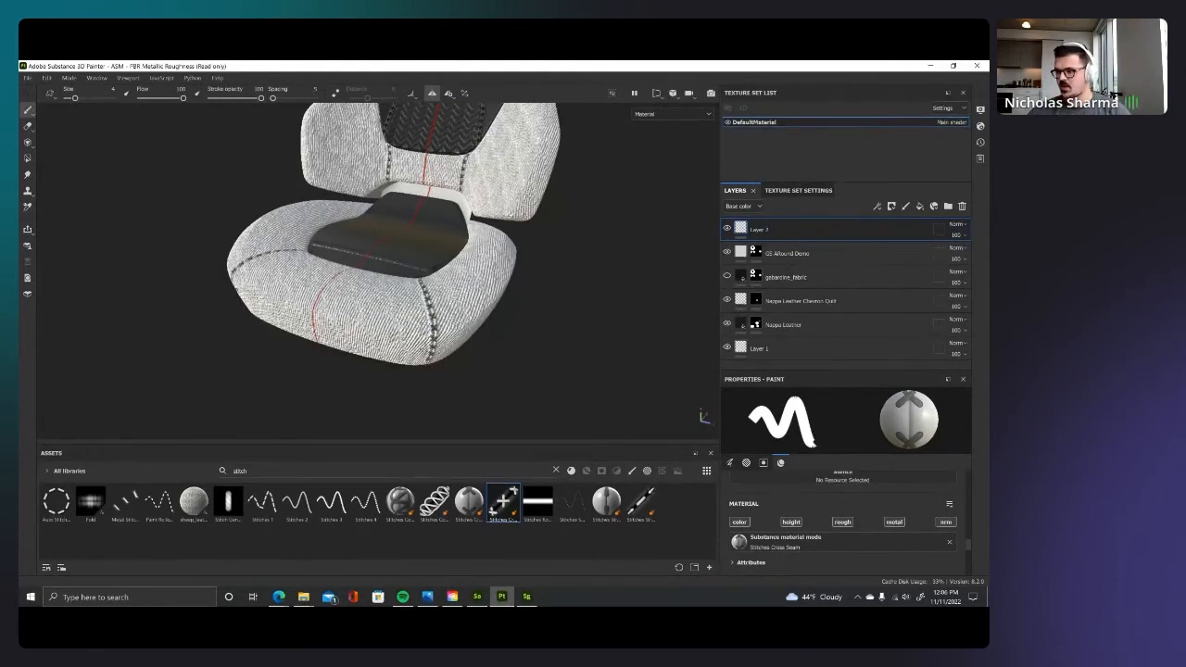
Step: Paint cross-stitch seams along the seat cushion's outer side and across the front of its leather insert
alt+drag(554, 311, 479, 312)
drag(329, 341, 485, 264)
key(ctrl+z)
mouse_move(329, 342)
mouse_down()
mouse_move(481, 275)
mouse_move(467, 280)
mouse_up()
alt+drag(414, 334, 517, 305)
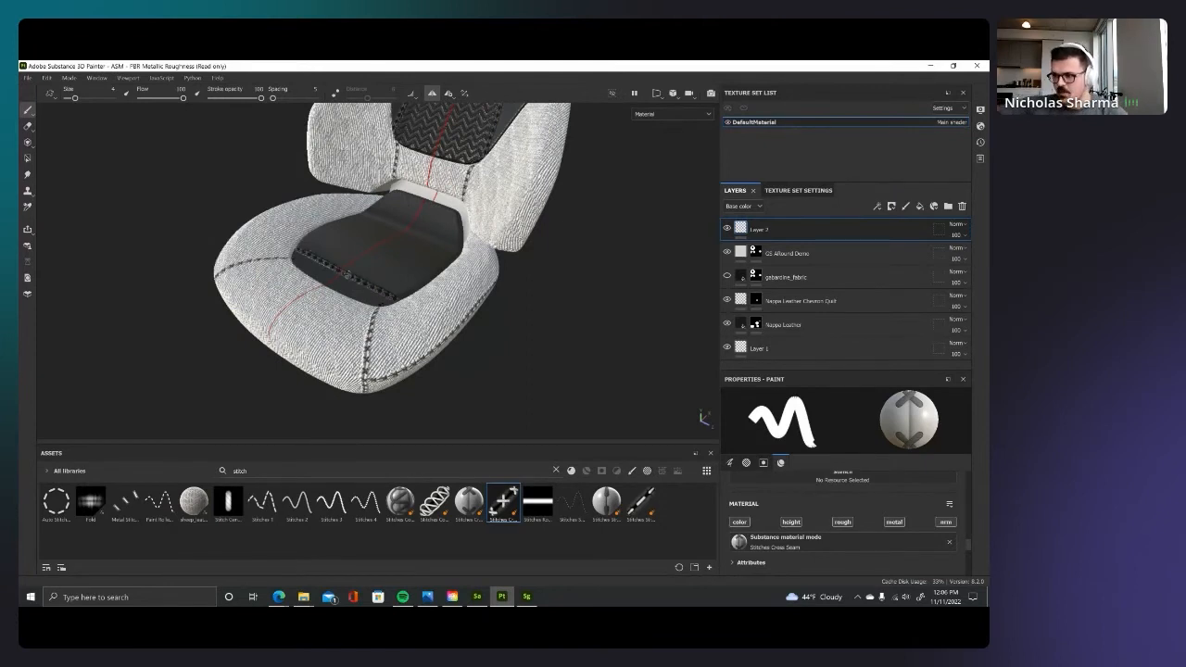
Step: Switch to the Stitches Straight brush and paint a horizontal seam across the middle of the headrest
alt+drag(345, 275, 395, 343)
alt+right_drag(395, 342, 553, 305)
alt+drag(434, 290, 456, 275)
alt+right_drag(456, 274, 410, 426)
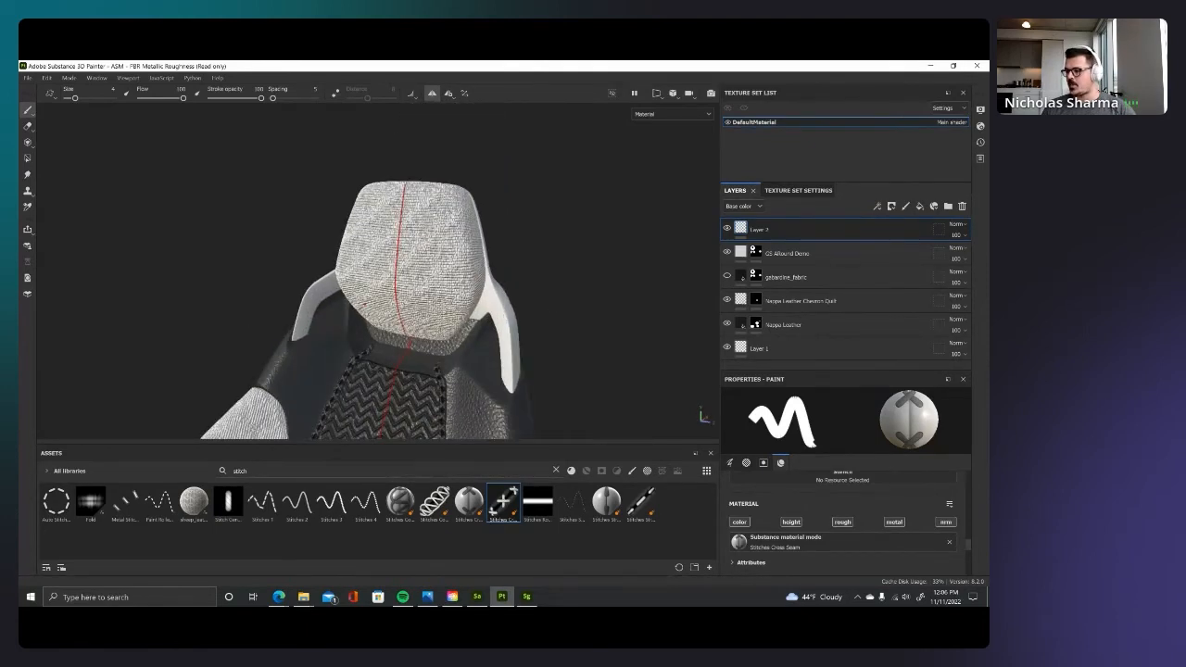
alt+right_drag(607, 419, 626, 427)
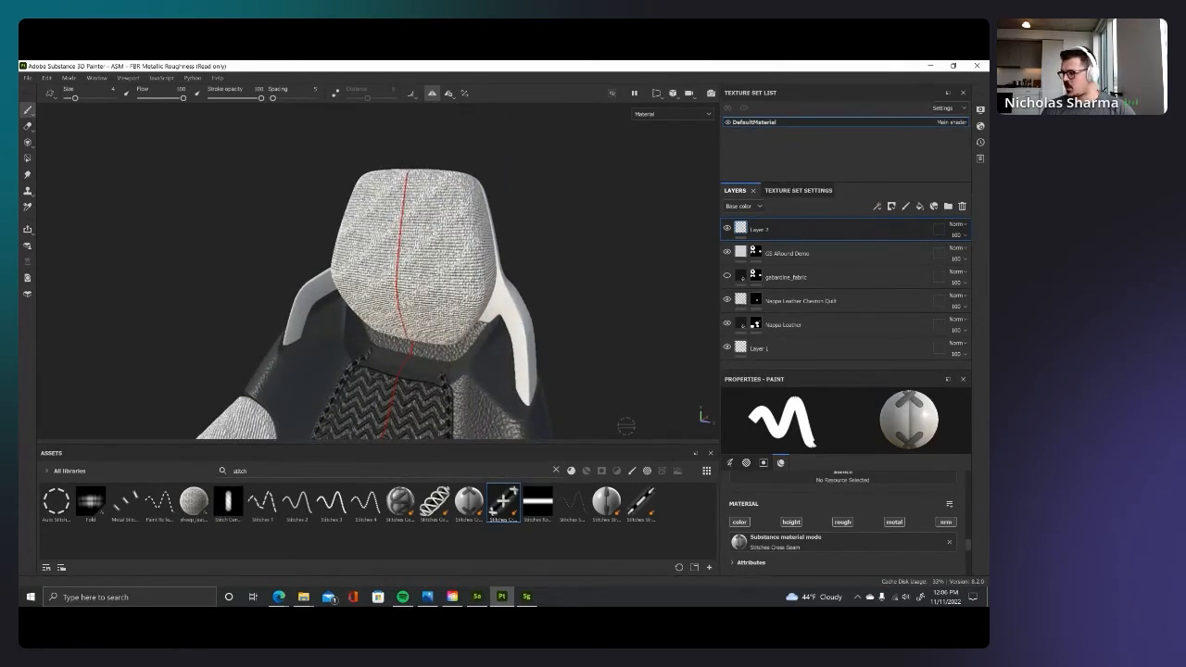
scroll(841, 516, down, 6)
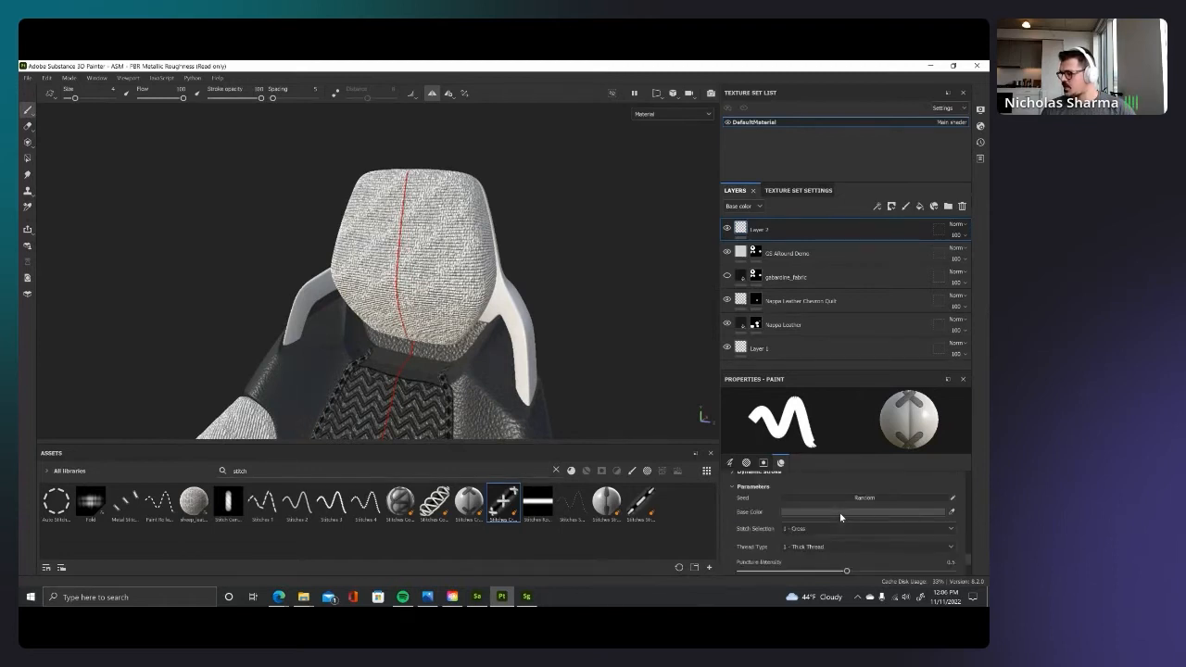
scroll(838, 515, up, 1)
click(822, 497)
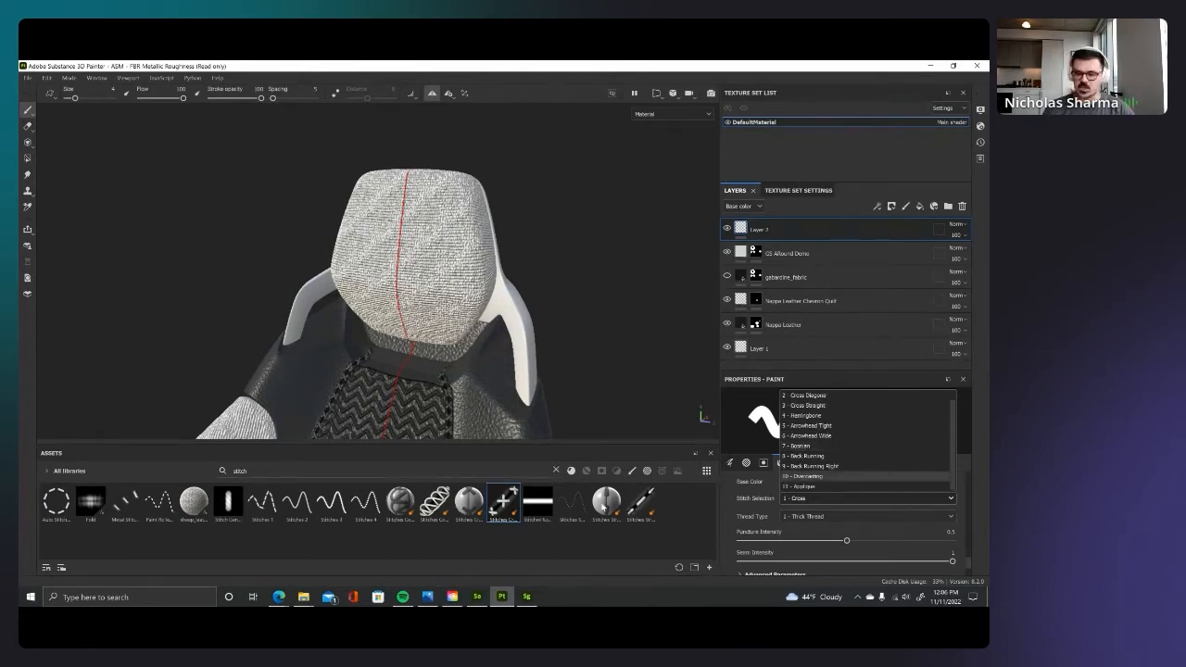
click(603, 506)
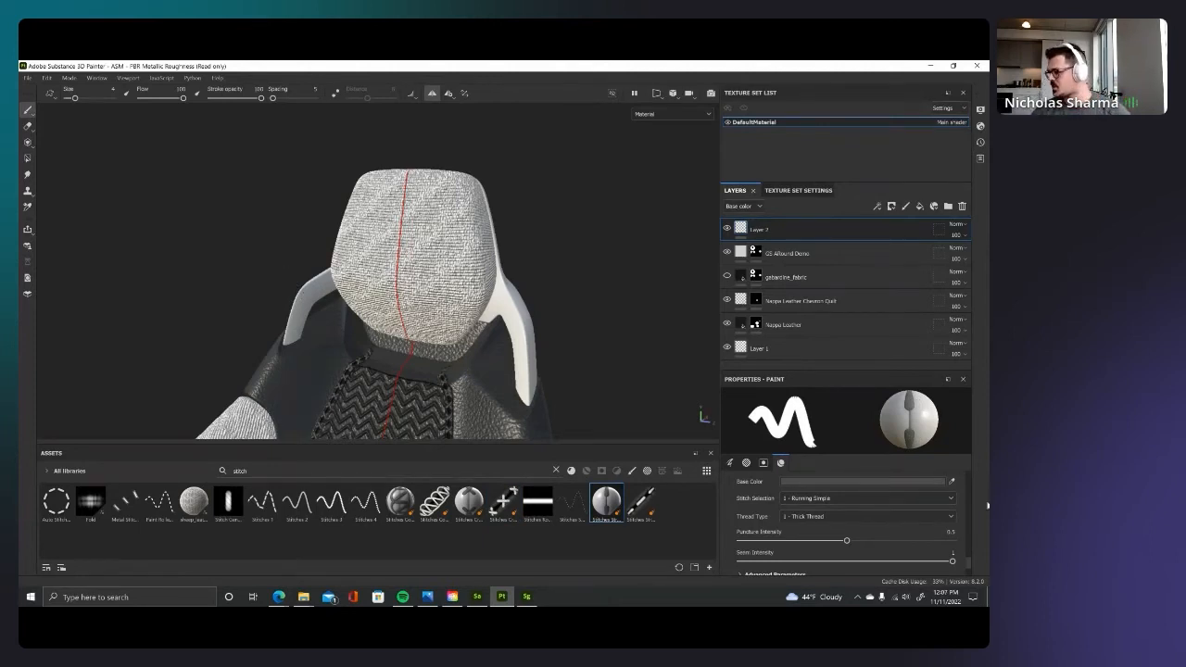
scroll(967, 549, down, 5)
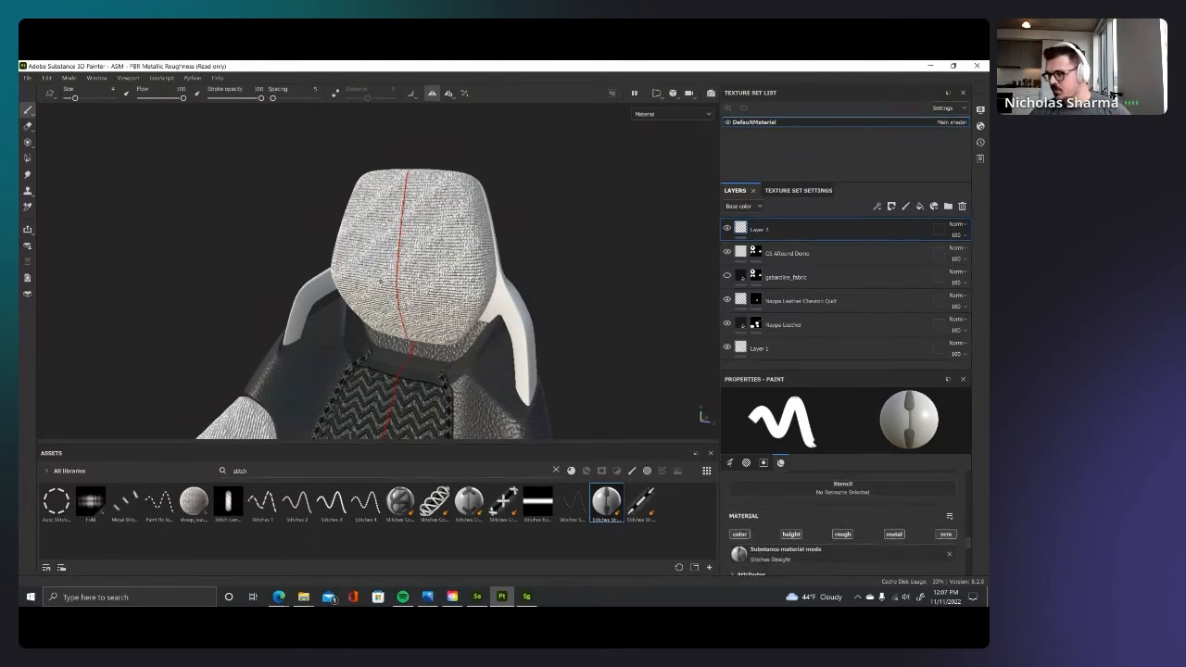
mouse_move(399, 284)
mouse_down()
mouse_move(471, 292)
mouse_move(552, 262)
mouse_up()
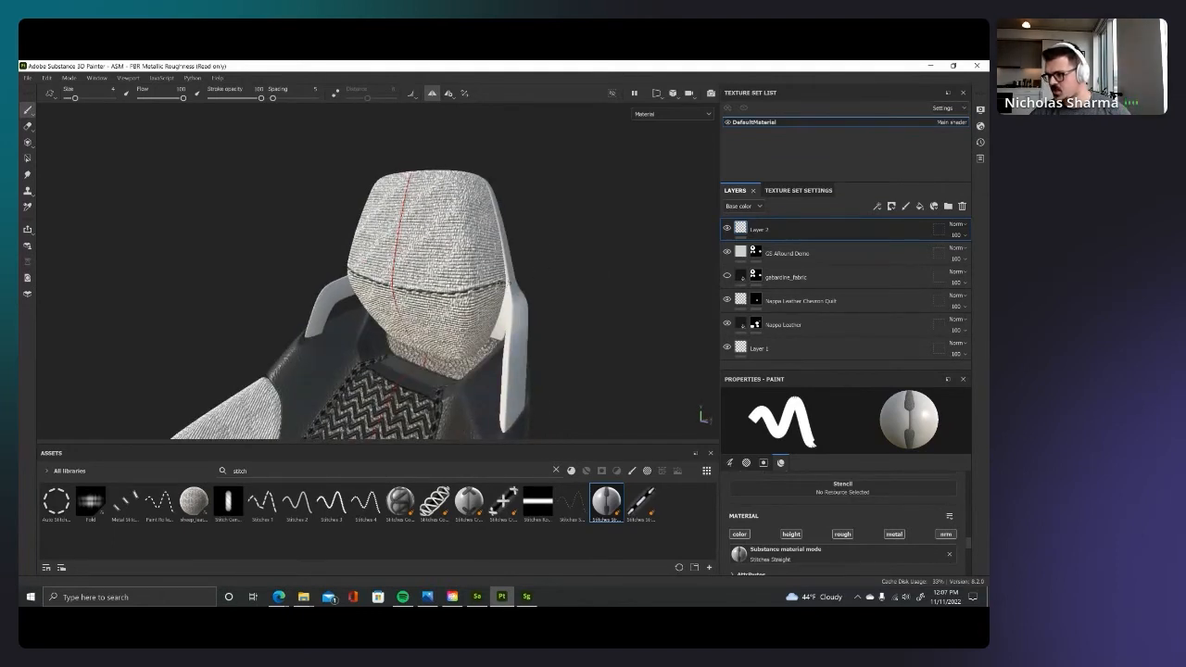
Step: Add the Brass Pure material to the seat and place its layer beneath the Nappa Leather layer, above Layer 1
scroll(249, 337, down, 3)
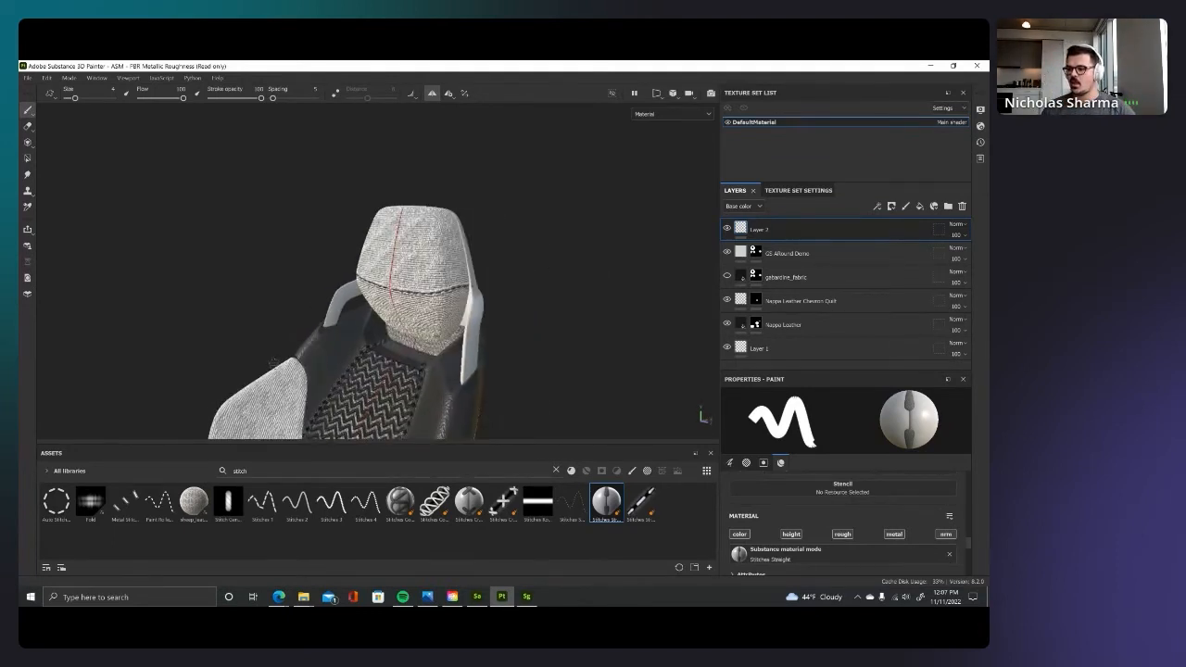
alt+middle_drag(274, 363, 418, 233)
alt+right_drag(418, 233, 313, 249)
alt+drag(313, 249, 399, 278)
alt+right_drag(399, 278, 363, 273)
alt+drag(363, 273, 404, 341)
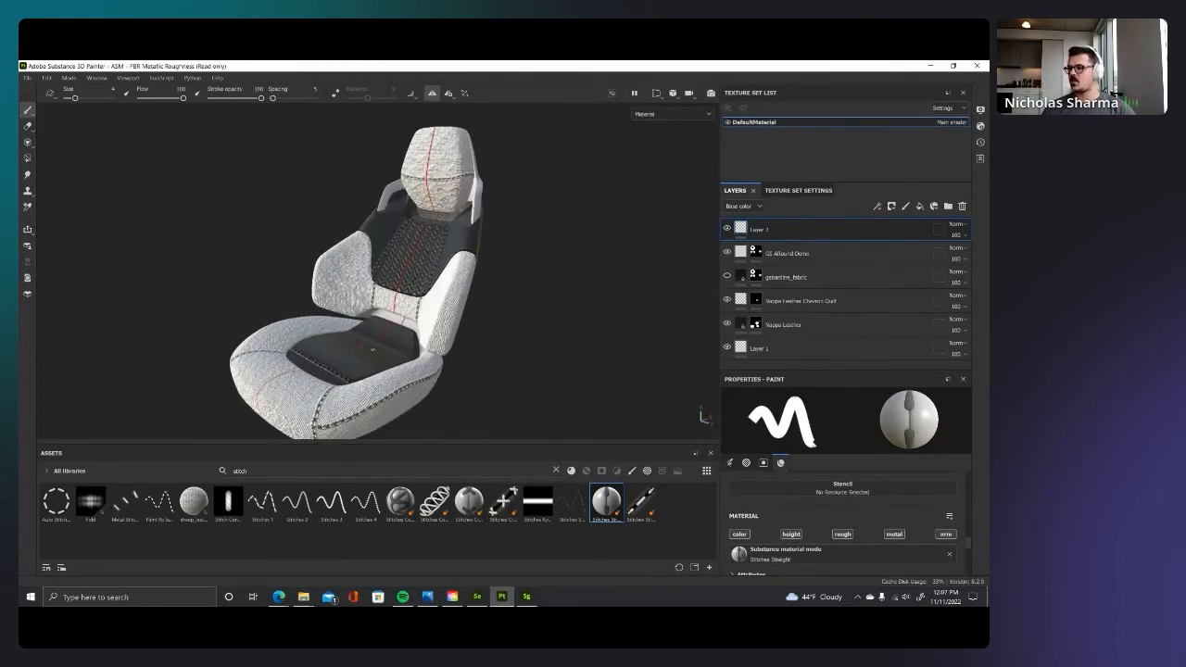
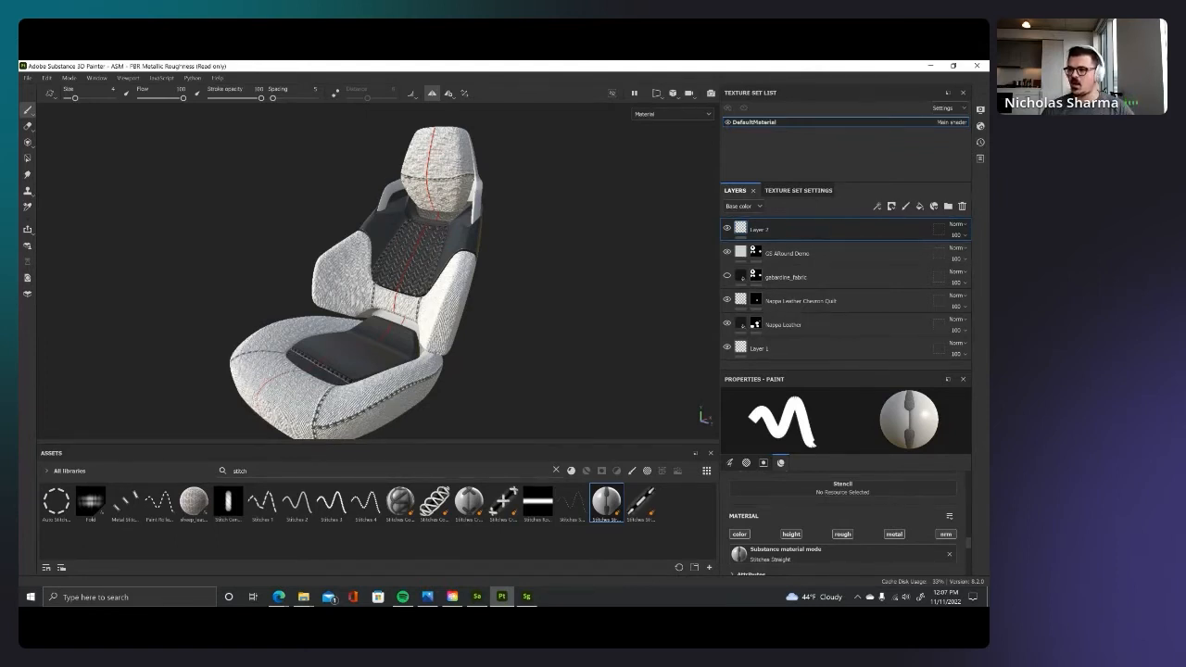
click(556, 471)
drag(329, 505, 419, 334)
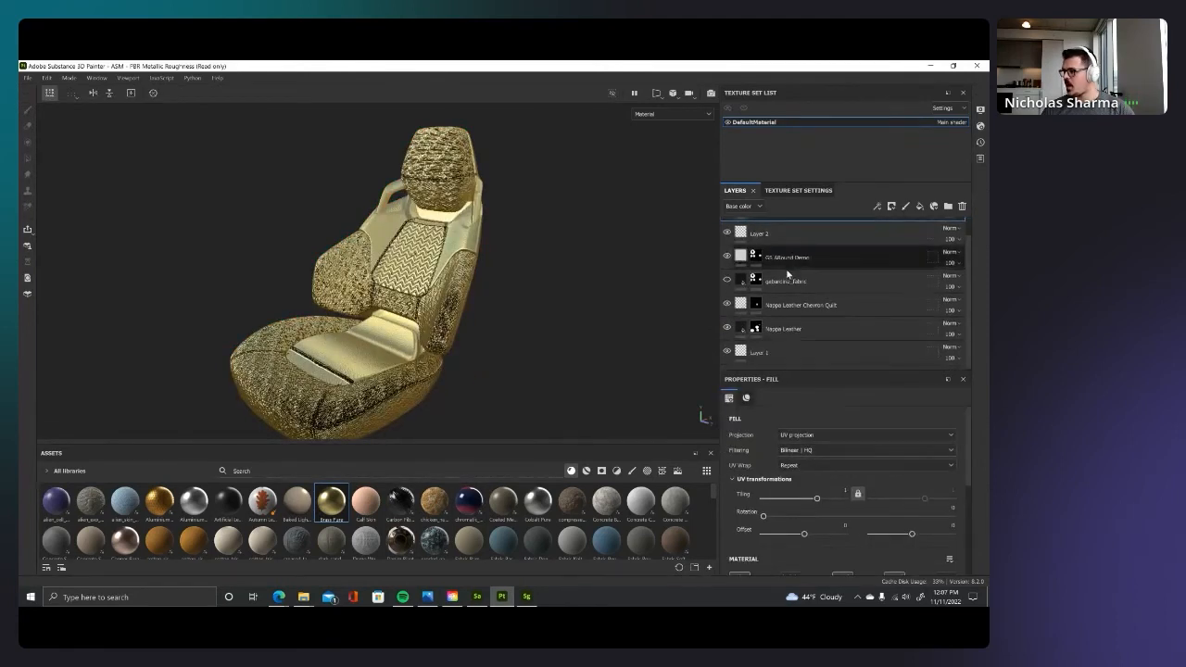
drag(794, 233, 798, 350)
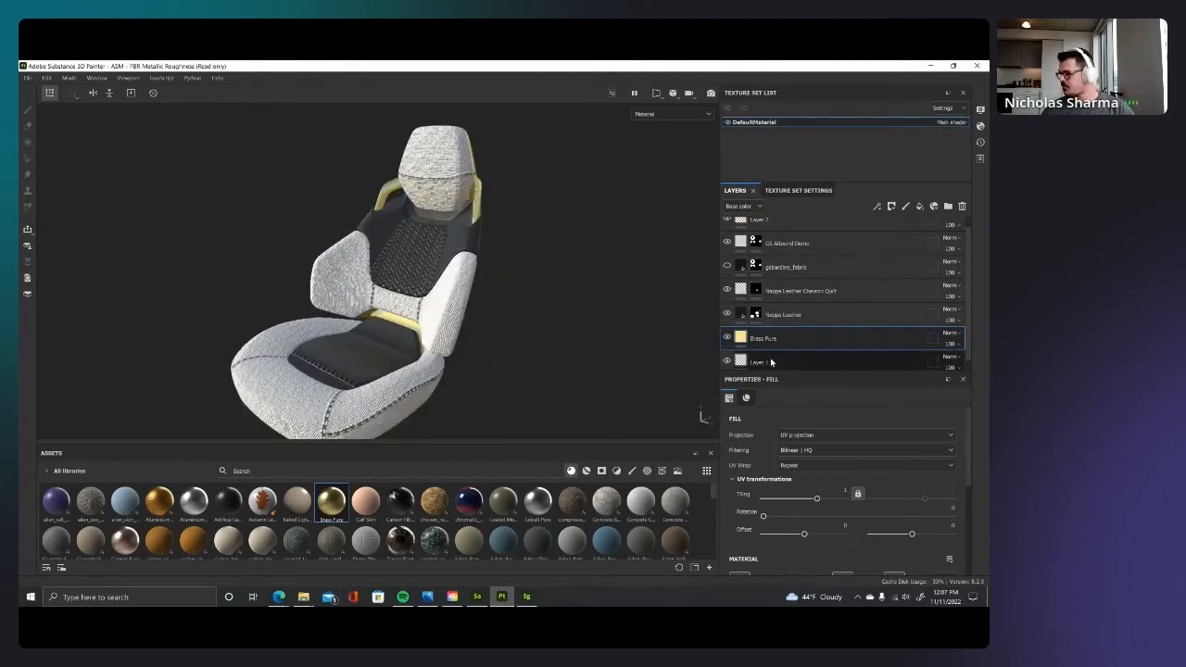
Step: Change the Brass Pure layer's base color to a copper brown
scroll(862, 546, down, 3)
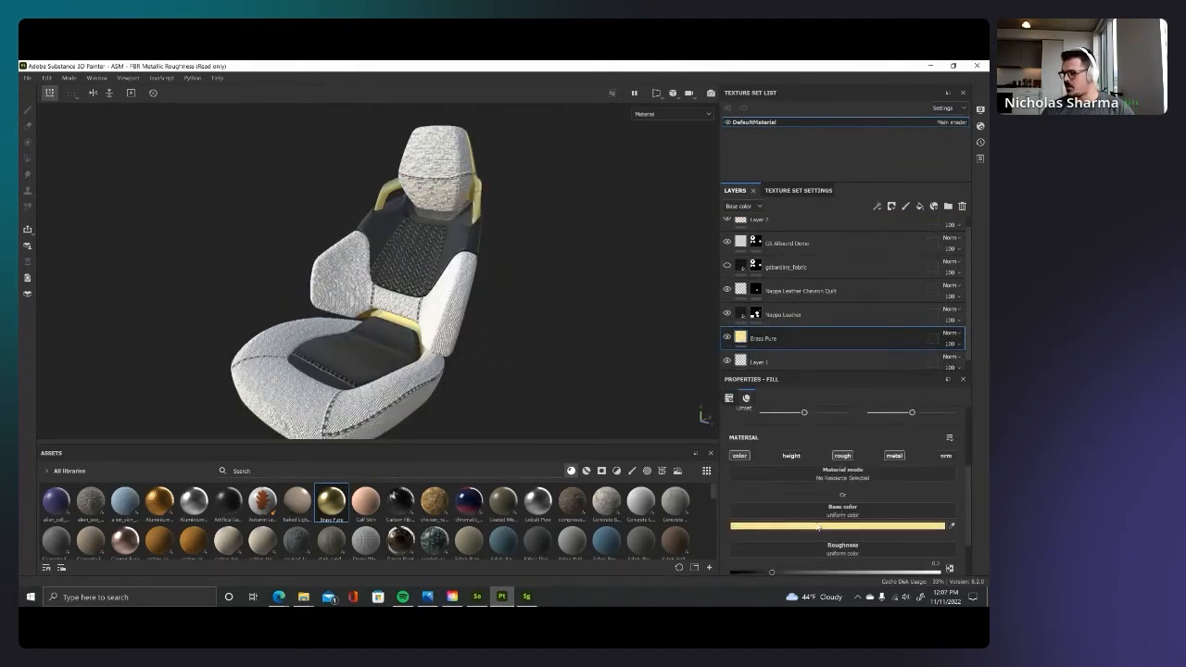
click(848, 526)
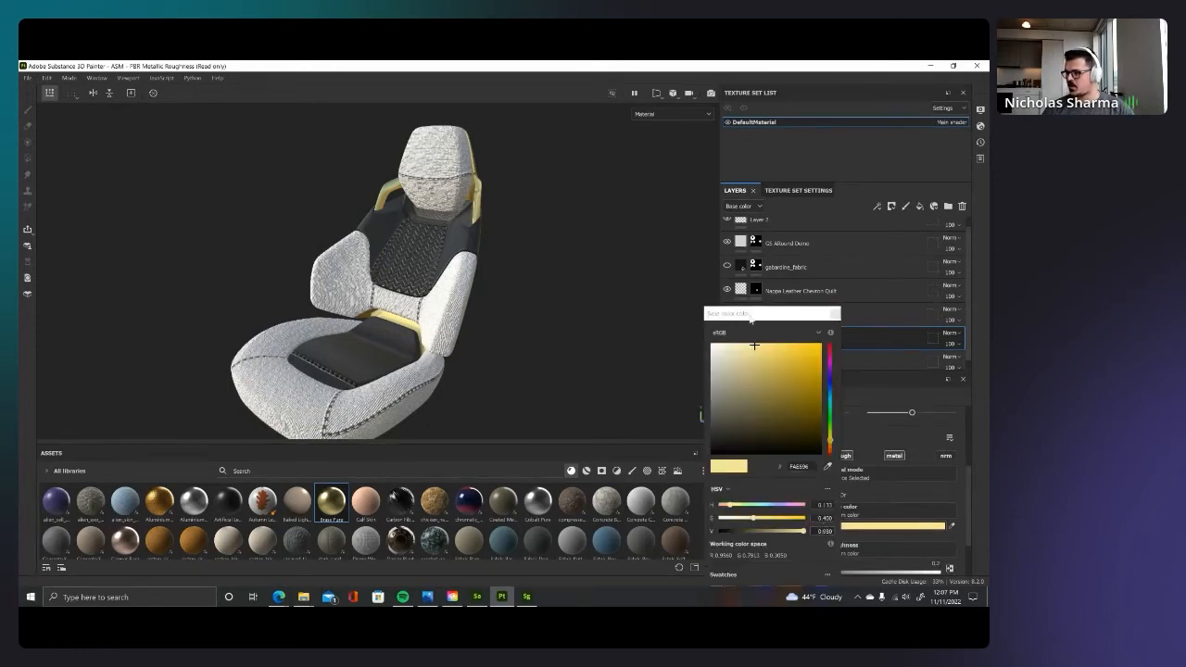
drag(751, 317, 751, 248)
click(730, 525)
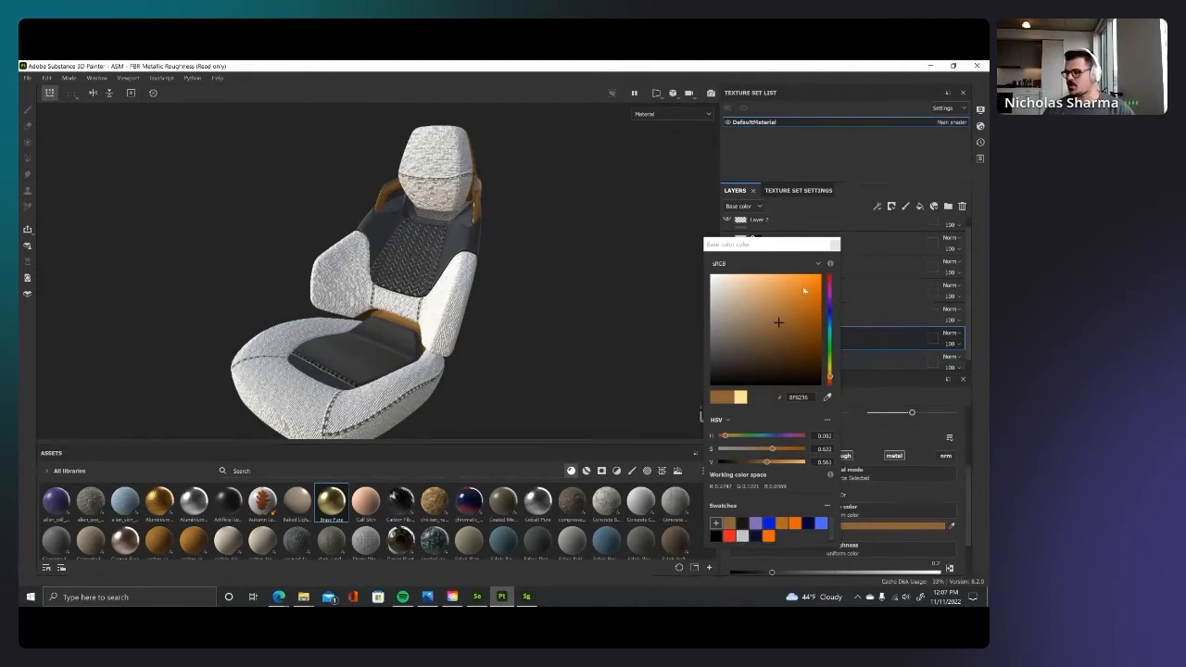
click(835, 244)
Step: Add a fill layer above the stitching layer and give it a black mask
alt+drag(480, 271, 454, 212)
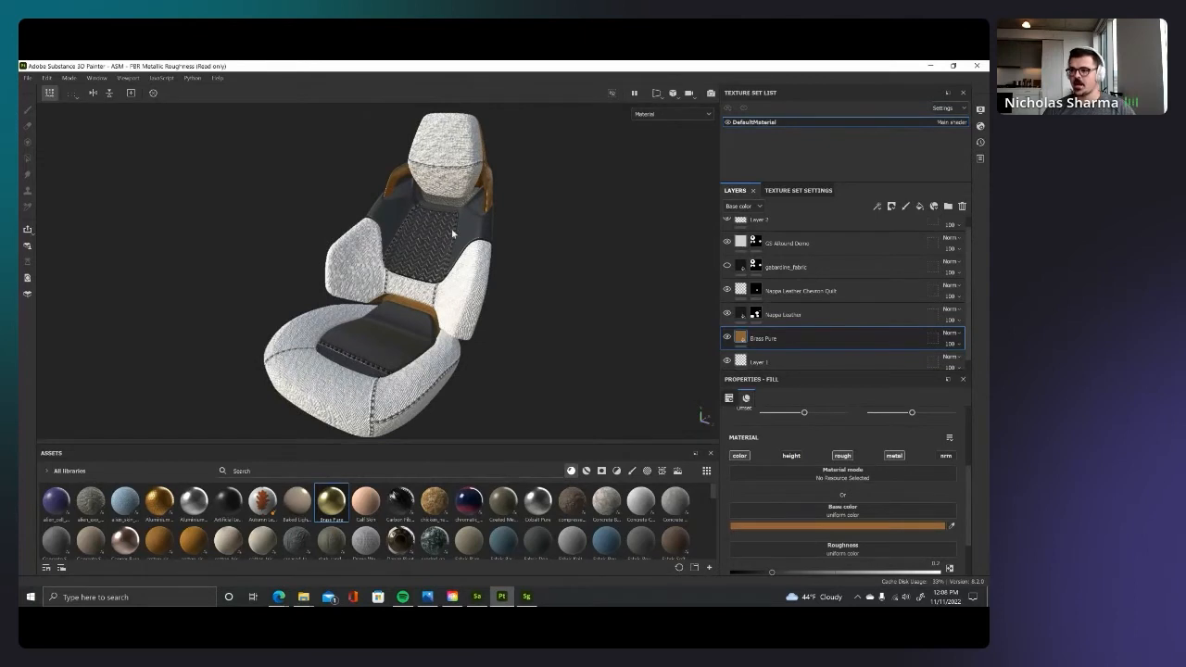
alt+drag(434, 251, 415, 273)
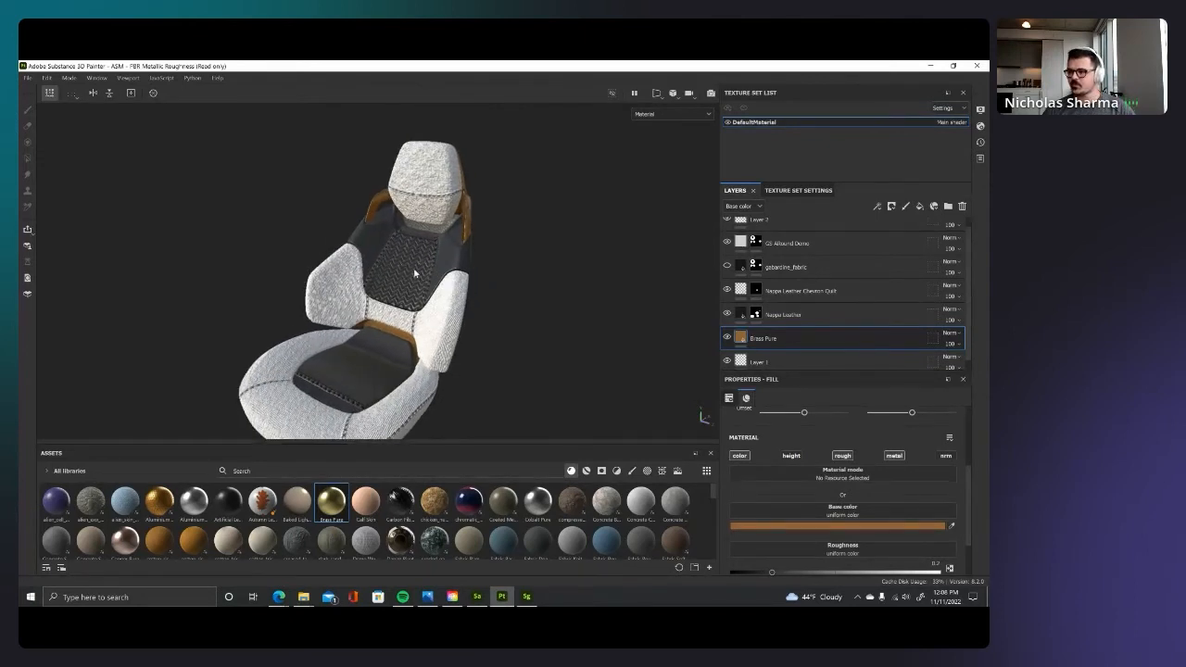
alt+right_drag(408, 231, 452, 251)
alt+drag(452, 251, 477, 256)
alt+right_drag(476, 257, 530, 267)
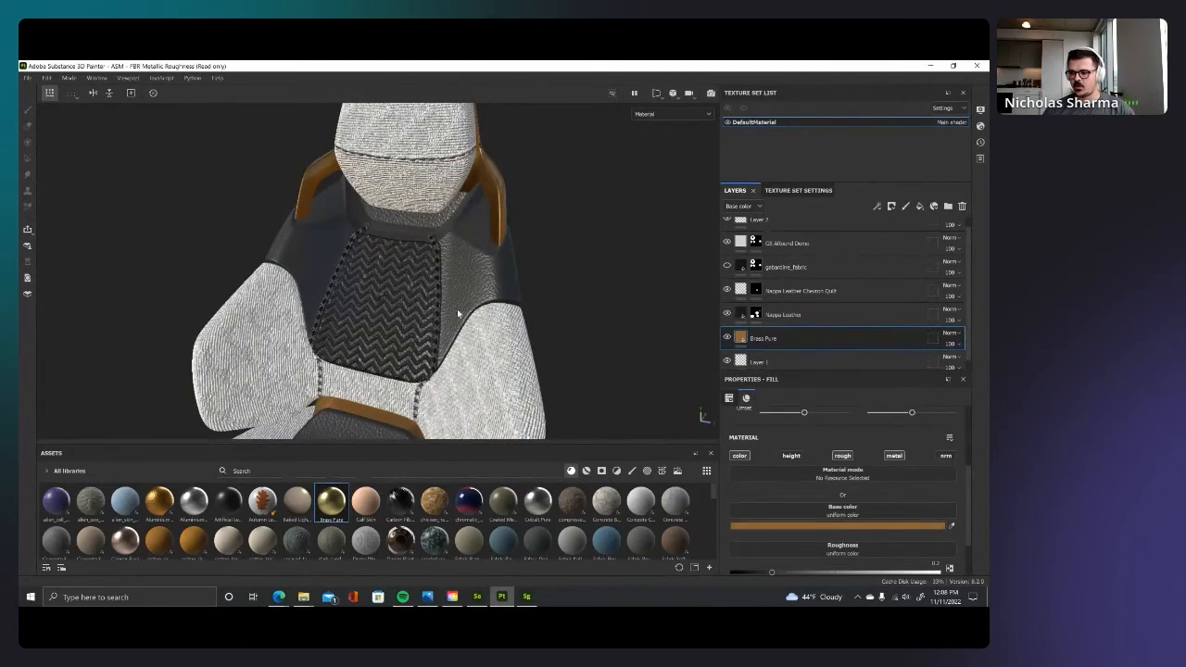
scroll(828, 281, up, 1)
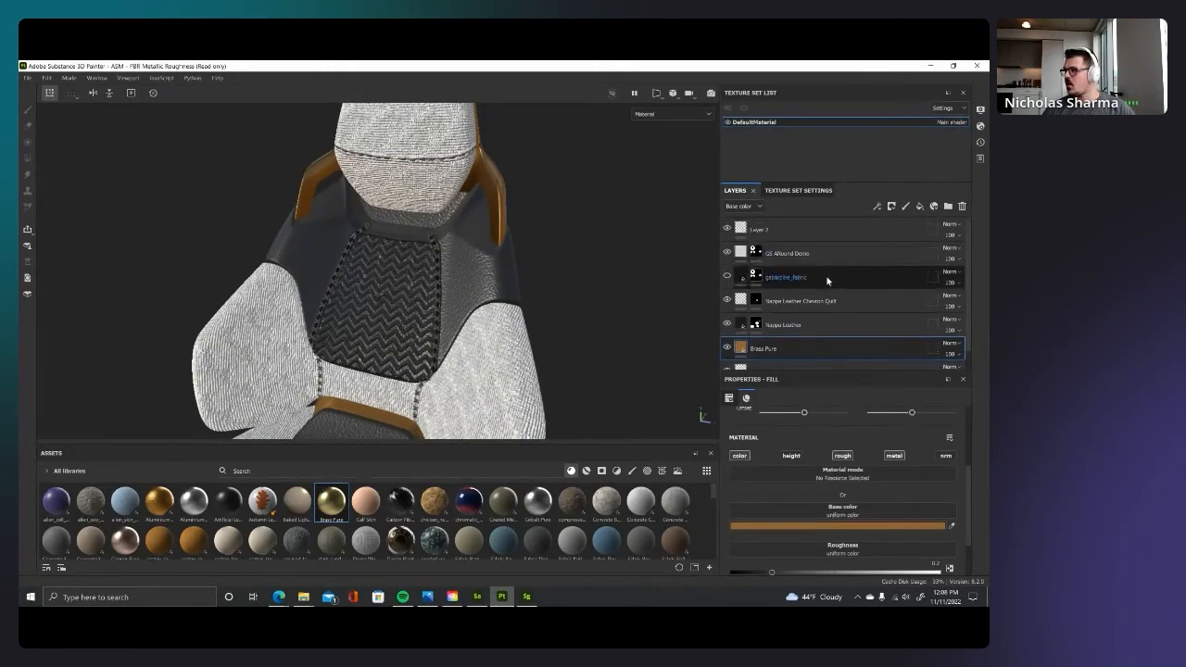
click(816, 230)
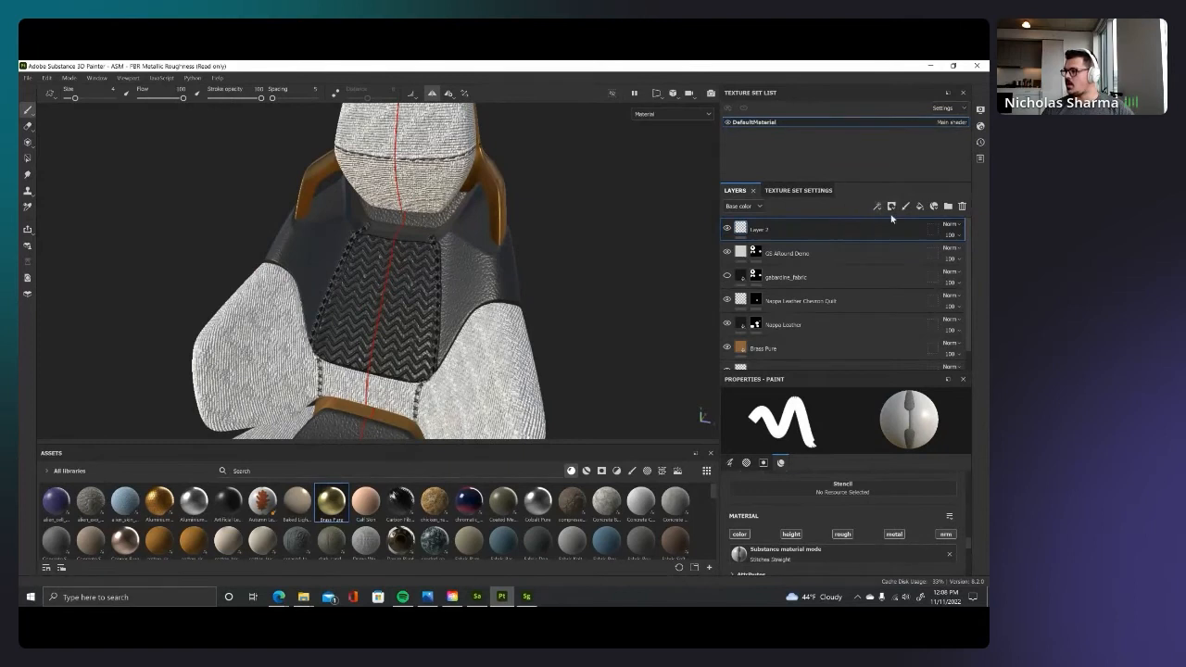
click(920, 206)
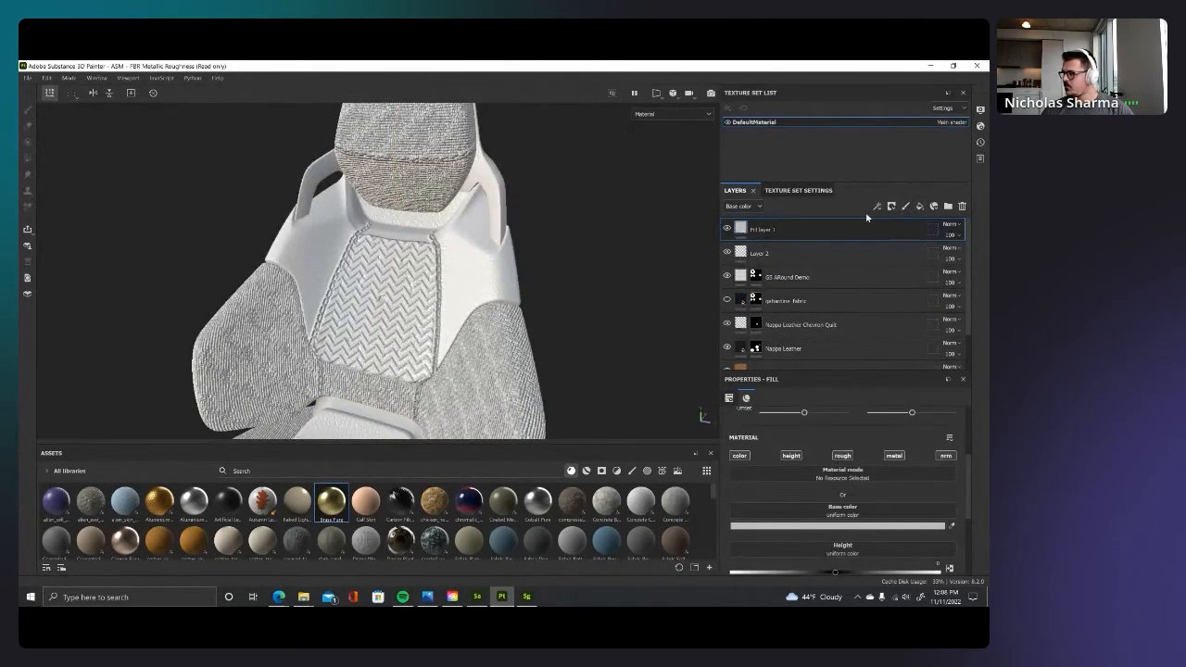
click(908, 235)
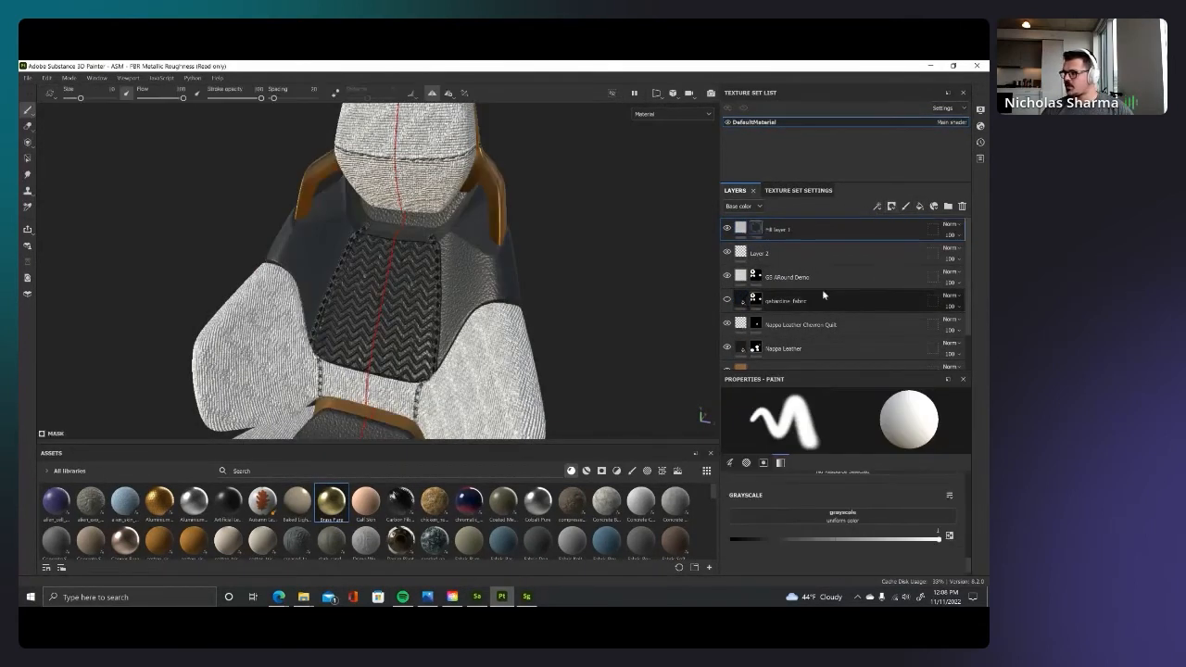
Step: Show the textures in Your assets and assign RD_Pattern_02 as the mask brush's grayscale image
click(616, 471)
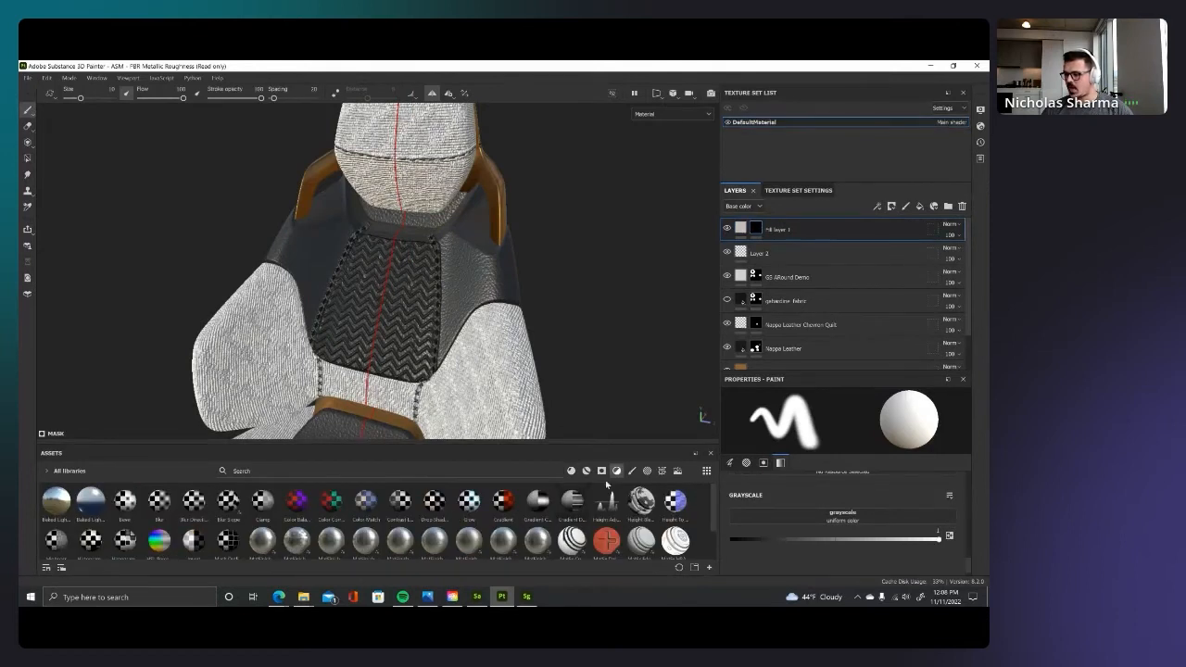
click(647, 471)
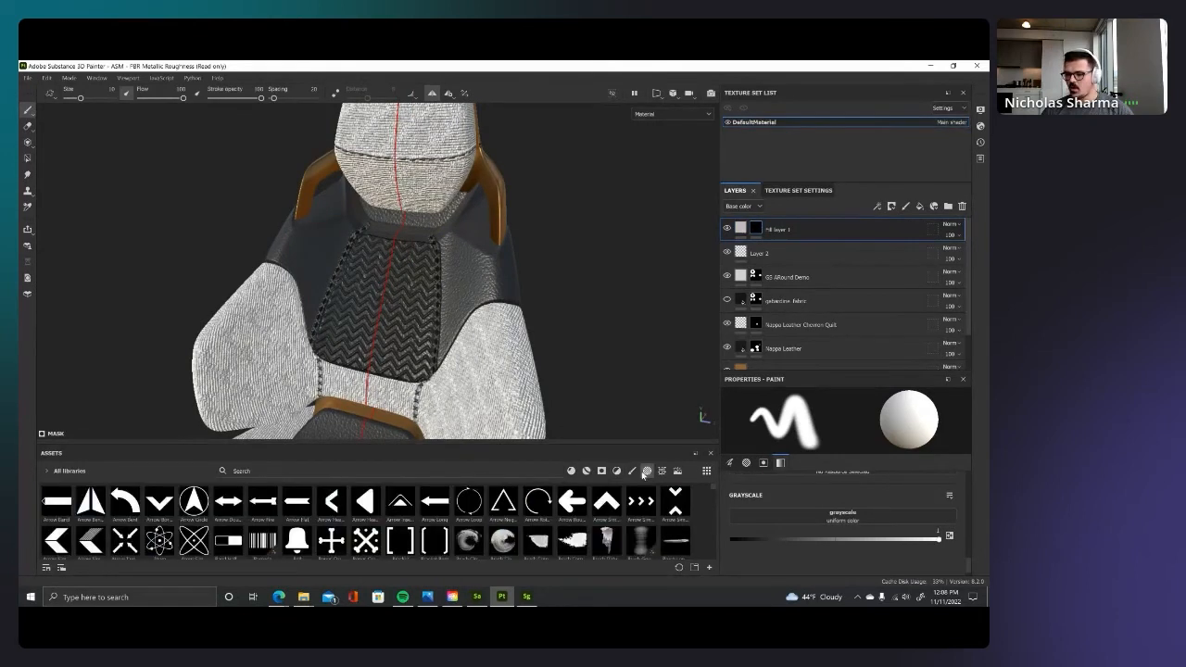
click(48, 472)
click(63, 513)
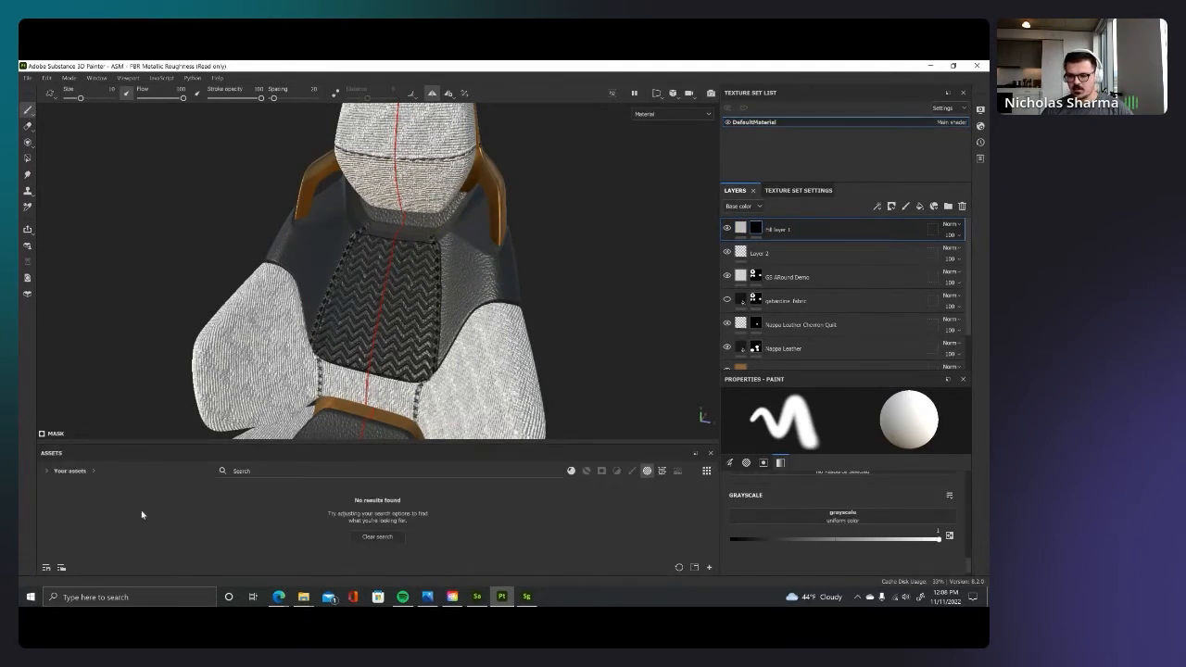
click(661, 471)
drag(121, 508, 802, 519)
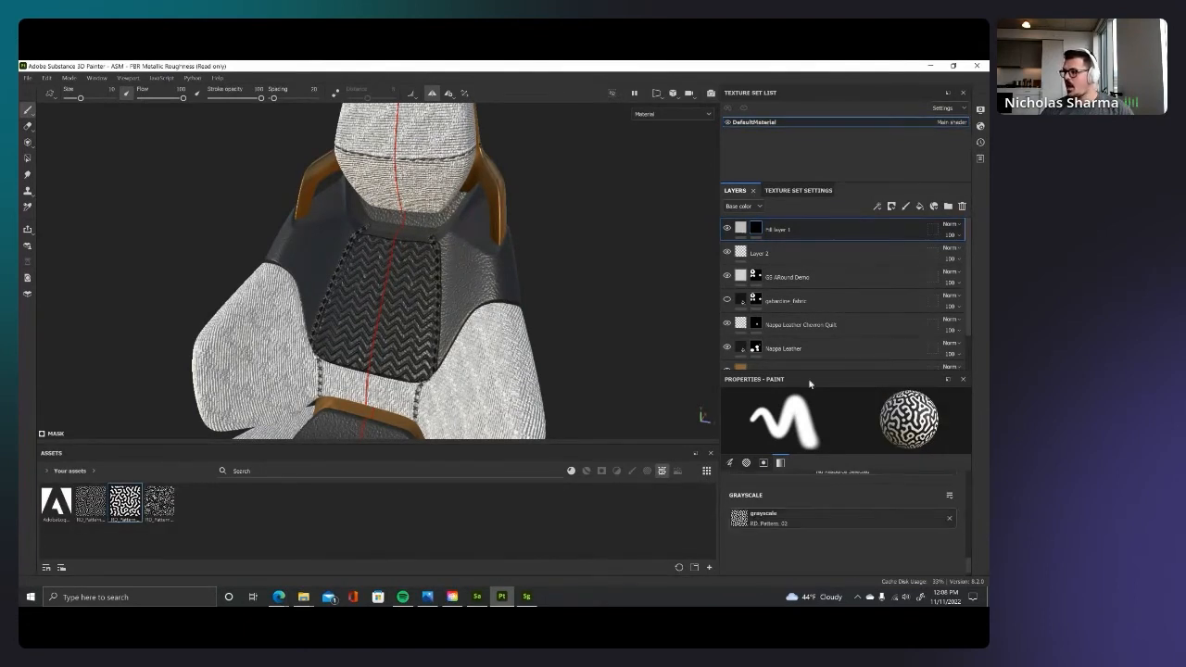
scroll(844, 477, up, 2)
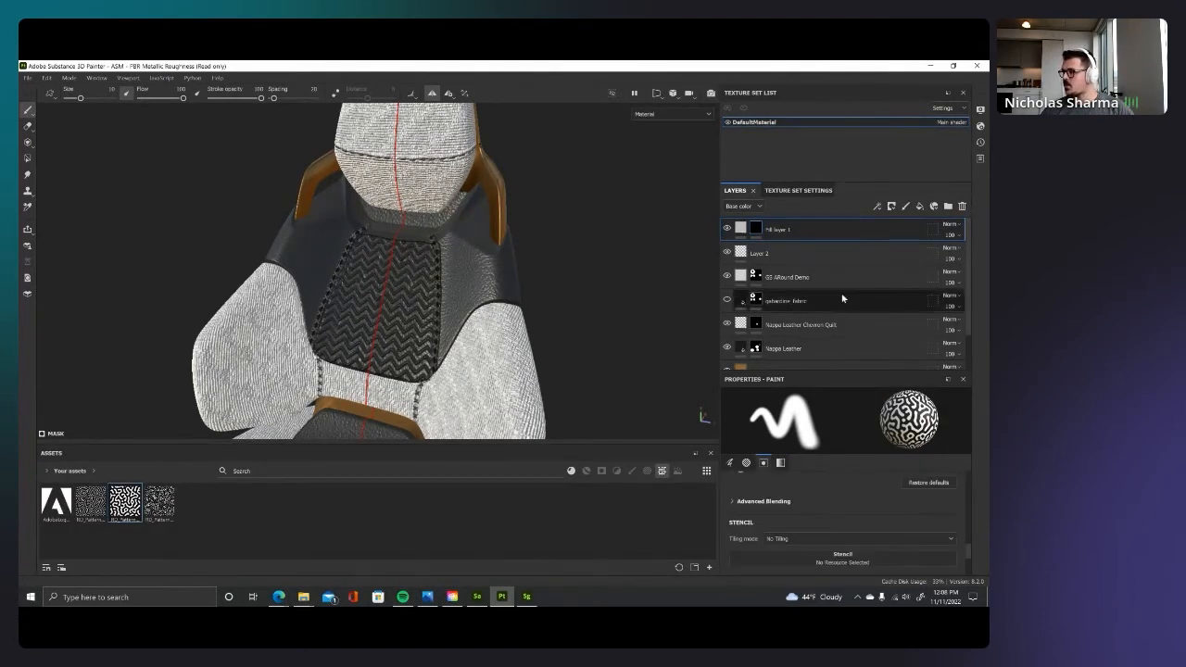
Step: Limit Fill layer 1 to the height channel and set its height to about 0.25
click(747, 233)
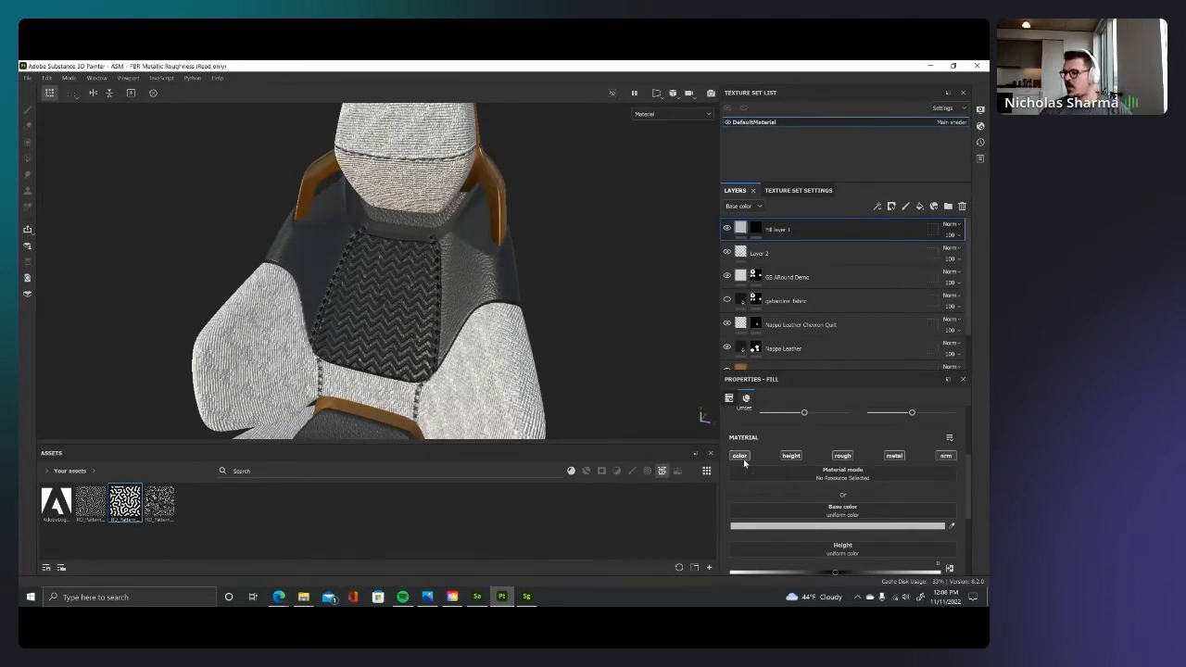
click(742, 458)
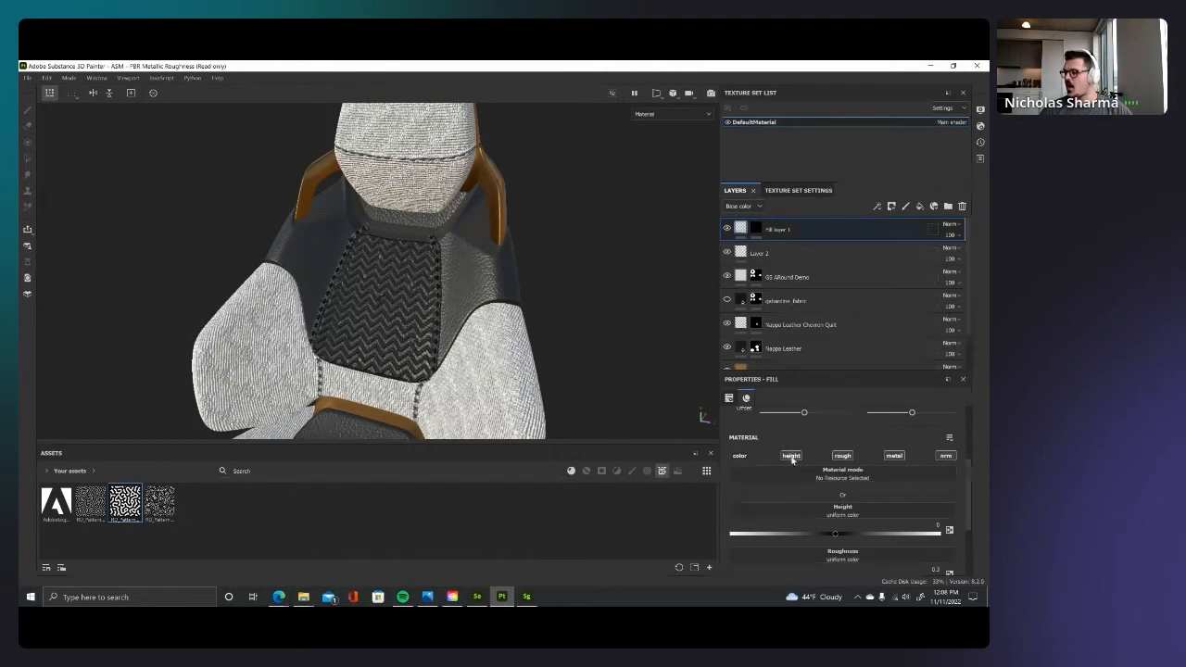
click(892, 458)
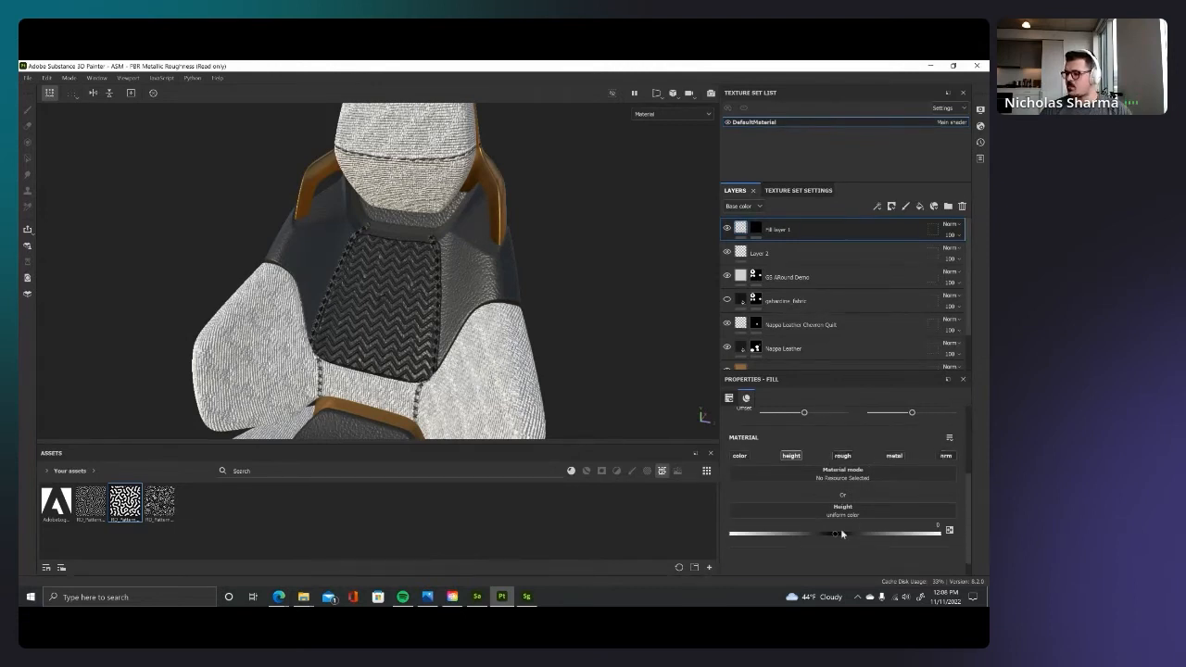
drag(842, 534, 862, 533)
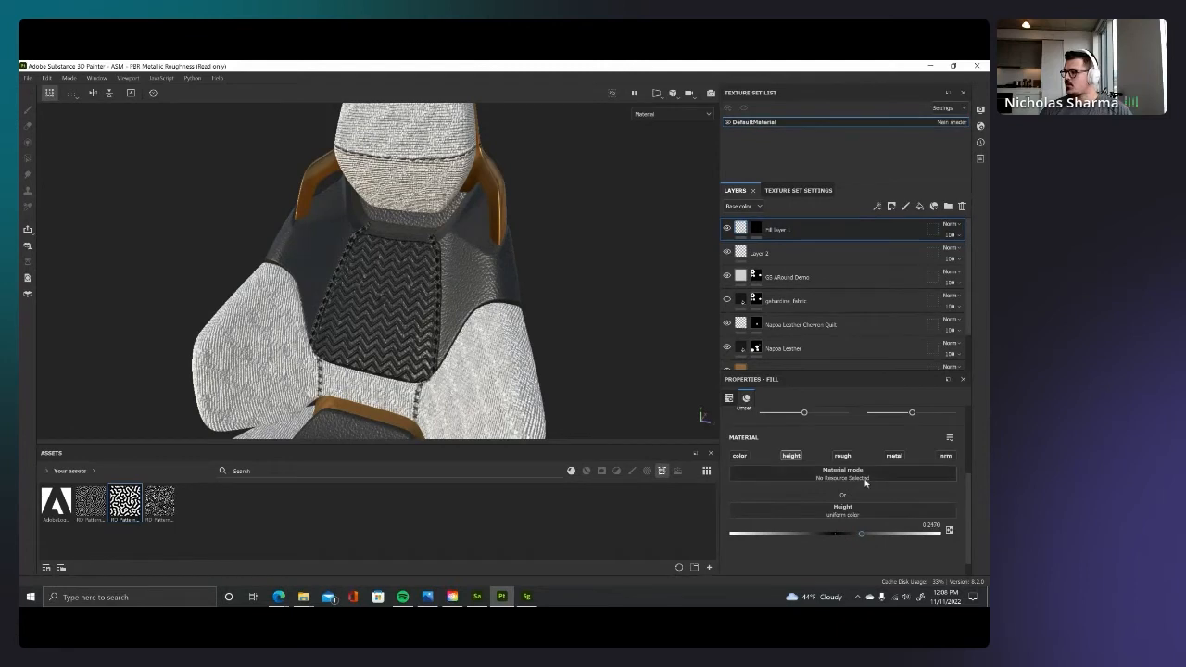
Step: Add a fill effect to the mask of Fill layer 1 and assign RD_Pattern_02 as its grayscale image
click(756, 228)
scroll(847, 527, down, 1)
scroll(847, 527, down, 1)
click(877, 205)
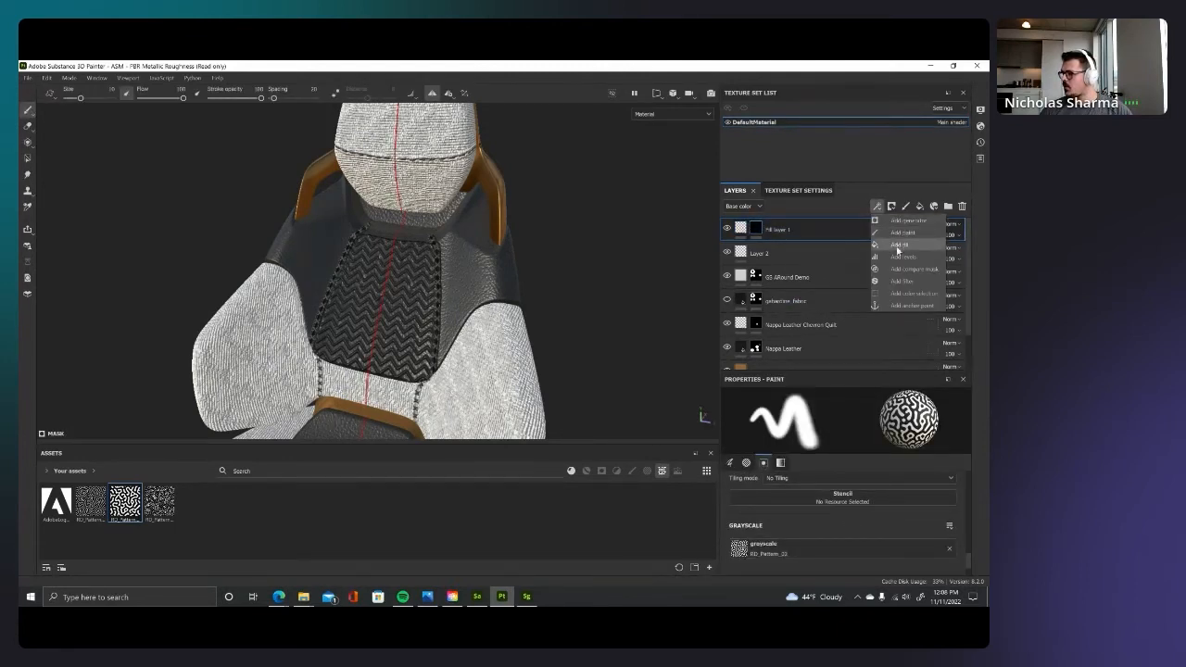
click(901, 244)
drag(130, 509, 862, 461)
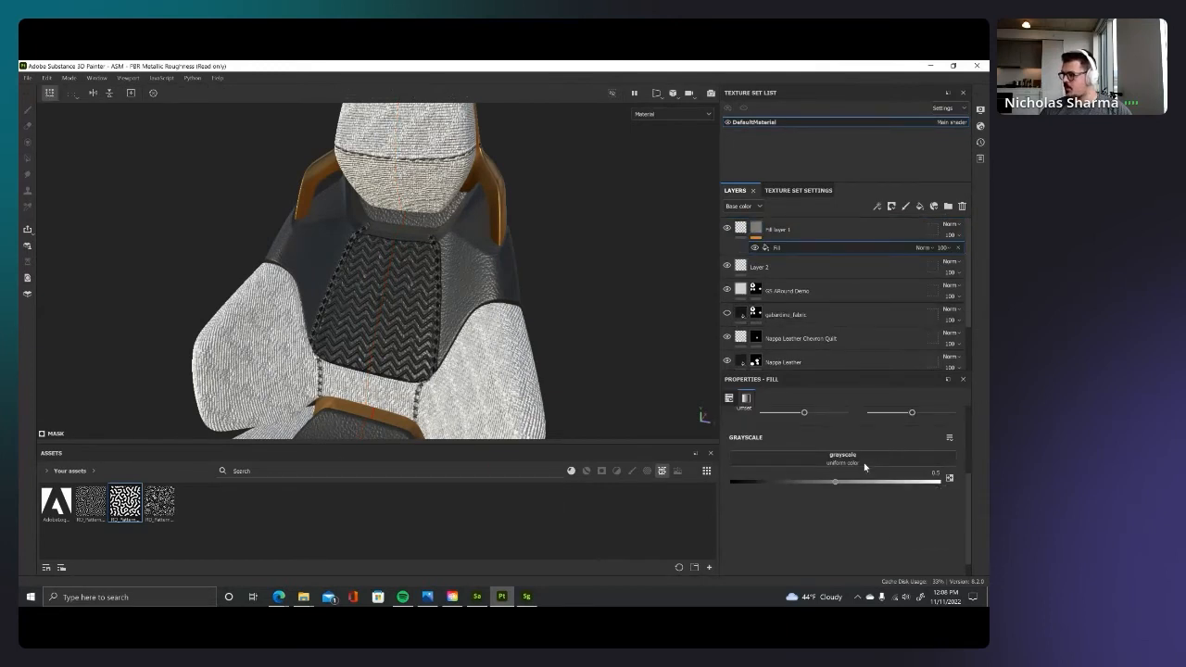
Step: Raise the tiling of the mask's RD_Pattern_02 fill to about 15 for a finer relief across the seat
click(740, 228)
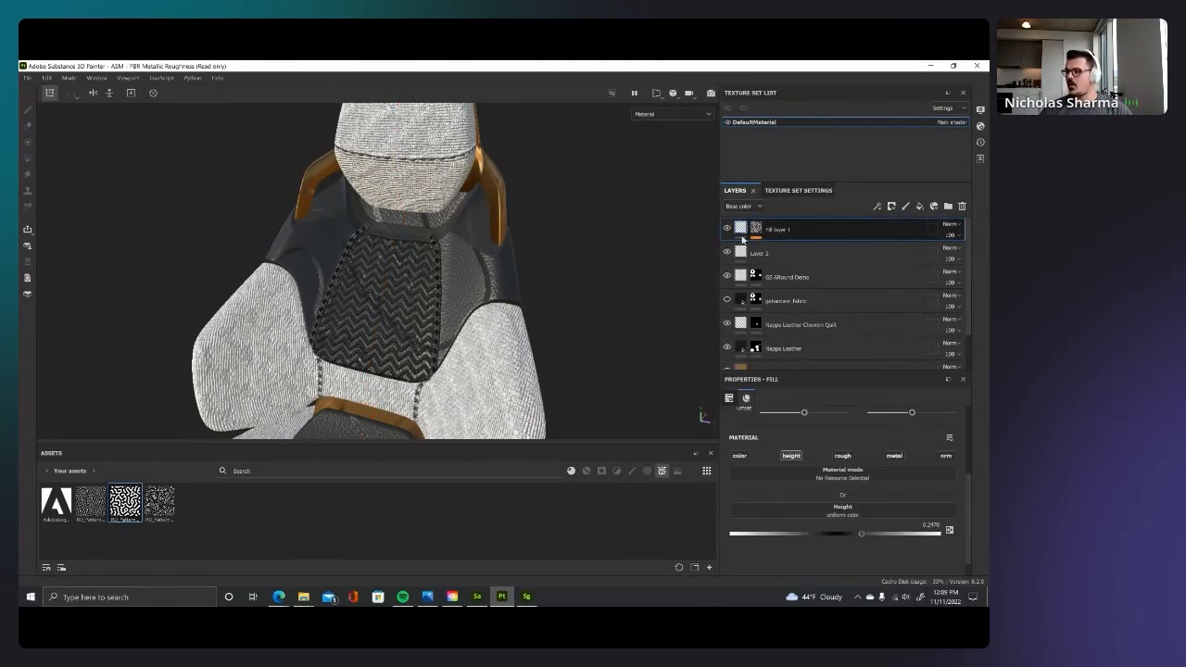
click(756, 237)
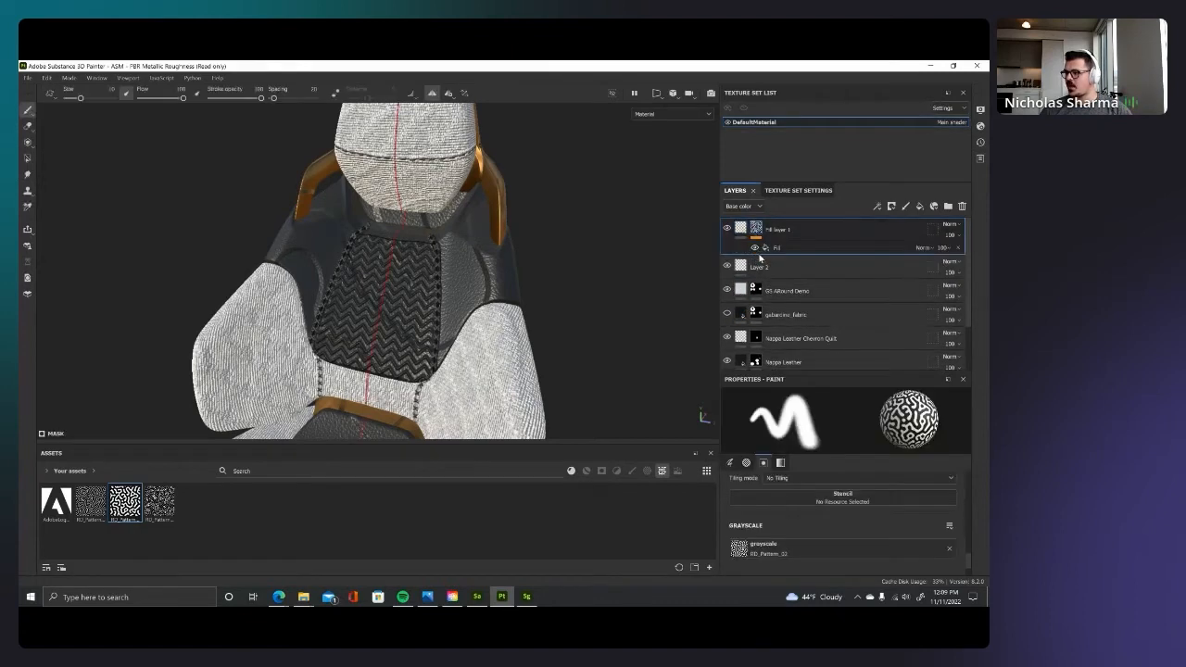
click(777, 249)
scroll(541, 300, down, 3)
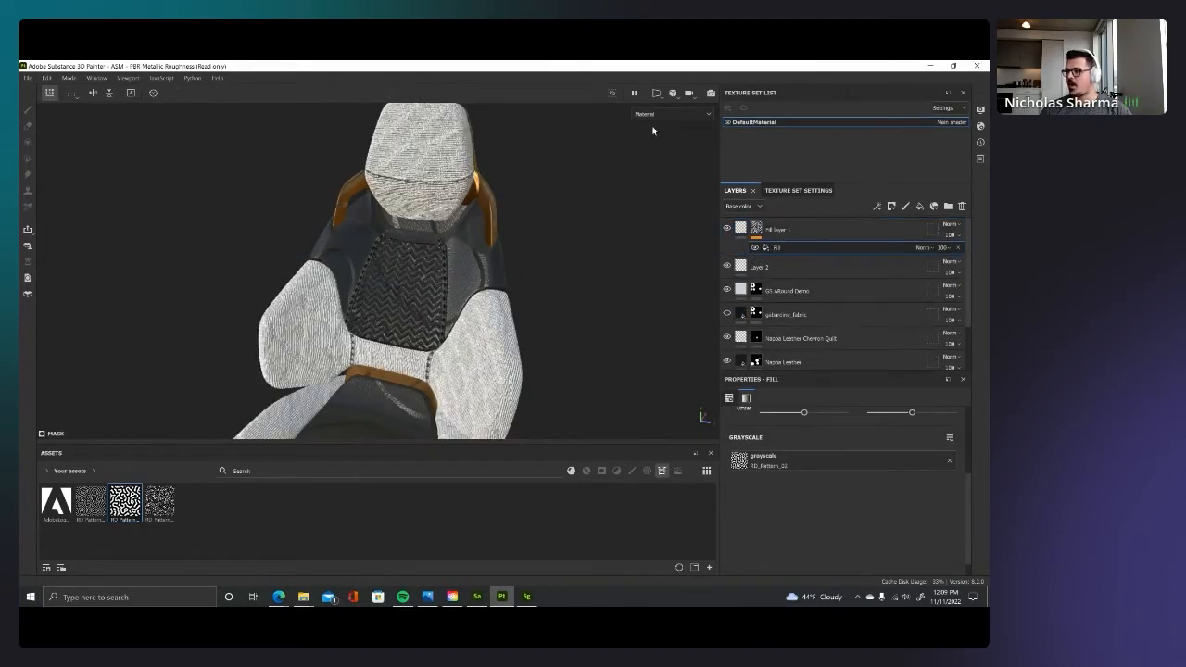
scroll(822, 422, up, 2)
drag(816, 470, 836, 470)
alt+right_drag(522, 266, 658, 258)
alt+drag(540, 263, 476, 249)
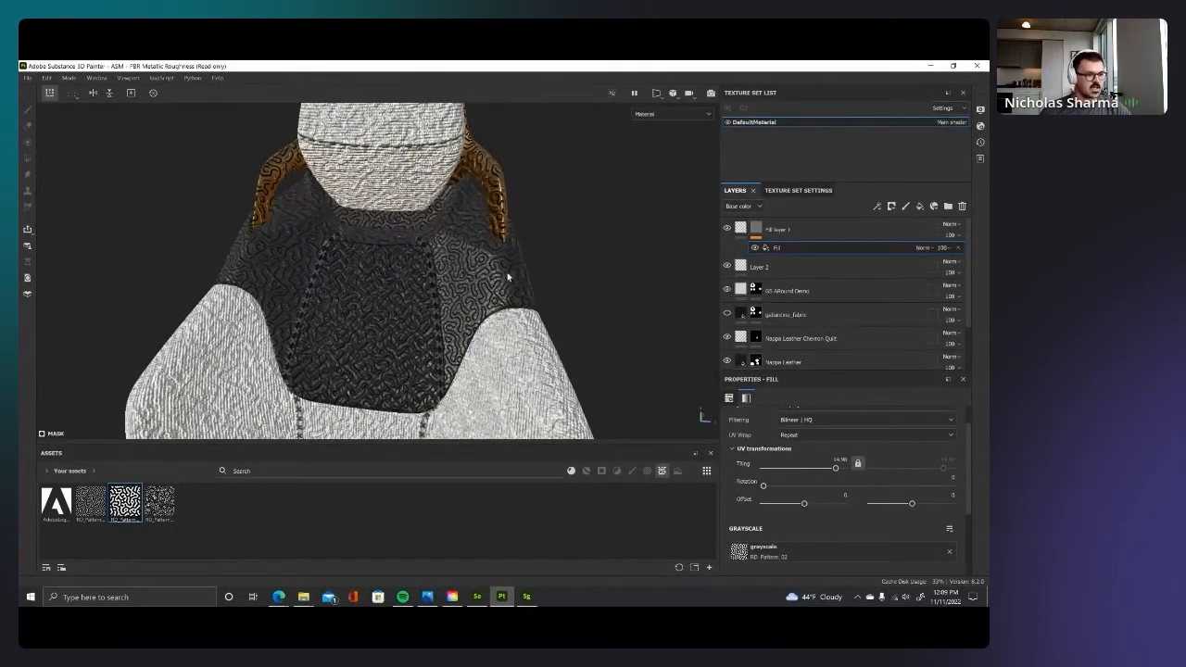
mouse_move(490, 291)
alt+mouse_down()
mouse_move(513, 272)
mouse_move(488, 273)
alt+mouse_up()
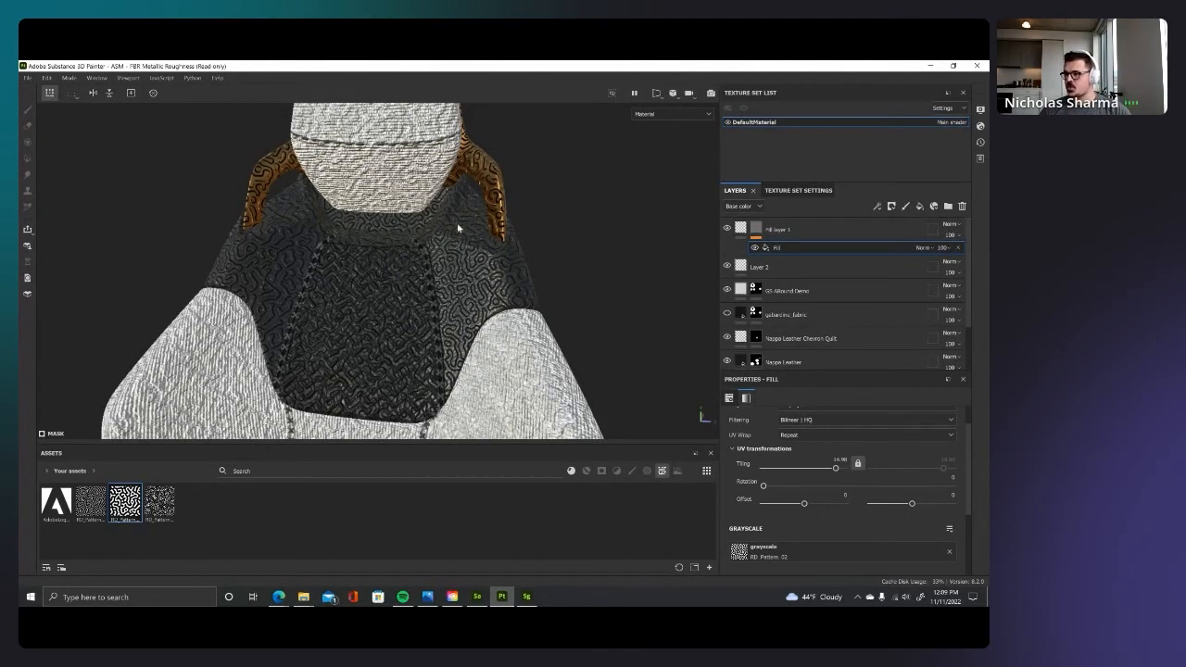
Step: Add a paint effect above the pattern fill in the mask of Fill layer 1 and make it active
click(788, 230)
click(876, 209)
click(914, 238)
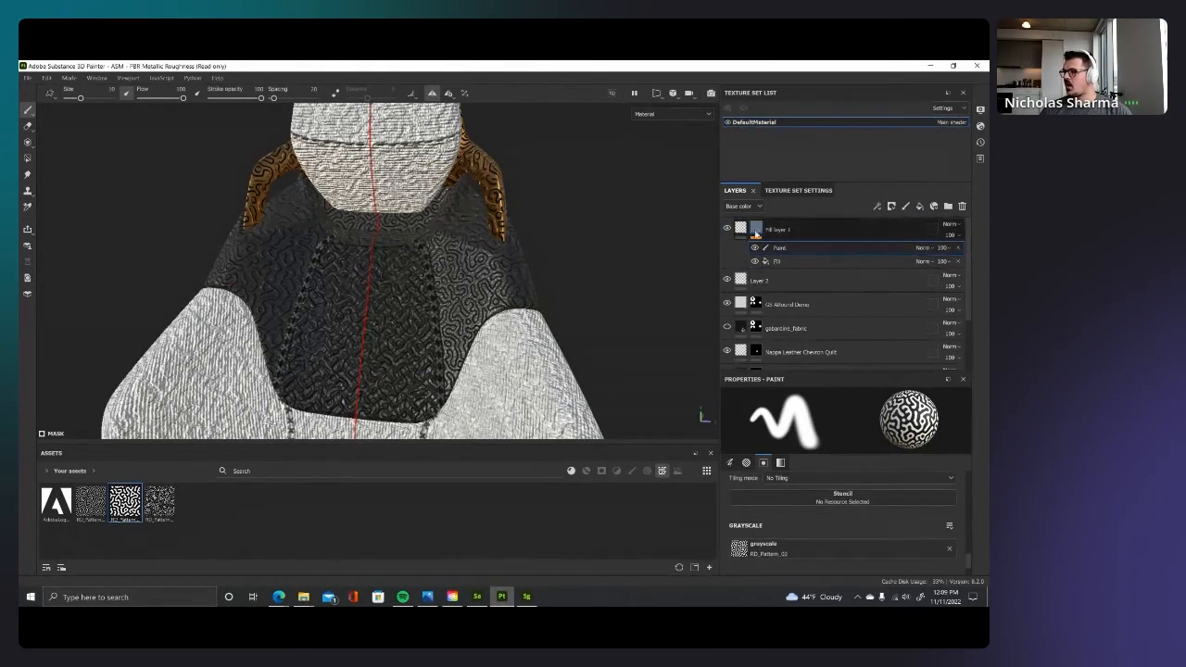
alt+drag(538, 248, 417, 255)
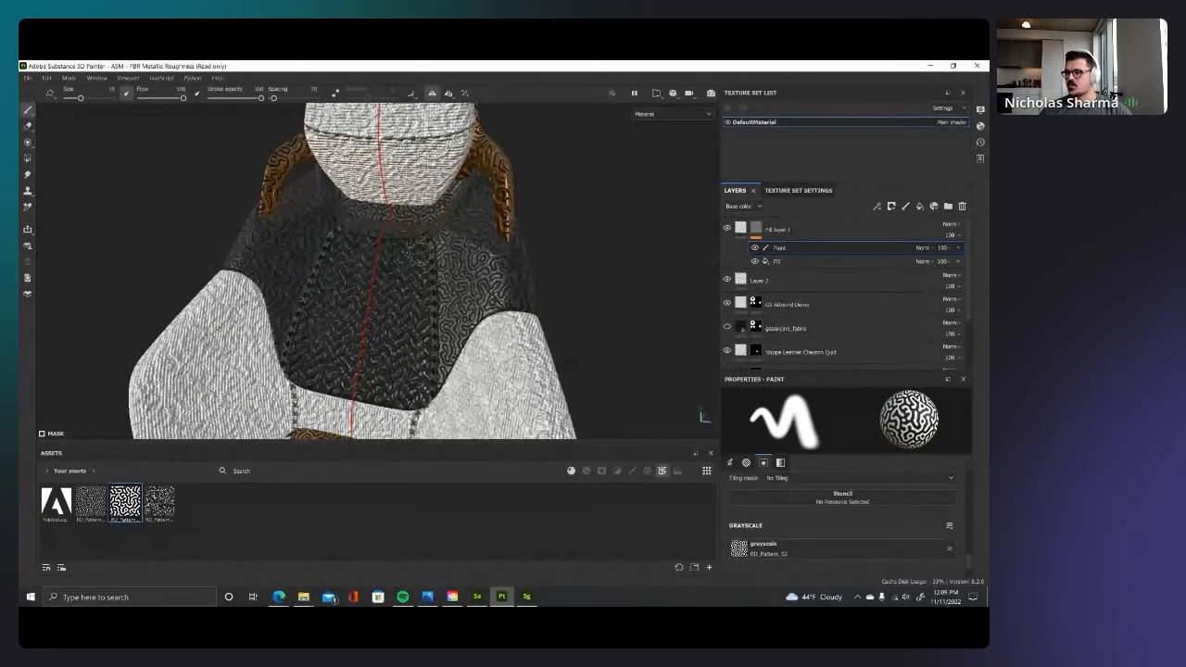
click(816, 232)
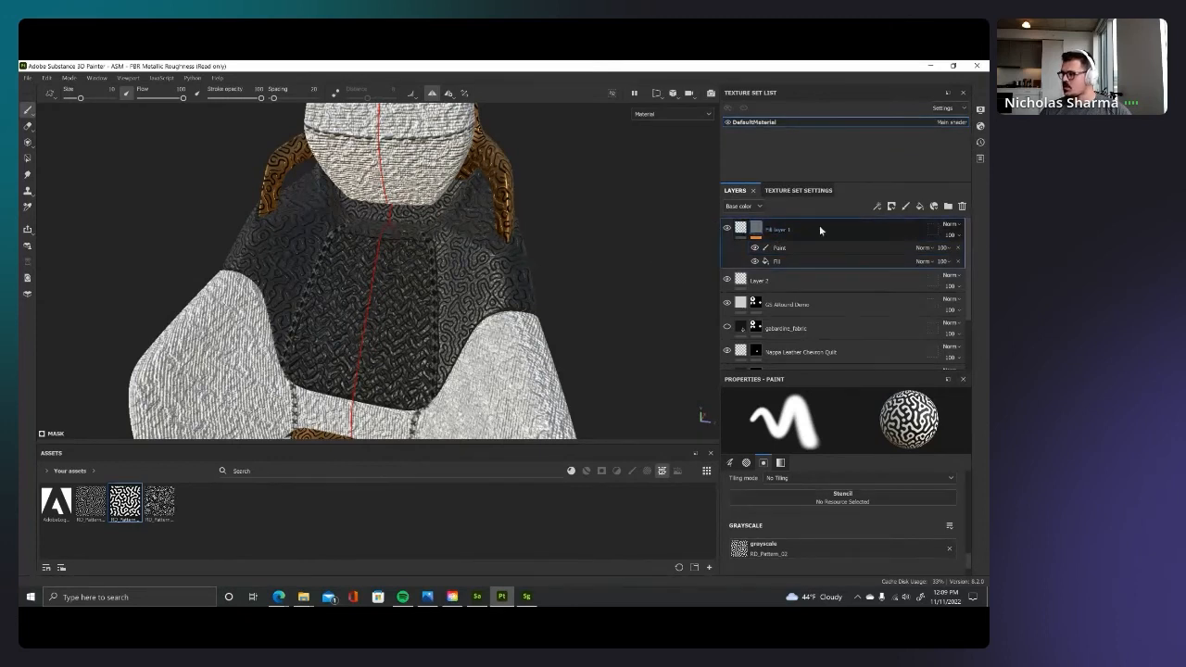
click(788, 247)
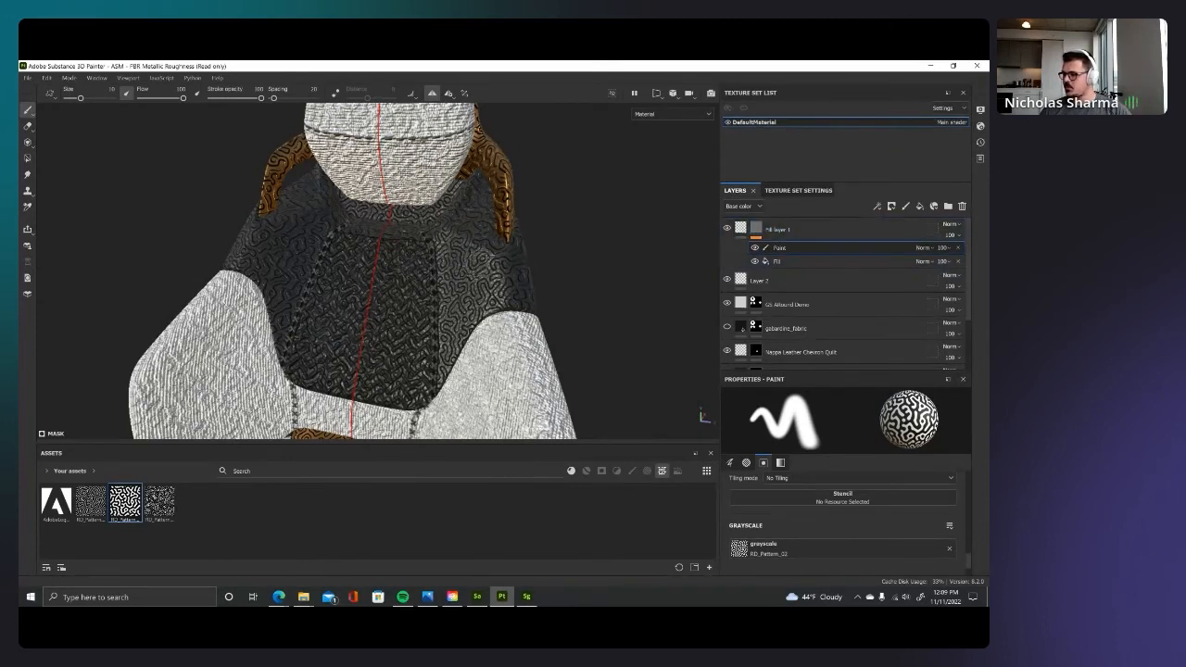
Step: Remove RD_Pattern_02 from the brush's grayscale and set the grayscale value to 0
right_click(555, 296)
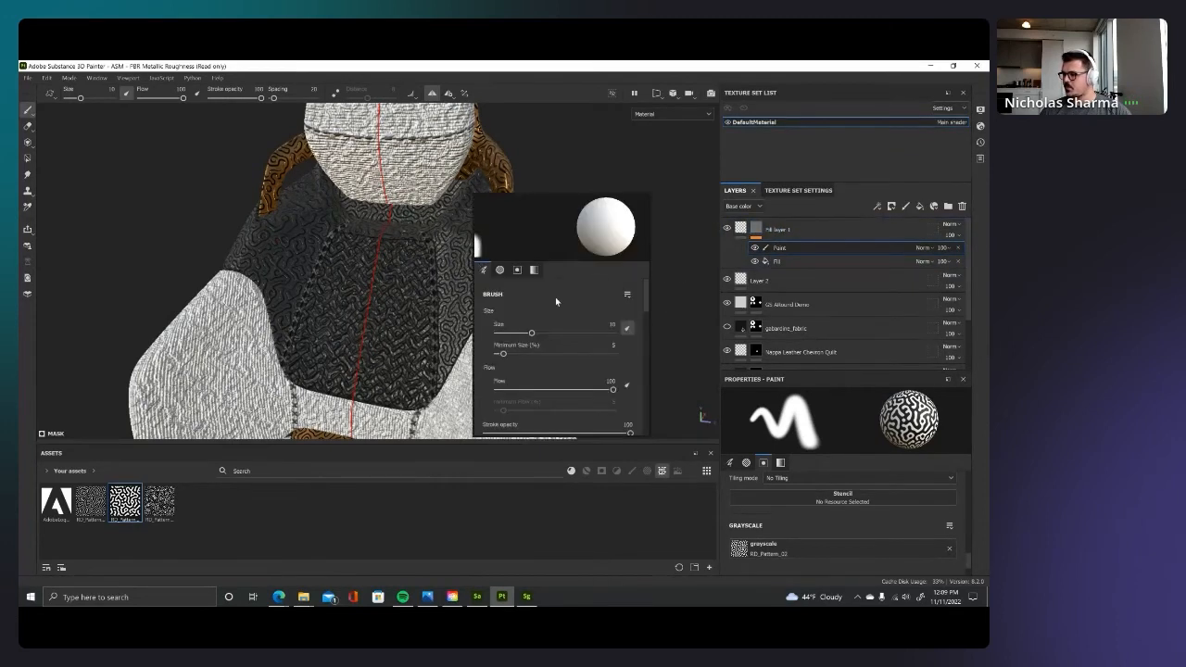
click(949, 549)
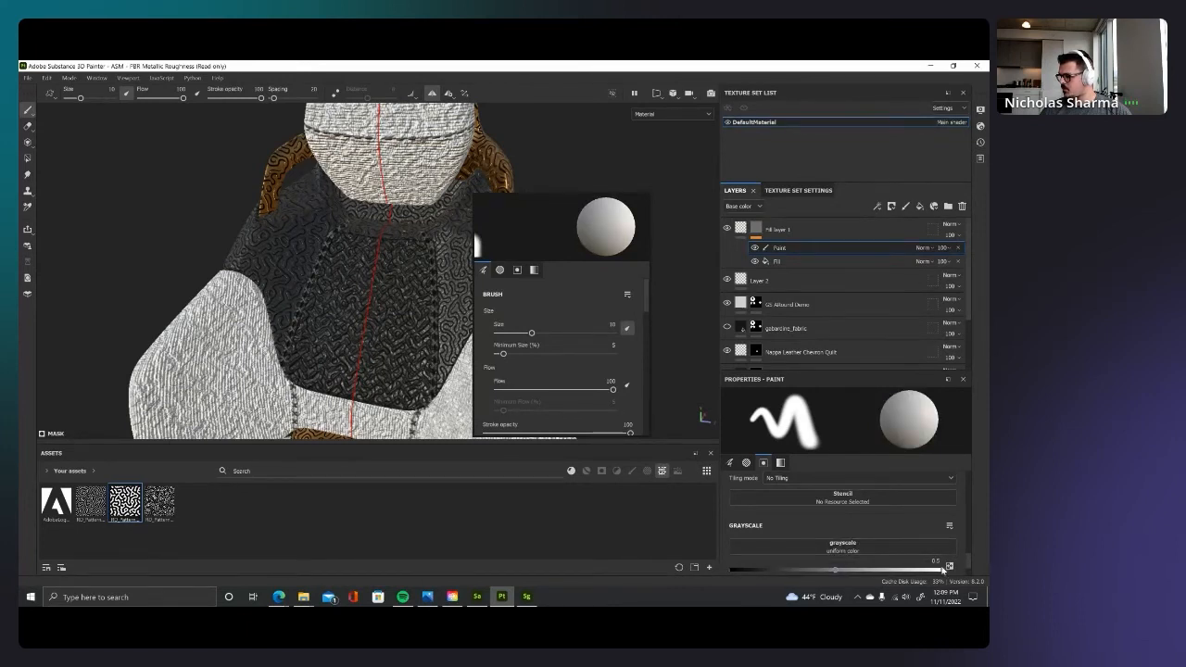
drag(842, 572, 732, 569)
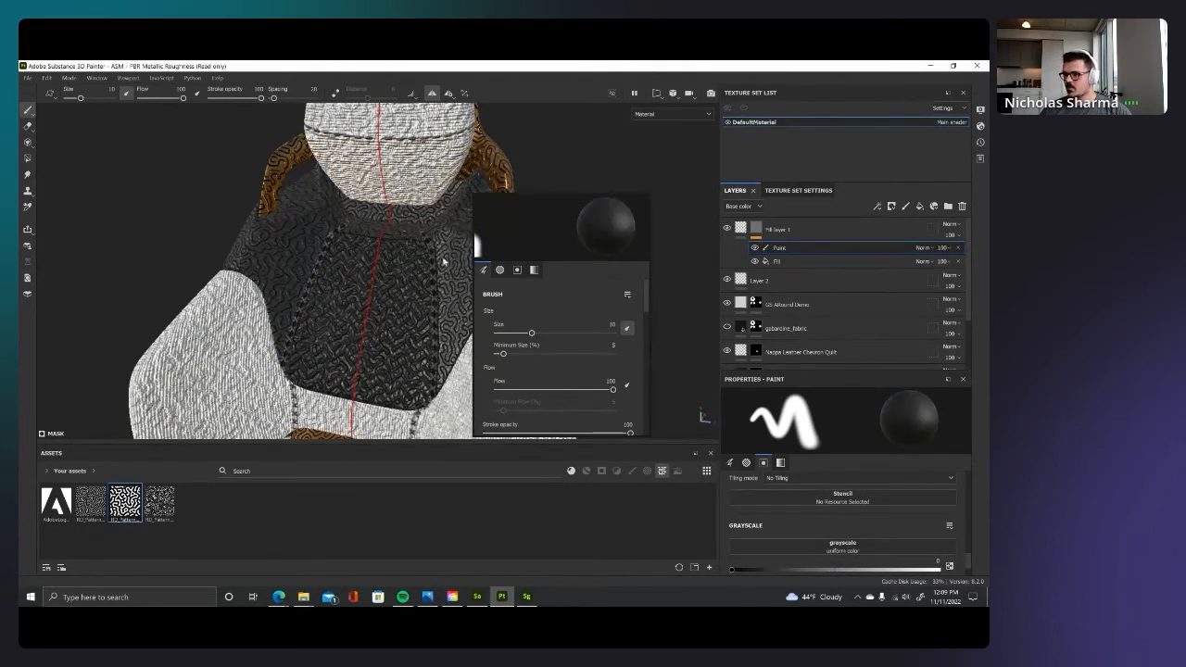
Step: Paint black in the mask over the backrest's central chevron panel to remove the maze pattern there
mouse_move(457, 243)
mouse_down()
mouse_move(473, 281)
mouse_move(455, 298)
mouse_up()
key(ctrl+z)
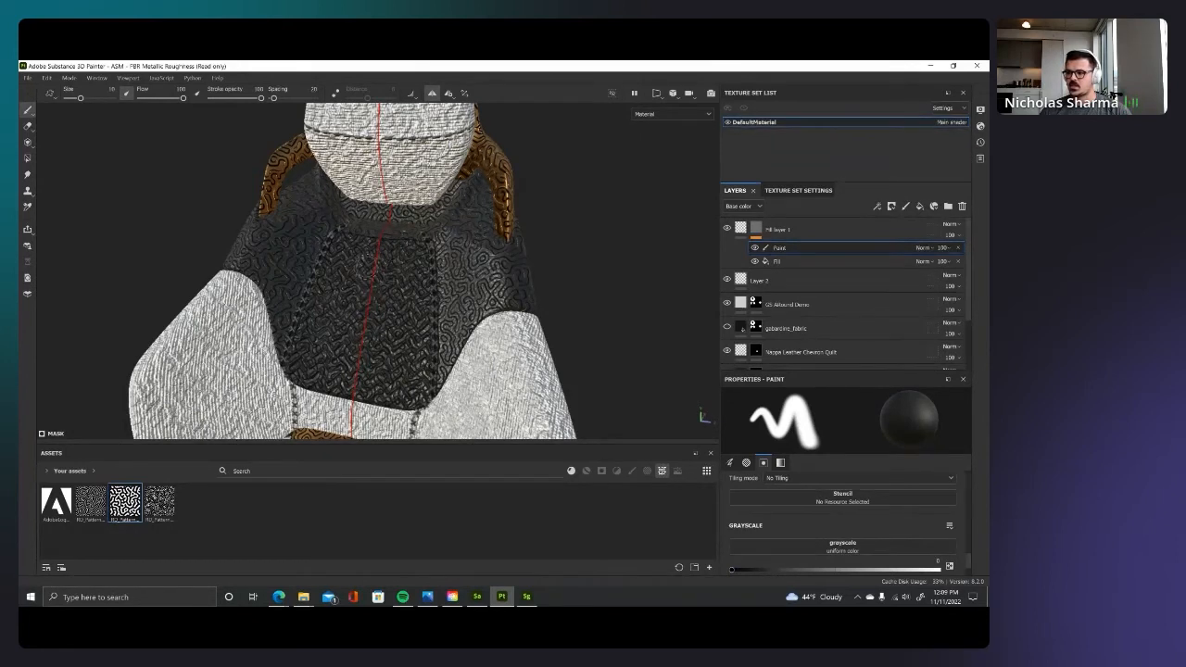
mouse_move(406, 253)
mouse_down()
mouse_move(397, 379)
mouse_move(409, 374)
mouse_up()
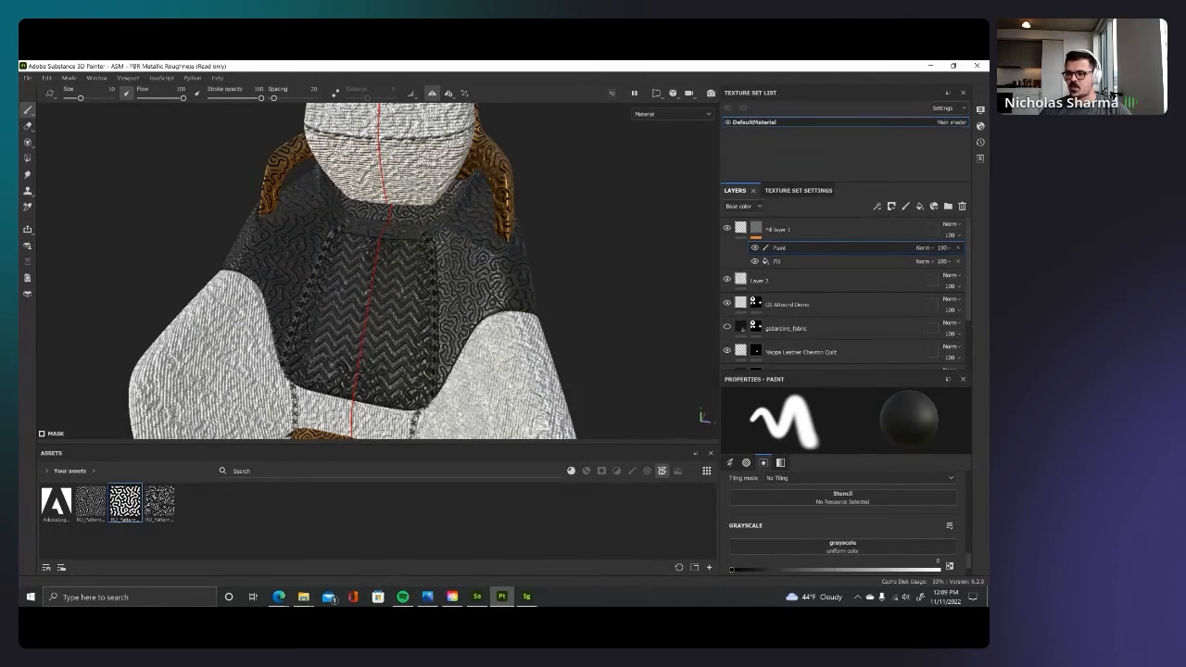
alt+middle_drag(398, 375, 454, 305)
drag(352, 285, 386, 188)
drag(359, 310, 383, 325)
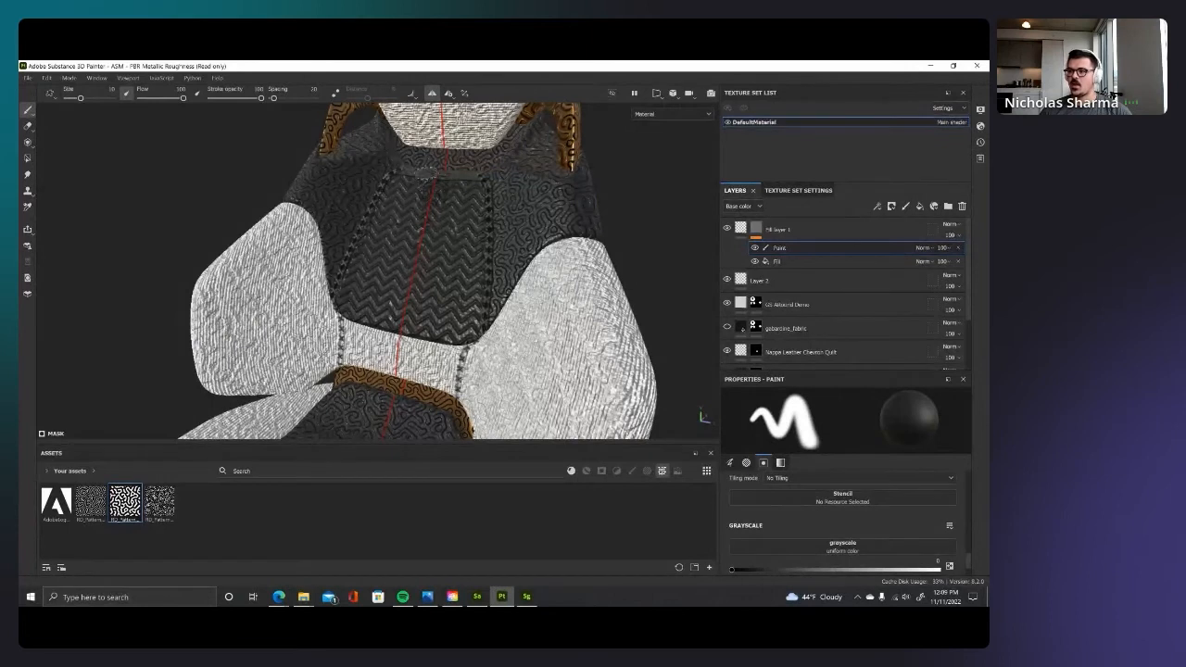
alt+right_drag(425, 175, 341, 183)
alt+right_drag(453, 251, 386, 270)
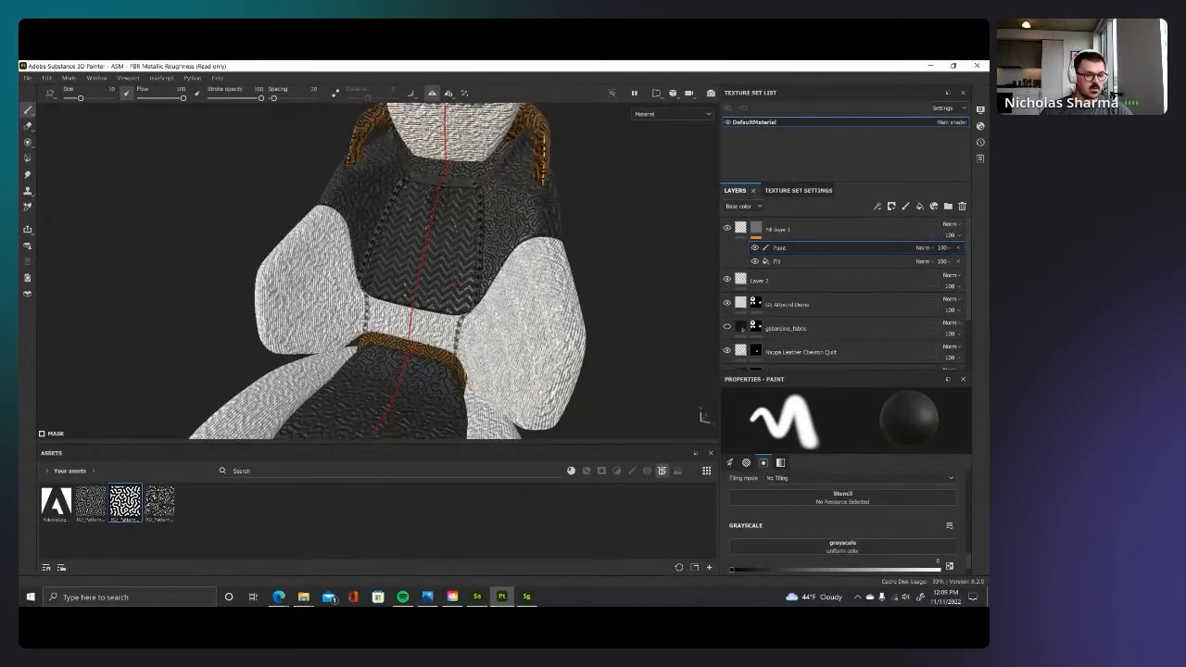
alt+drag(446, 253, 431, 299)
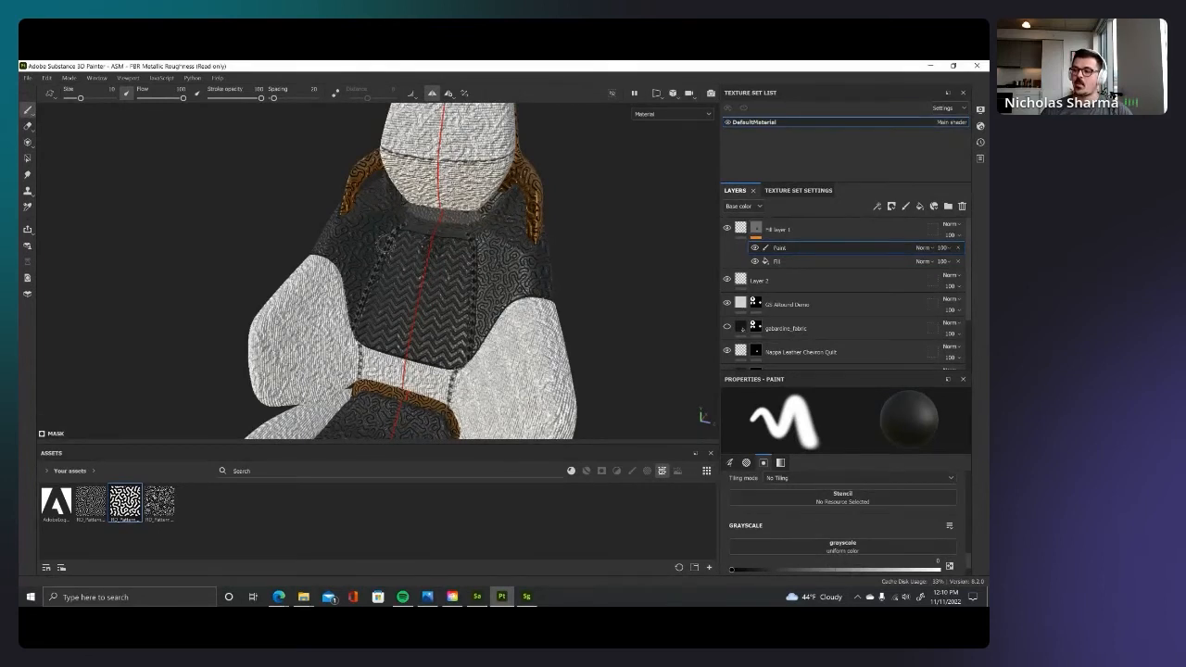
alt+drag(478, 250, 453, 230)
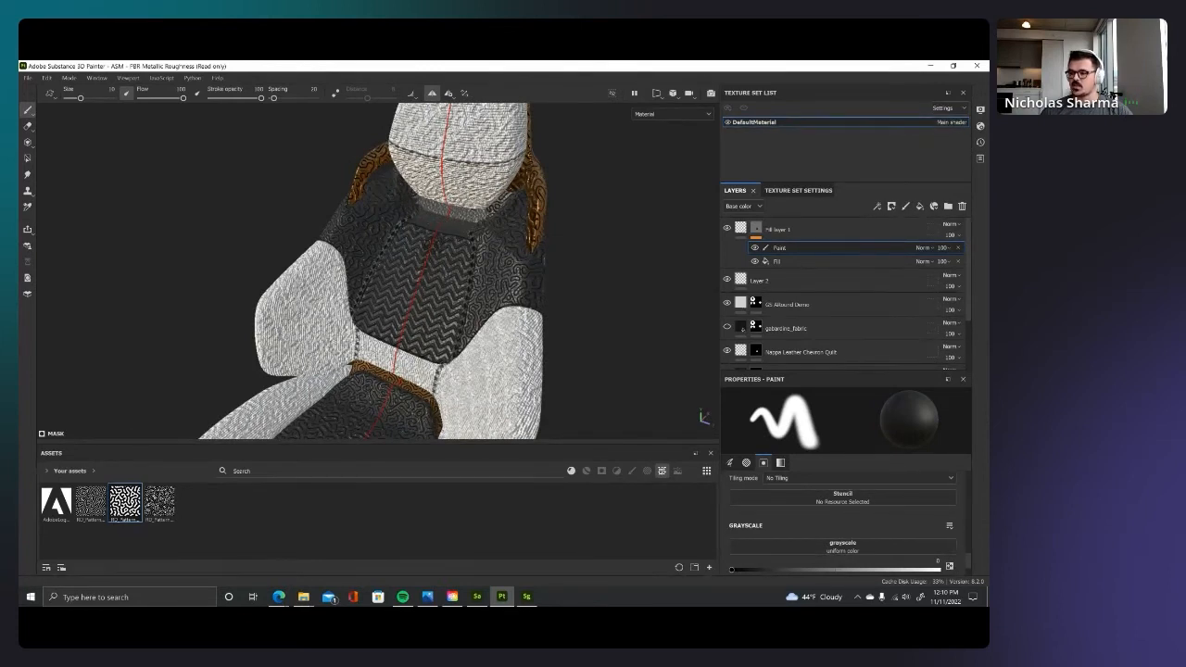
Step: Set the main shader's displacement scale to 0.05 and the tessellation subdivision count to about 7.8, and inspect the relief up close
click(981, 125)
scroll(861, 416, down, 5)
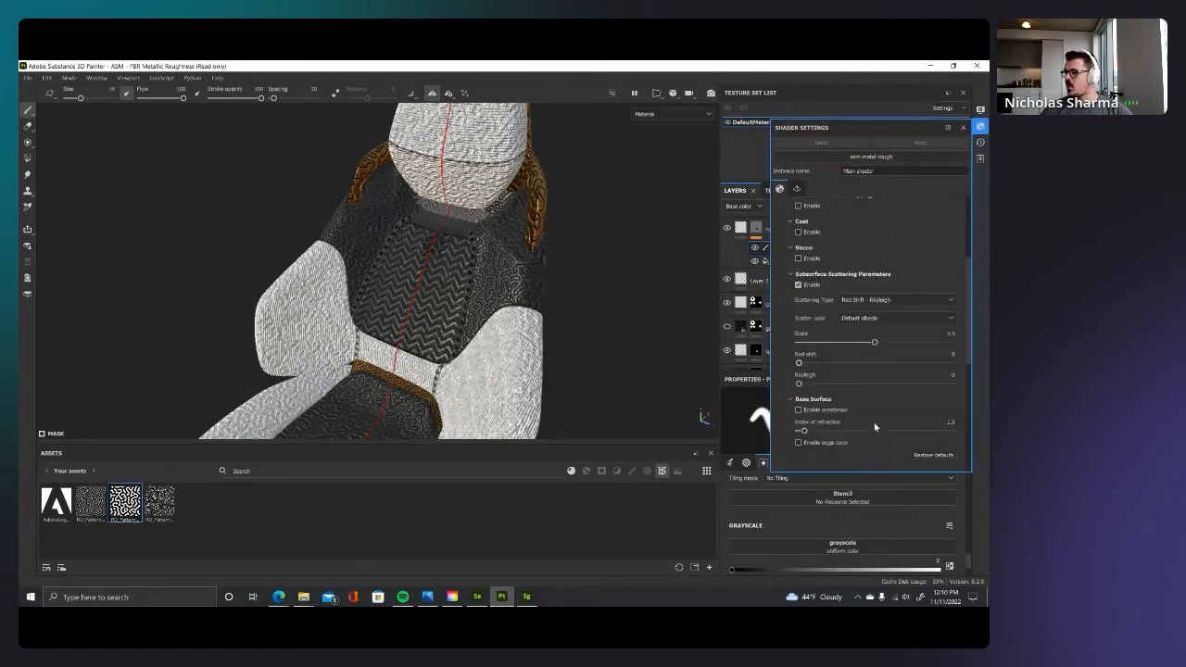
drag(874, 420, 882, 420)
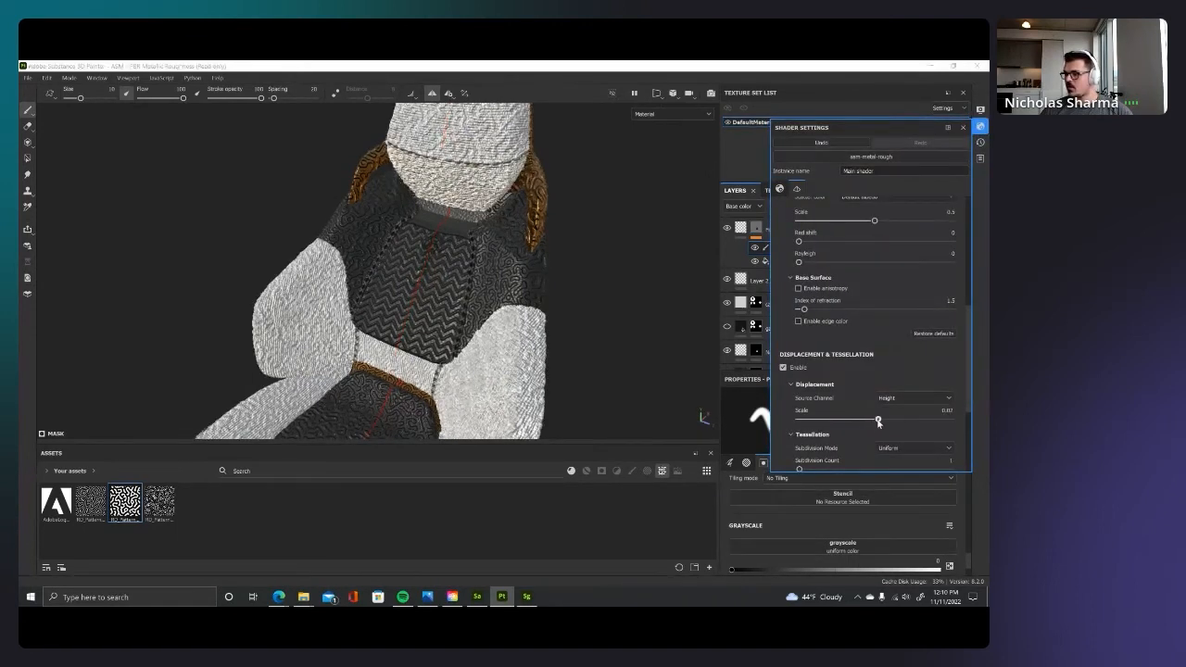
scroll(834, 449, down, 1)
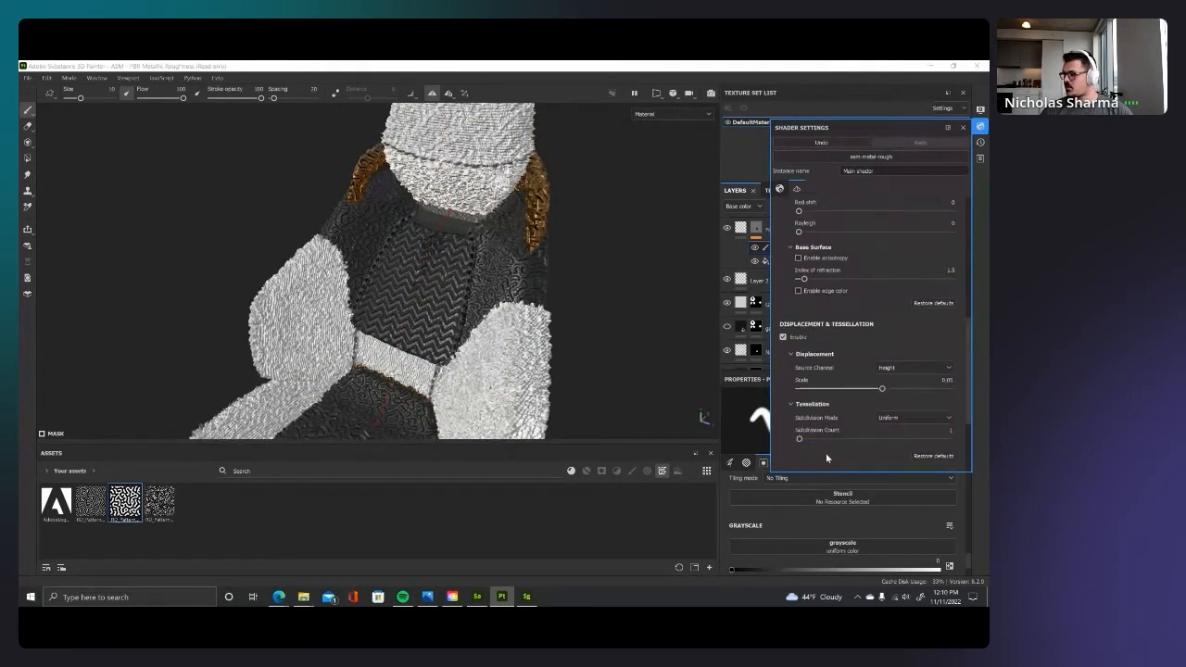
click(829, 439)
alt+right_drag(529, 281, 604, 279)
alt+drag(604, 279, 412, 281)
alt+right_drag(412, 281, 475, 292)
mouse_move(475, 292)
alt+mouse_down()
mouse_move(427, 280)
mouse_move(474, 288)
alt+mouse_up()
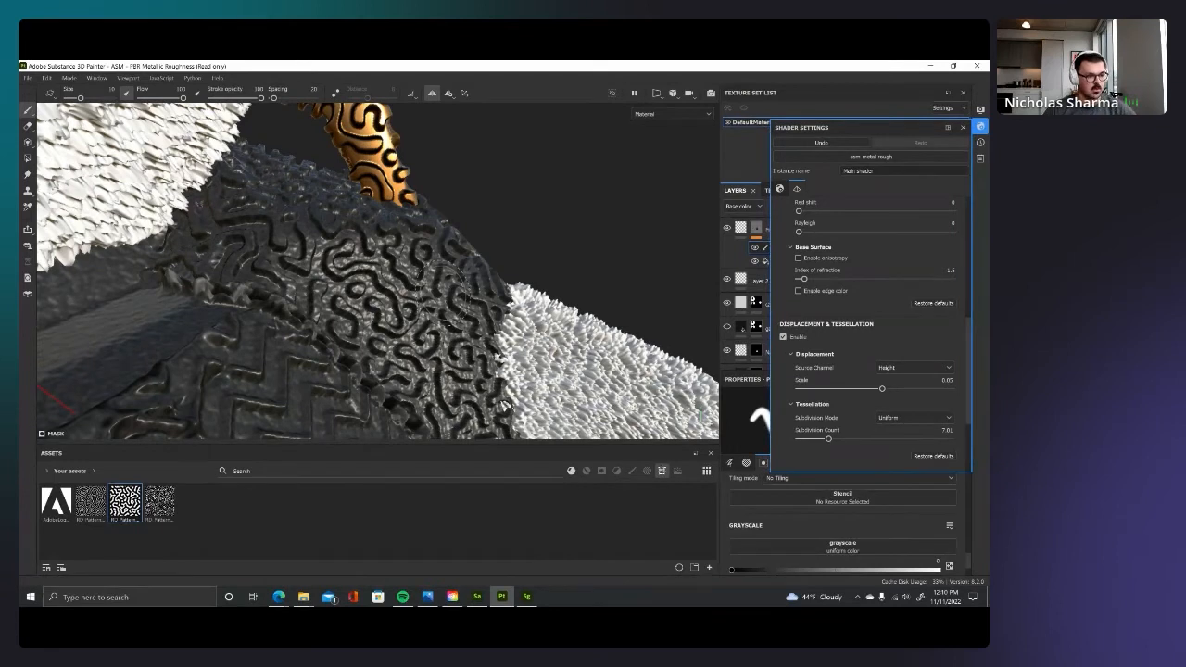
click(963, 127)
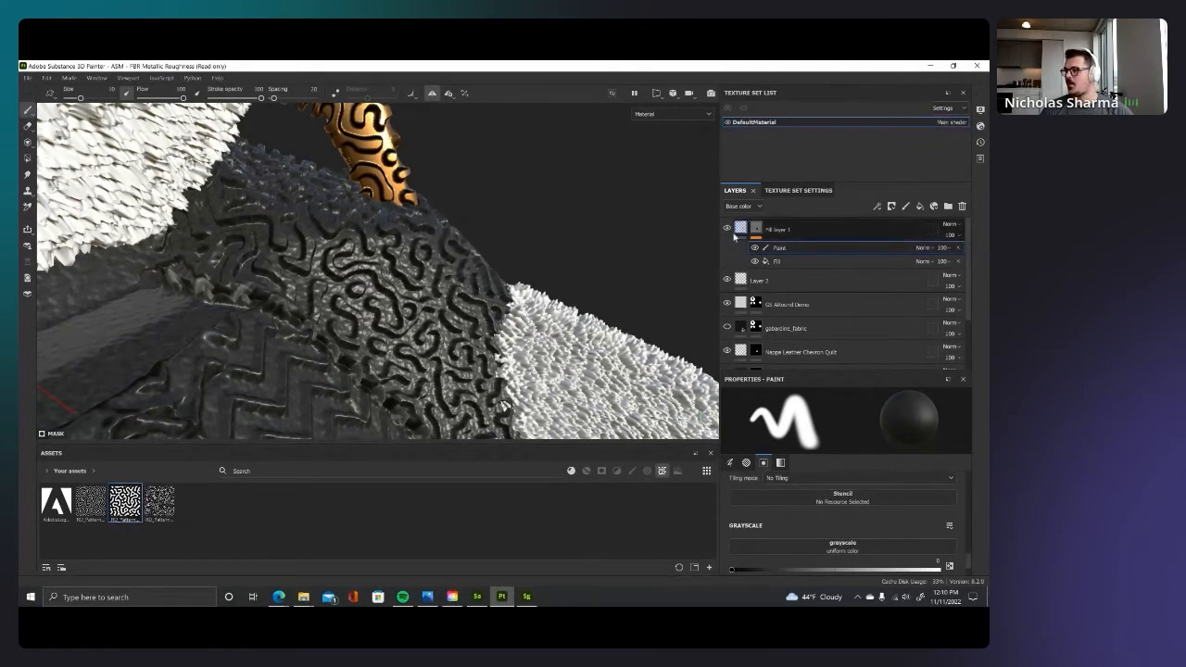
Step: Hide Fill layer 1 to remove the maze pattern from the seat
click(727, 228)
scroll(436, 371, down, 4)
alt+drag(417, 399, 503, 431)
Step: Reduce the main shader's displacement scale to 0.01 and close the shader settings
click(981, 126)
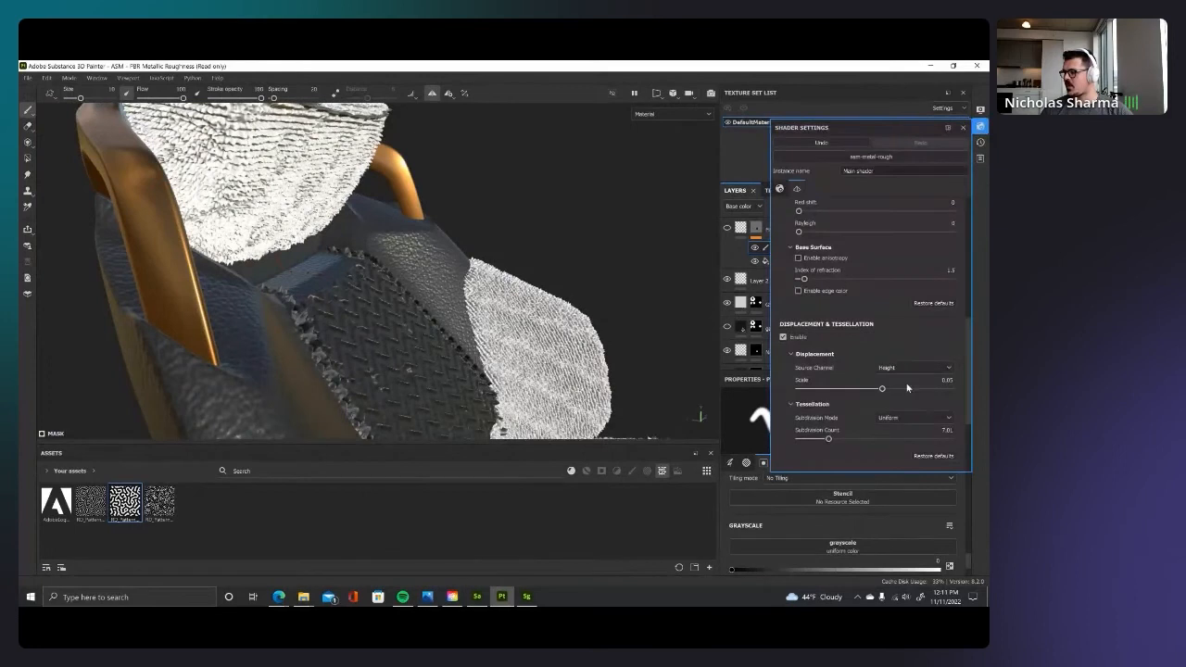
click(949, 380)
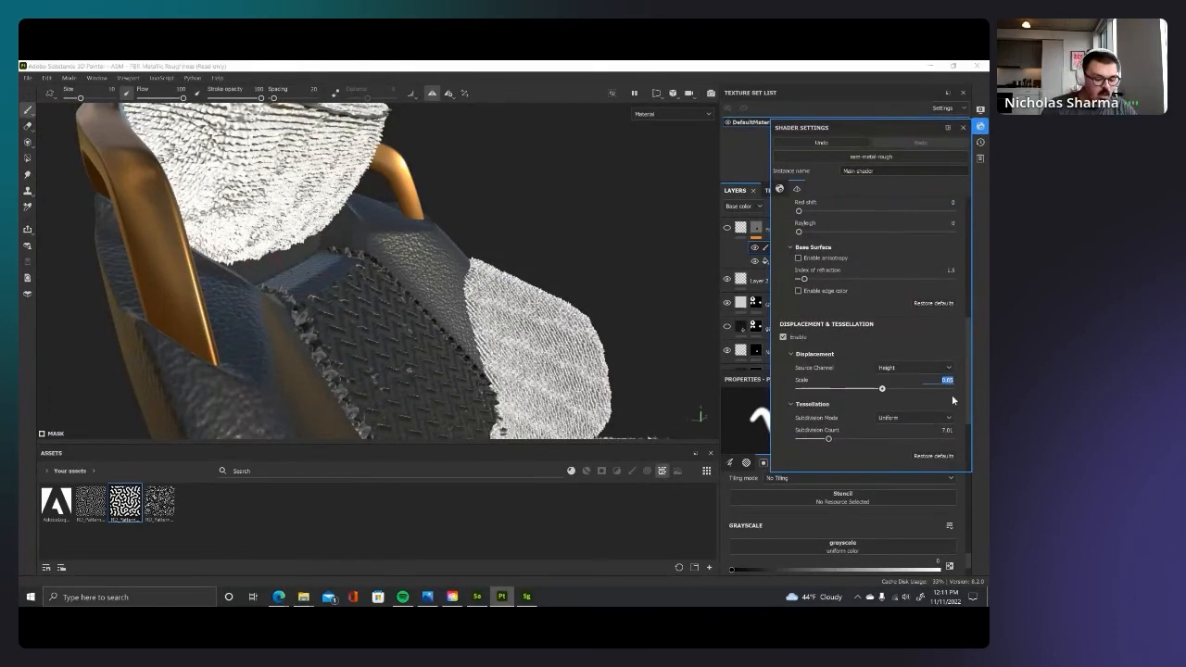
text(0.01)
key(Return)
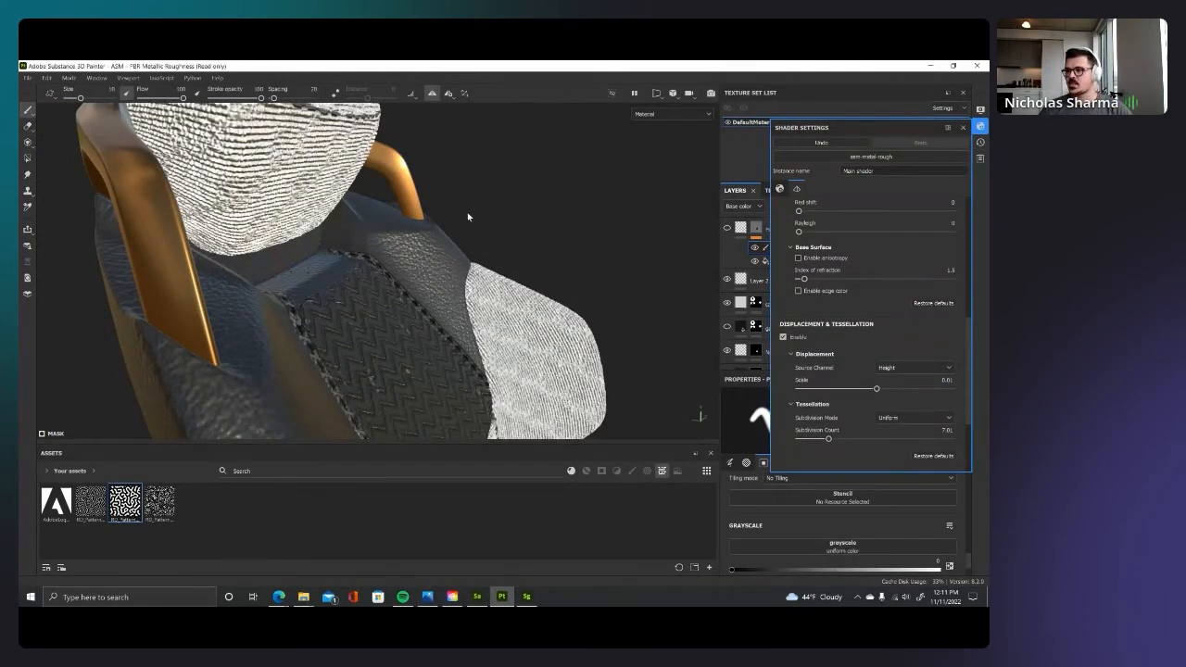
scroll(468, 215, down, 3)
alt+drag(468, 217, 373, 243)
scroll(414, 259, down, 3)
scroll(374, 243, down, 1)
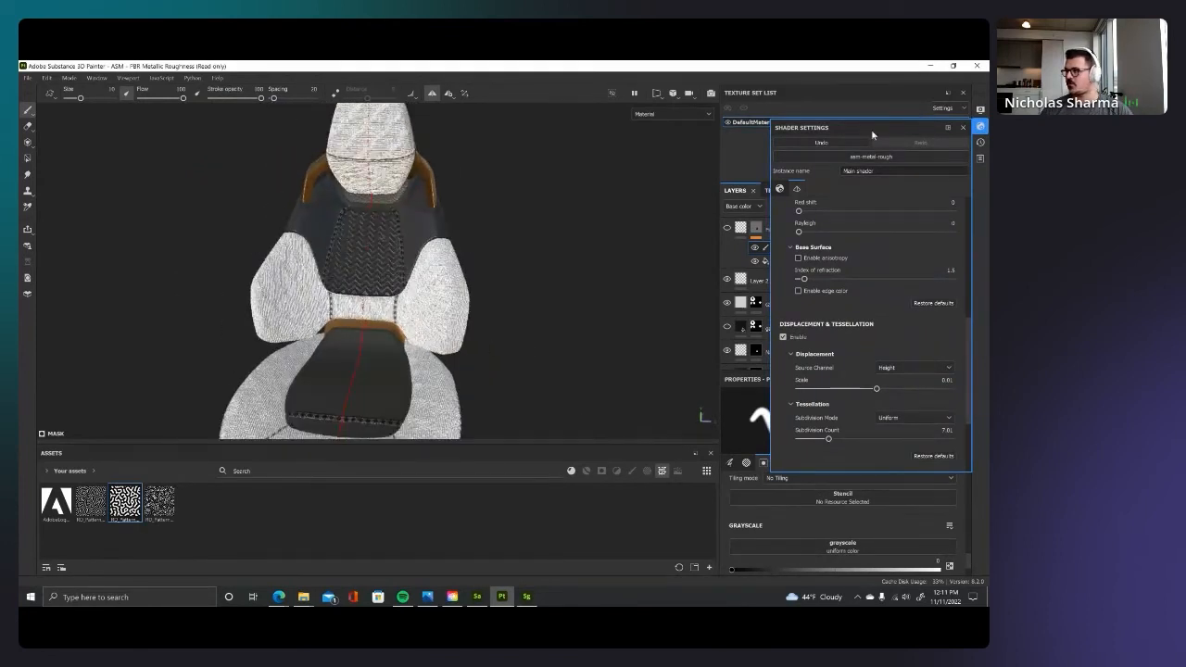
click(980, 126)
Step: Bring the whole textured seat into view and send it to Substance 3D Stager
alt+drag(532, 273, 435, 249)
alt+middle_drag(435, 248, 494, 239)
alt+right_drag(494, 239, 446, 241)
alt+drag(446, 241, 422, 213)
alt+right_drag(422, 213, 426, 246)
alt+drag(427, 246, 446, 254)
alt+middle_drag(447, 222, 444, 233)
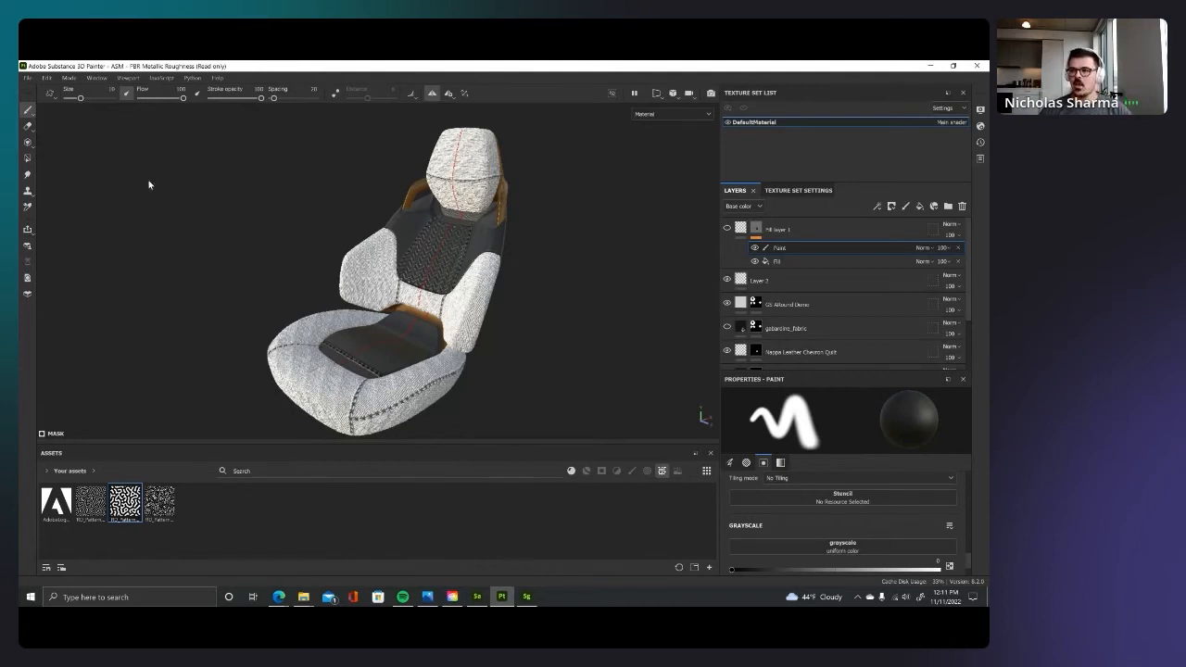
click(28, 231)
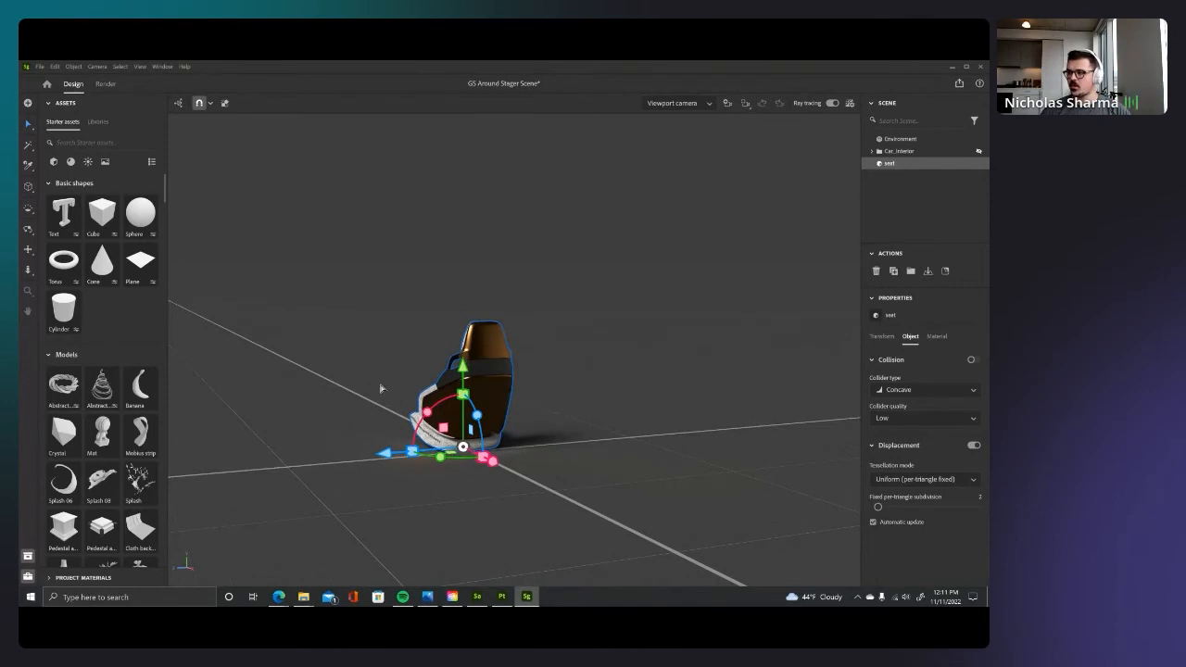
Step: Examine the whole seat and its fabric details with ray tracing off and on, and rotate the environment light around it
mouse_move(384, 358)
alt+mouse_down()
mouse_move(482, 371)
mouse_move(547, 345)
alt+mouse_up()
mouse_move(547, 345)
alt+right_down()
mouse_move(728, 291)
mouse_move(638, 305)
alt+right_up()
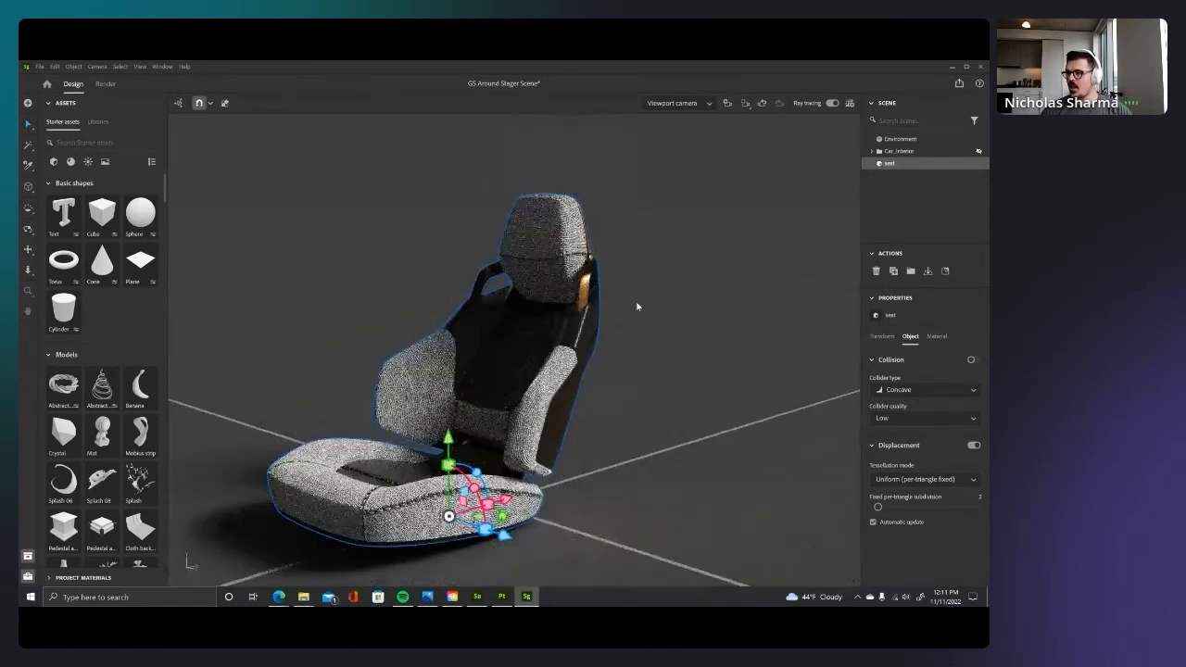
click(833, 104)
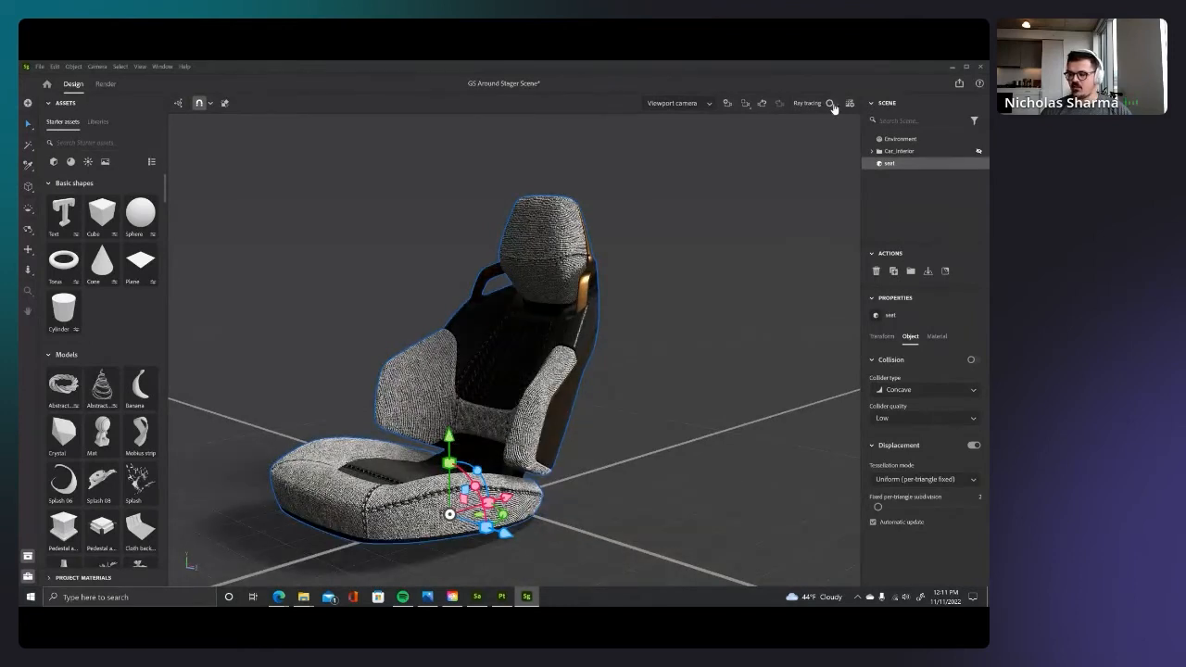
click(832, 104)
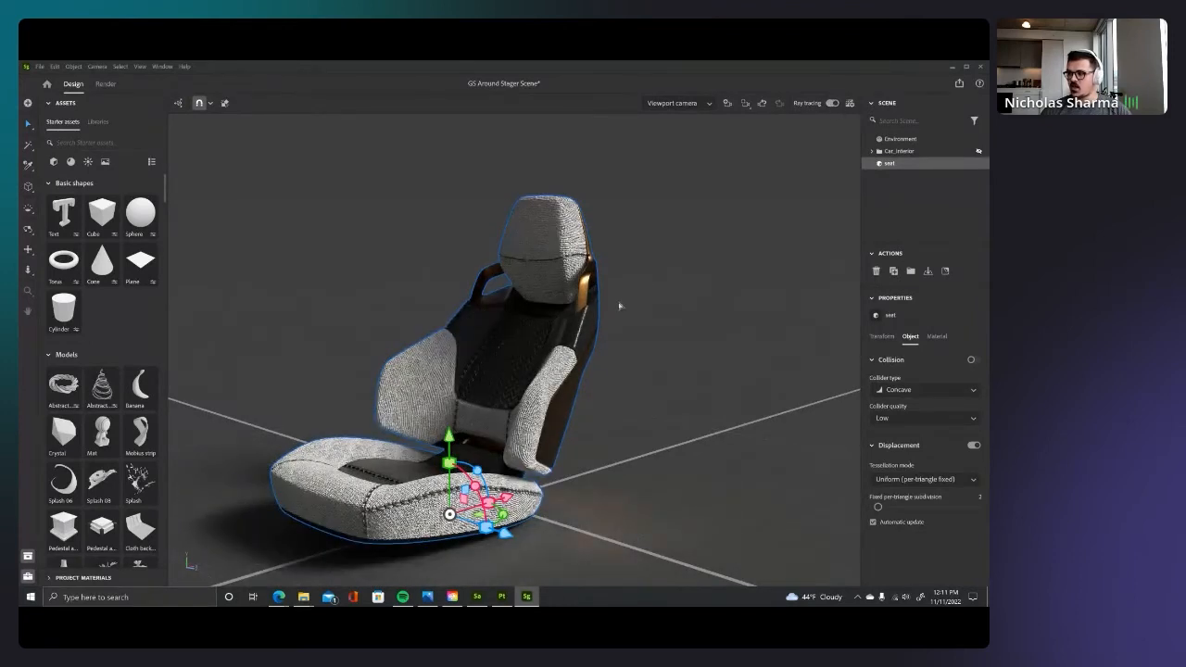
shift+right_drag(709, 291, 711, 292)
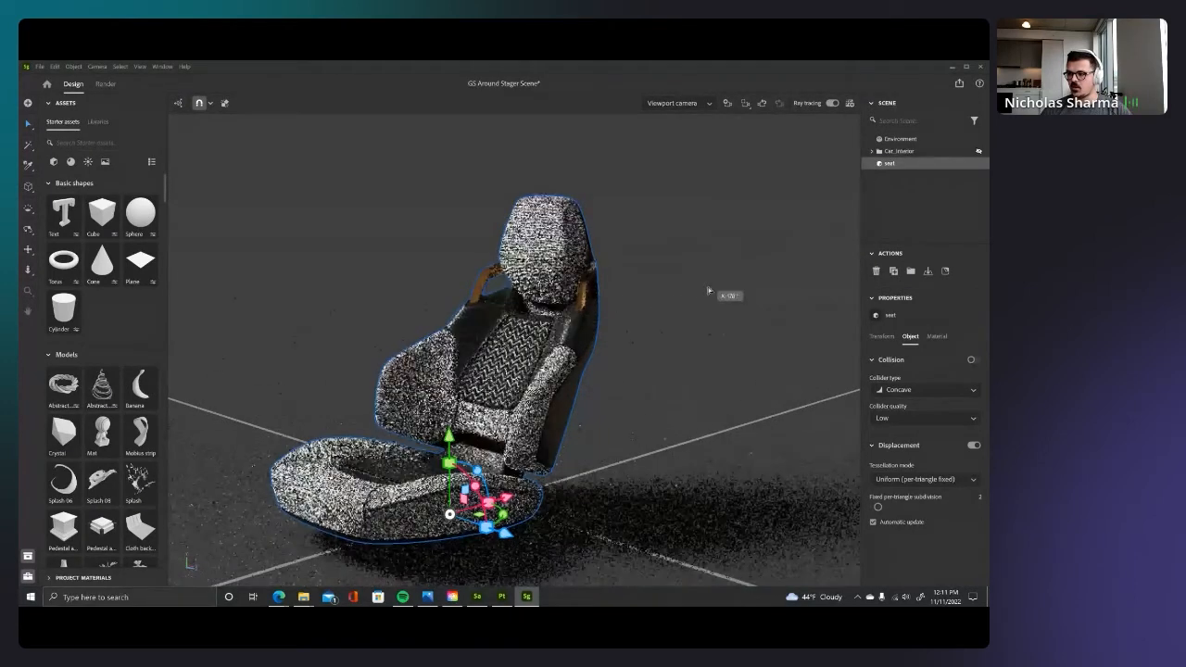
mouse_move(506, 375)
alt+right_down()
mouse_move(652, 310)
mouse_move(556, 232)
alt+right_up()
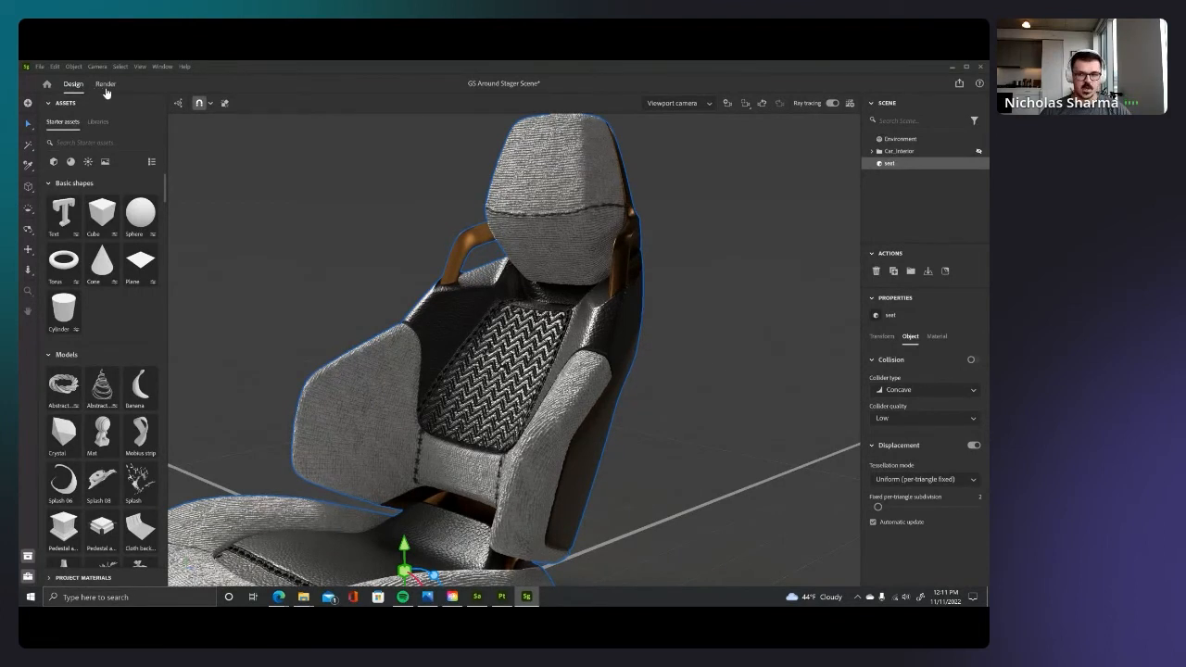
click(832, 103)
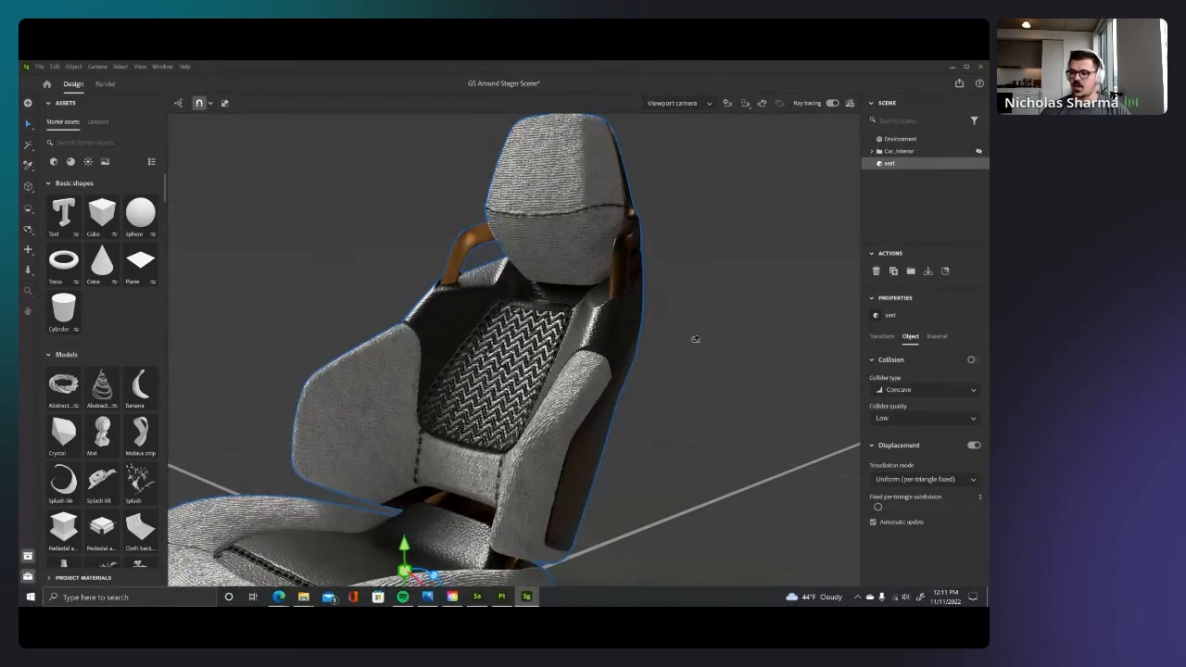
scroll(696, 339, down, 5)
right_drag(696, 339, 572, 422)
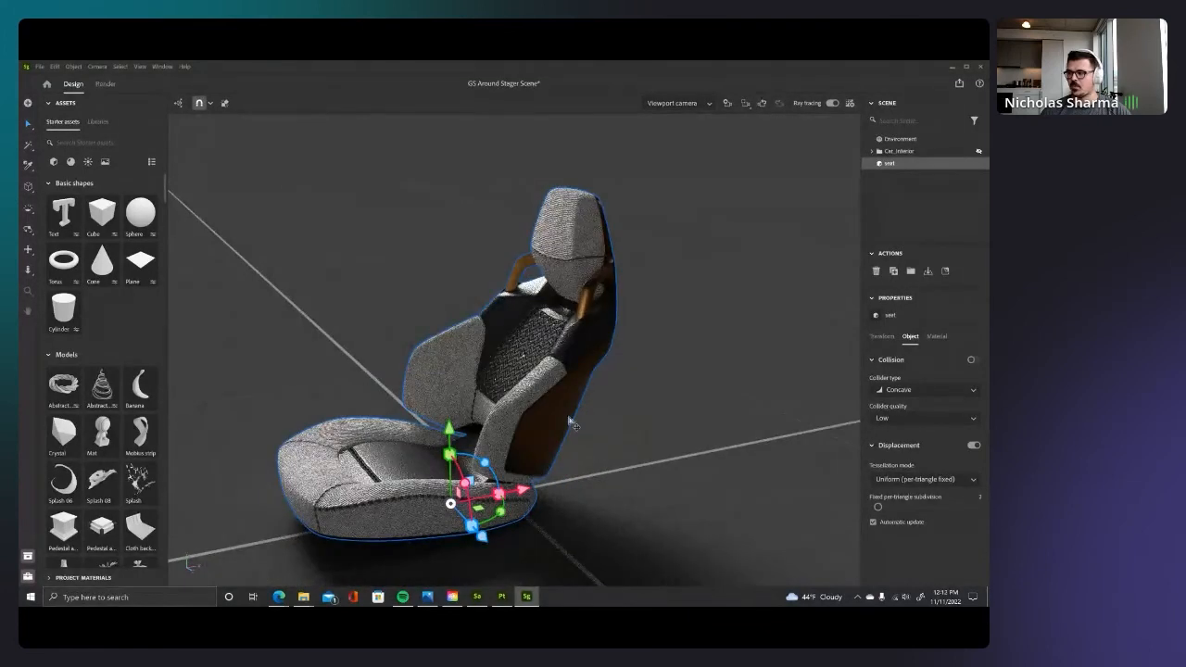
Step: Unhide the Car_Interior group, frame it in the viewport and view it with ray tracing on
click(832, 103)
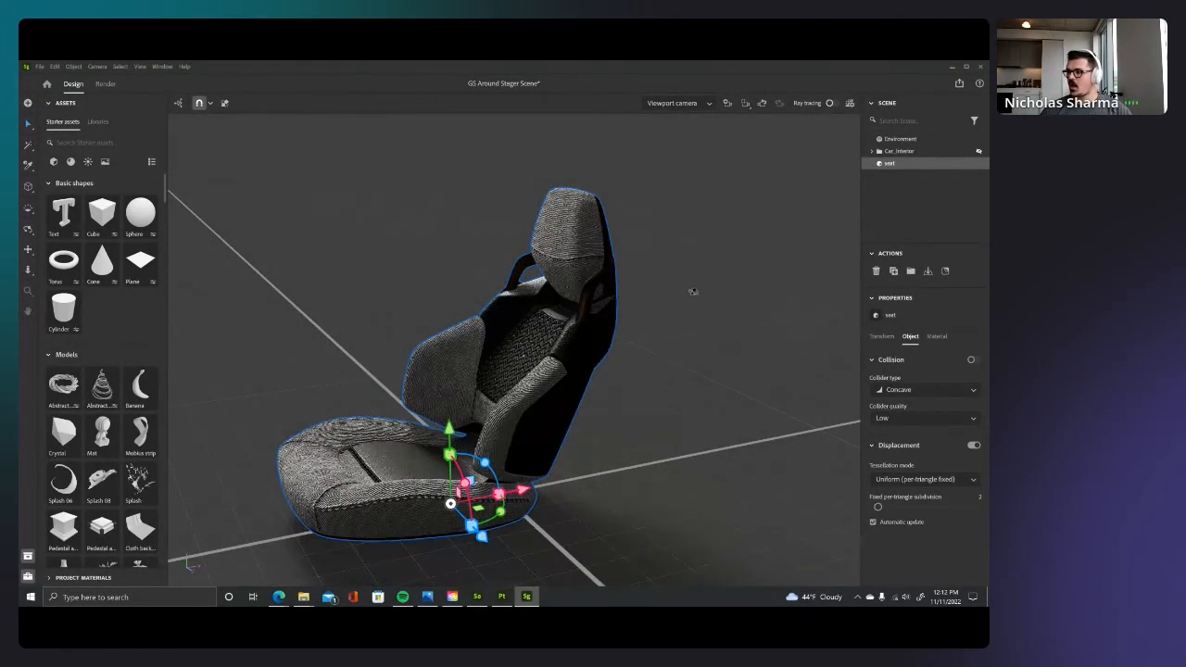
click(980, 152)
double_click(899, 151)
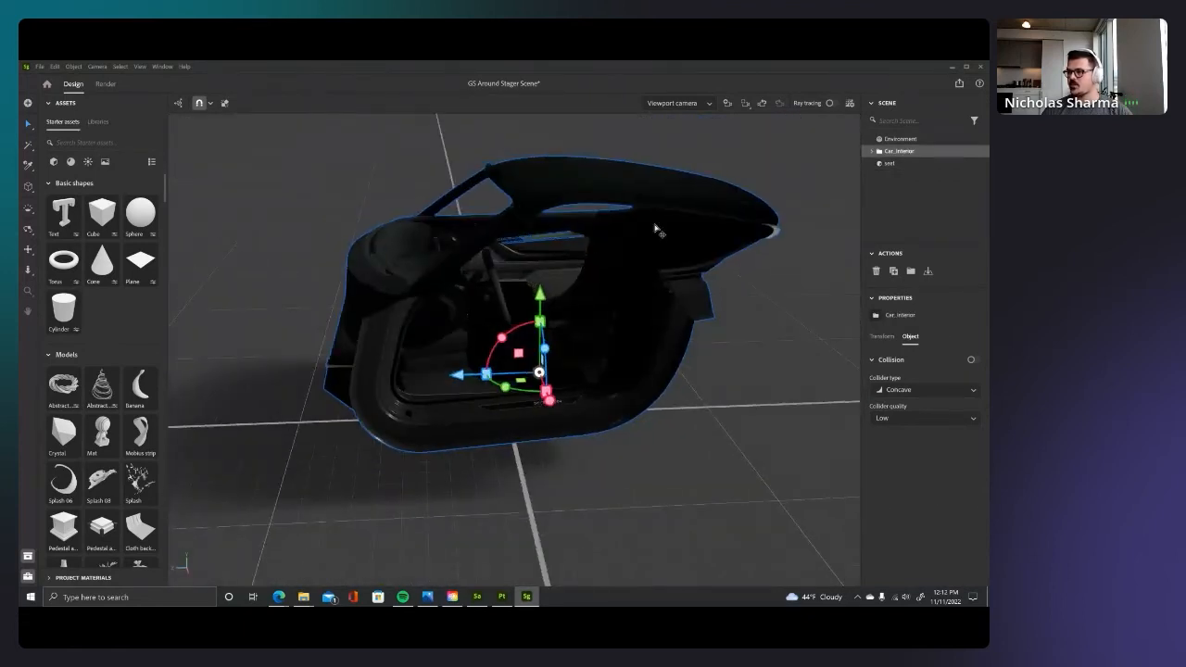
click(832, 104)
right_drag(505, 323, 567, 311)
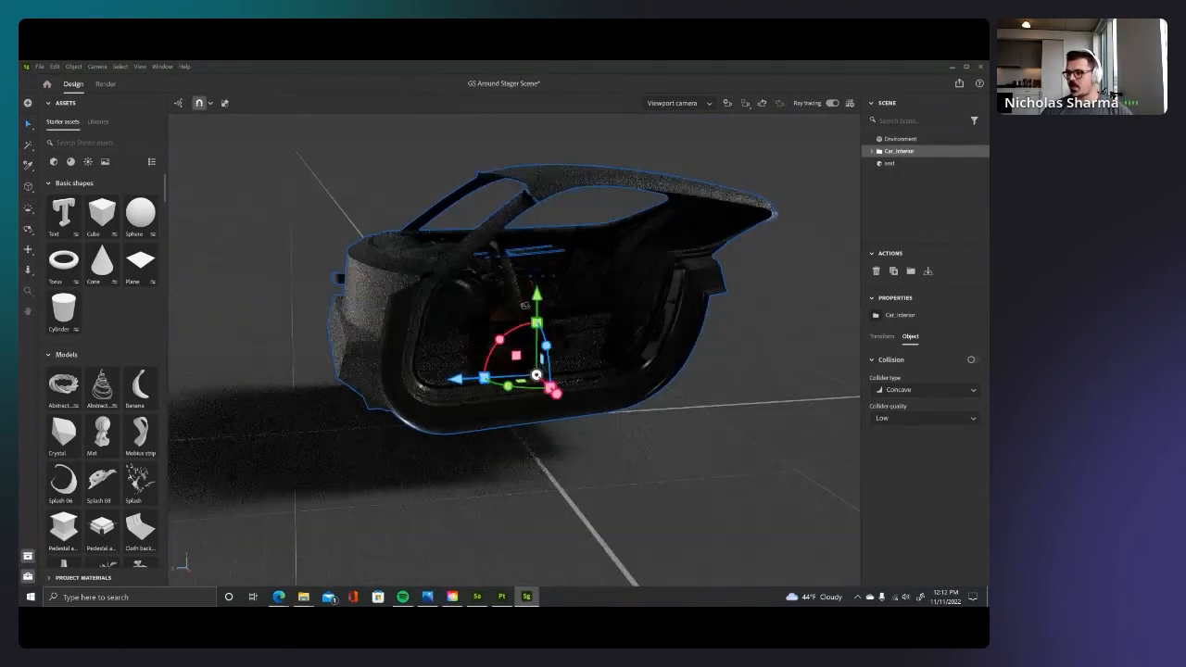
right_drag(575, 271, 520, 275)
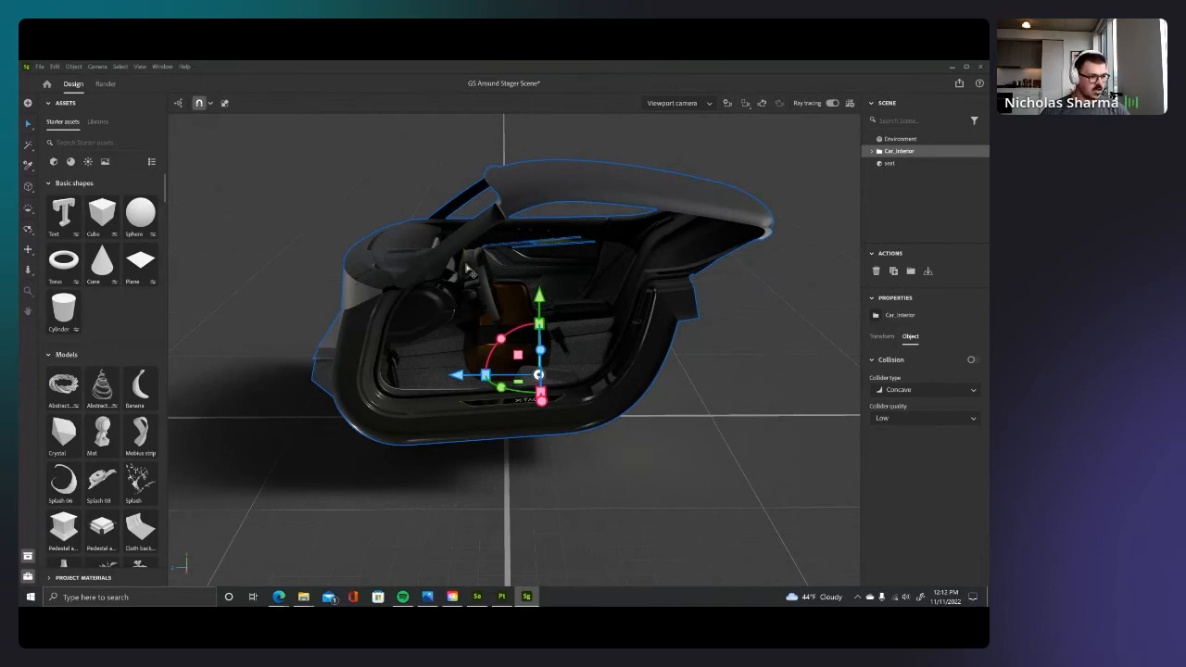
Step: Select the seat, move it toward the door opening, raise it to floor height and turn it toward the steering wheel
click(888, 163)
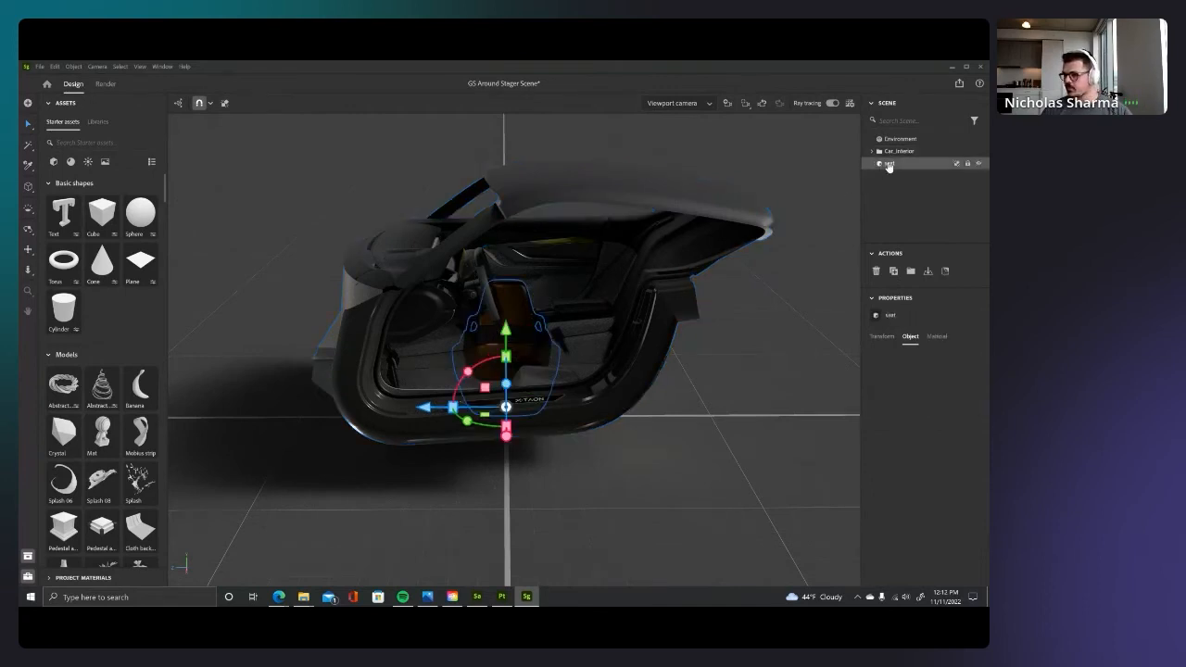
drag(503, 439, 504, 466)
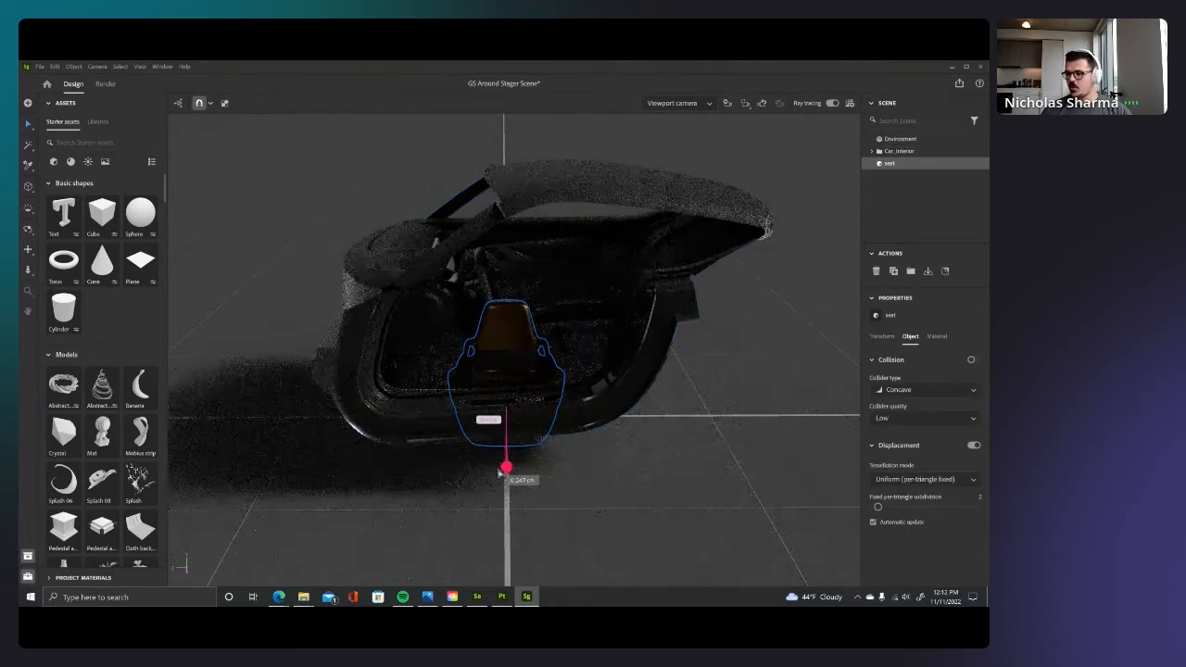
drag(508, 365, 508, 297)
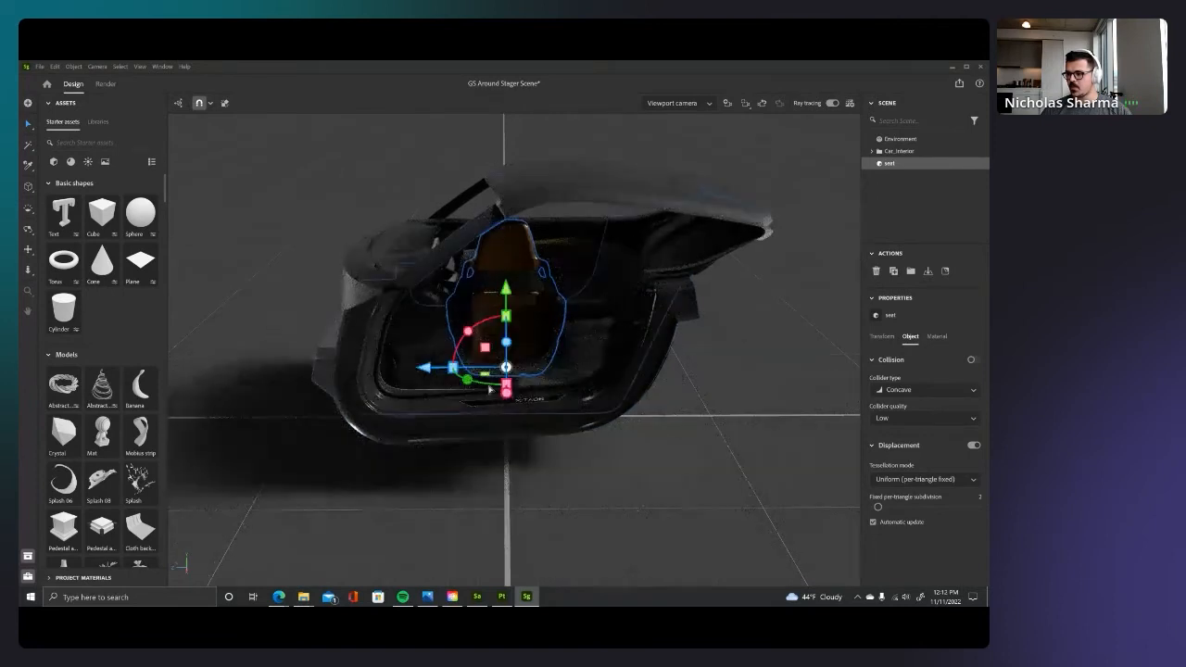
drag(470, 381, 553, 373)
Step: Slide the seat sideways into the driver's position and check its placement inside the car from several angles
alt+drag(531, 306, 724, 363)
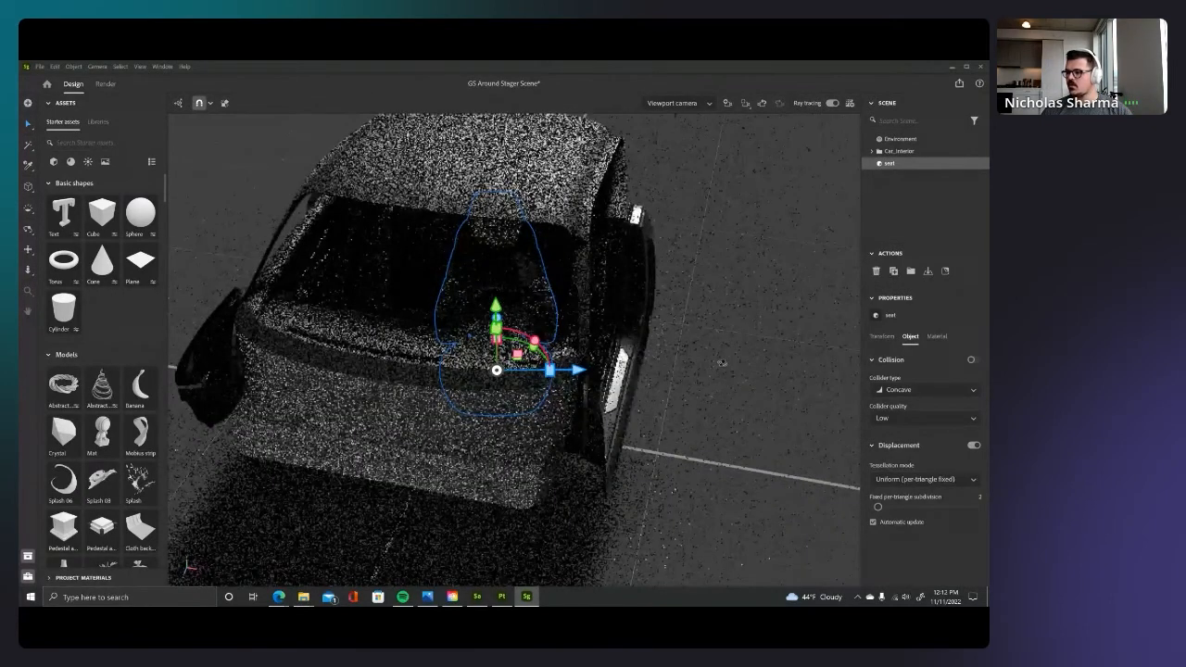
alt+drag(608, 330, 545, 387)
alt+drag(691, 408, 591, 378)
alt+drag(593, 377, 760, 440)
drag(616, 363, 649, 373)
alt+drag(723, 401, 597, 384)
alt+drag(648, 347, 634, 261)
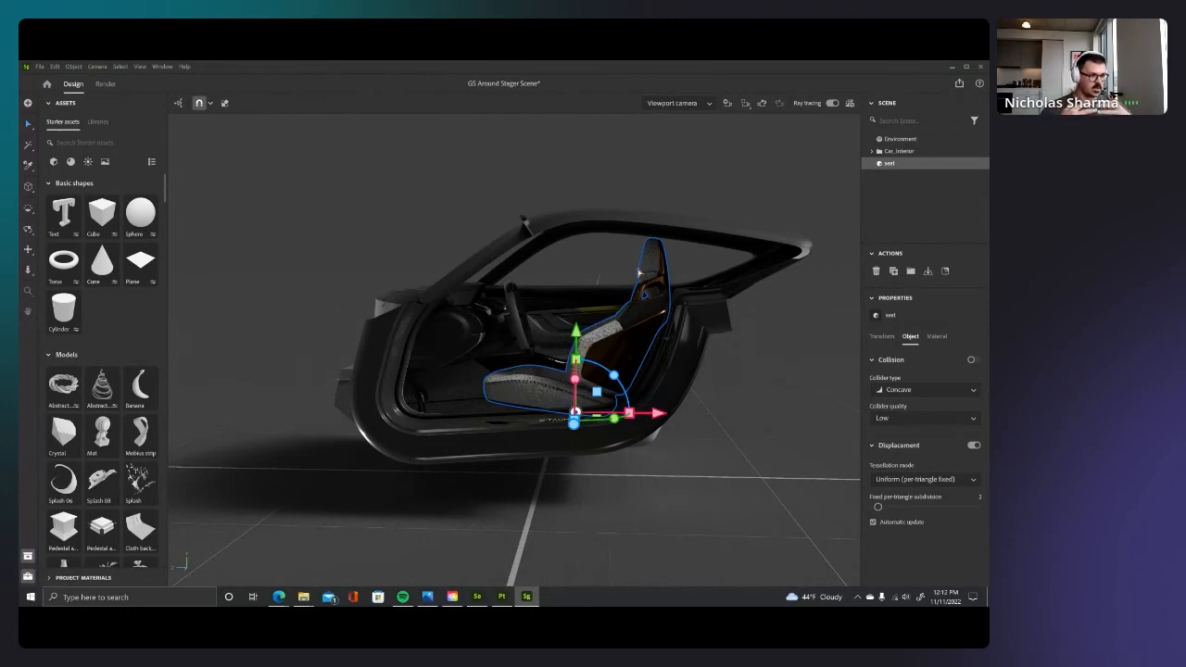
drag(577, 333, 577, 334)
Step: Select the scene environment and show the starter light assets
middle_drag(576, 411, 612, 399)
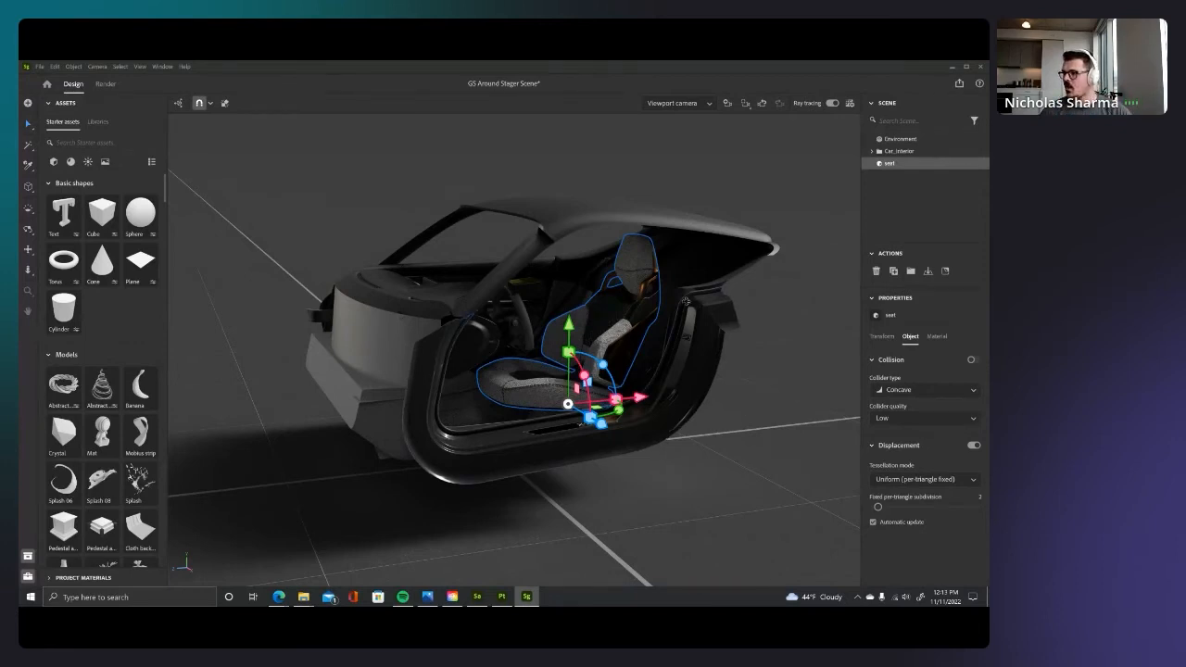
middle_drag(742, 405, 762, 425)
click(764, 429)
middle_drag(577, 331, 613, 364)
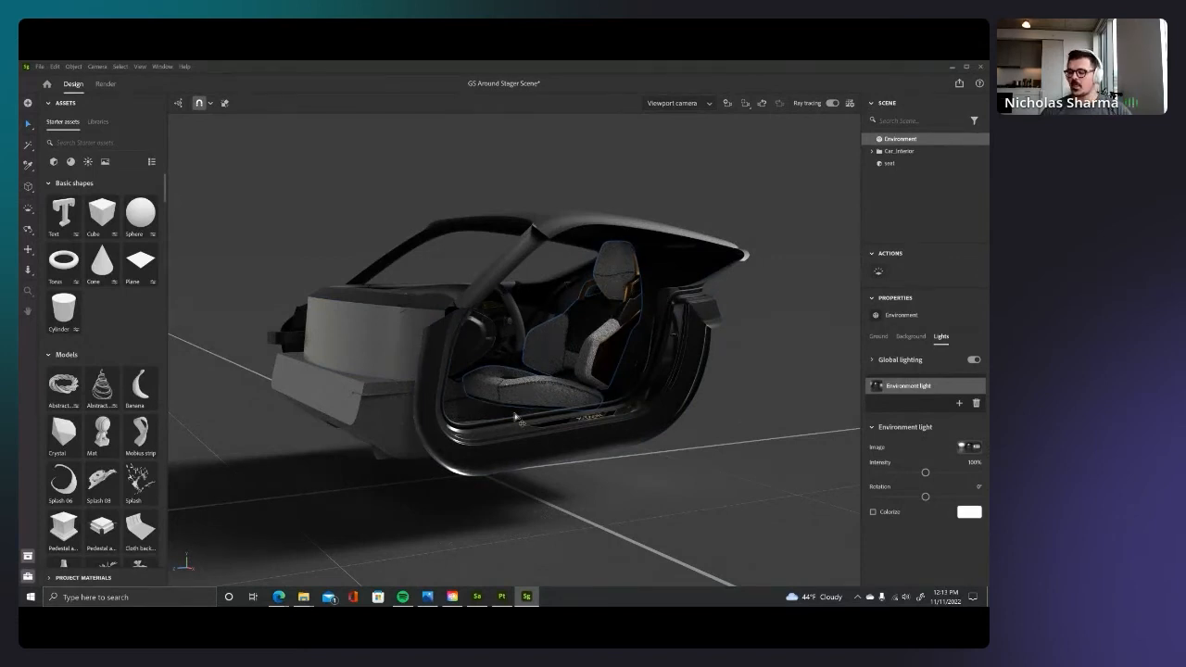
click(69, 162)
click(89, 161)
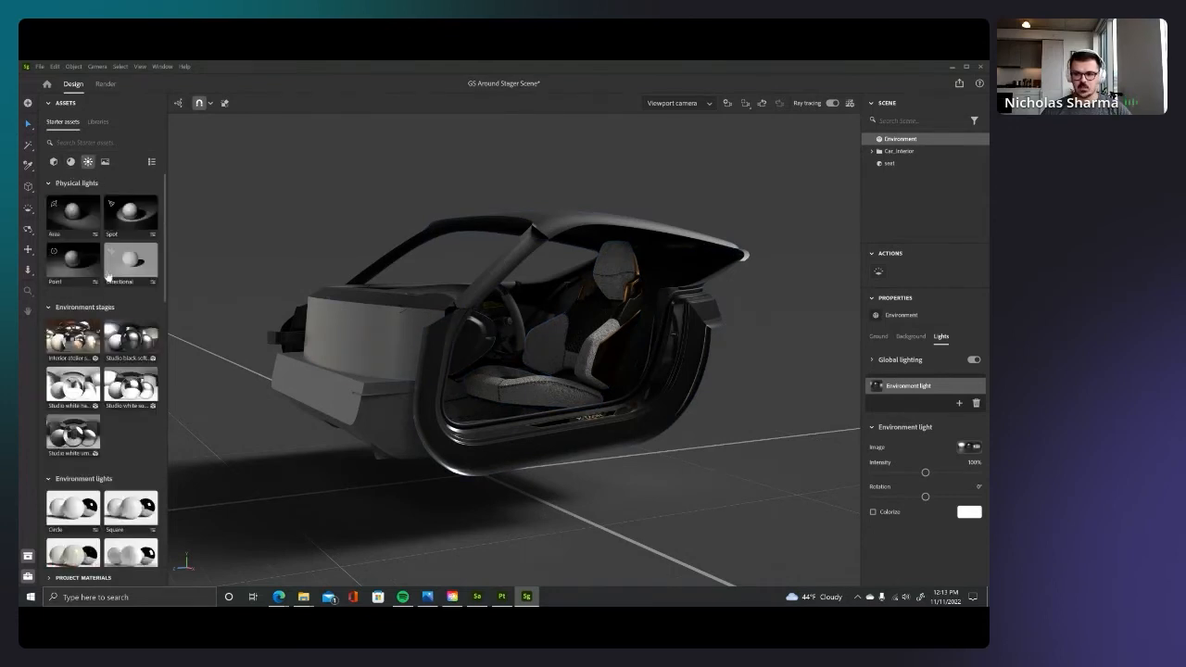
Step: Switch to the Substance 3D Assets website in the browser and browse its Models category
mouse_move(278, 597)
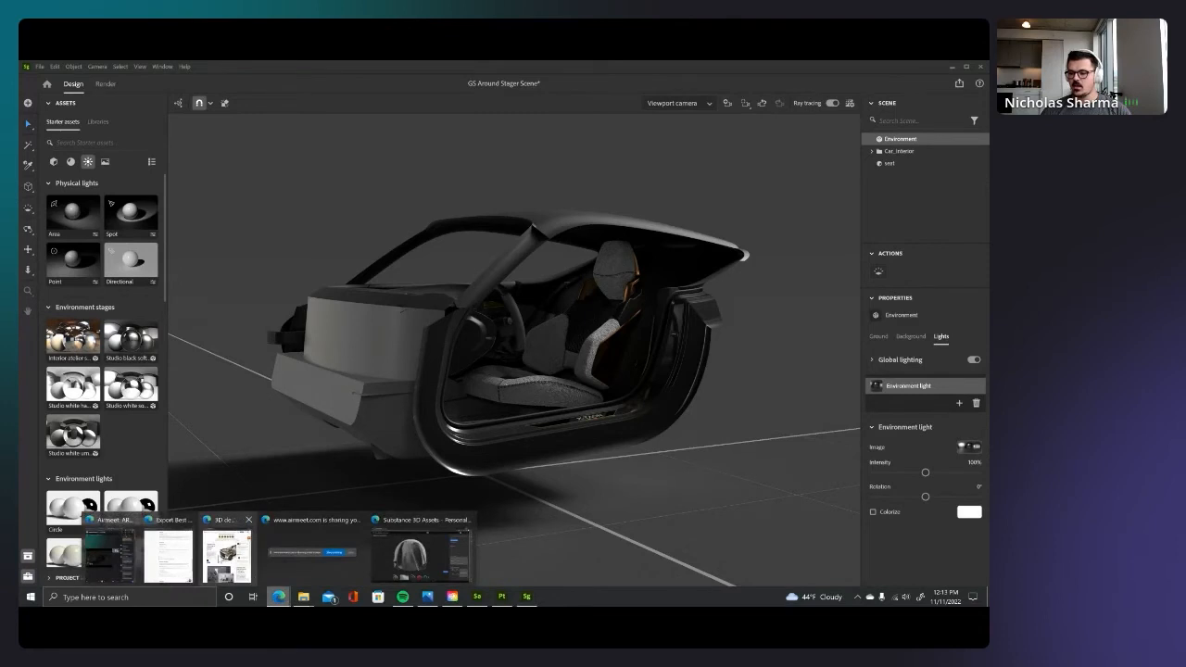
click(404, 556)
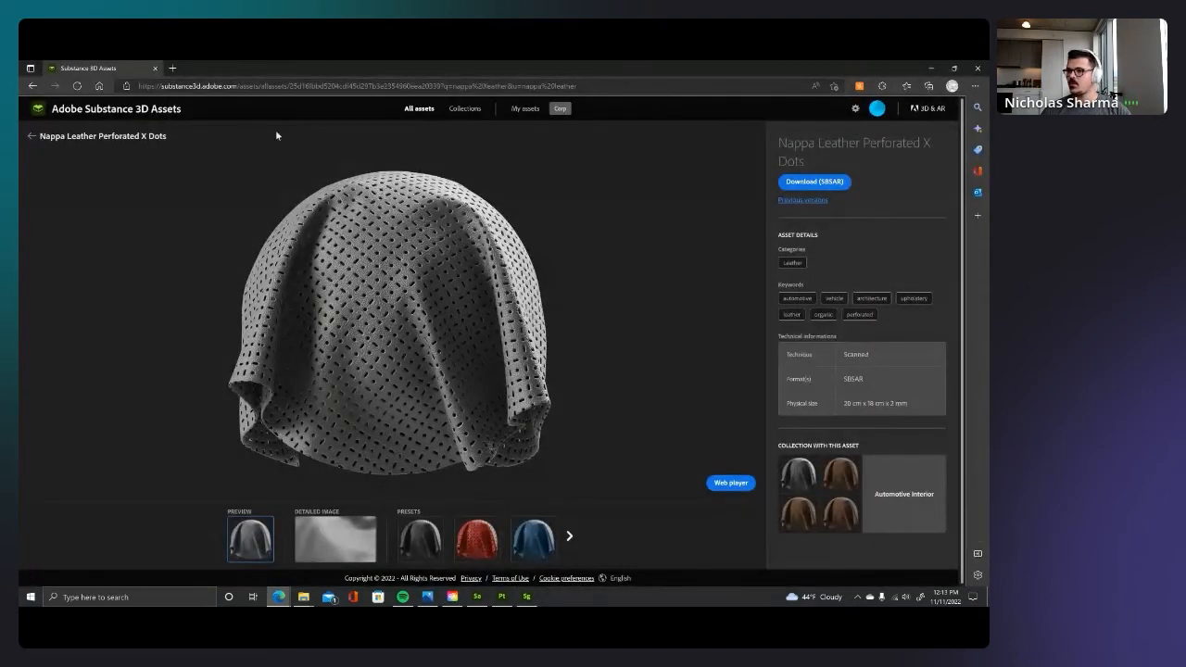
click(37, 111)
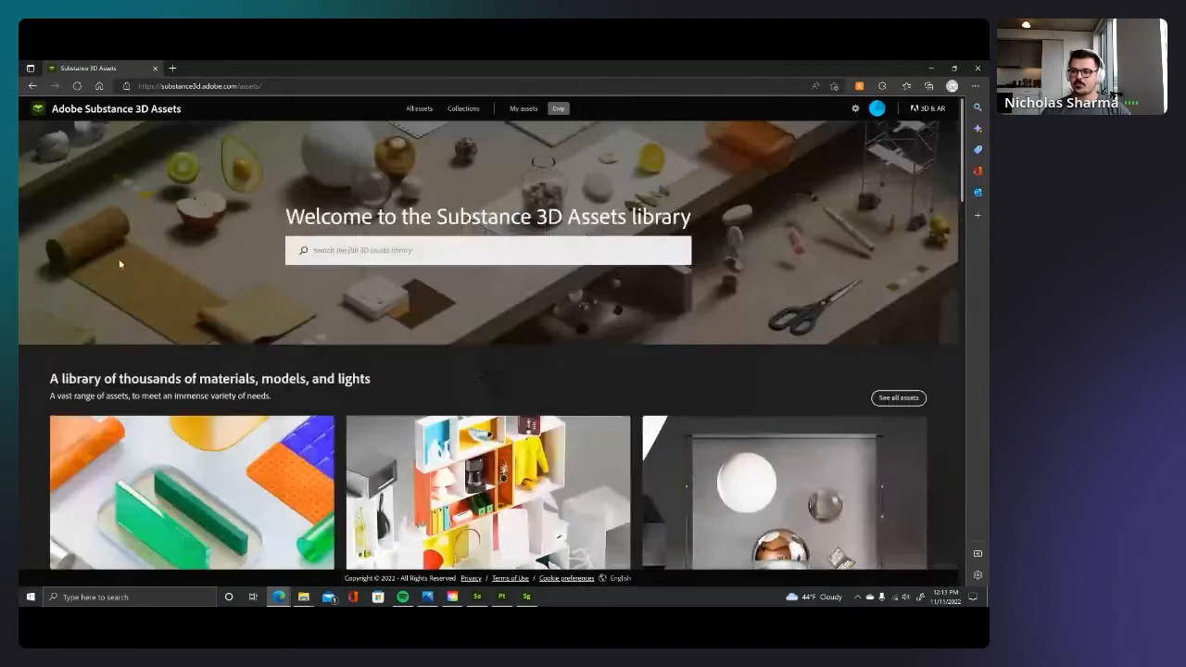
click(413, 110)
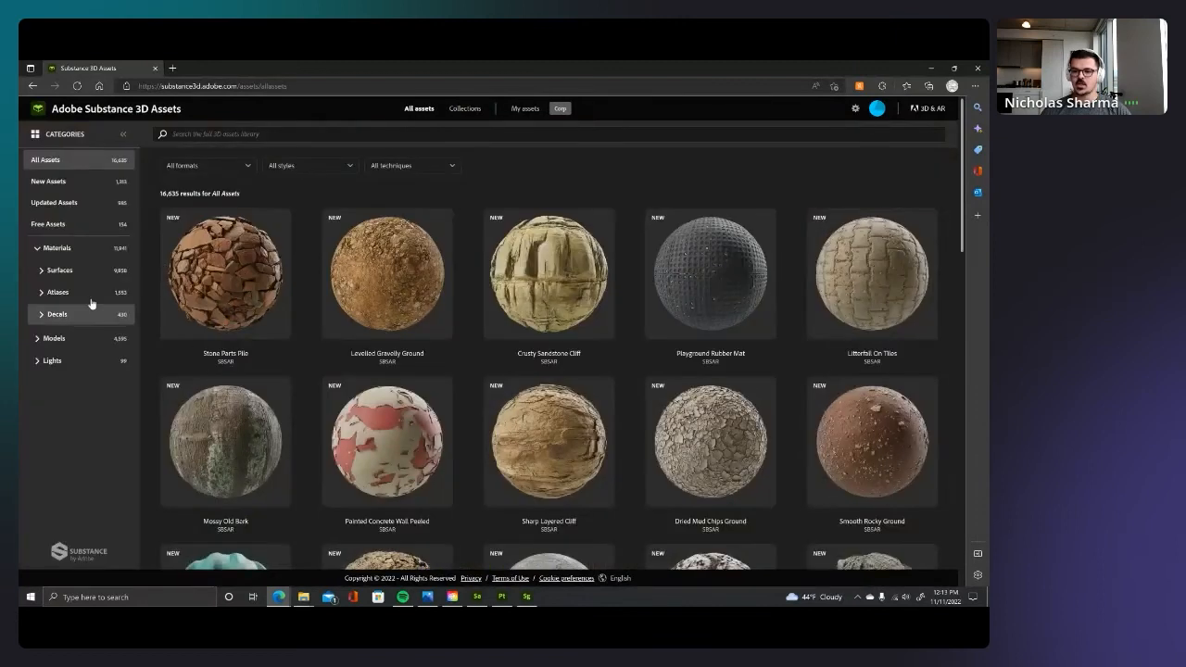
click(54, 338)
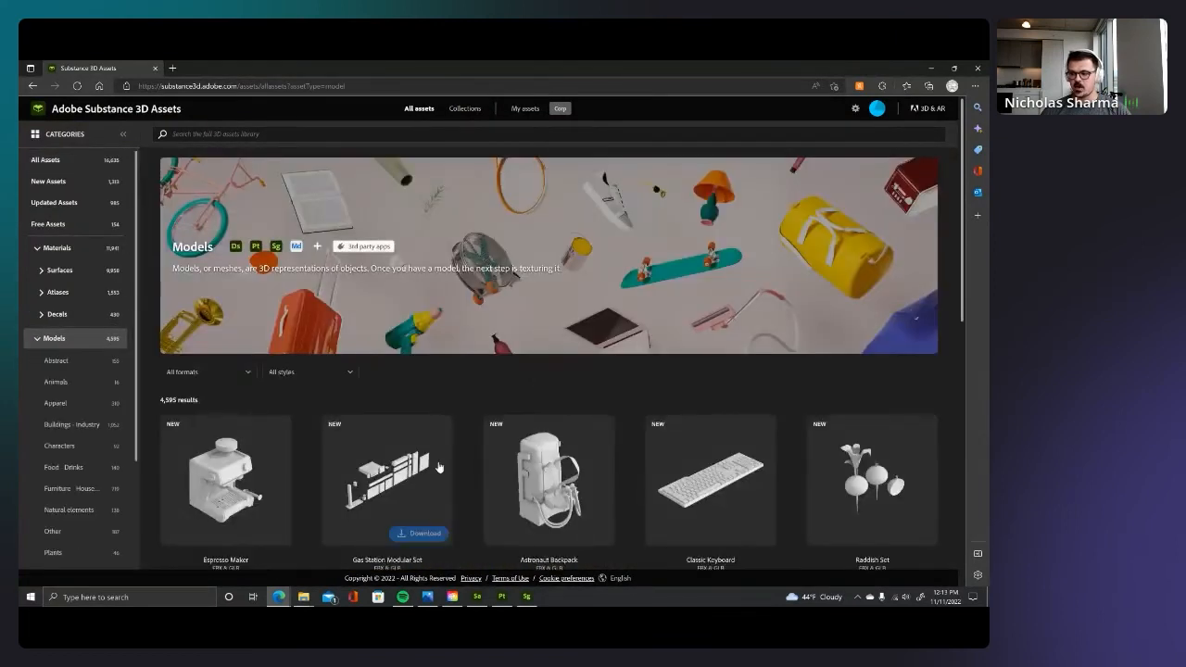
scroll(440, 468, down, 2)
scroll(439, 468, down, 2)
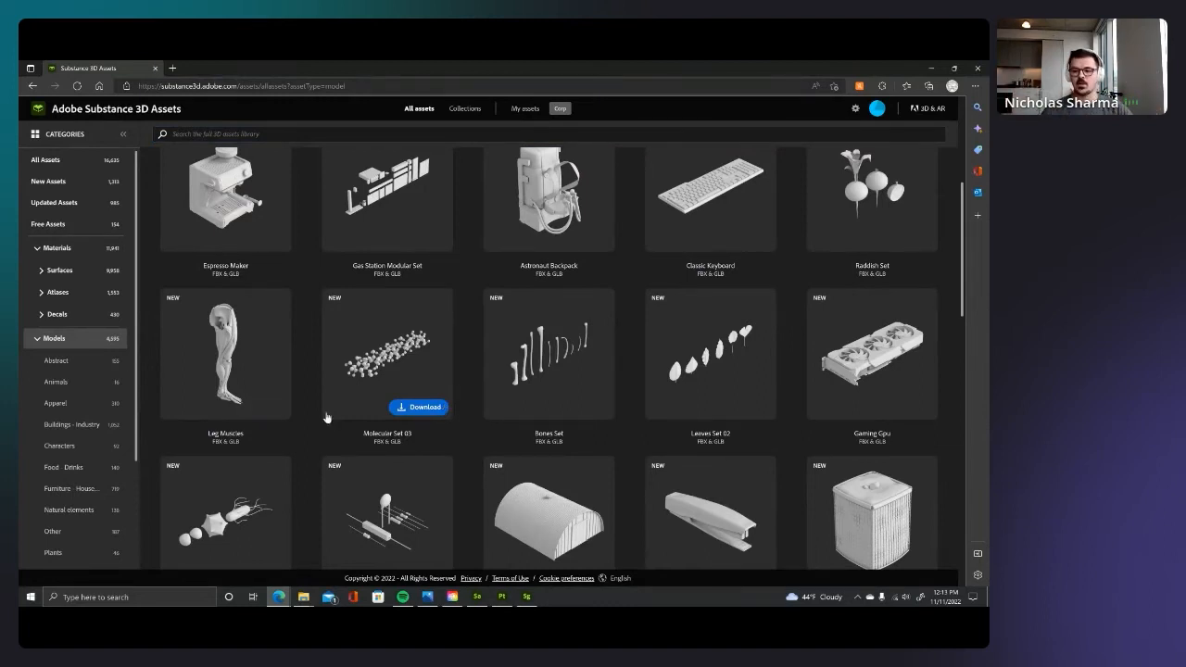
Step: Browse the Lights category of the asset library for environment lighting stages
click(28, 341)
click(52, 361)
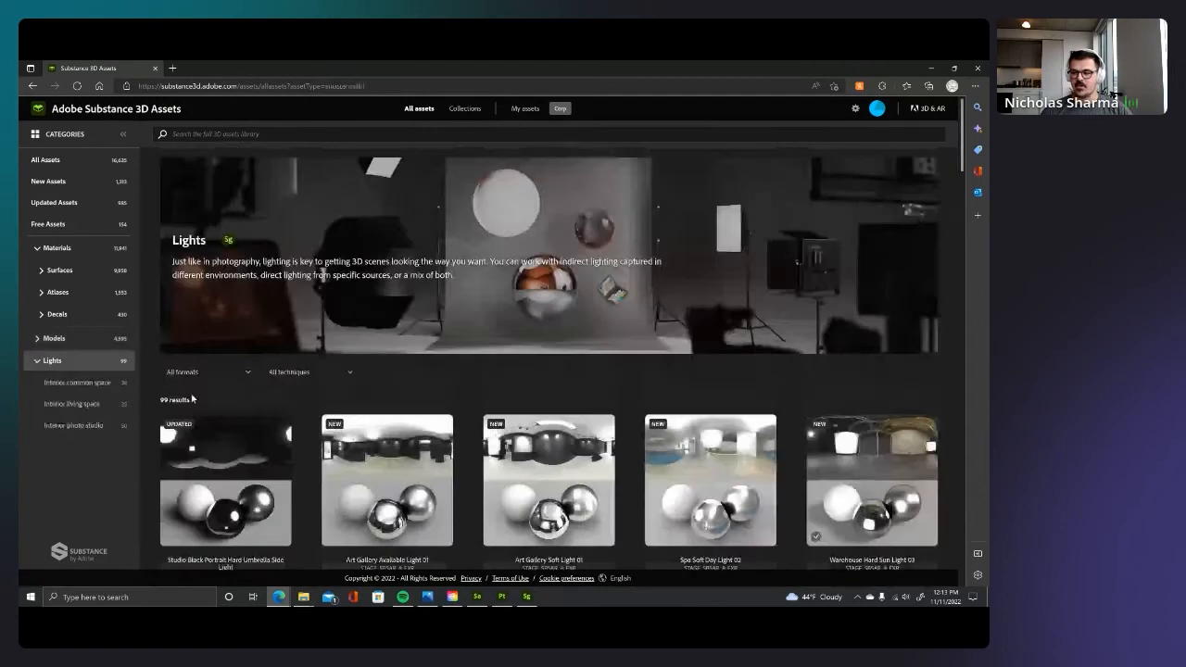
scroll(299, 465, down, 3)
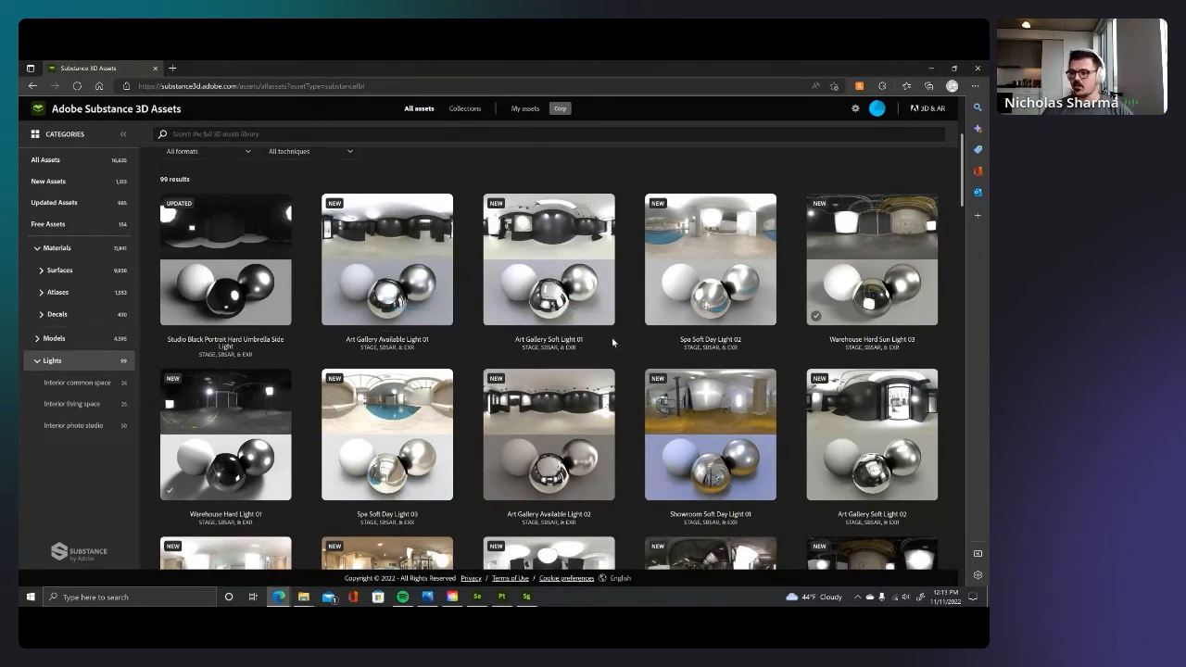
scroll(612, 344, down, 2)
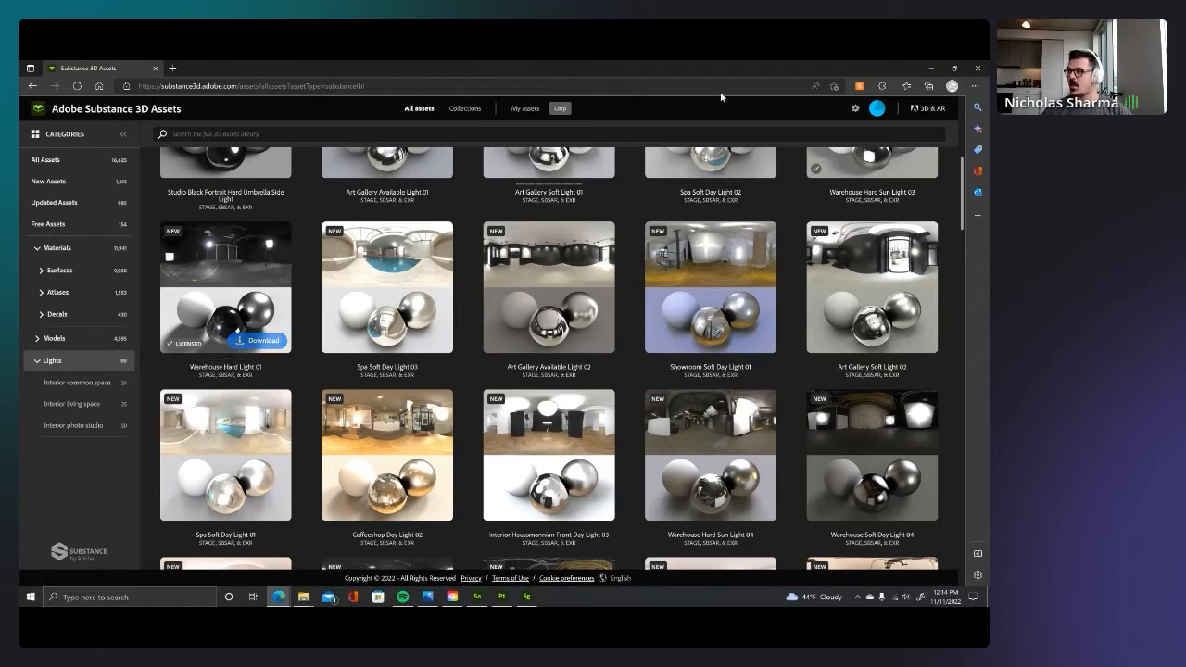
Step: Import the warehouse_day_light_01 stage from the GS Around folder into the Substance 3D Stager scene
click(927, 68)
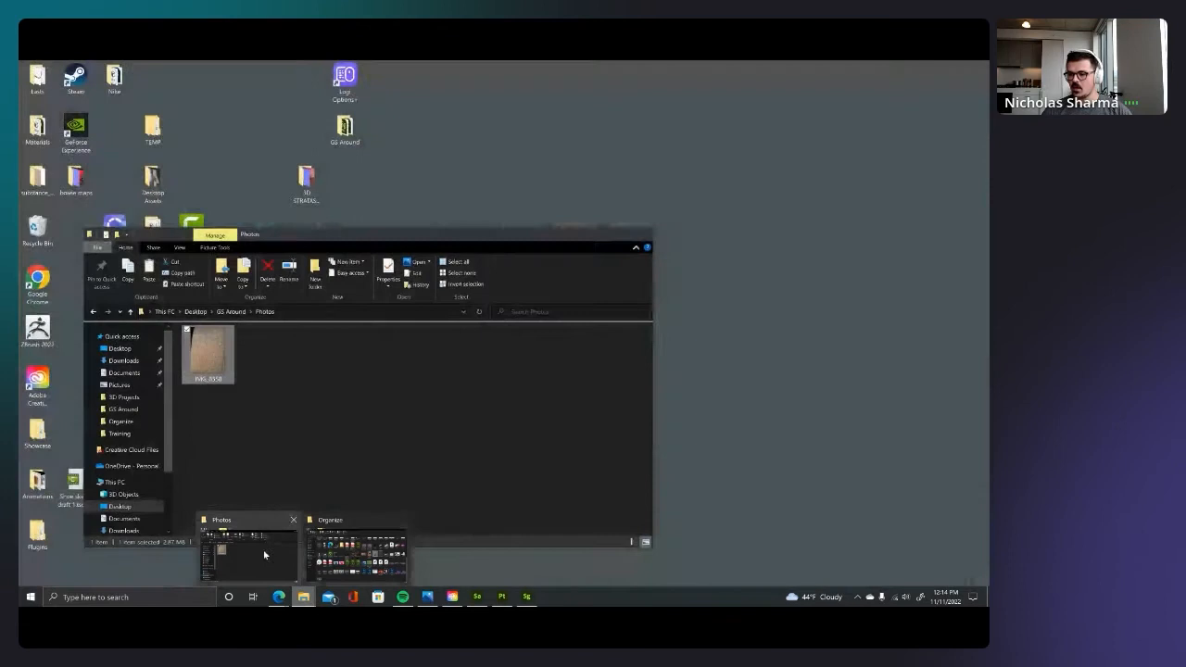
click(245, 550)
click(231, 311)
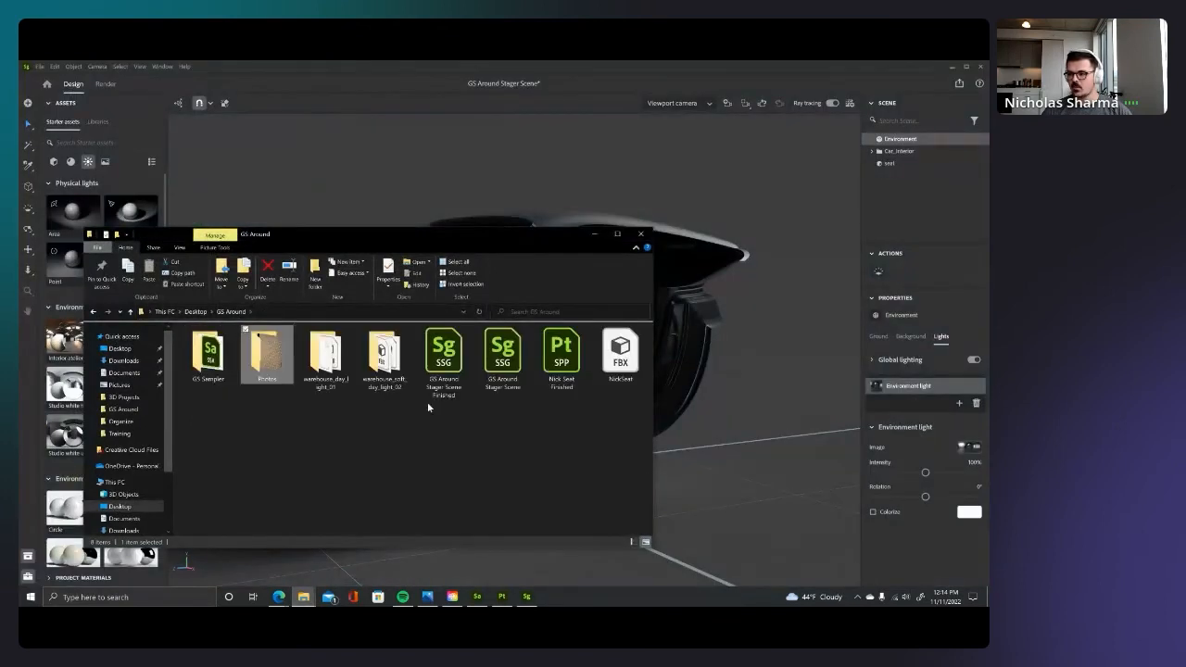
double_click(324, 359)
drag(239, 398, 731, 442)
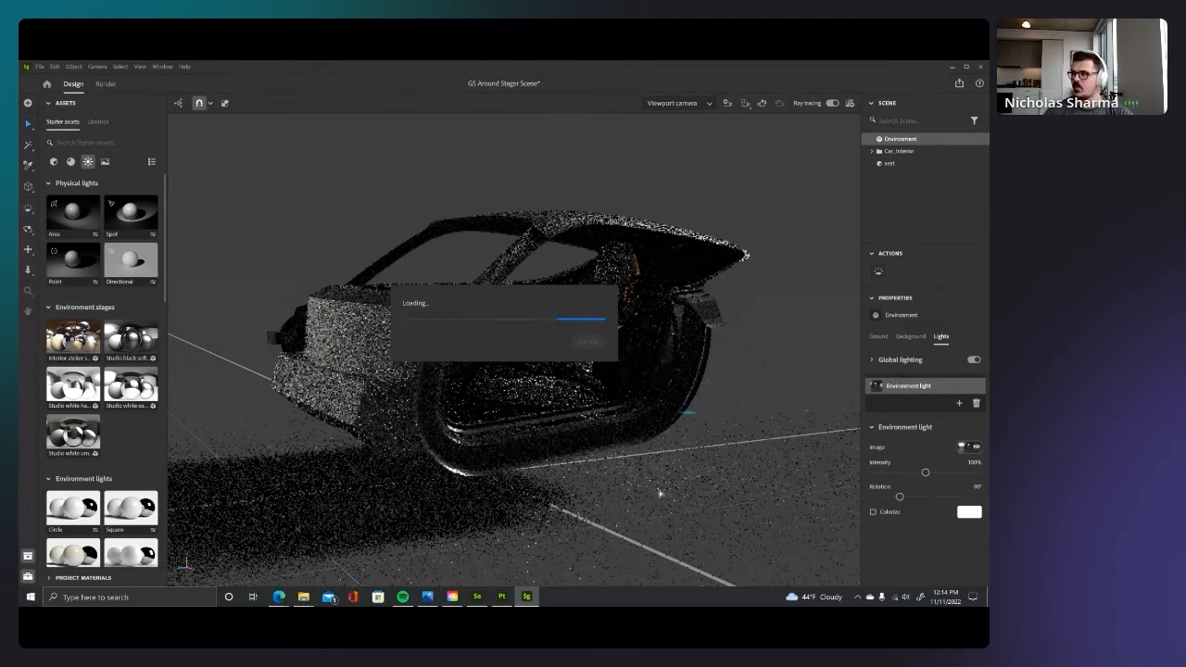
Step: Turn ray tracing off and switch the view from the warehouse front camera back to the Viewport camera
click(838, 104)
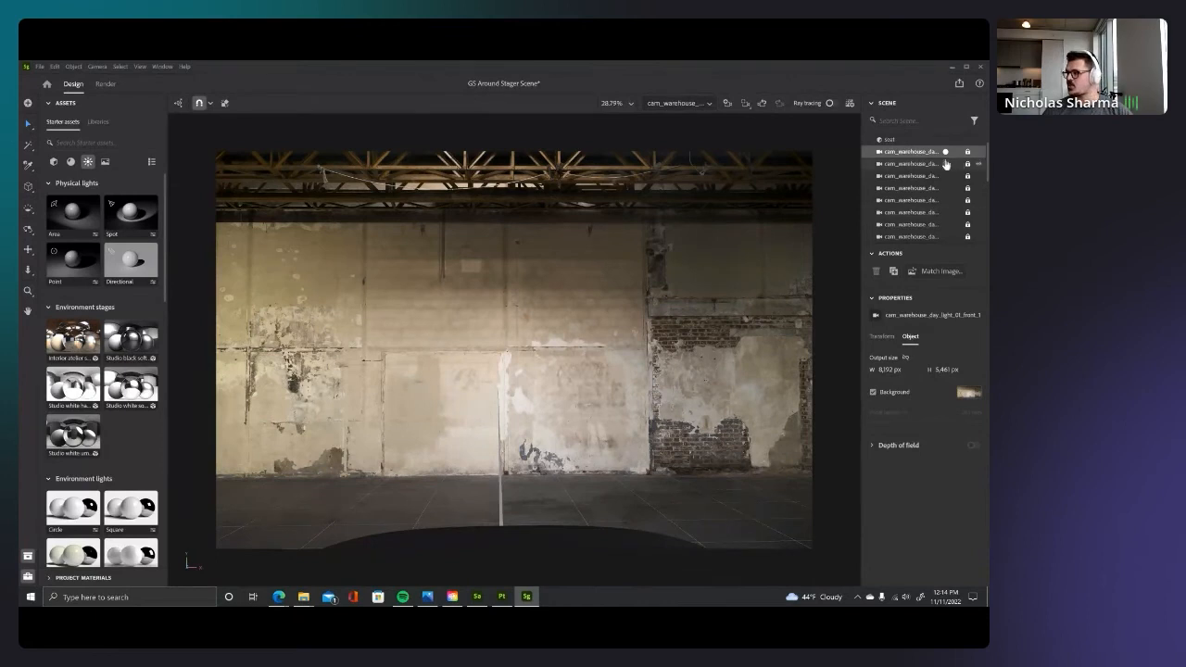
scroll(936, 209, up, 1)
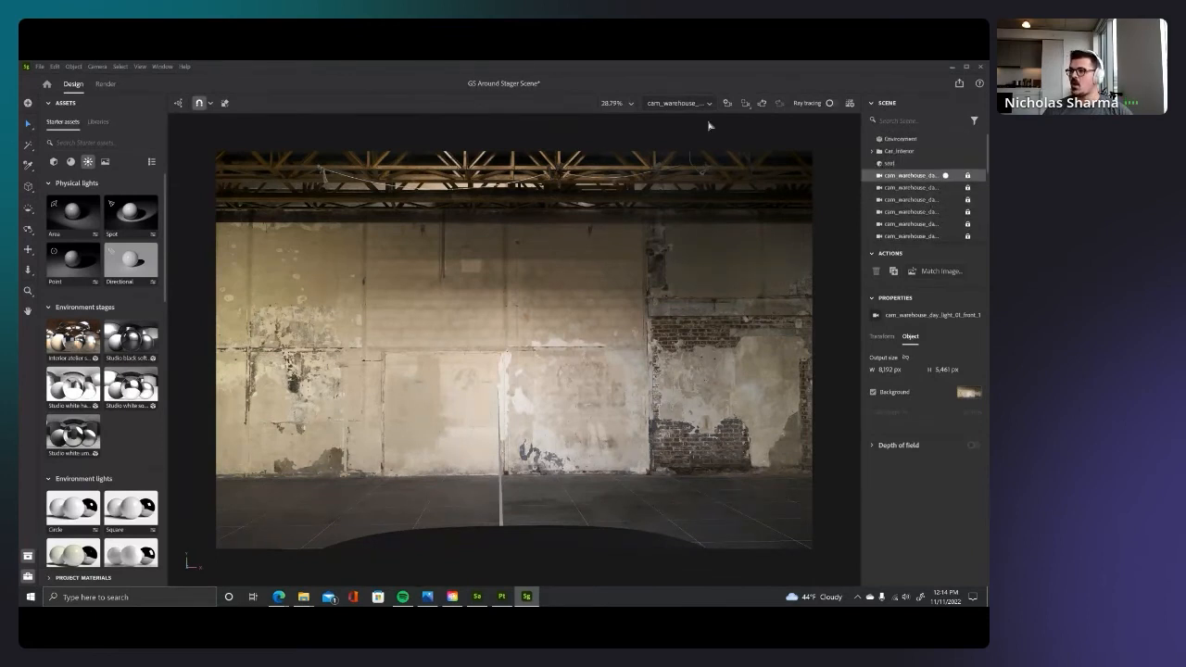
click(682, 104)
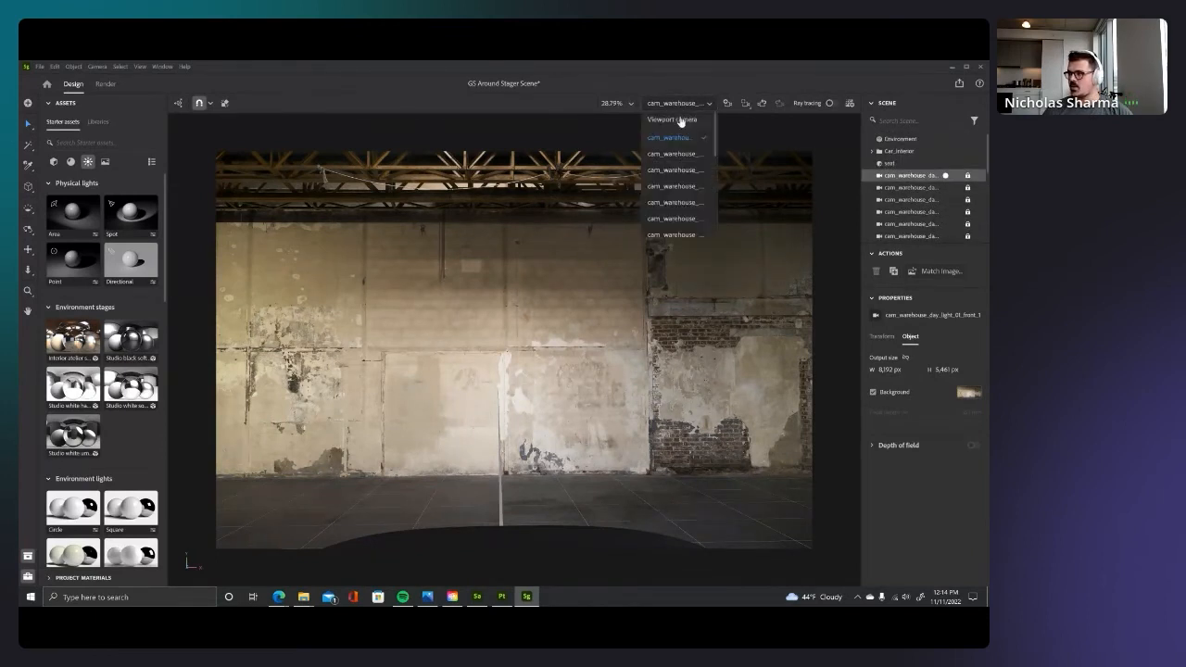
click(679, 117)
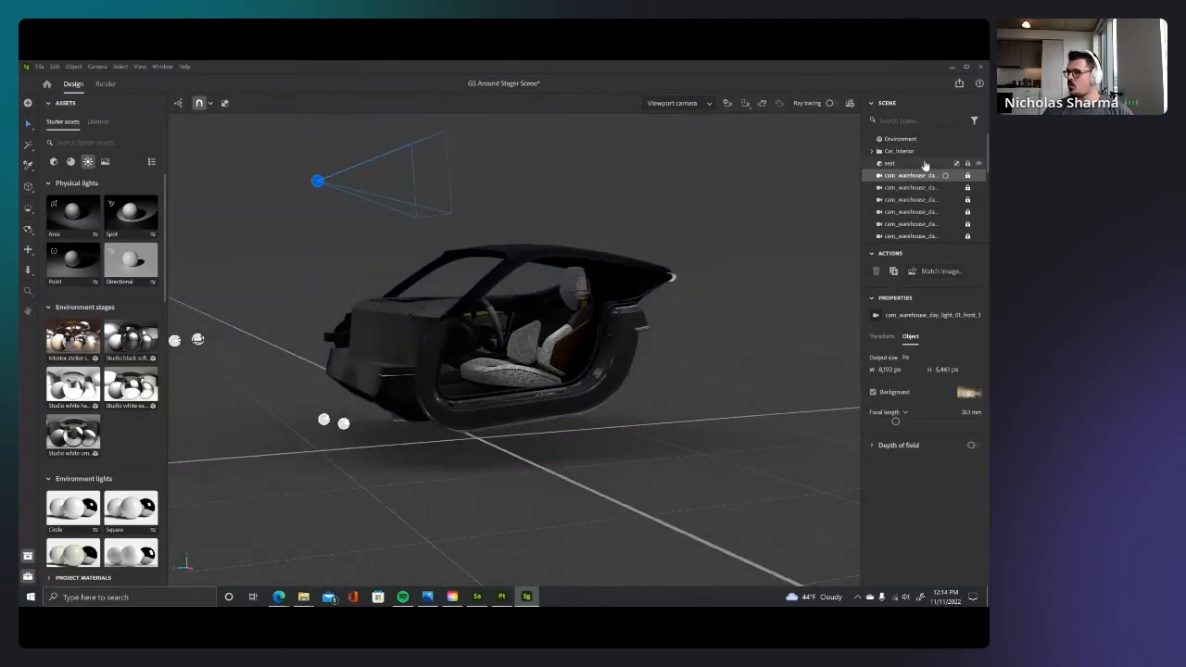
Step: Select Car_Interior and seat together, move them to about Y 96 cm, Z -138 cm, and view them through the warehouse front camera
click(903, 153)
shift+click(902, 163)
drag(480, 383, 647, 262)
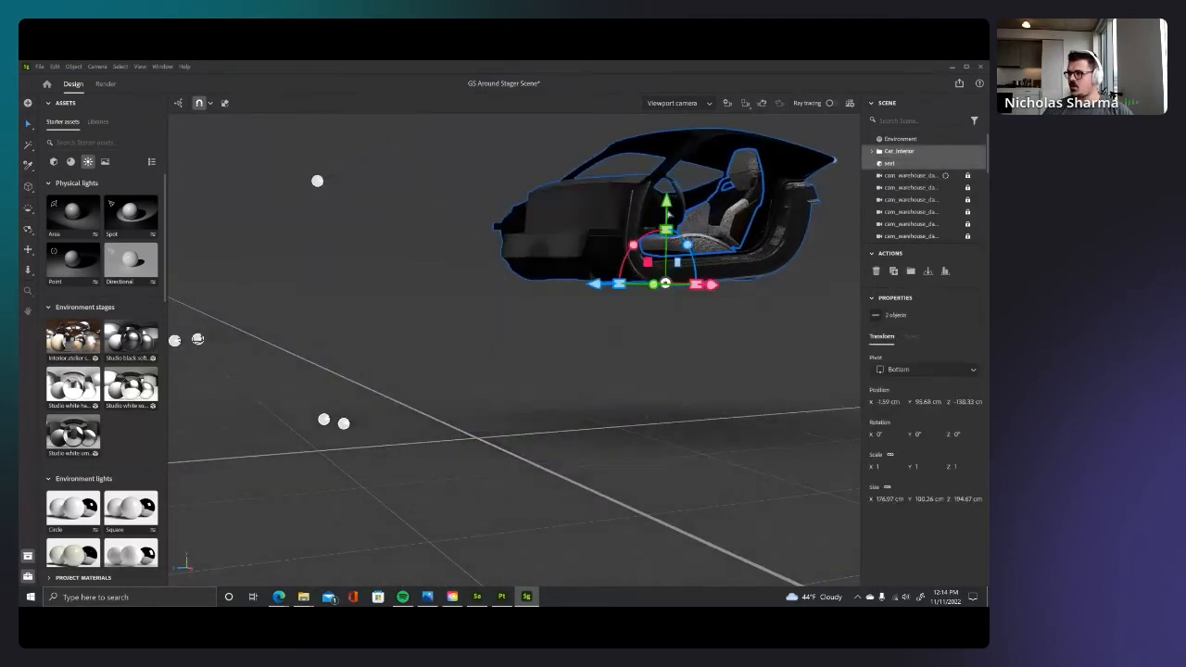
click(699, 104)
click(702, 135)
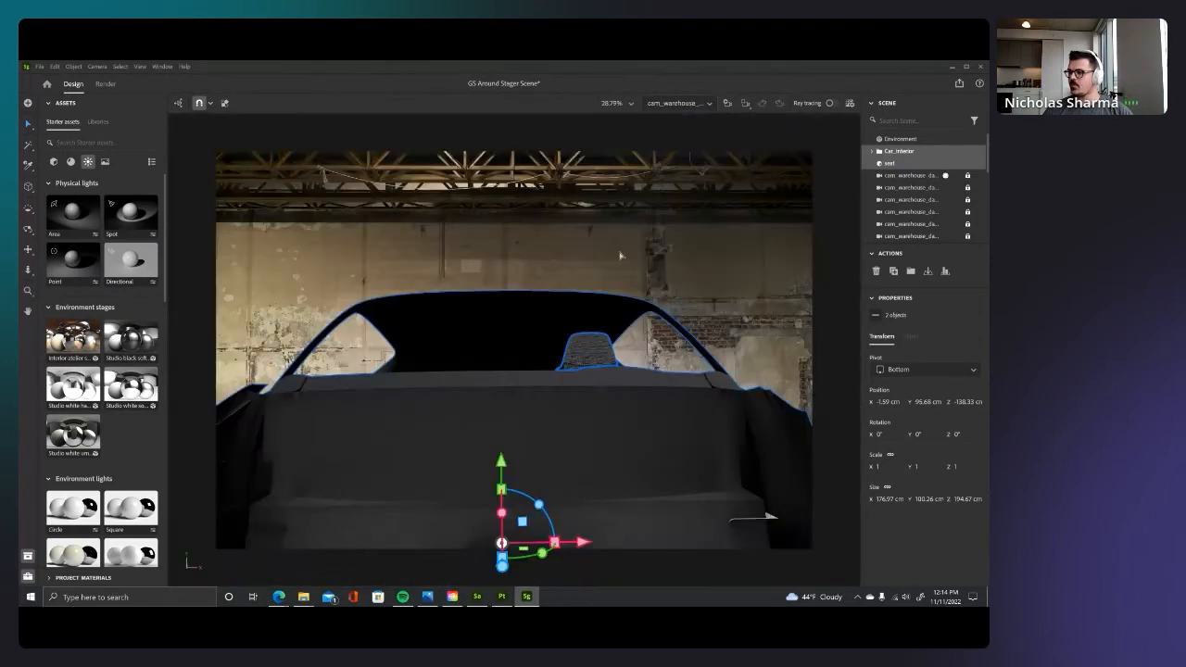
Step: From the Viewport camera, move the car interior and seat to about Z -250 cm, and return to the warehouse front camera
click(706, 102)
click(691, 125)
drag(630, 272, 767, 276)
click(663, 103)
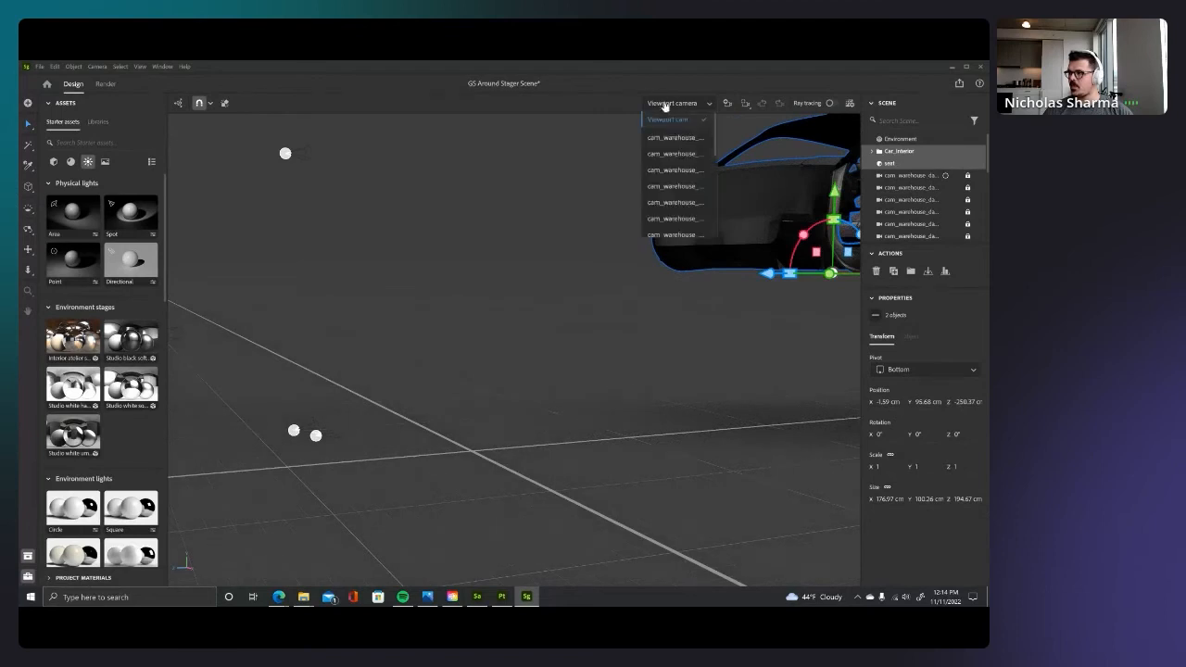
click(671, 136)
Step: Rotate the car and seat to about -62° around Y, reposition them at about Y 105 cm, Z -234 cm, and enable ray tracing
drag(541, 499, 496, 512)
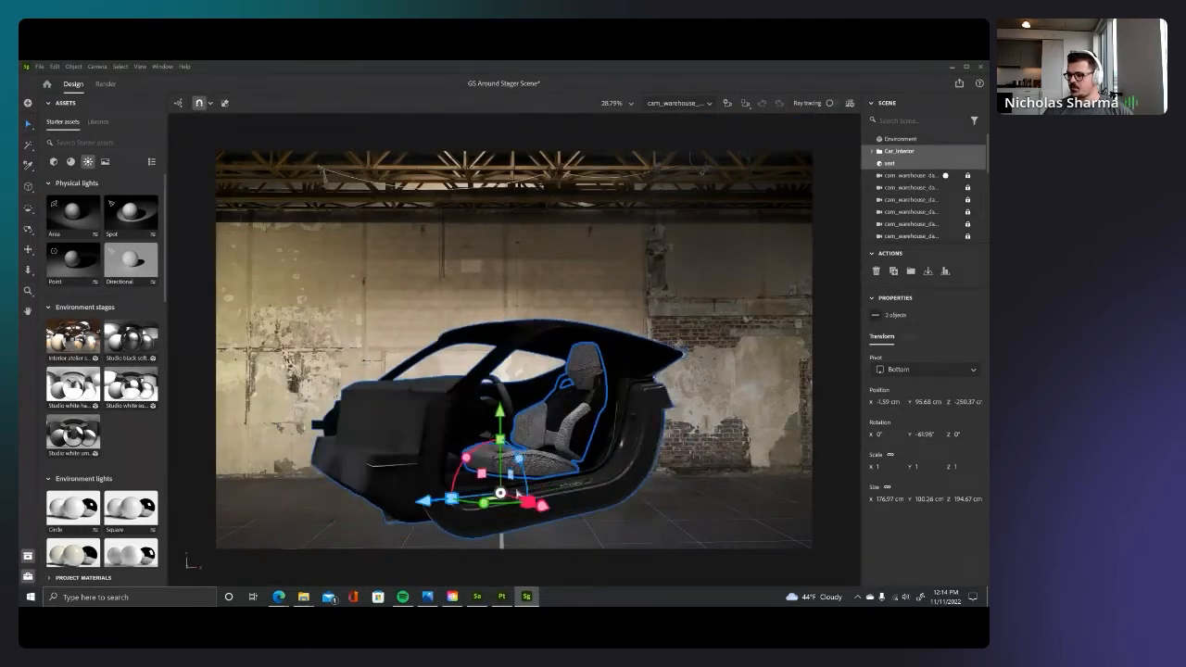
drag(503, 422, 500, 360)
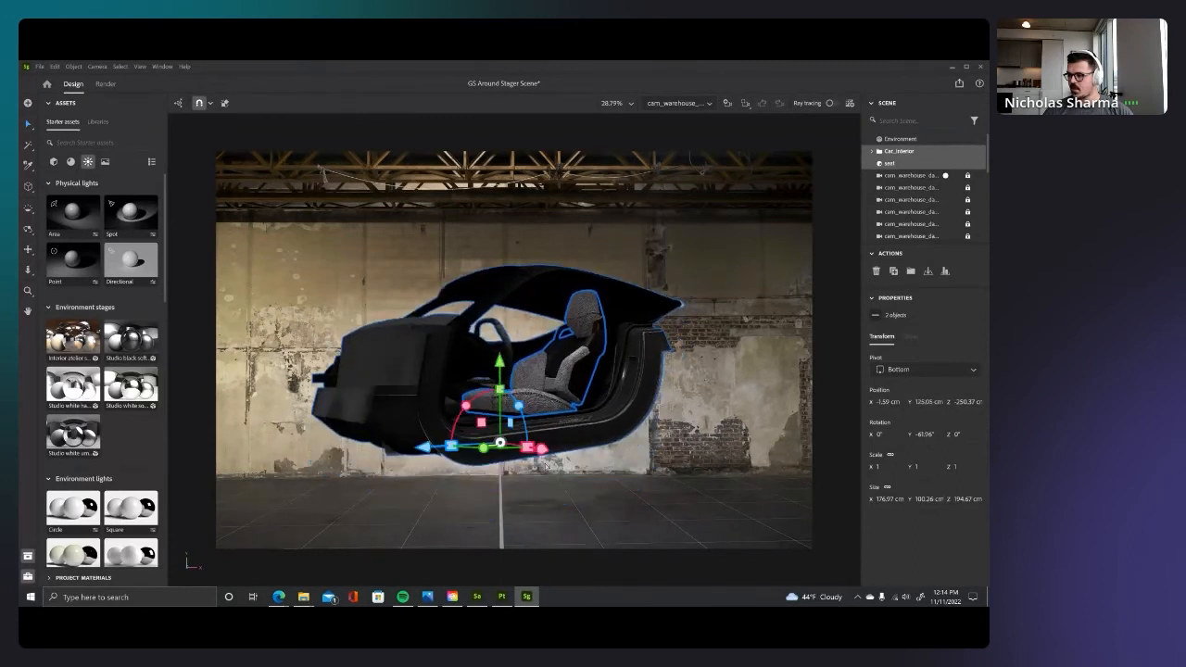
drag(542, 451, 561, 453)
drag(447, 451, 423, 453)
drag(497, 384, 497, 422)
click(830, 106)
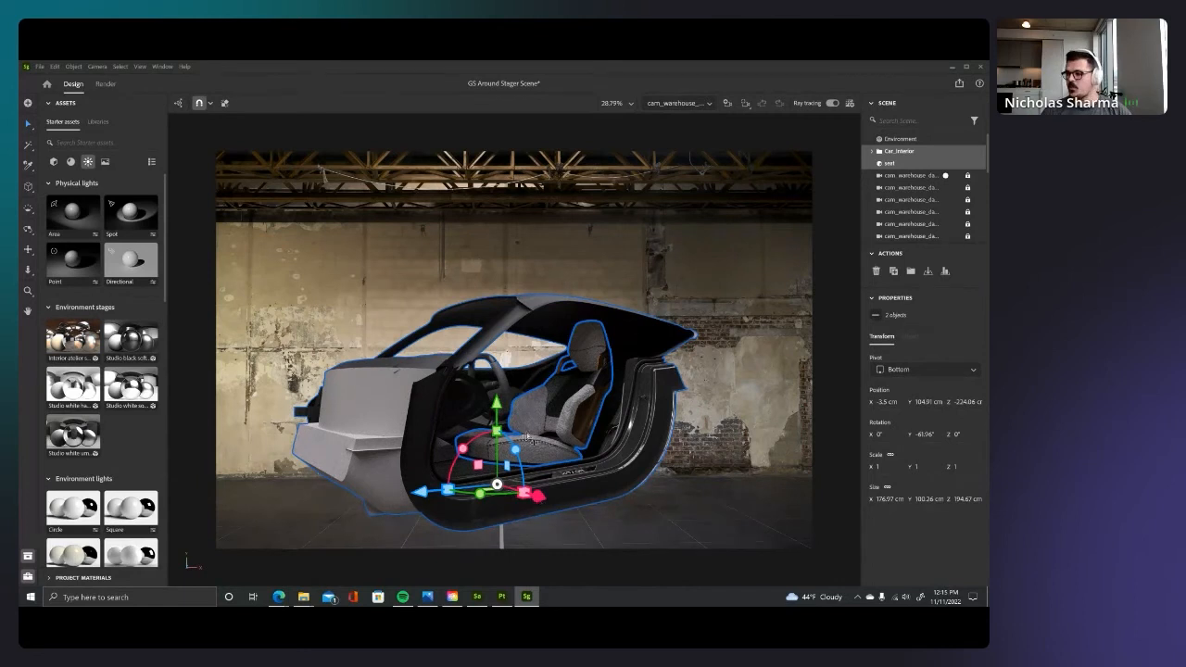
Step: Raise the car and seat to about Y 117 cm and bring them closer to the warehouse camera at about Z -171 cm
drag(499, 410, 502, 395)
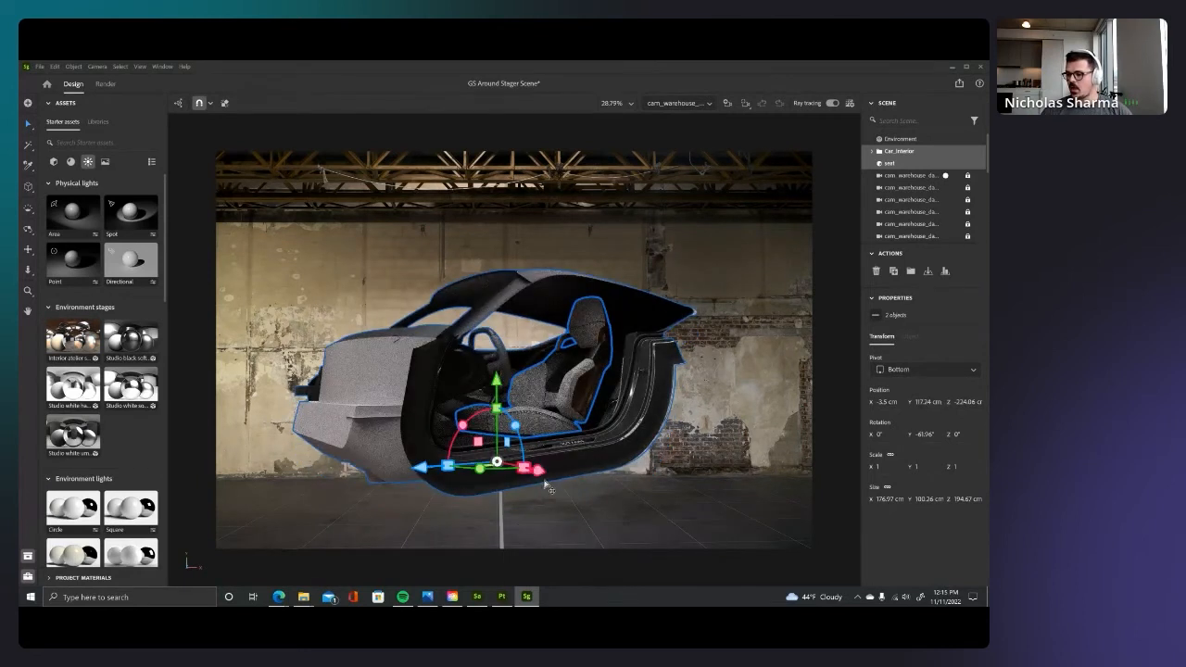
drag(542, 472, 576, 487)
drag(449, 474, 426, 476)
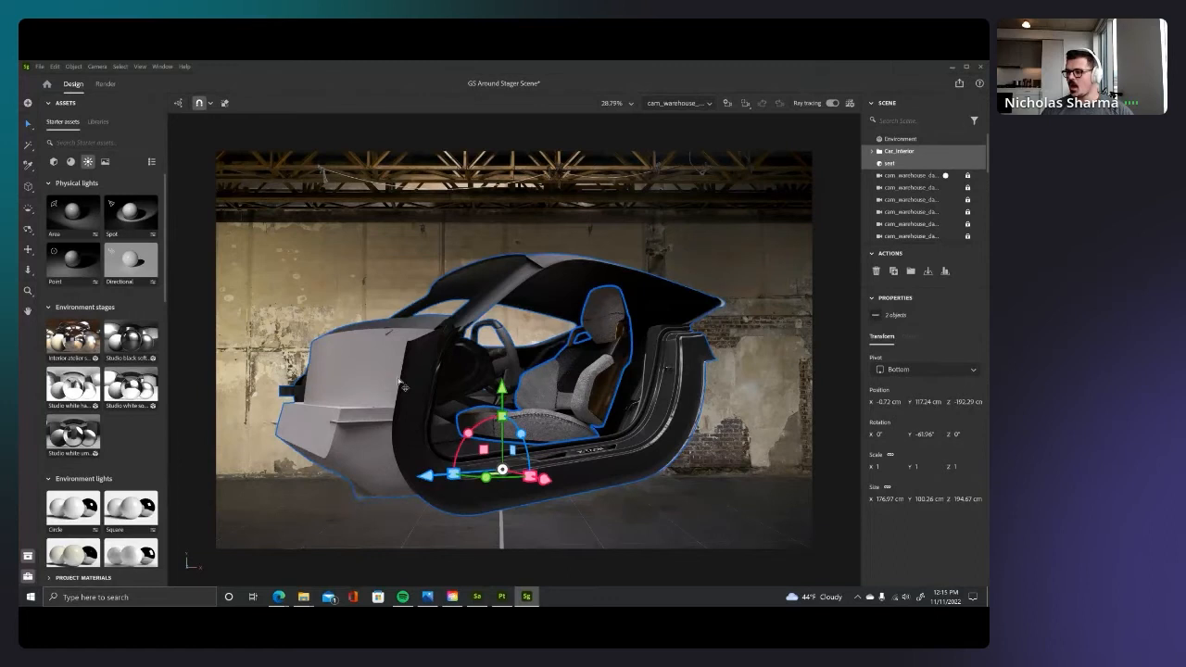
drag(547, 479, 560, 482)
drag(438, 487, 406, 491)
drag(527, 492, 539, 494)
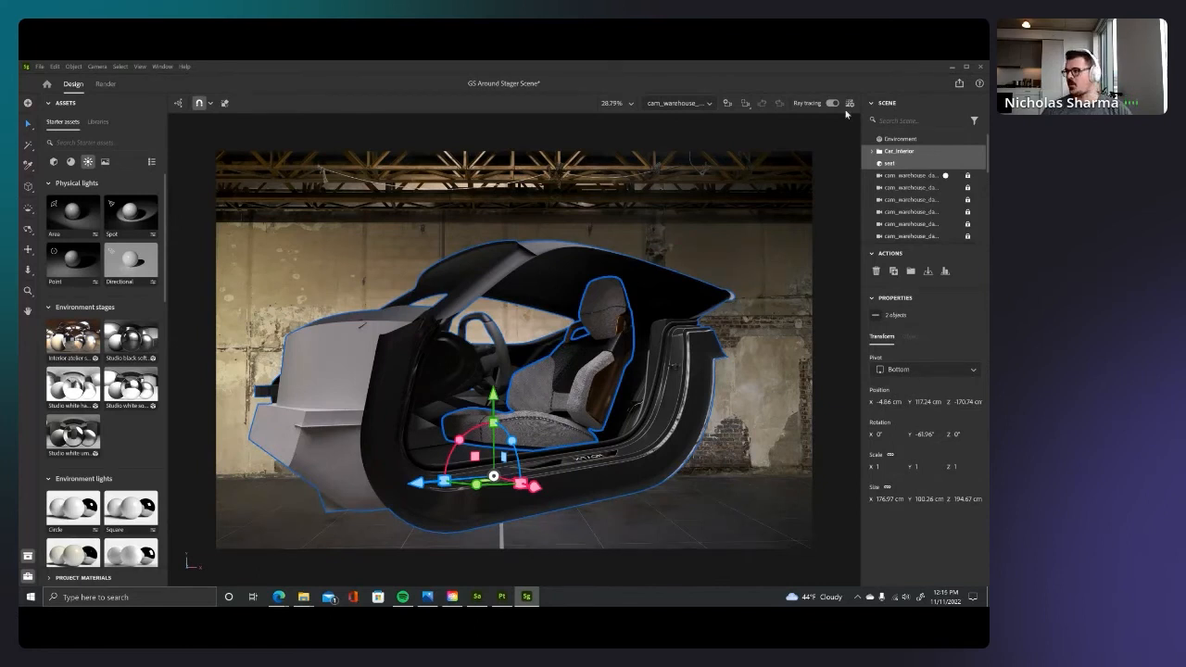
Step: Hide Car_Interior and reposition the selection to about X -23 cm, Y 105 cm, Z -131 cm so the seat sits lower and closer
click(979, 152)
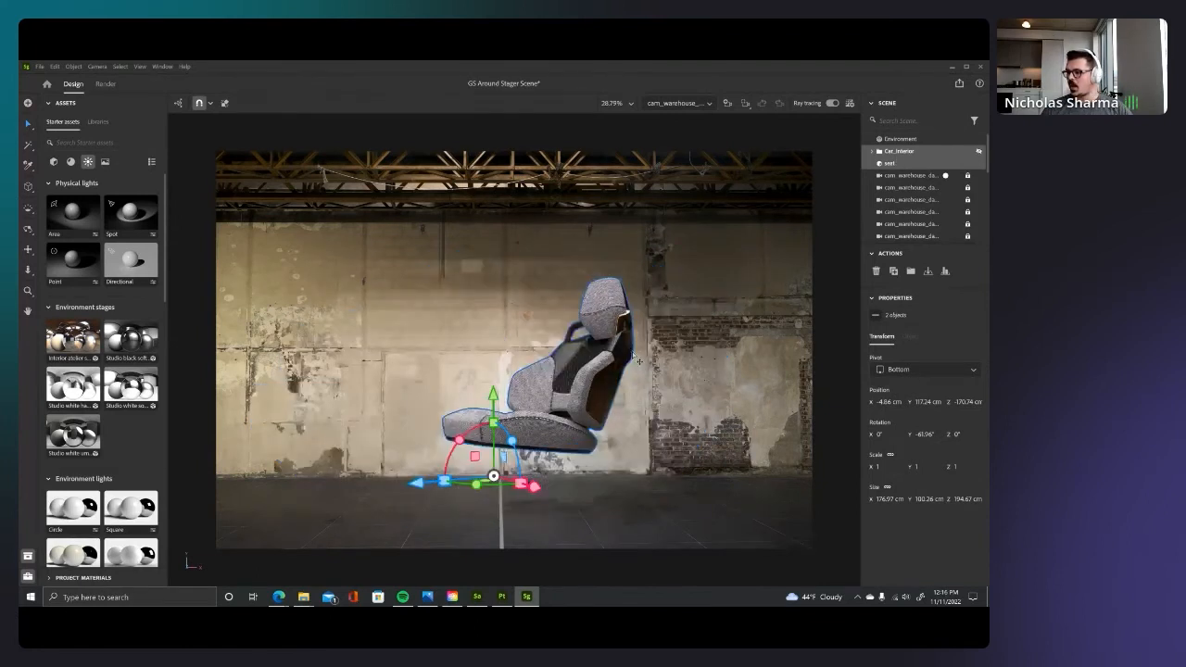
drag(536, 490, 575, 505)
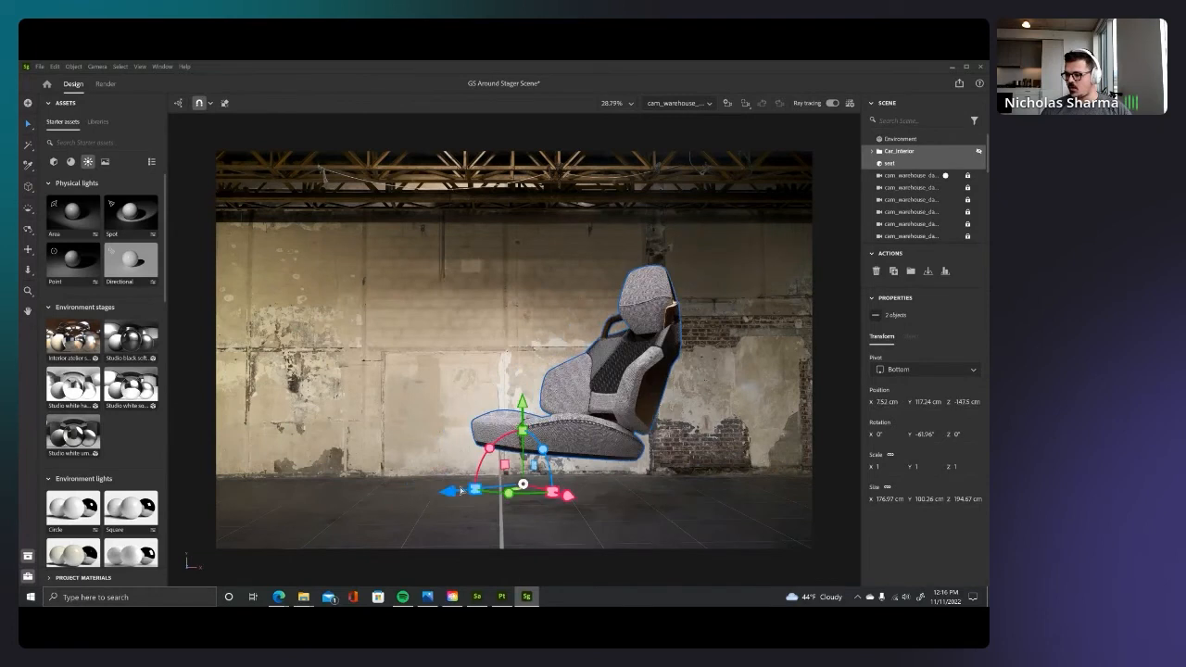
drag(459, 489, 364, 524)
drag(446, 412, 448, 447)
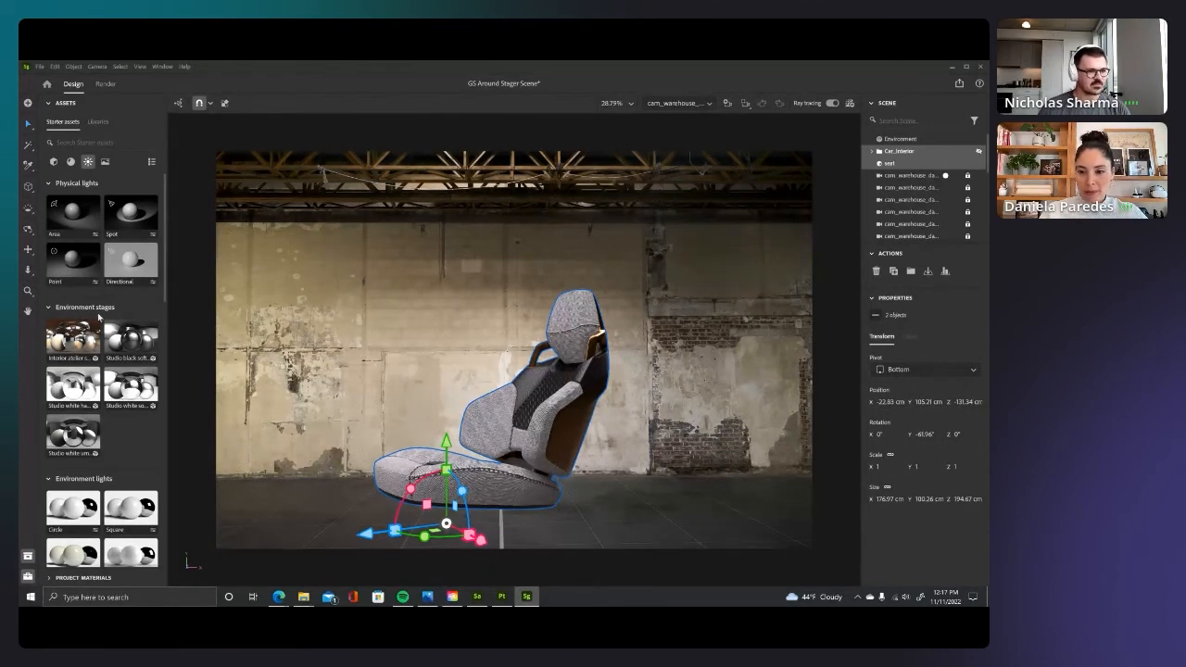
Step: Switch to Substance 3D Painter, show the seat in a split 3D and 2D view, and widen the UV view
key(alt+Tab)
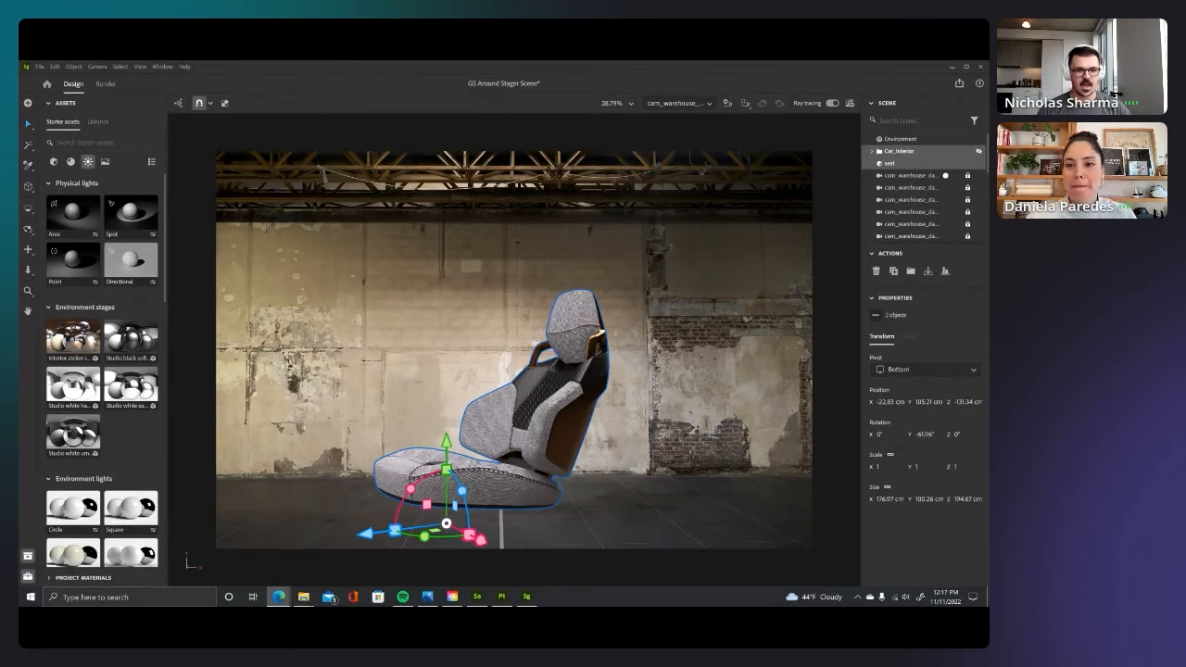
click(502, 597)
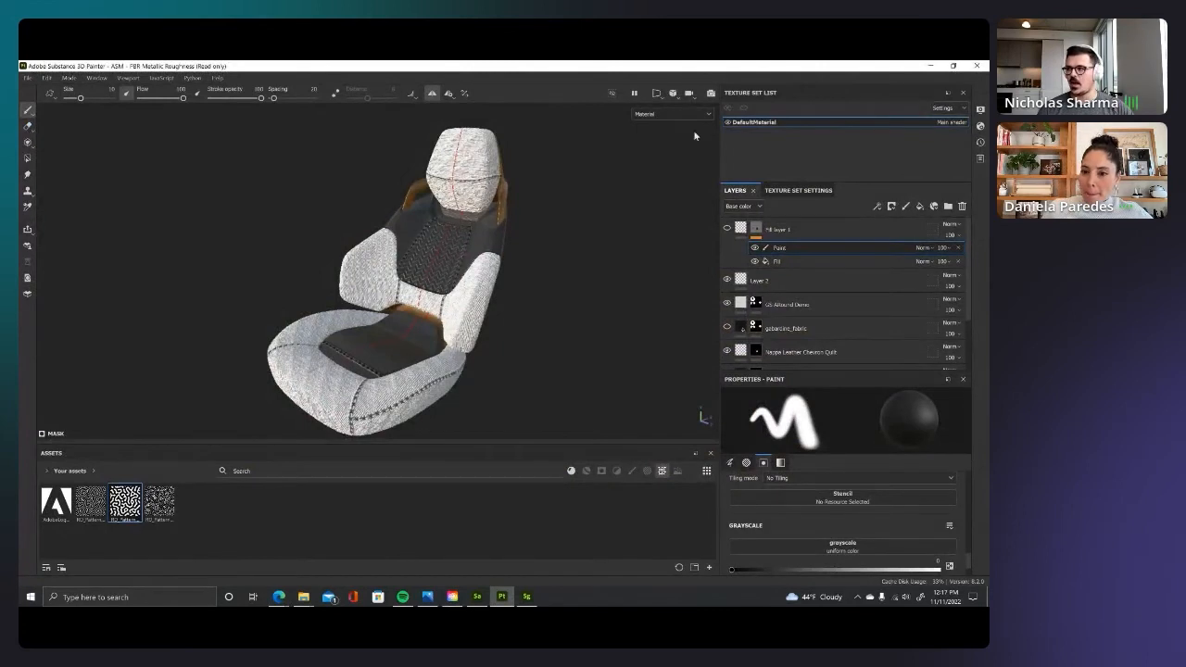
click(657, 94)
click(675, 115)
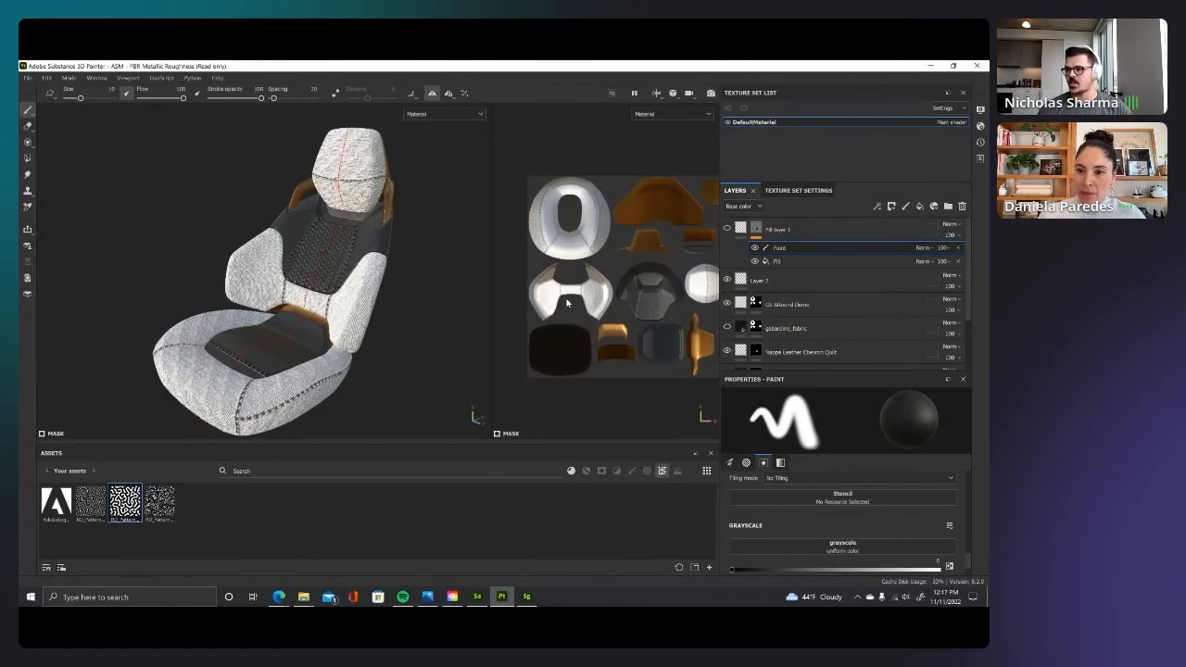
drag(492, 264, 367, 284)
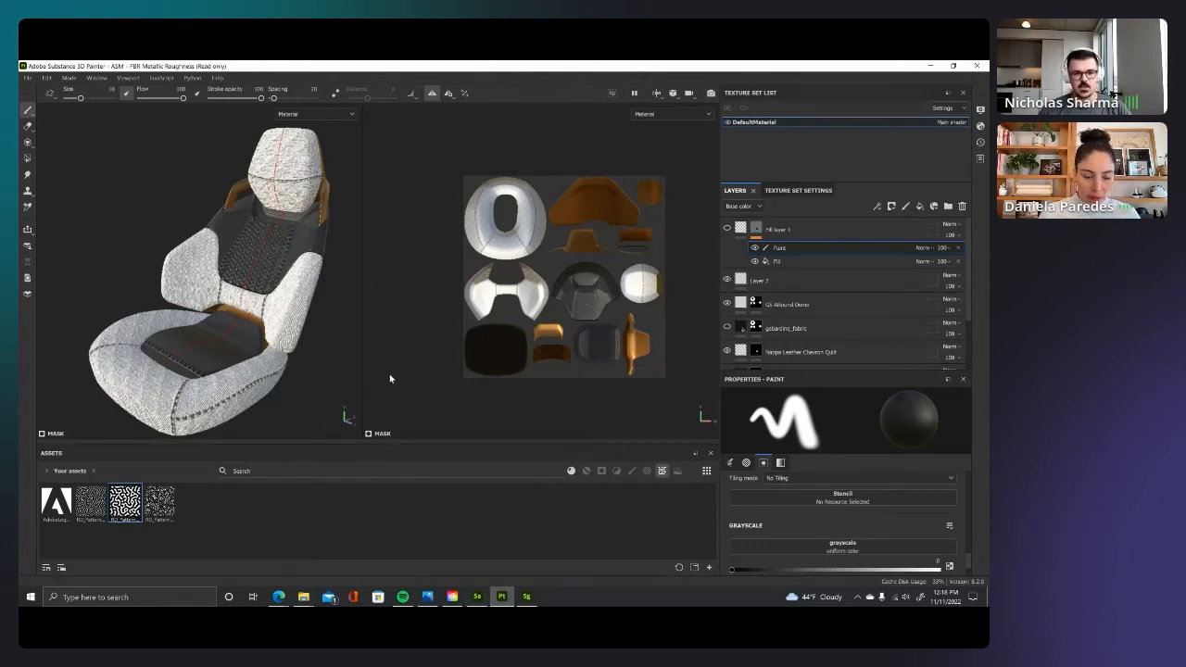
Step: Switch to Substance 3D Stager and toggle Render with GPU off and on again in the ray tracing settings
click(526, 596)
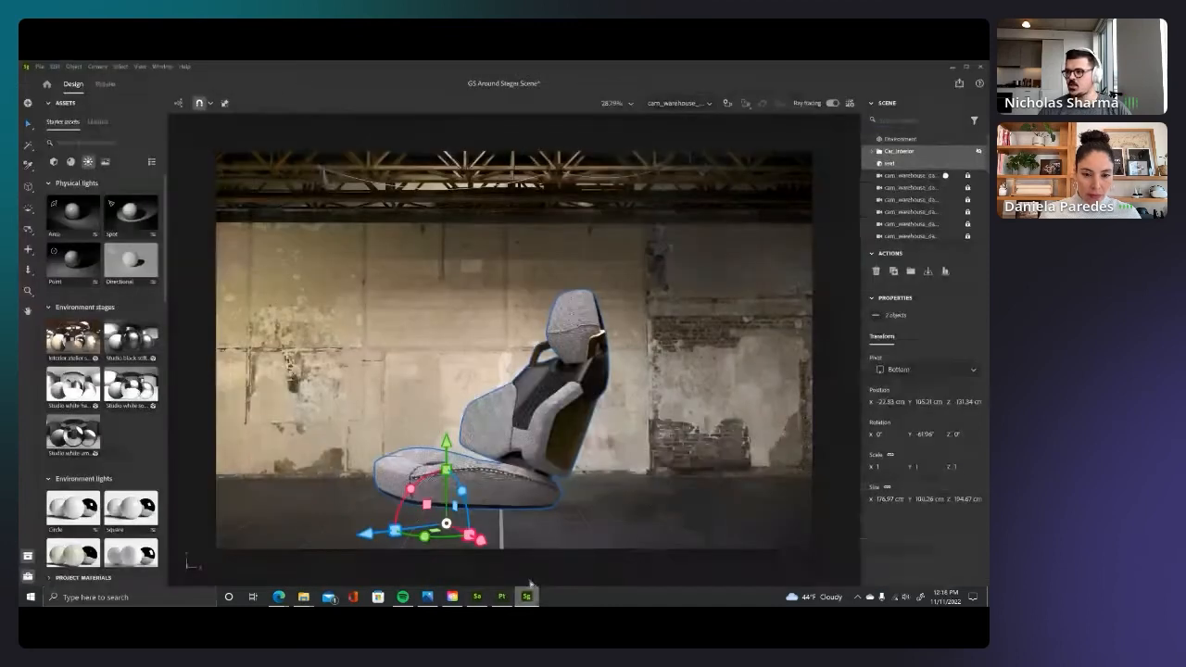
click(850, 103)
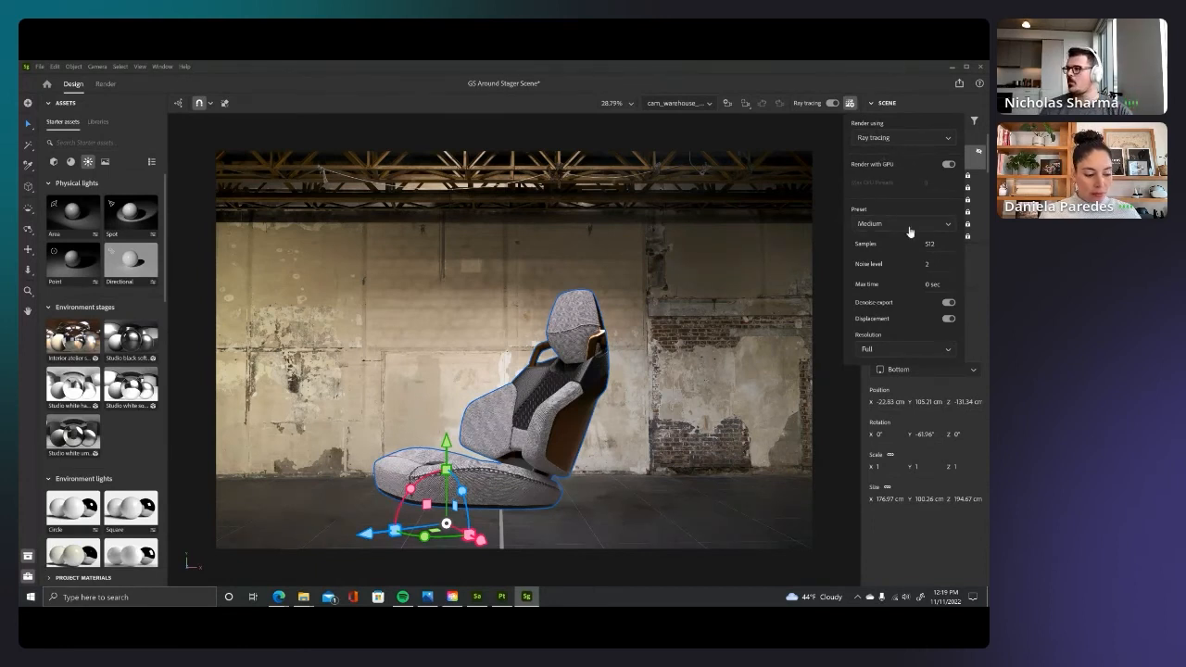
click(950, 165)
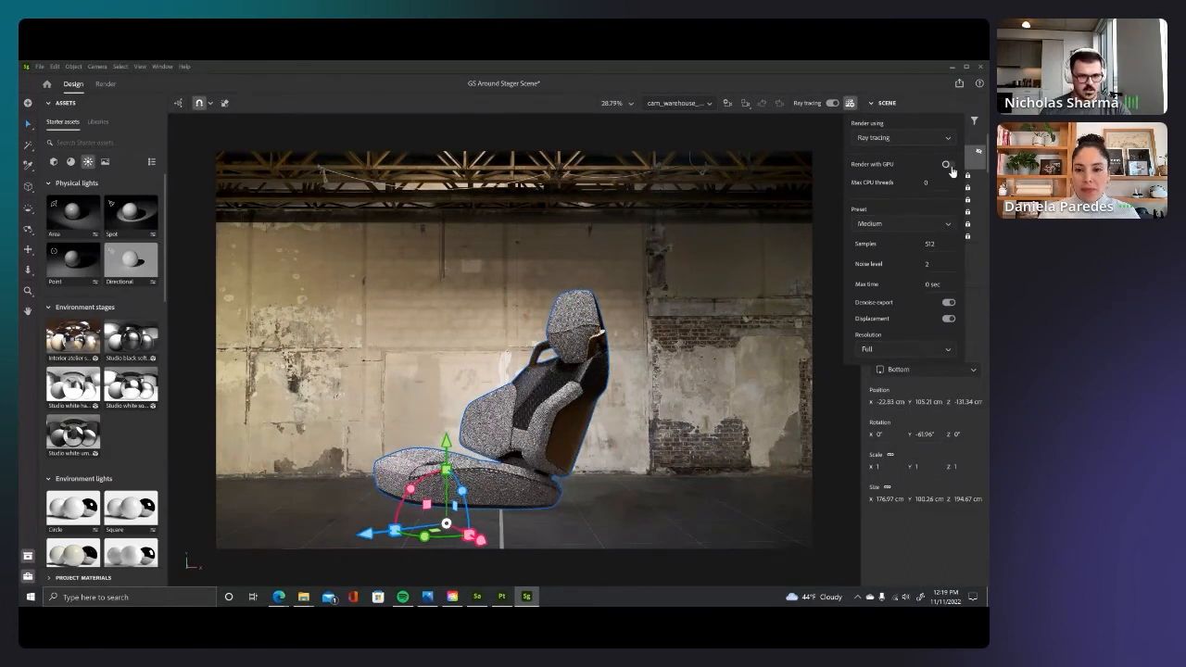
click(947, 165)
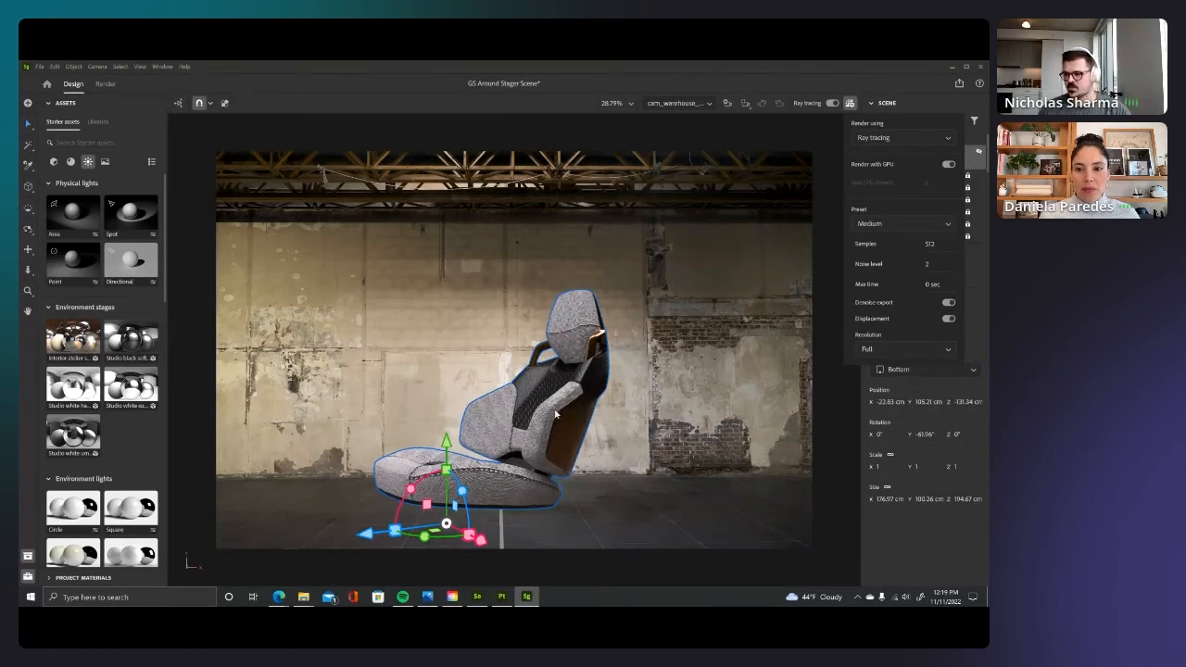
click(765, 235)
Step: Switch to the Viewport camera and examine the textured seat's fabric, leather and shell up close
click(708, 104)
click(702, 118)
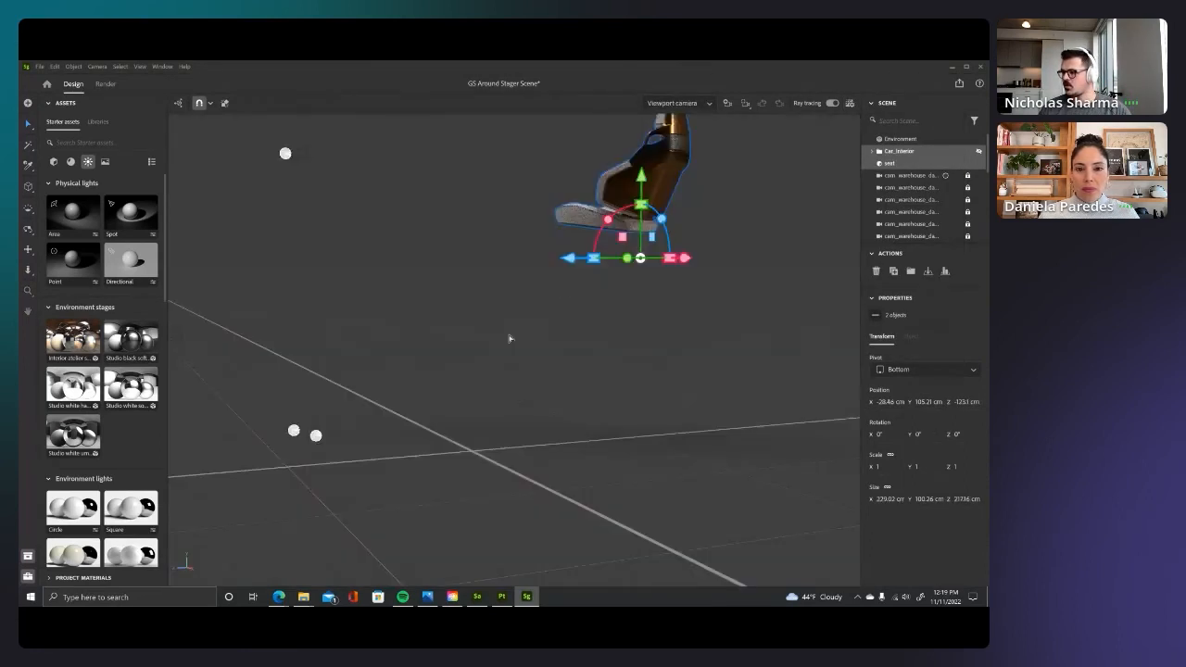
middle_drag(591, 211, 551, 270)
right_drag(551, 271, 680, 307)
middle_drag(680, 307, 818, 291)
middle_drag(758, 217, 577, 396)
scroll(590, 382, down, 5)
middle_drag(396, 475, 476, 353)
right_drag(476, 353, 549, 406)
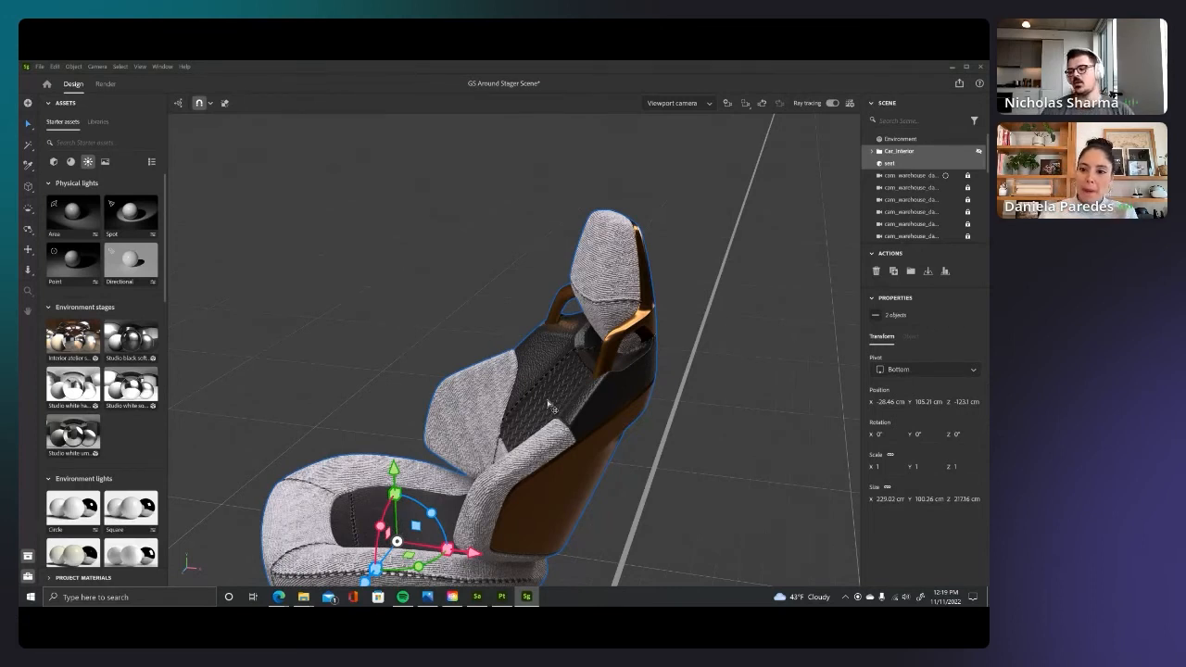
Step: Switch to Substance 3D Painter, review the new project settings, and close them without creating a project
click(501, 598)
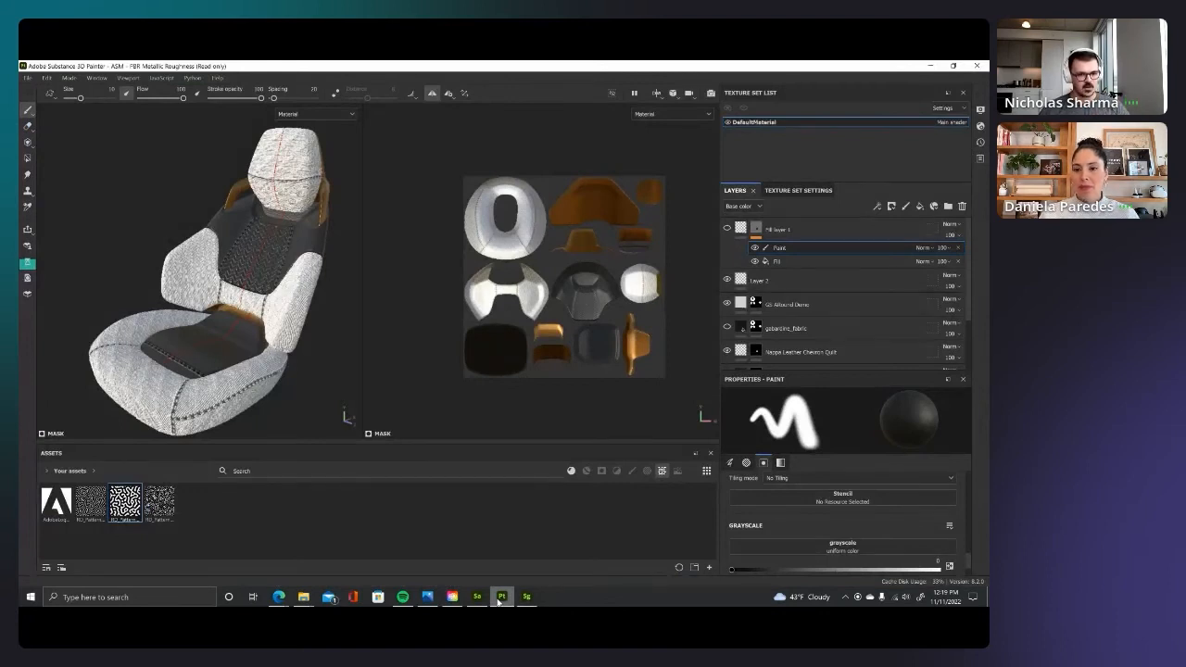
click(29, 78)
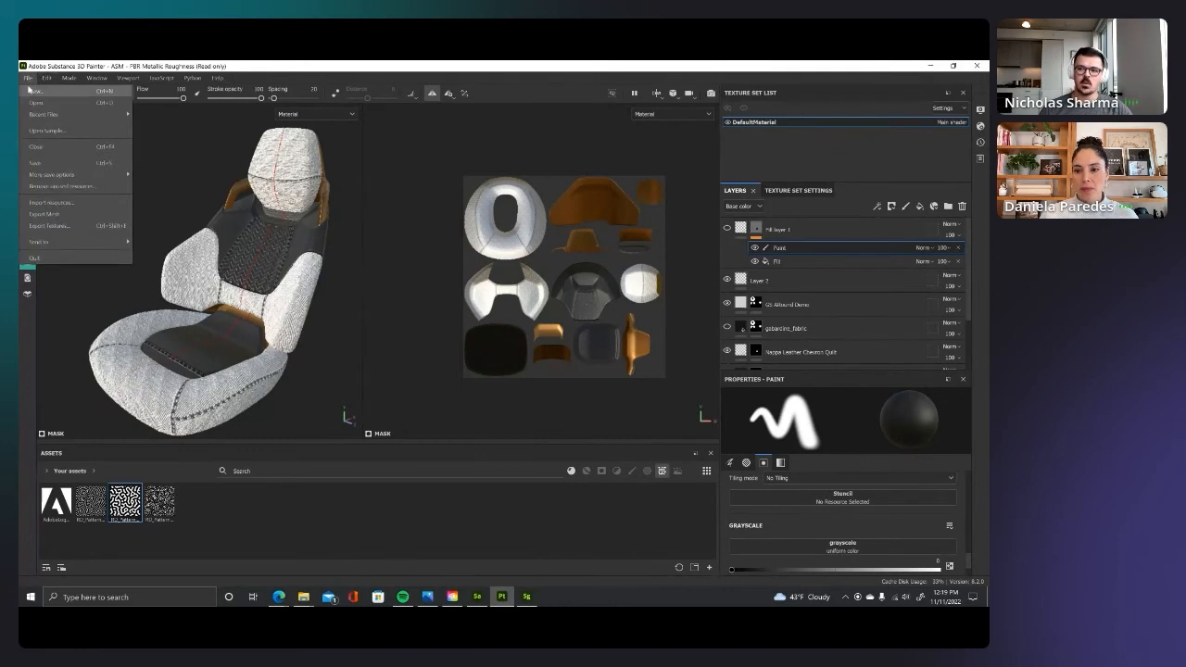
click(46, 95)
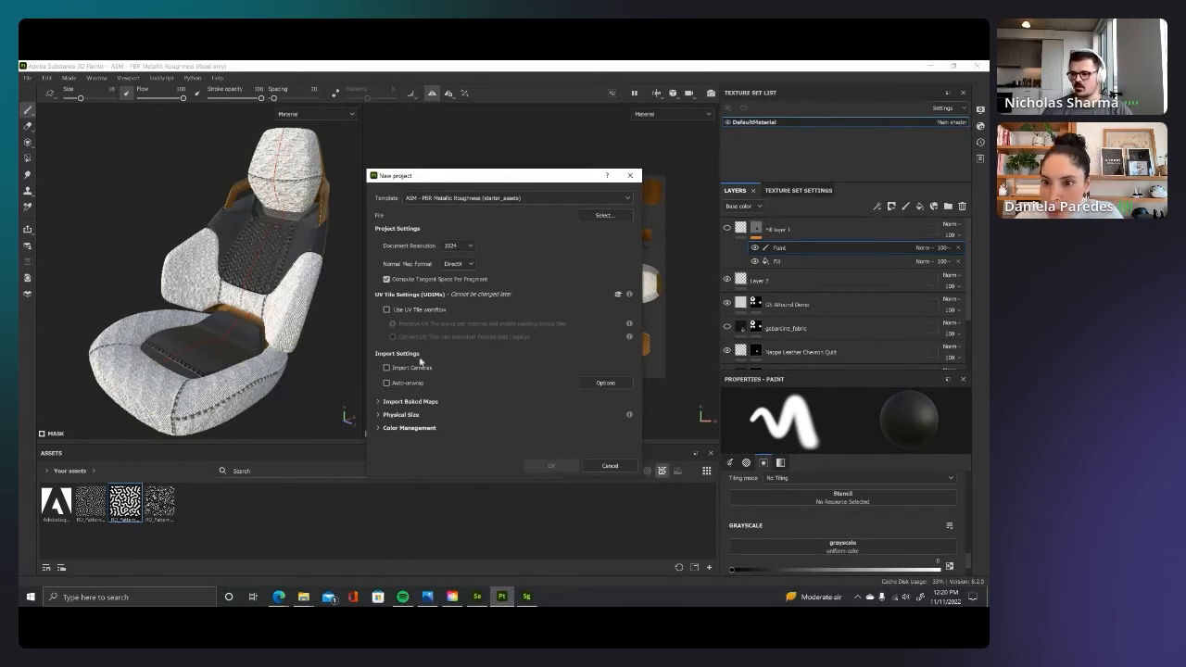
click(609, 466)
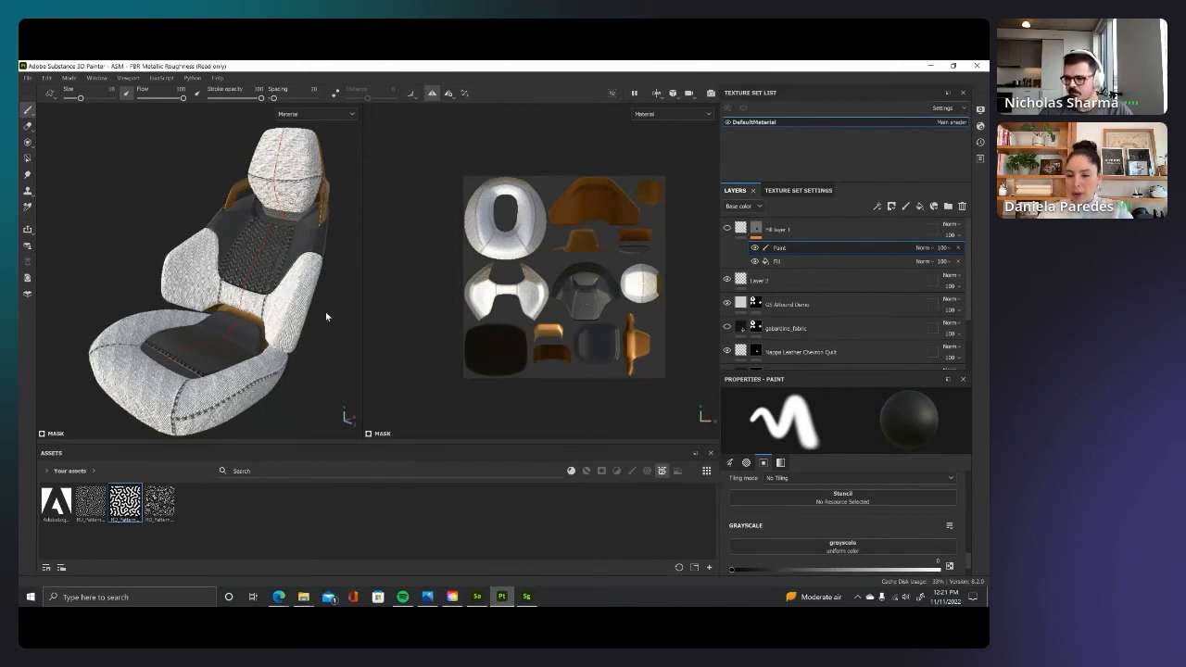
Step: Switch to Substance 3D Sampler and inspect the woven fabric material on the draped cloth preview
click(477, 596)
drag(327, 342, 385, 337)
scroll(386, 337, down, 3)
drag(337, 402, 340, 368)
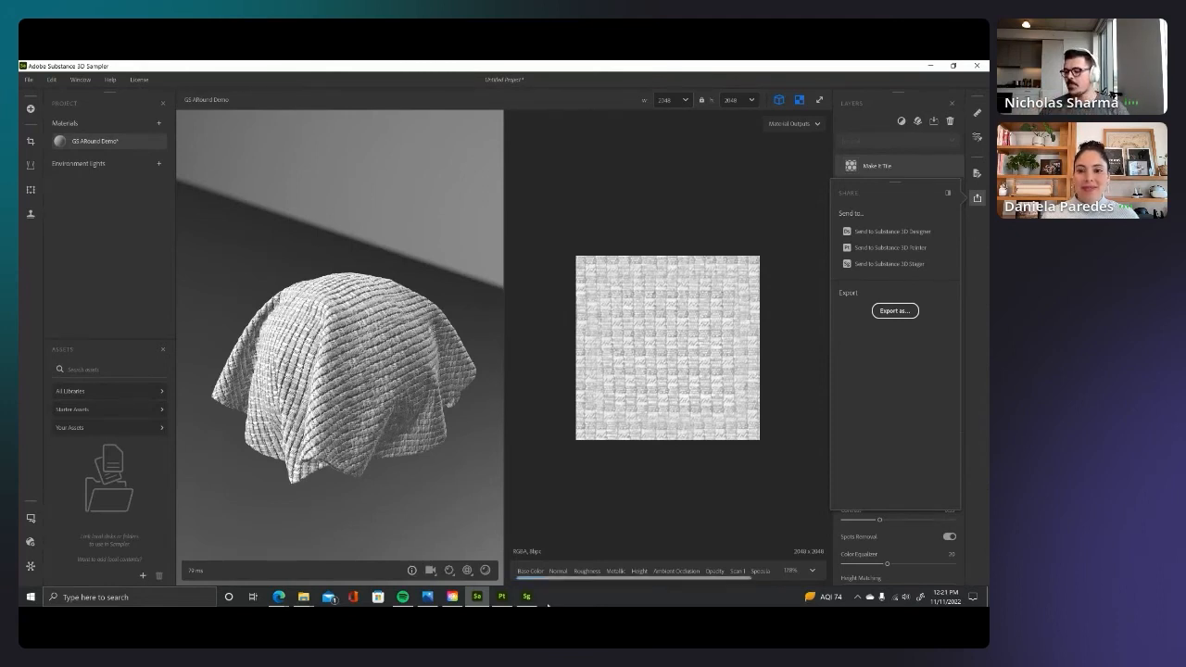
Step: Return to Painter briefly, switch to Substance 3D Stager, and look over the seat in the Viewport camera
click(501, 597)
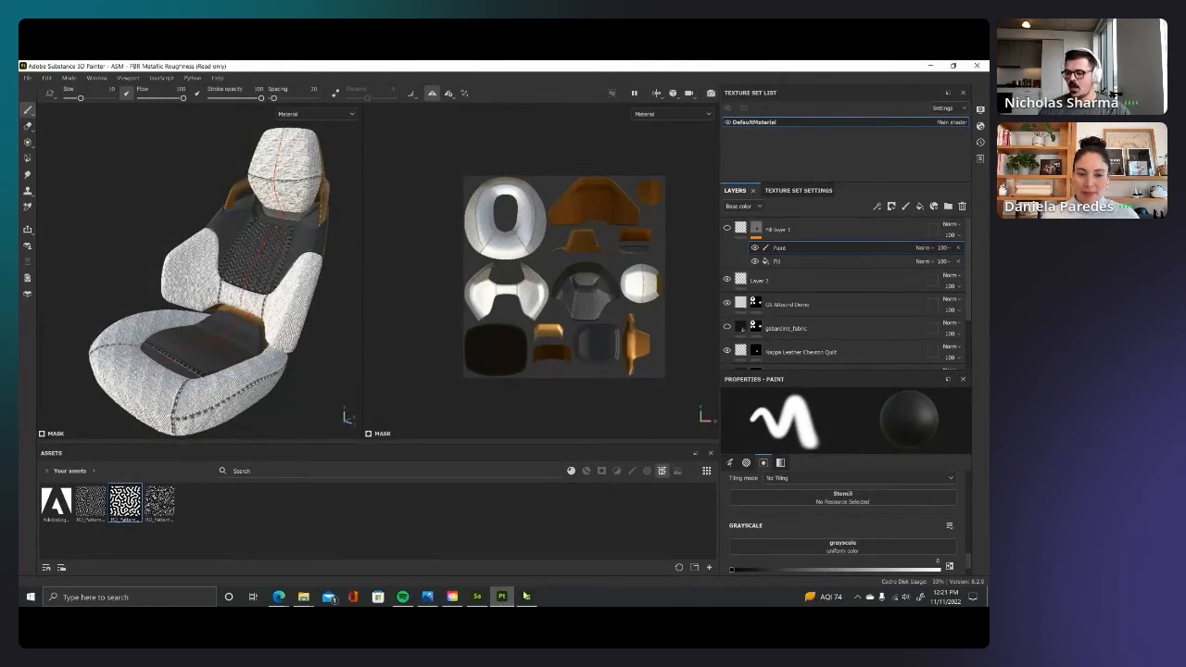
click(526, 597)
right_drag(438, 396, 538, 380)
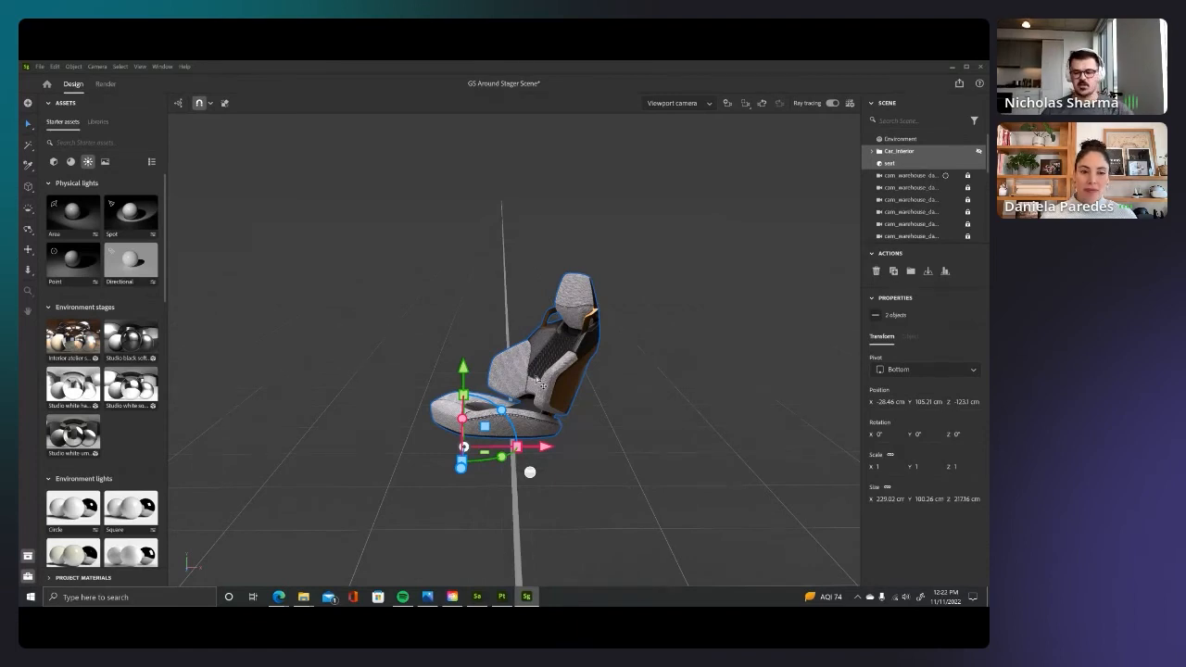
Step: Open Creative Cloud Desktop, look through the Substance 3D programs in its 3D and AR apps category, and minimize the window
click(451, 596)
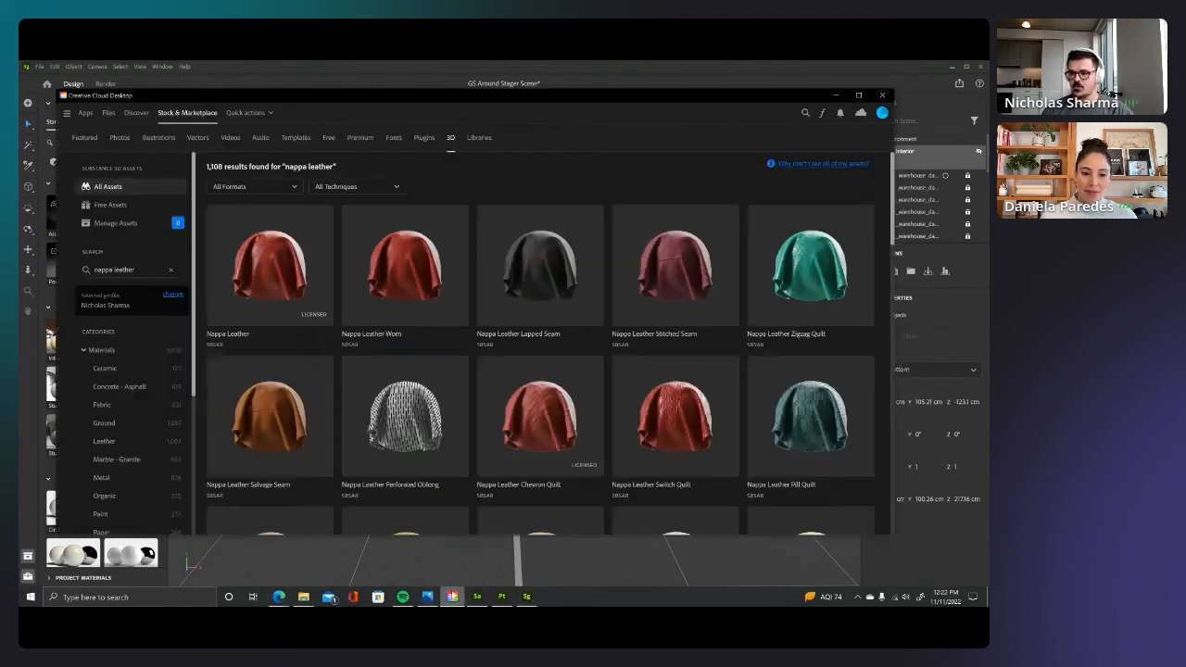
click(85, 113)
scroll(312, 355, down, 5)
scroll(312, 355, up, 2)
scroll(312, 349, down, 1)
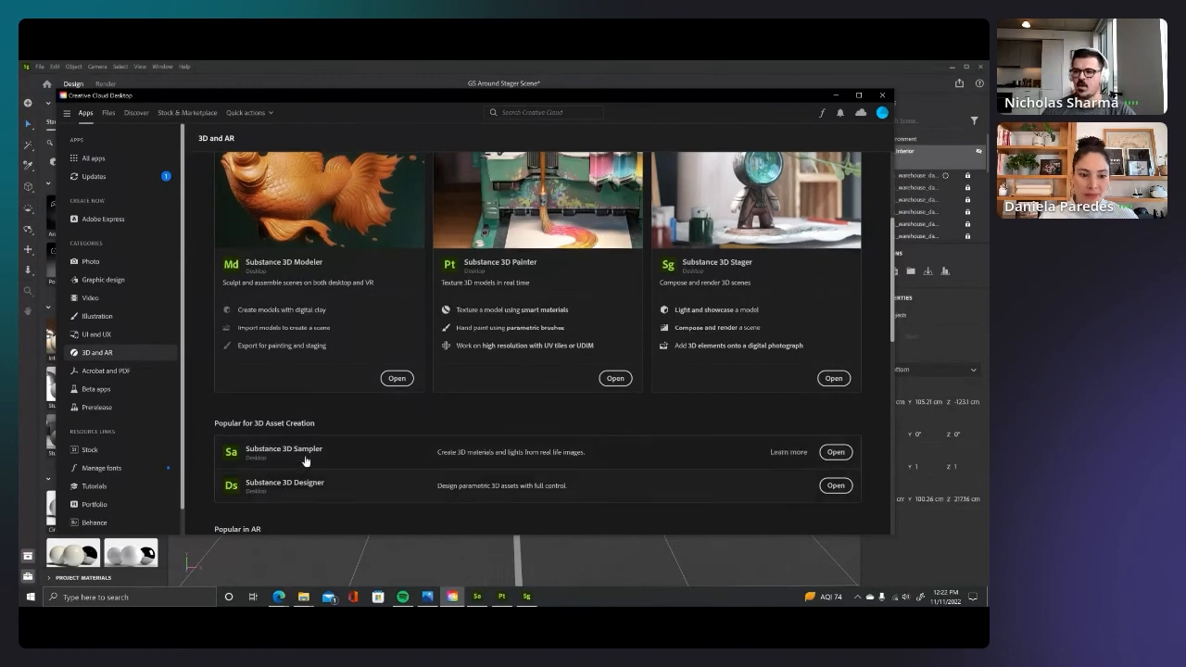
scroll(309, 459, up, 1)
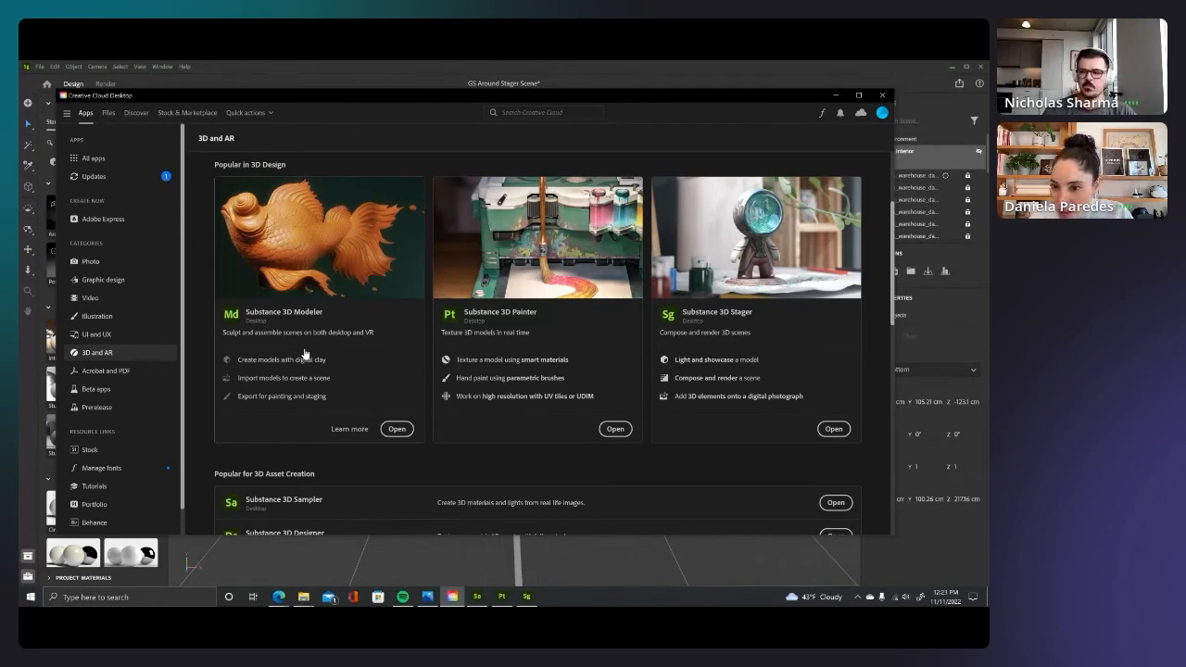
click(836, 94)
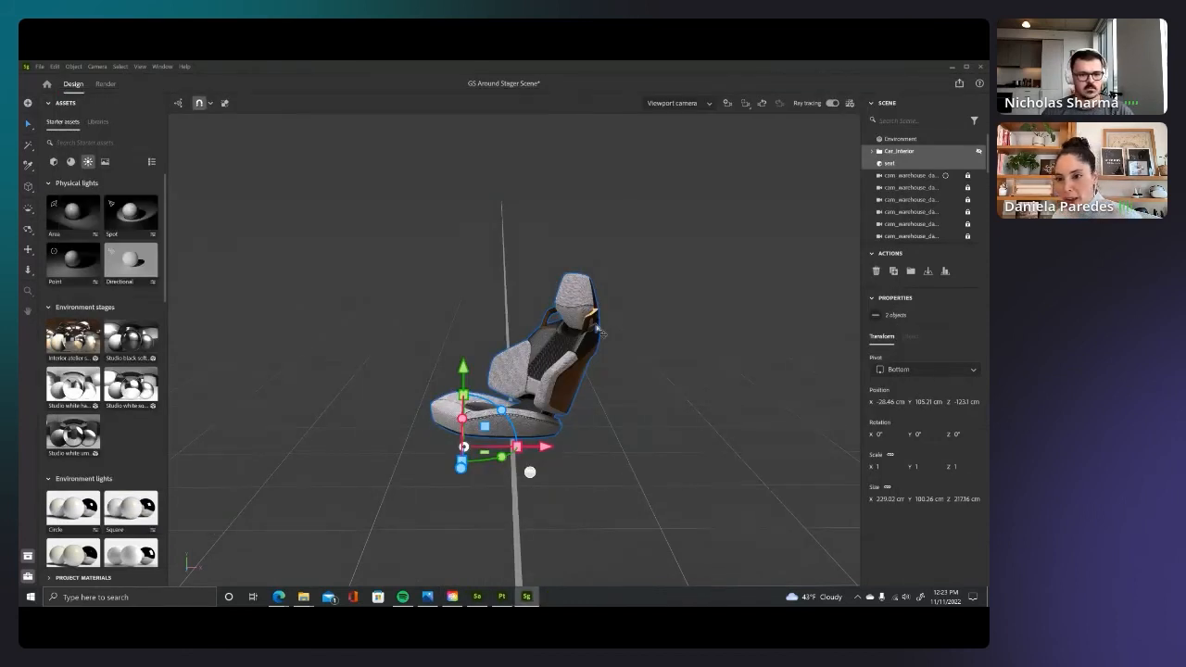
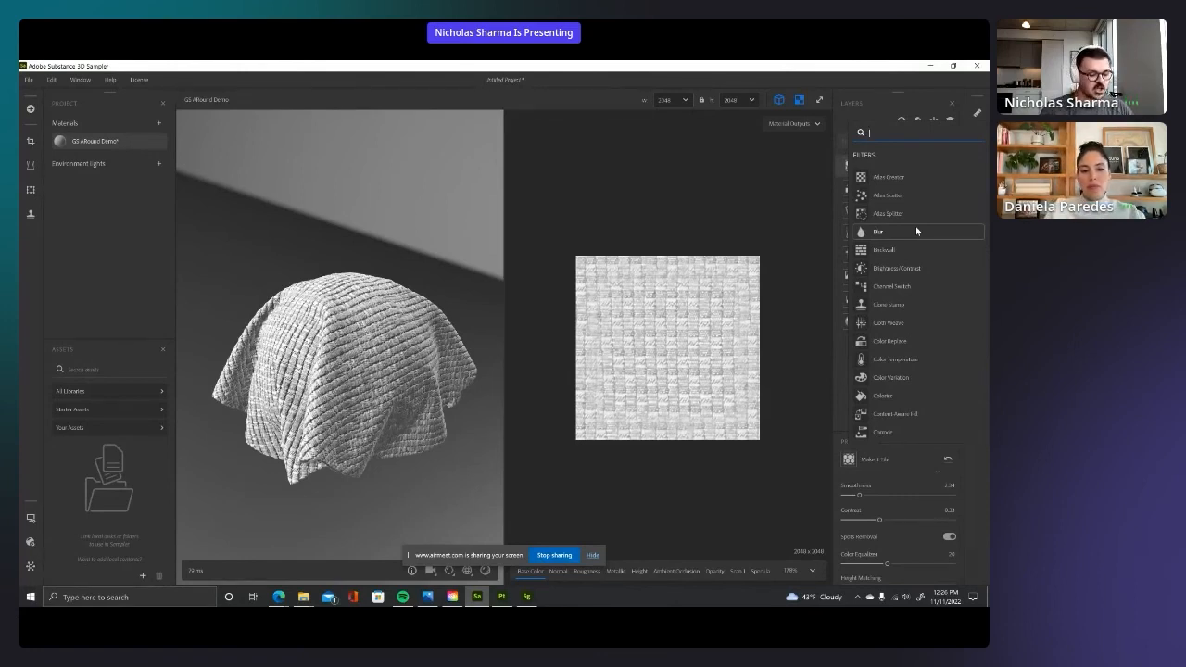
Step: Add a Perforate filter above the Make It Tile layer of the fabric material in Substance 3D Sampler
text(per)
key(Down)
key(Return)
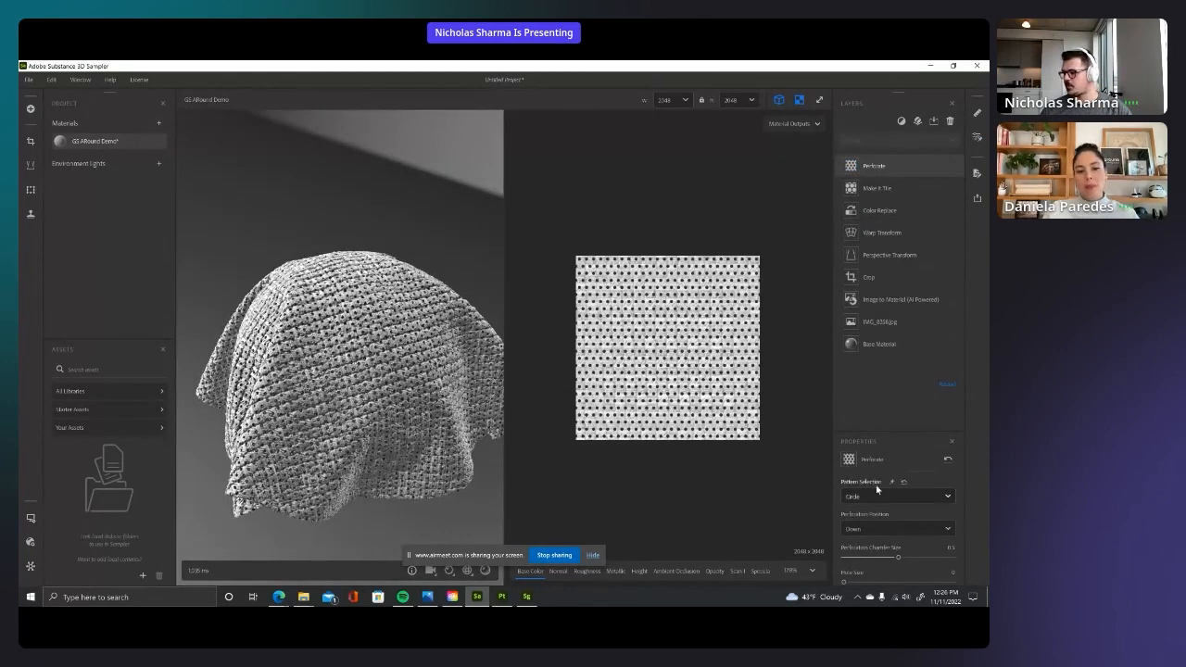
Step: Set the Perforate filter's Hole Size to 1 in a widened properties area and expose that parameter
scroll(877, 490, down, 3)
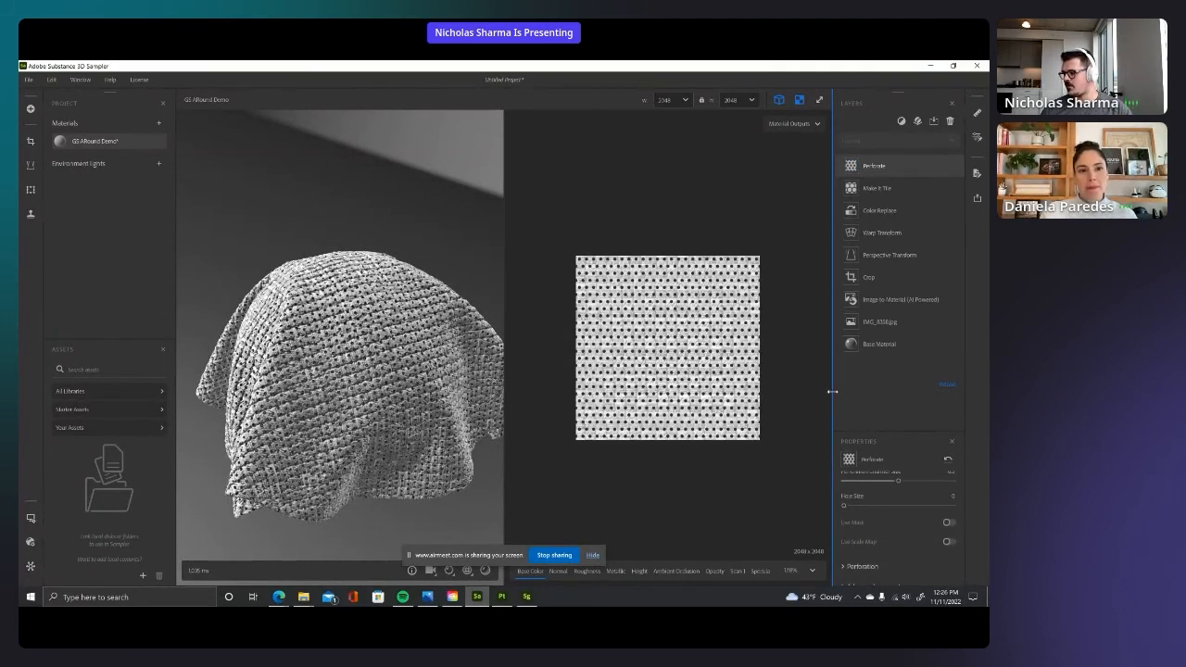
drag(833, 392, 762, 392)
drag(773, 507, 955, 507)
scroll(330, 351, up, 3)
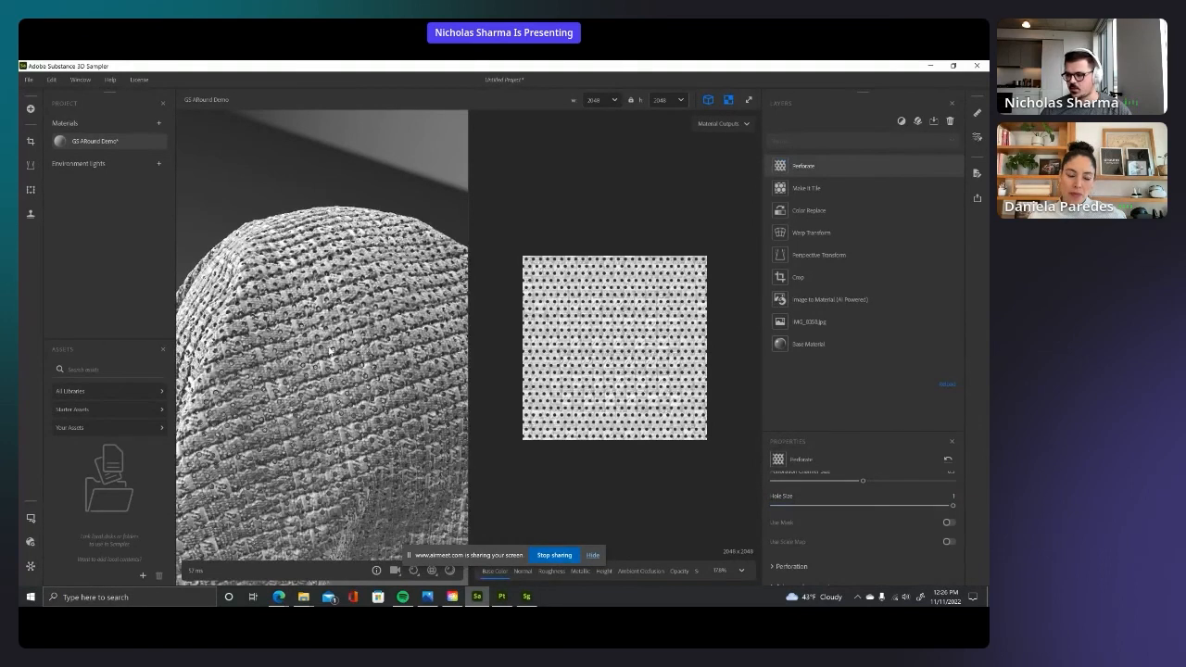
click(803, 497)
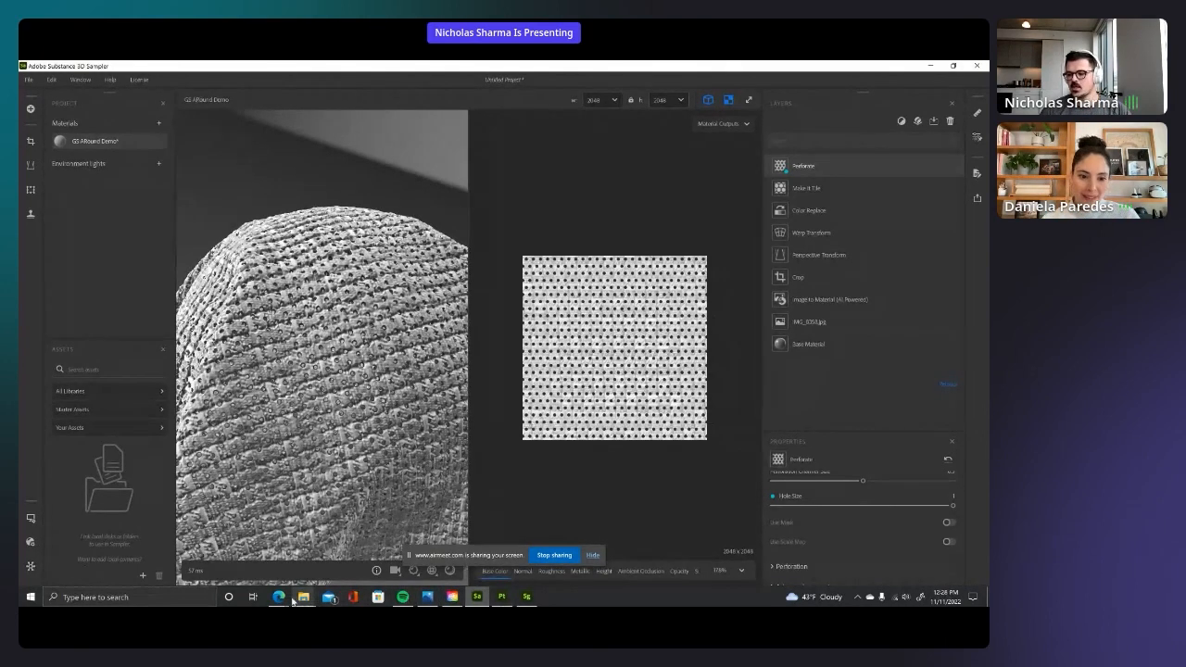
Step: Switch to the Substance 3D Assets page in the browser and show the Materials category
mouse_move(279, 598)
mouse_move(147, 564)
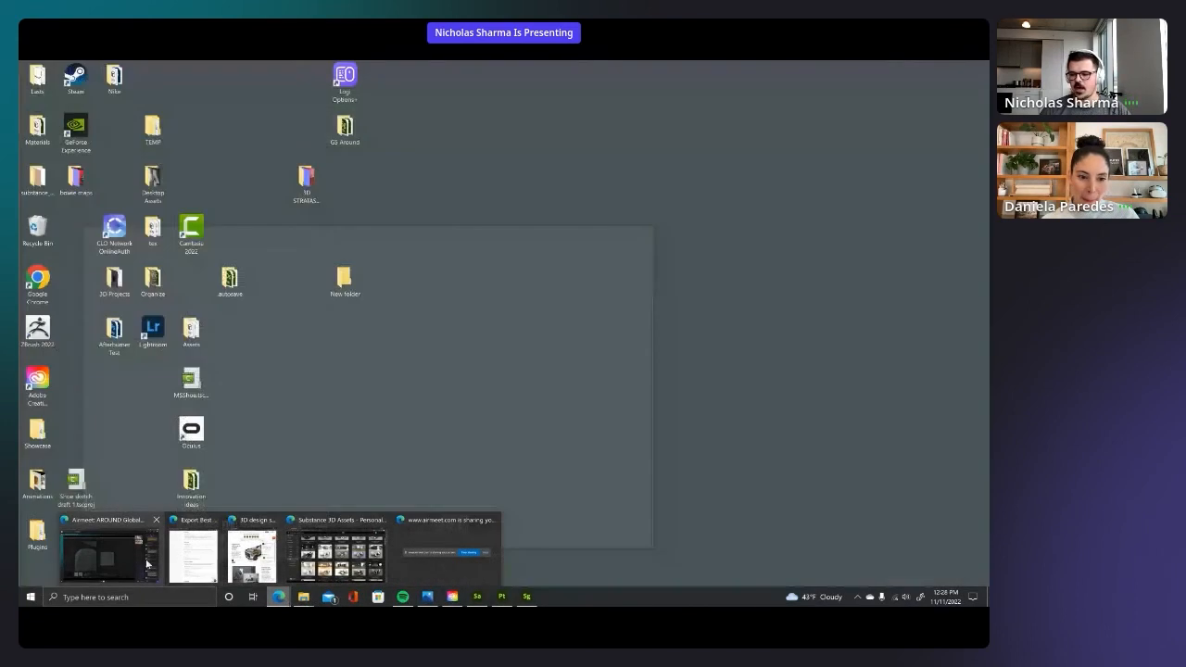
click(337, 554)
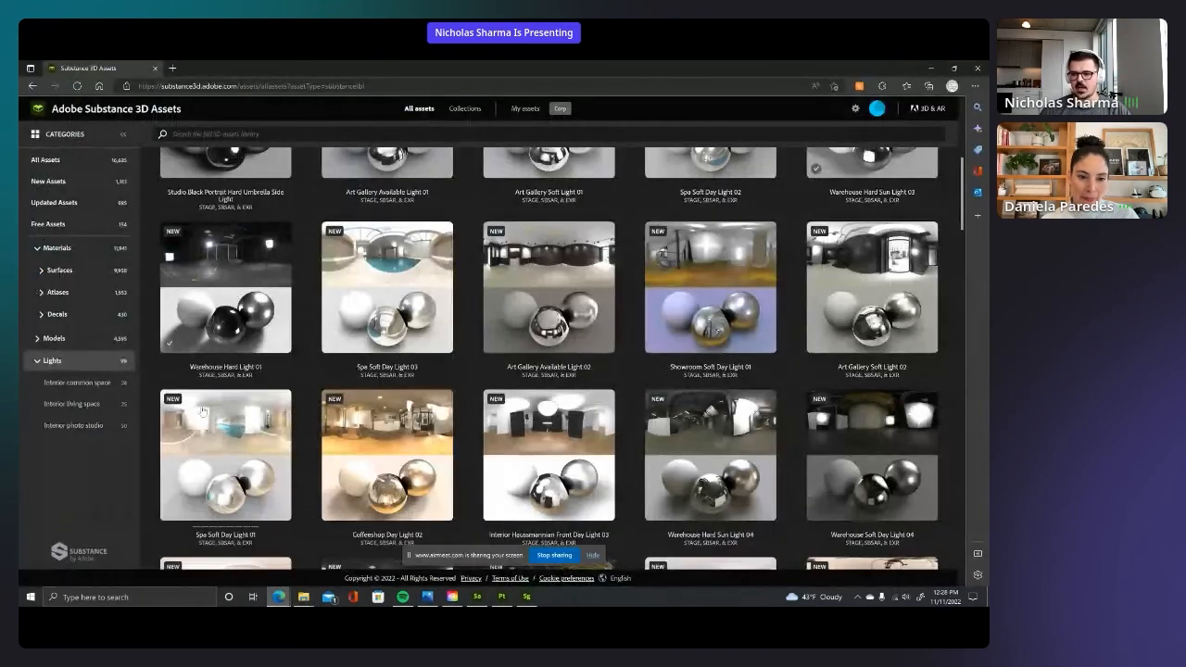
click(75, 246)
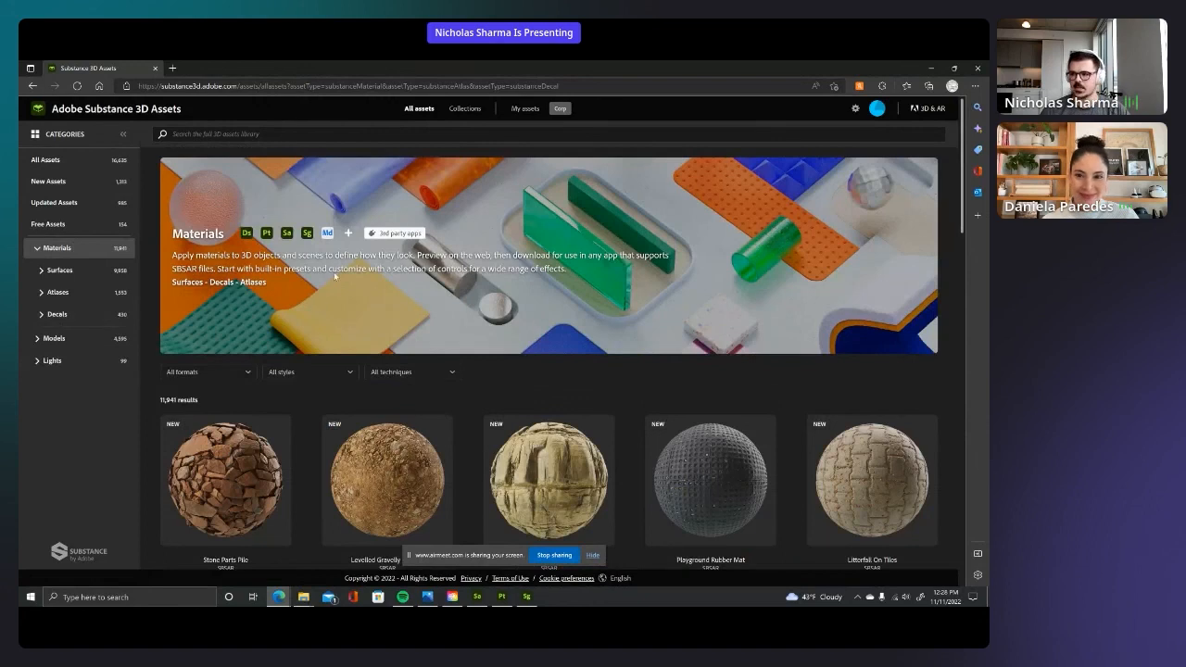
Step: Search the Substance 3D Assets library for "glass" and look through the resulting glass materials
click(411, 130)
text(glass)
key(Return)
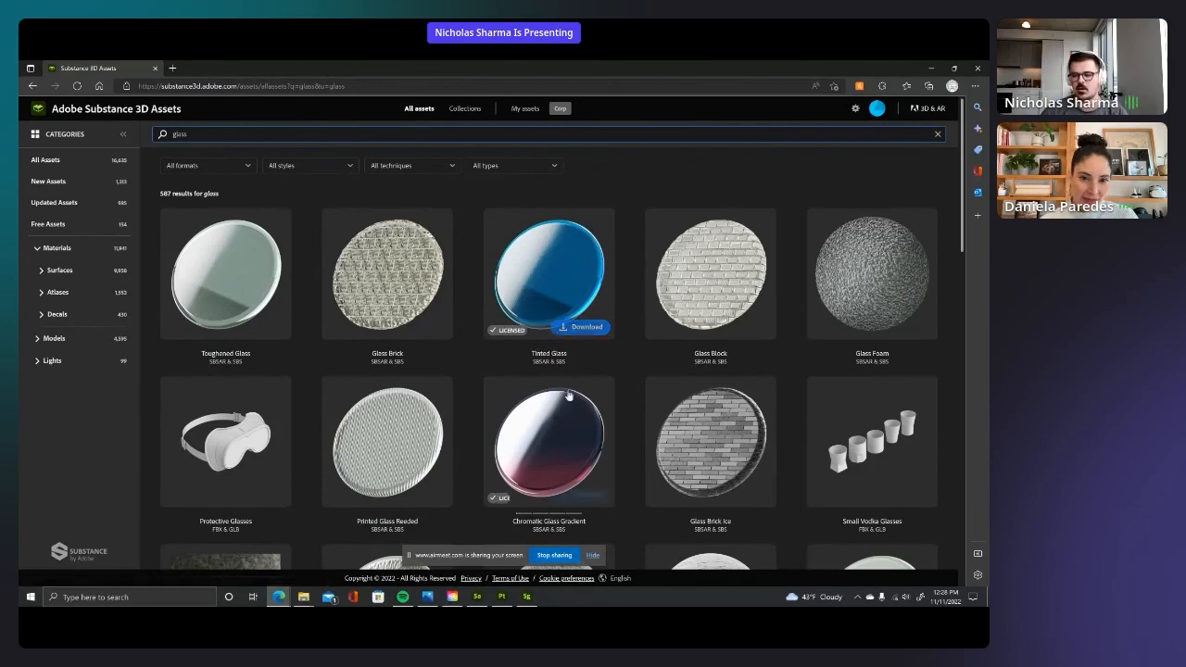
scroll(565, 401, down, 1)
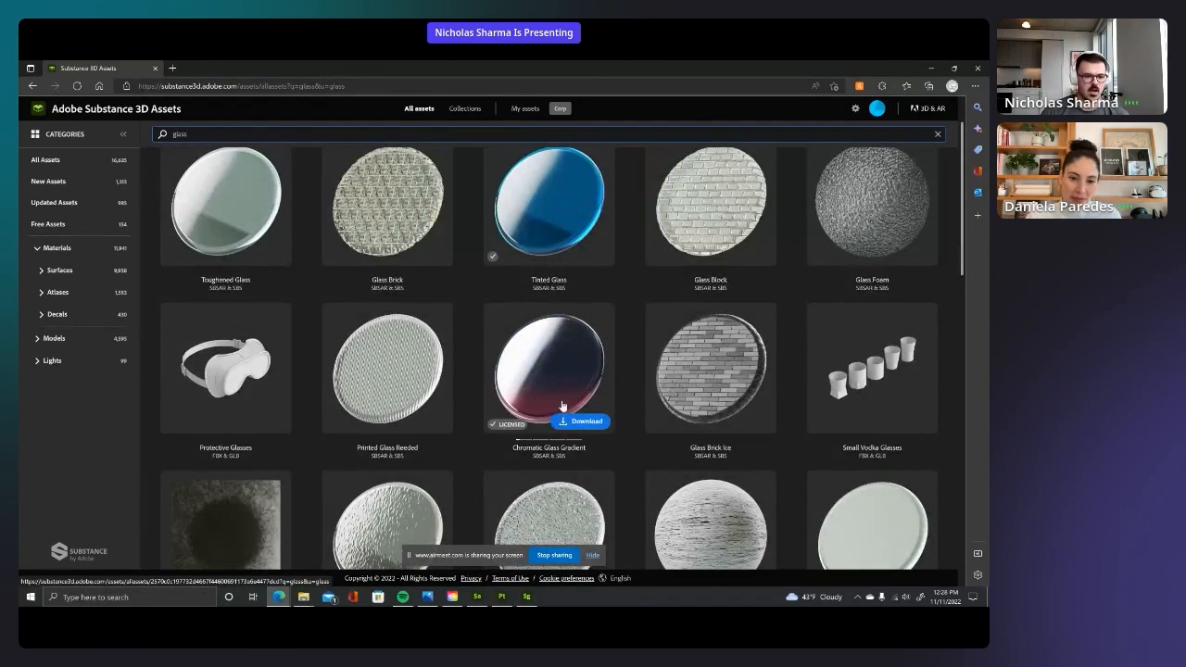